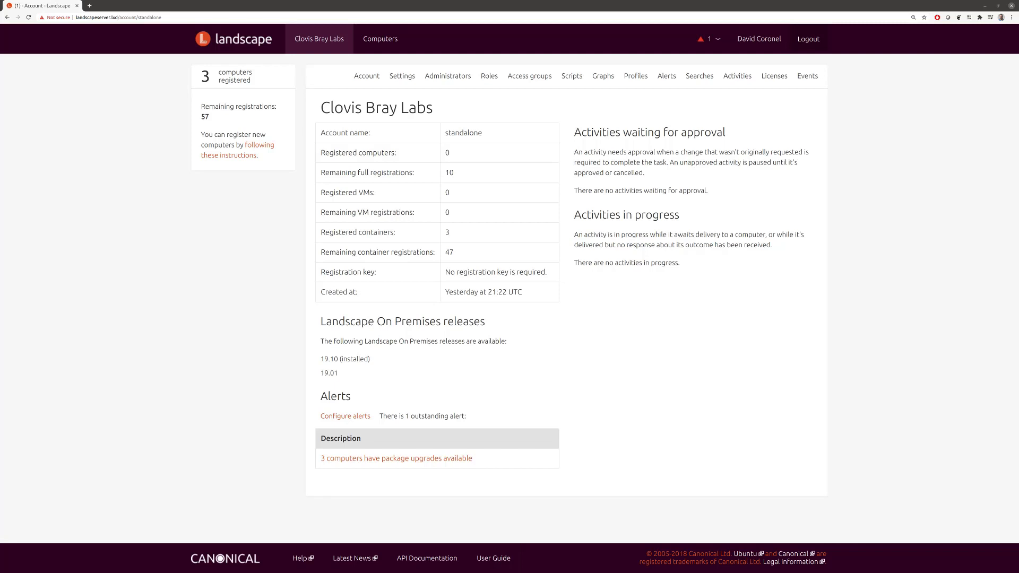
Step: Bring the container-list terminal forward, enlarge its font, move it left and maximize it
key("alt+Tab")
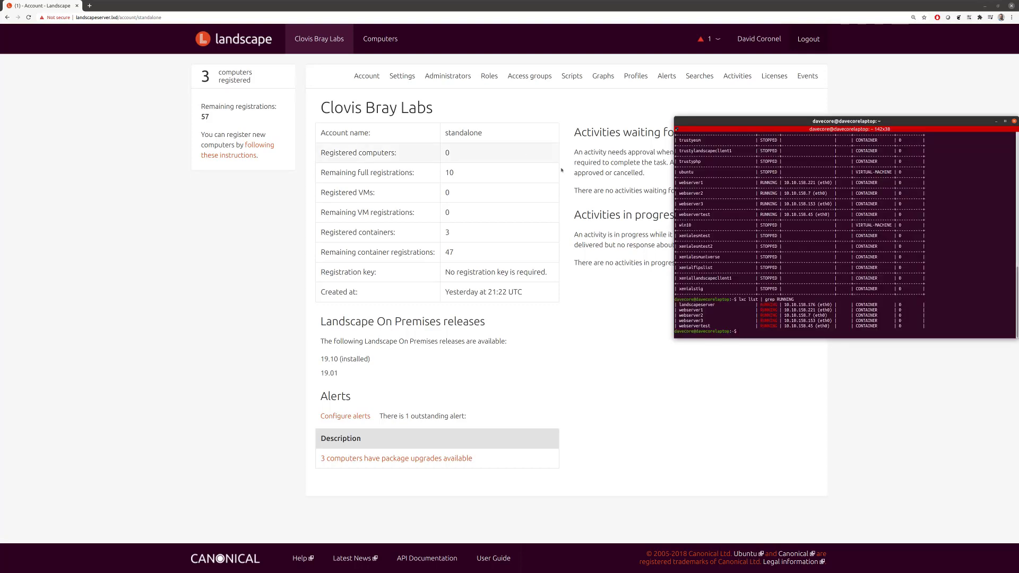
scroll(821, 154, "up", 4)
left_click_drag(819, 122, 278, 139)
scroll(368, 296, "up", 2)
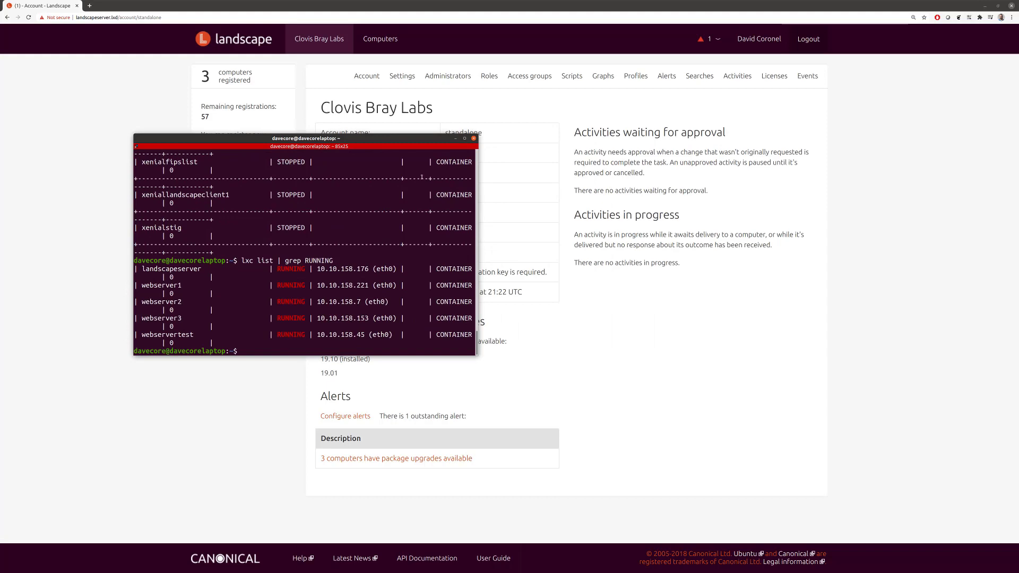
double_click(407, 138)
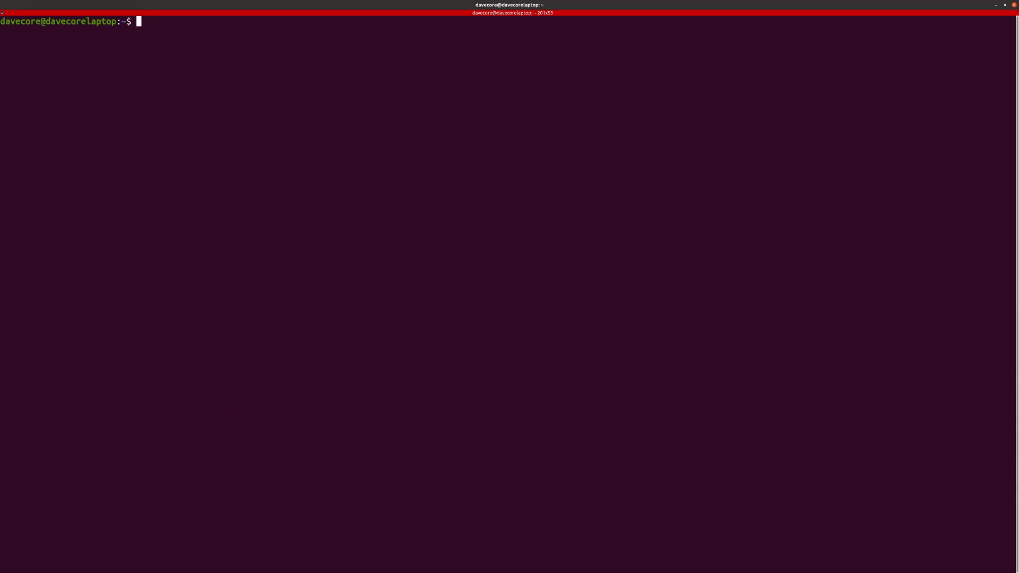
Step: Run 'lxc list | grep RUNNING' to show the five running containers, then enlarge the text
type("lxc list > g")
key("BackSpace")
key("BackSpace")
key("BackSpace")
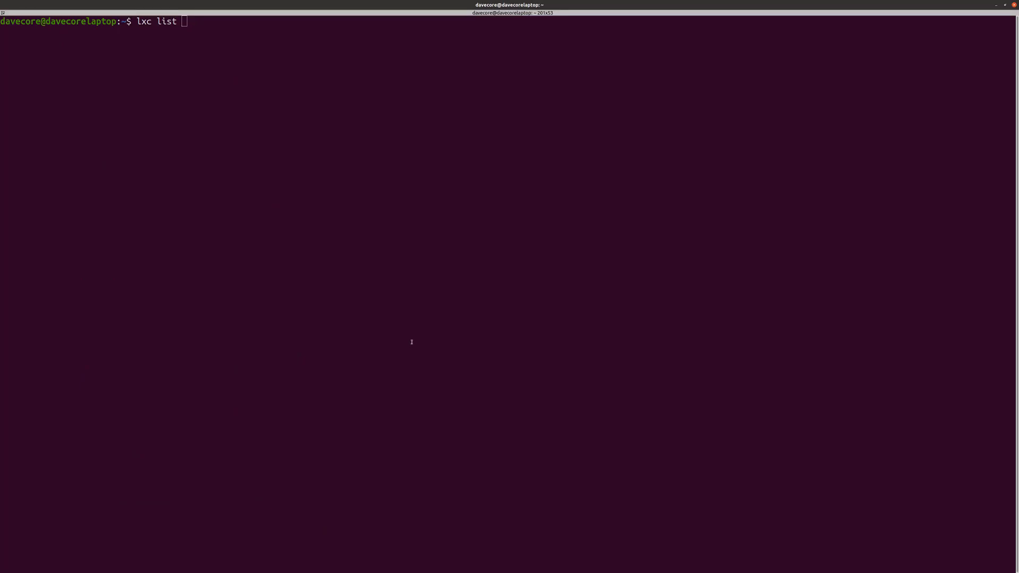
type("| grep ")
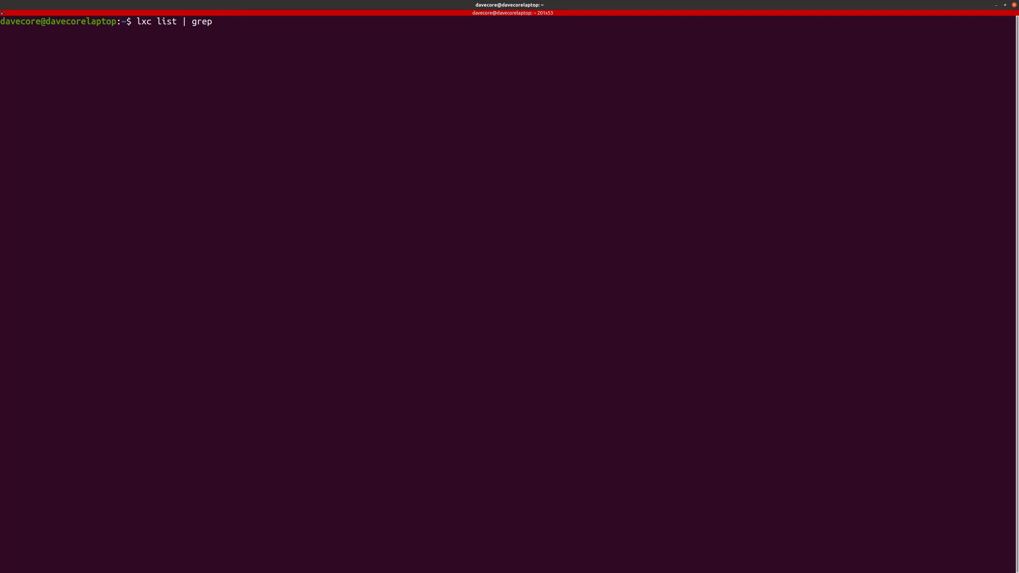
type("RUNNING")
key("Return")
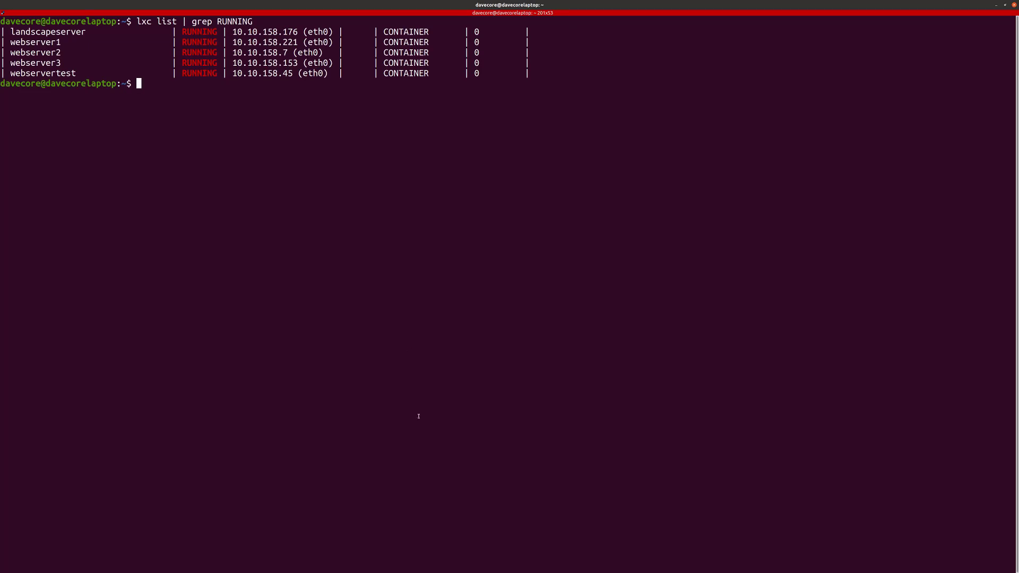
key("ctrl+plus")
key("ctrl+plus")
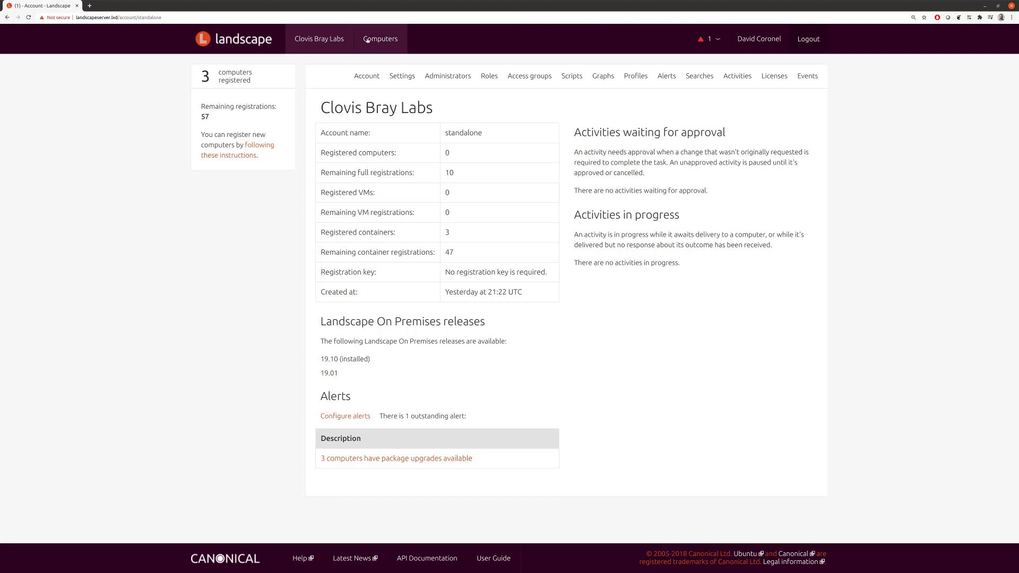
Step: Confirm webserver1 is absent from Computers, then open Clovis Bray Labs' client registration instructions
left_click(381, 40)
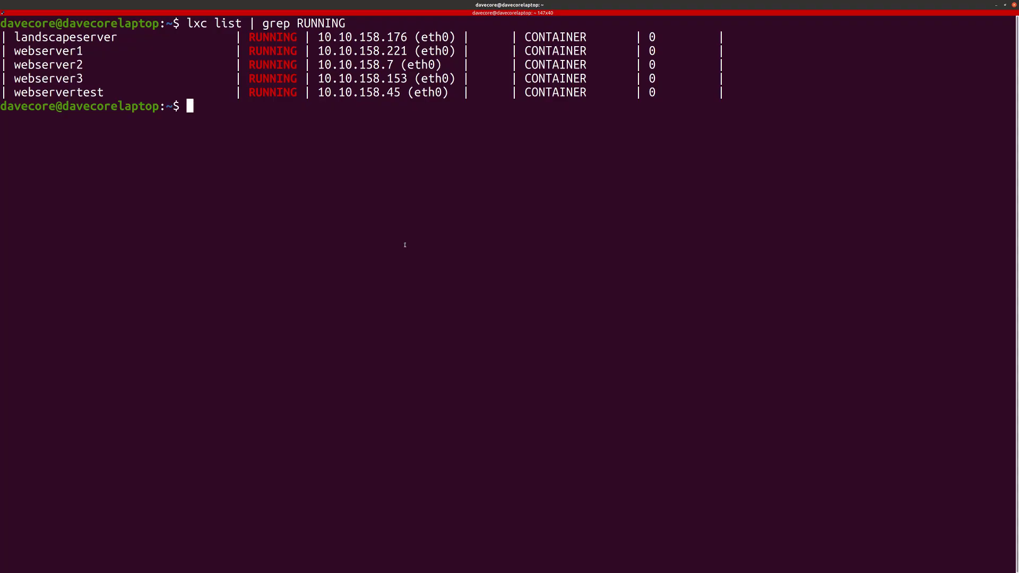
double_click(48, 51)
left_click(196, 216)
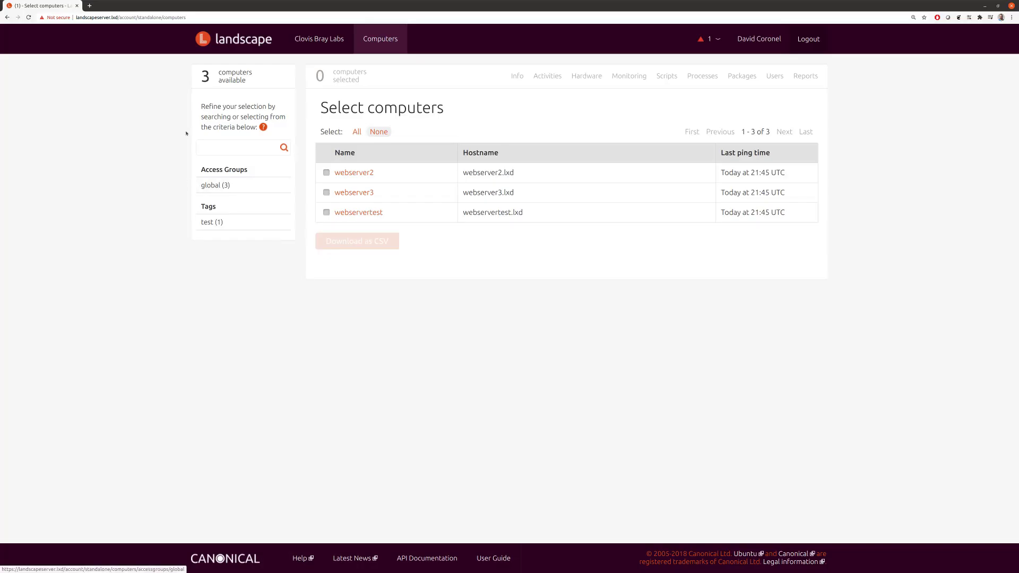
left_click(310, 40)
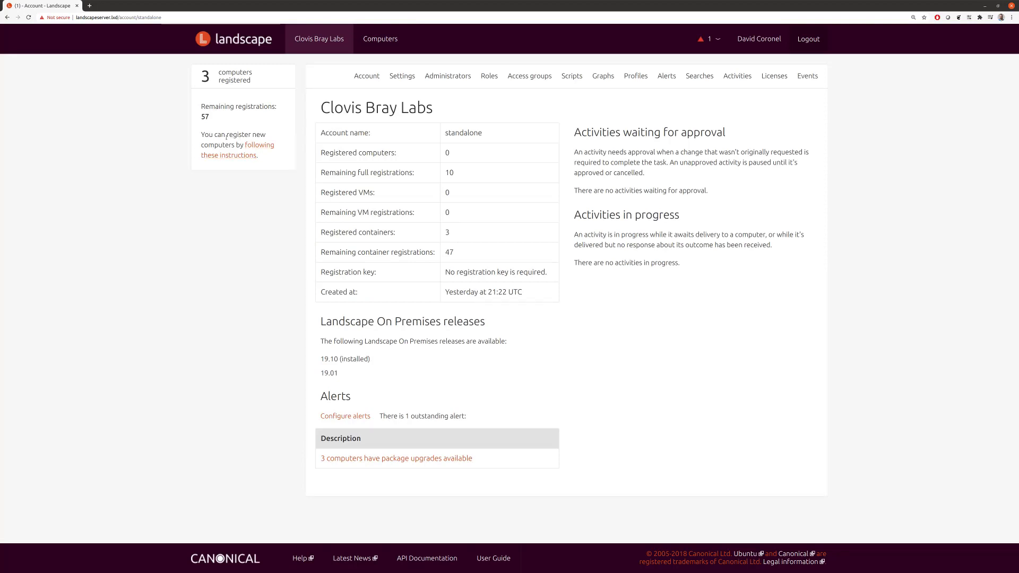
left_click(253, 146)
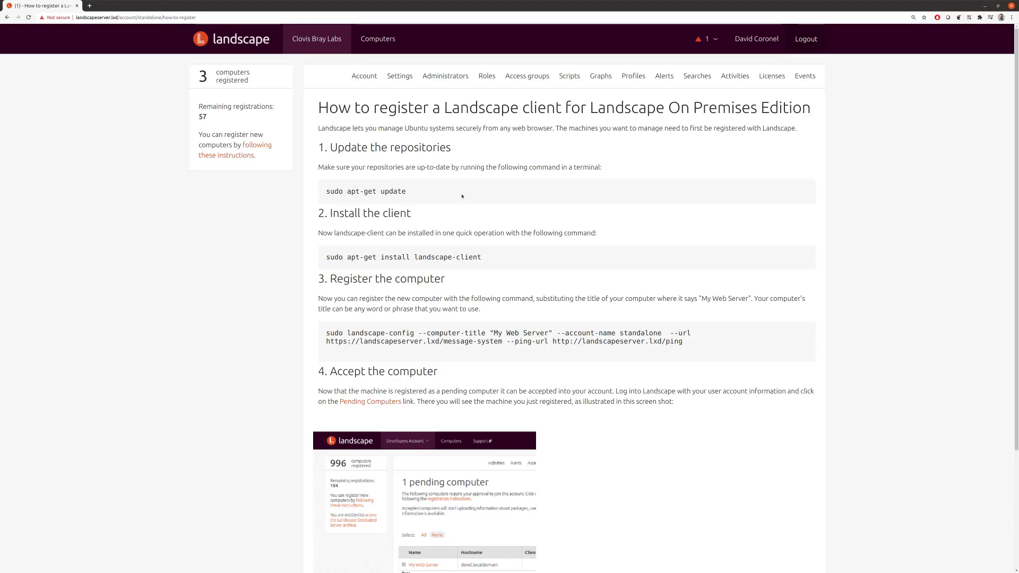
Step: Open a root shell with 'lxc exec webserver1 bash', clear and enlarge it, then select the update command
key("alt+Tab")
type("l")
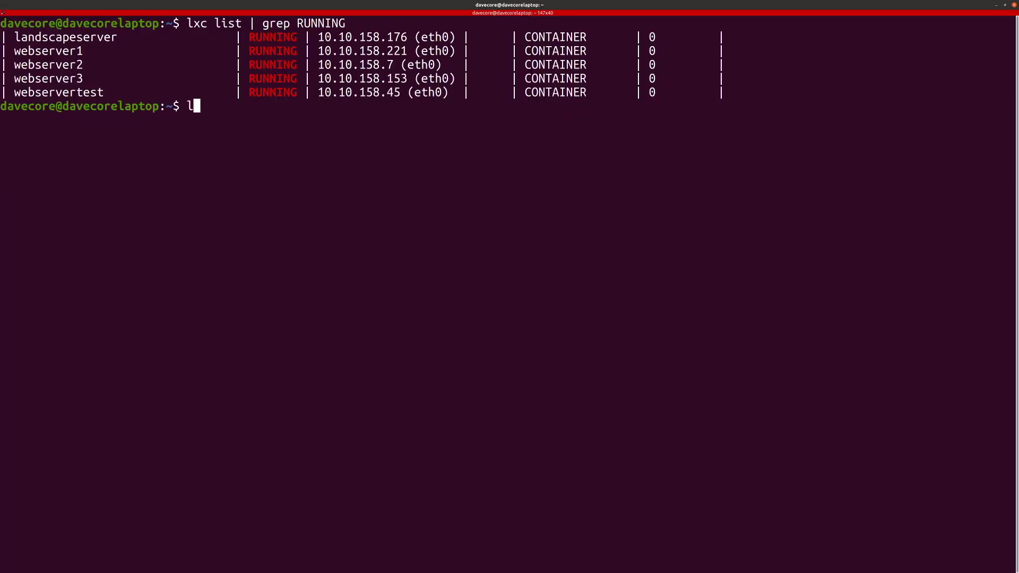
type("xc exec webse")
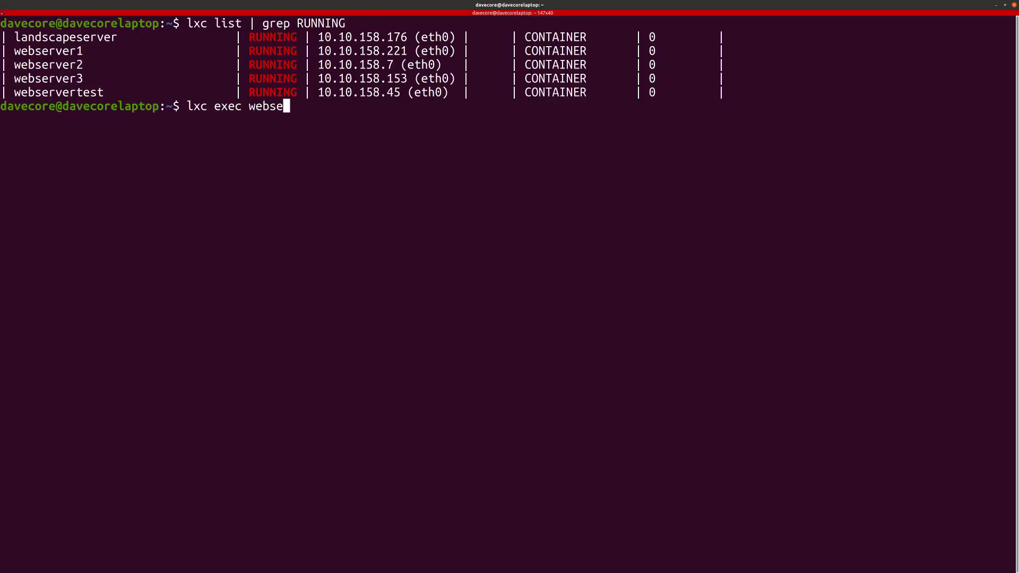
type("rver1 bash")
key("Return")
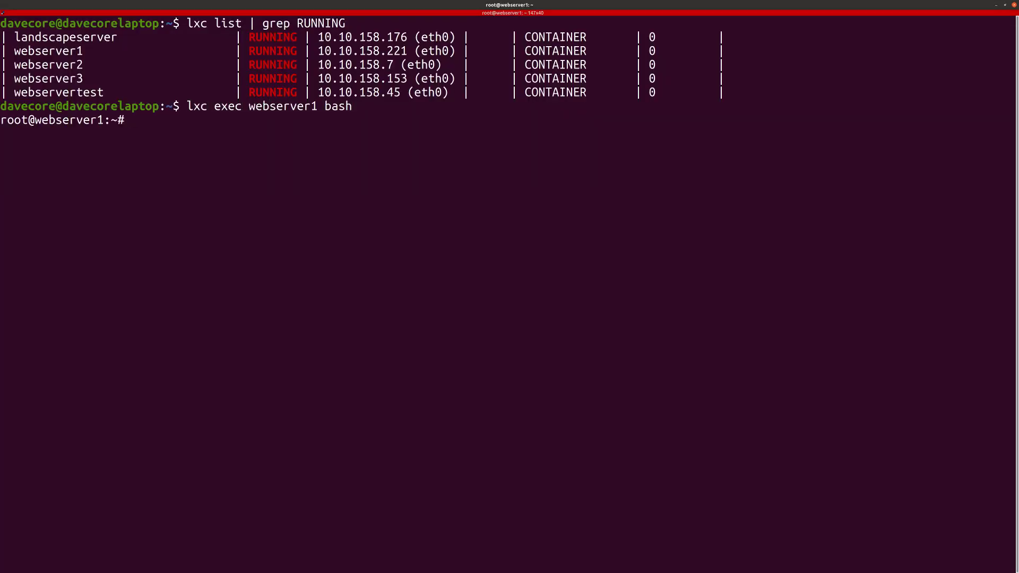
type("clear")
key("Return")
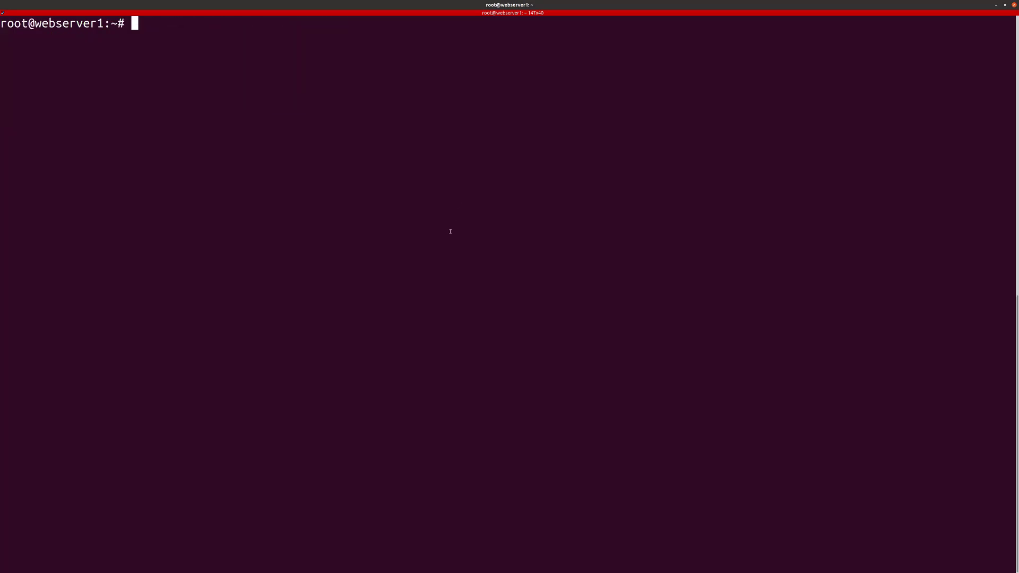
key("ctrl+plus")
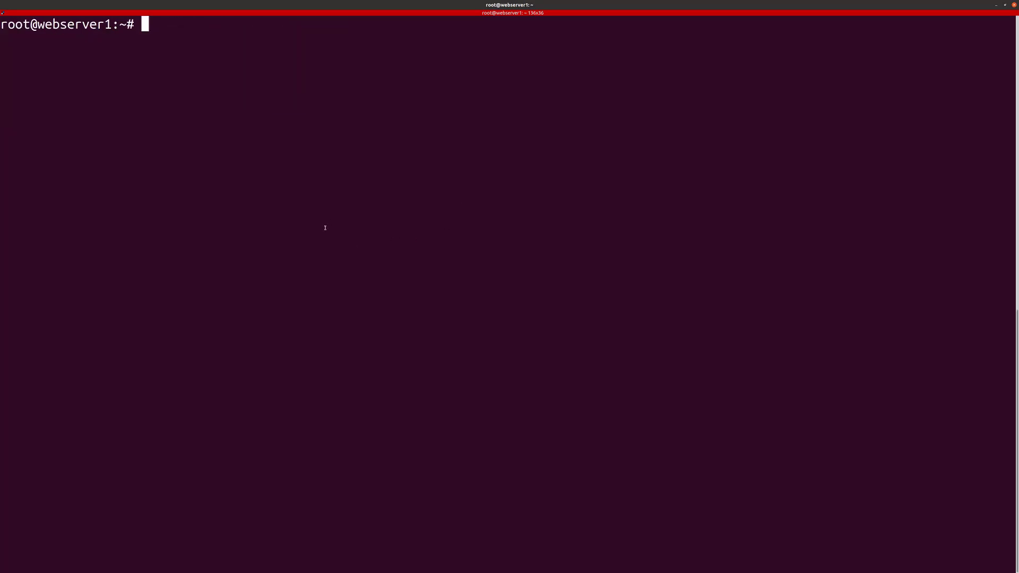
key("ctrl+plus")
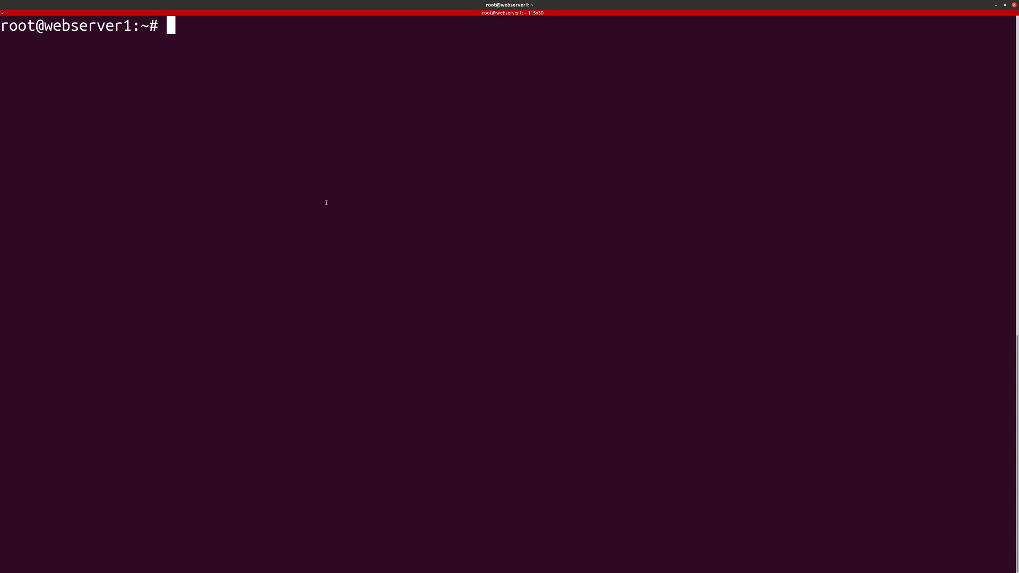
key("alt+Tab")
left_click_drag(326, 191, 406, 191)
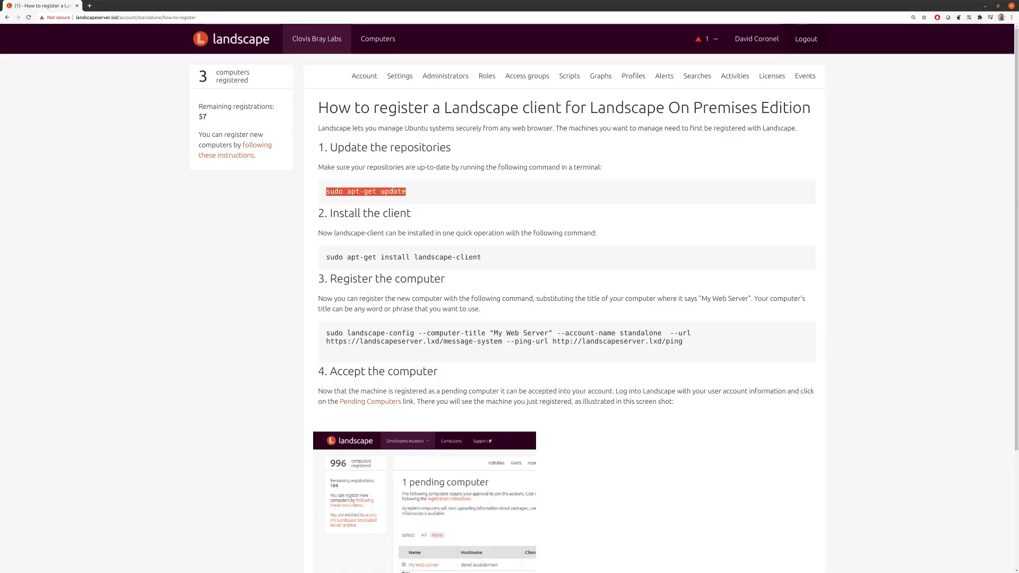
Step: Run 'sudo apt-get update' on webserver1, pasted from the instructions page
key("ctrl+c")
key("alt+Tab")
key("ctrl+shift+v")
key("Return")
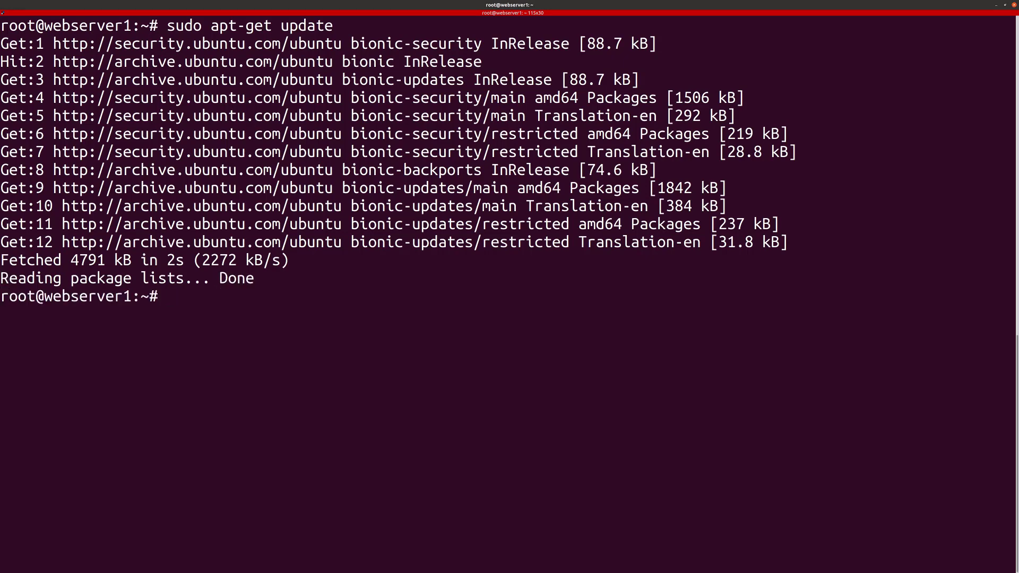
Step: Install landscape-client on webserver1 with 'sudo apt-get install landscape-client', then split the terminal
key("alt+Tab")
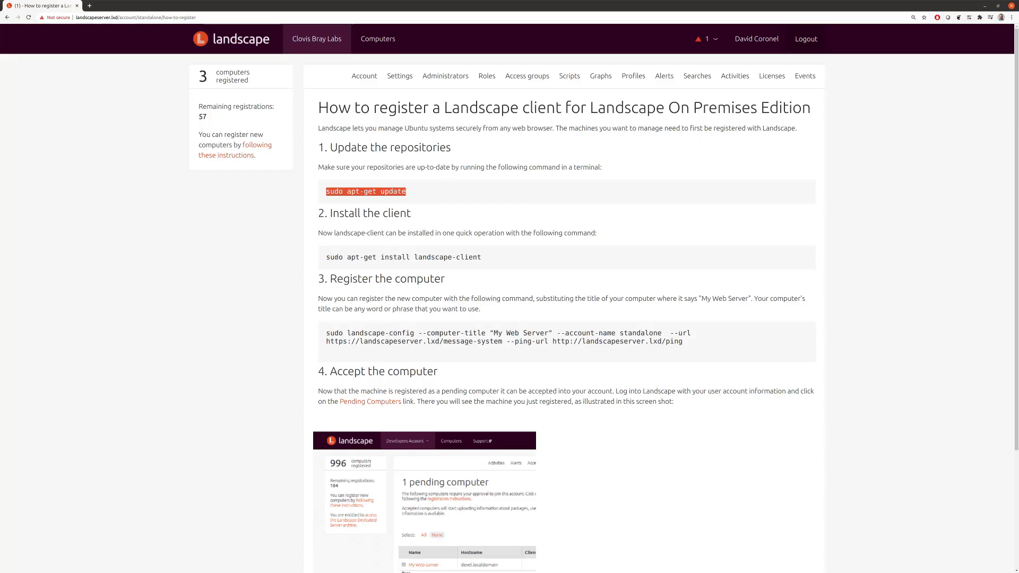
left_click_drag(337, 258, 466, 258)
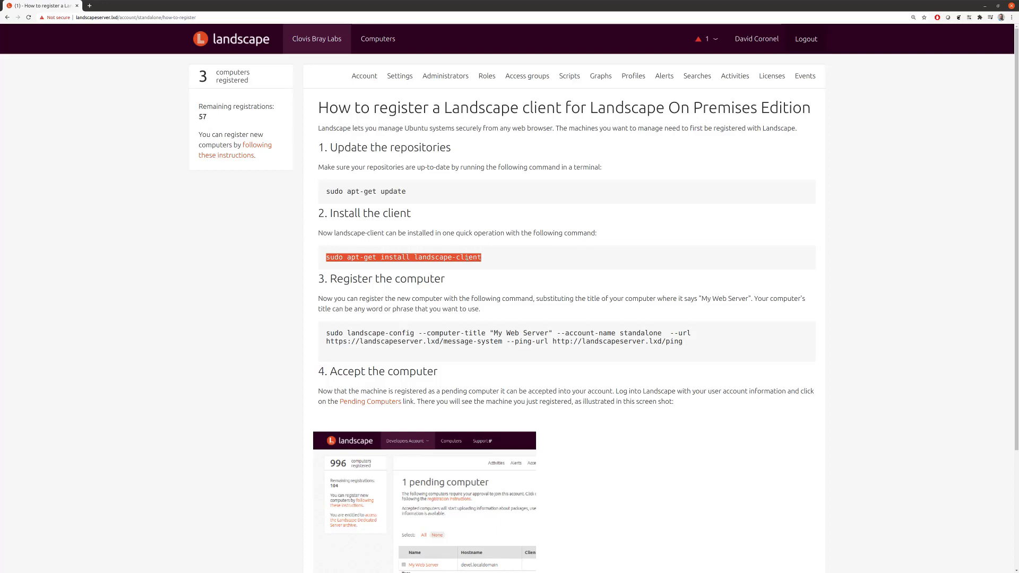
key("ctrl+c")
key("alt+Tab")
key("ctrl+shift+v")
key("Return")
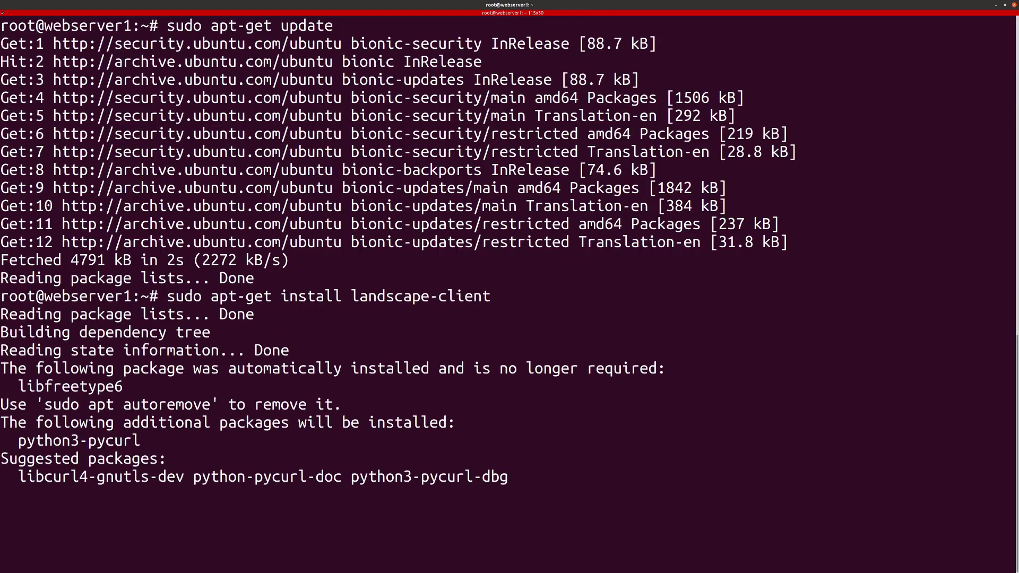
key("Return")
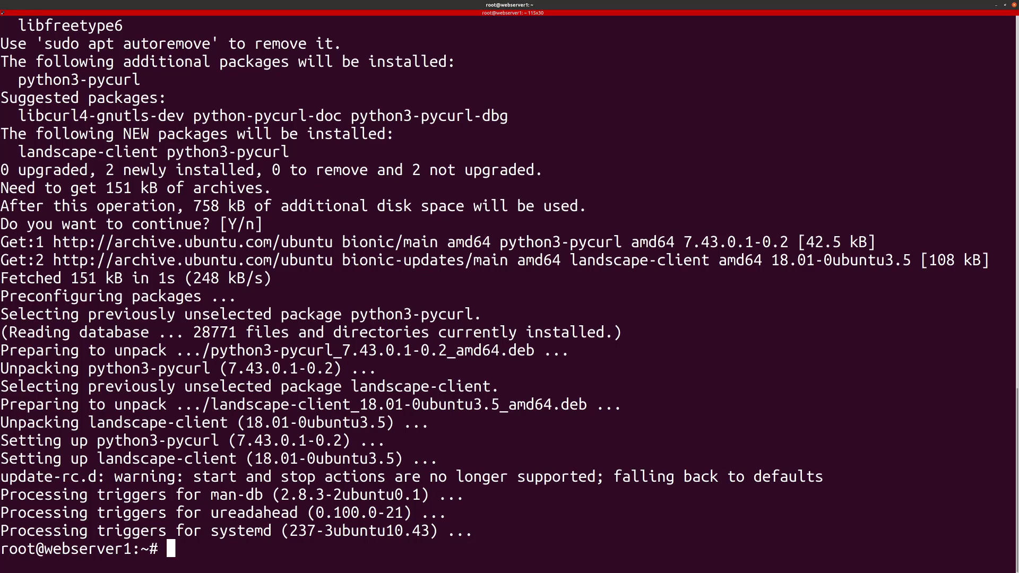
key("ctrl+shift+o")
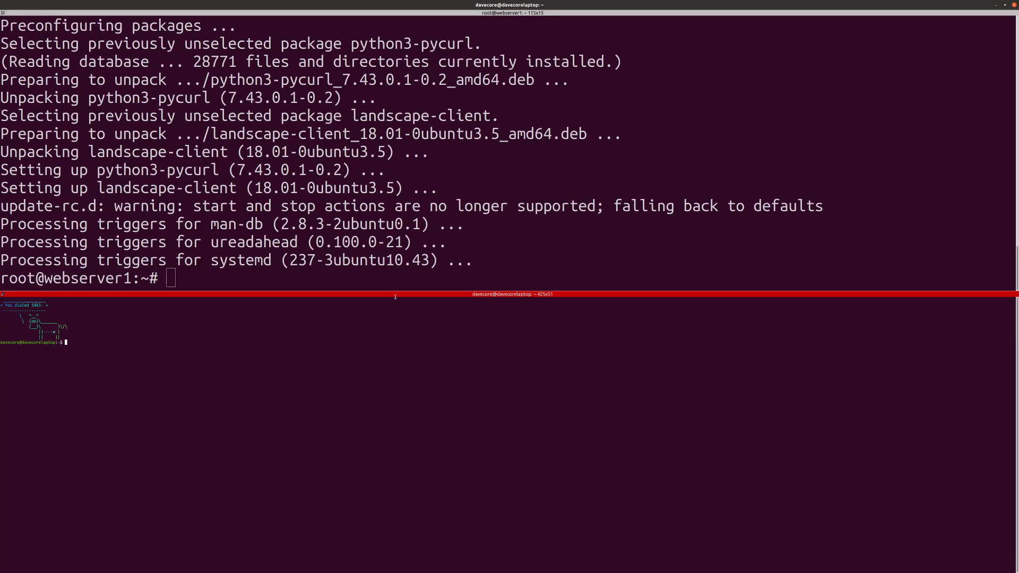
Step: Clear the new lower terminal pane and enlarge its text
key("ctrl+plus")
key("ctrl+plus")
type("clear")
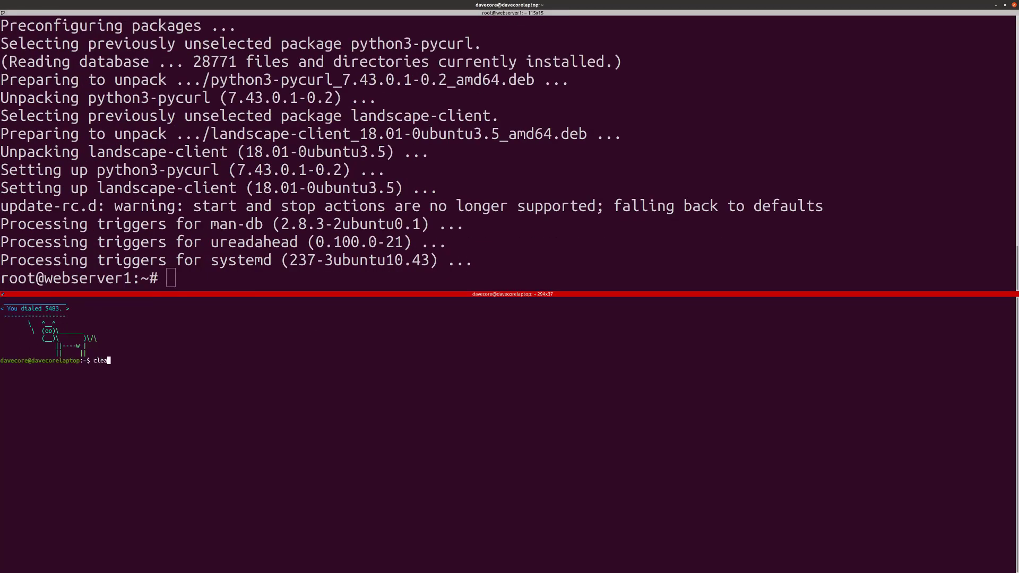
key("Return")
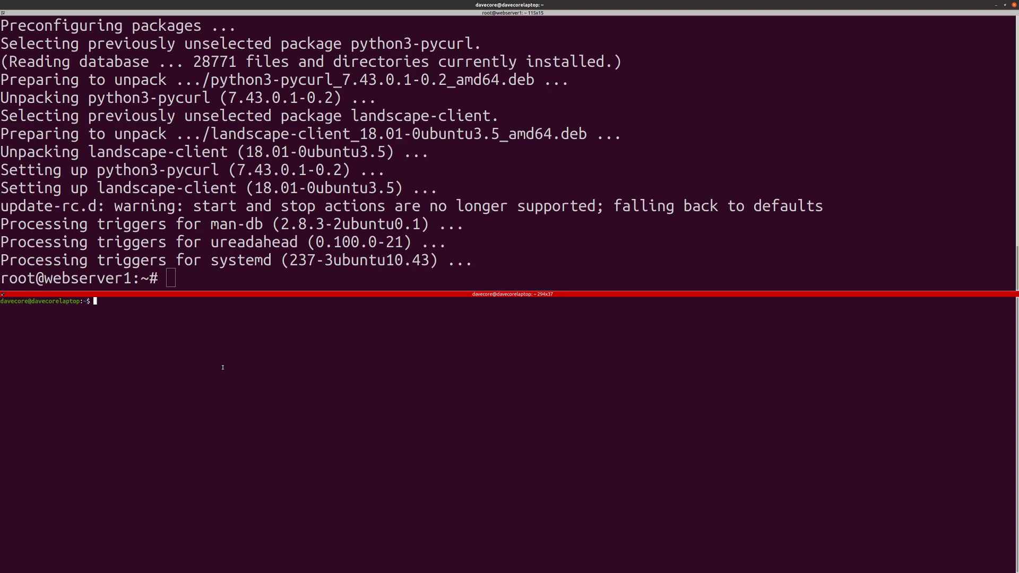
key("ctrl+plus")
key("ctrl+plus")
key("ctrl+plus")
key("ctrl+plus")
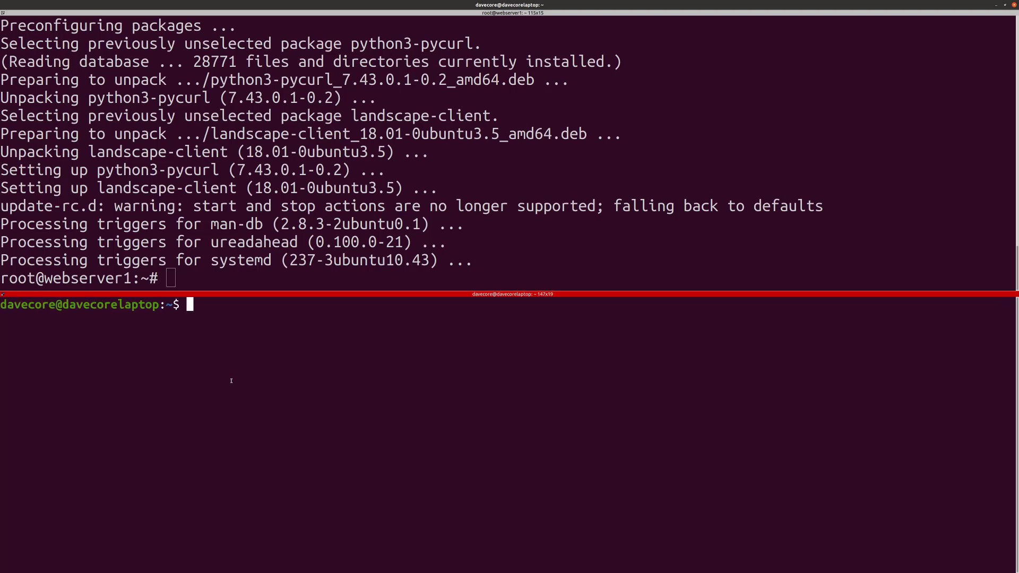
Step: Open a root shell in webserver2 with 'lxc exec webserver2 bash', clear it and enlarge the font
type("lxc exec webs")
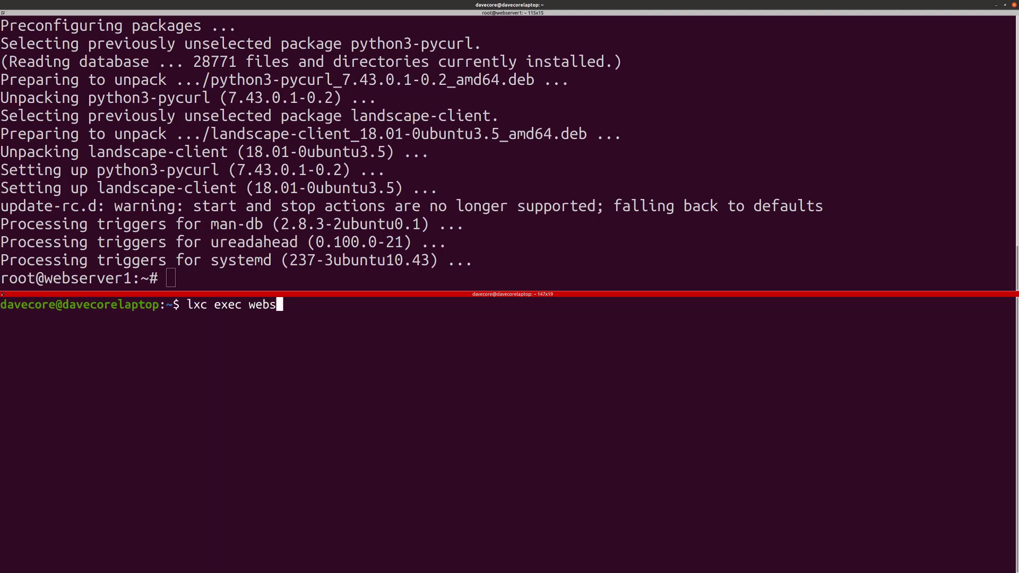
type("erver2 bash")
key("Return")
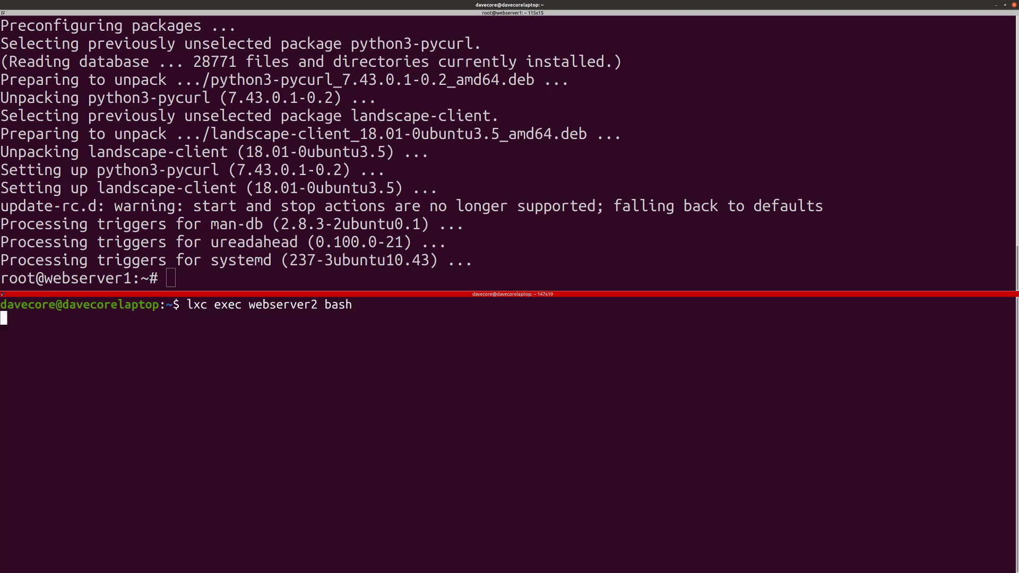
type("clear")
key("Return")
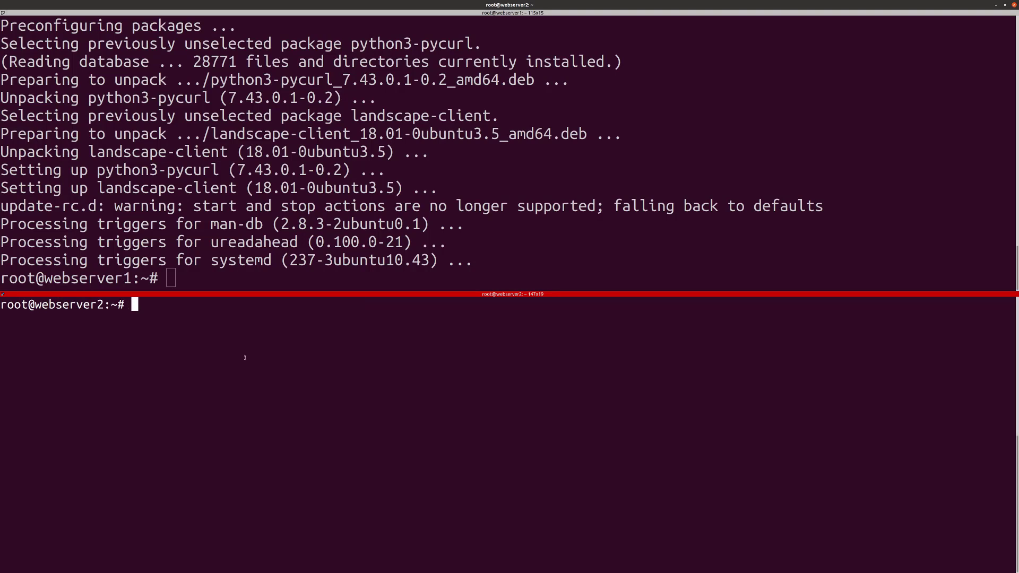
key("ctrl+plus")
key("ctrl+plus")
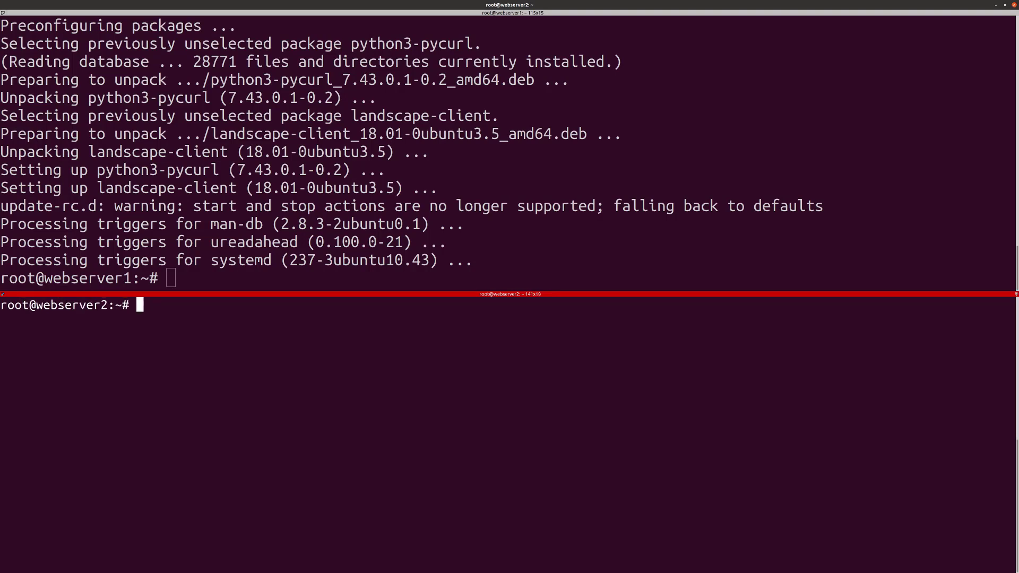
key("ctrl+plus")
key("ctrl+plus")
Step: Copy webserver2's landscapeserver line from /etc/hosts into webserver1's /etc/hosts and save
type("cat /et")
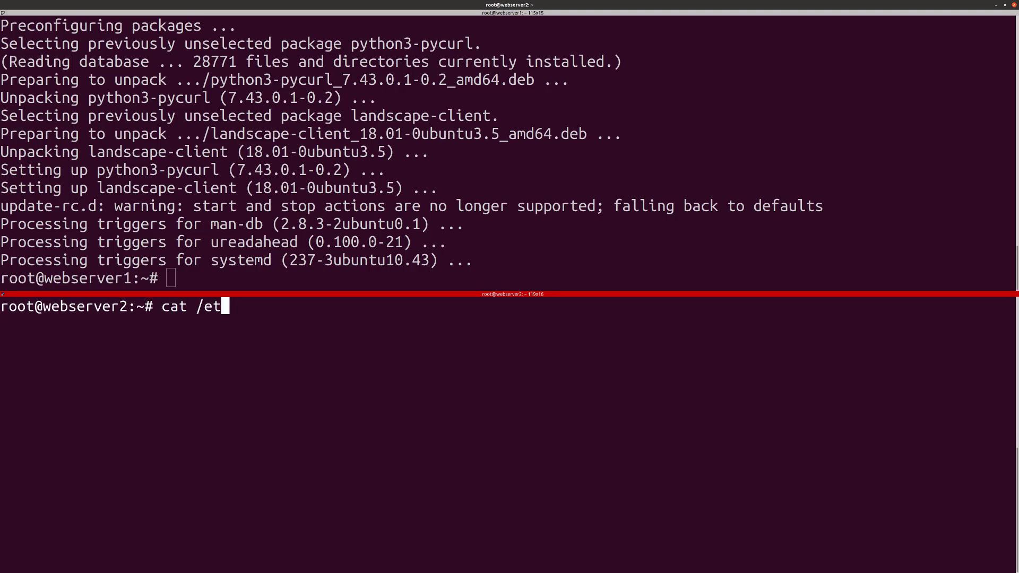
type("c/hosts")
key("Return")
key("alt+Up")
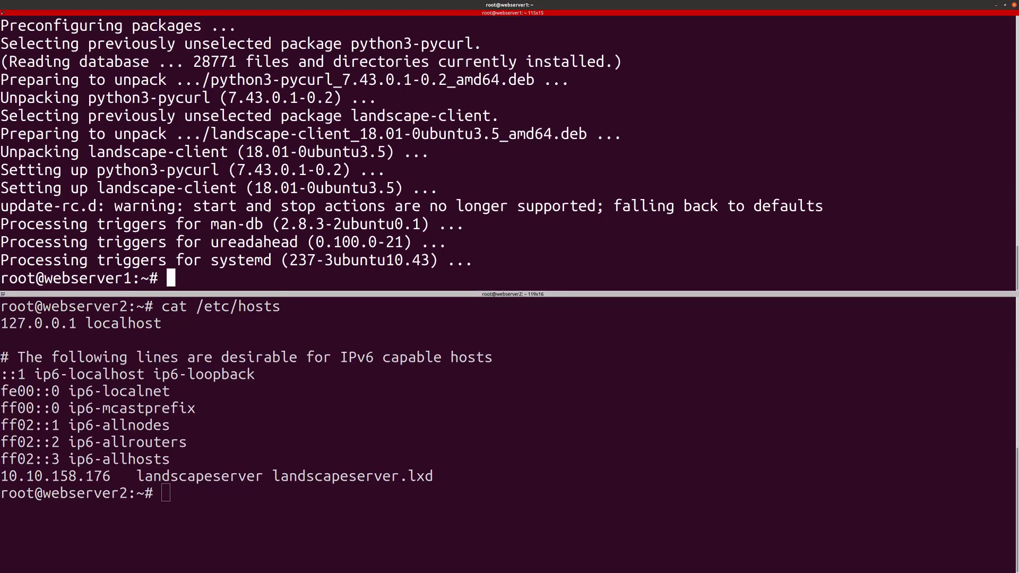
type("vi /etc/hosts")
key("Return")
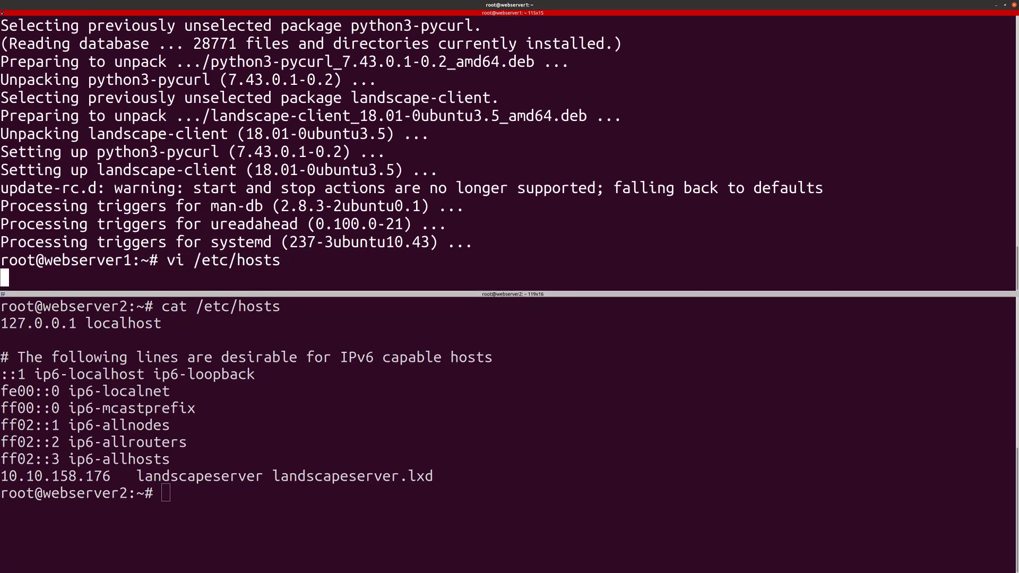
key("shift+g")
key("o")
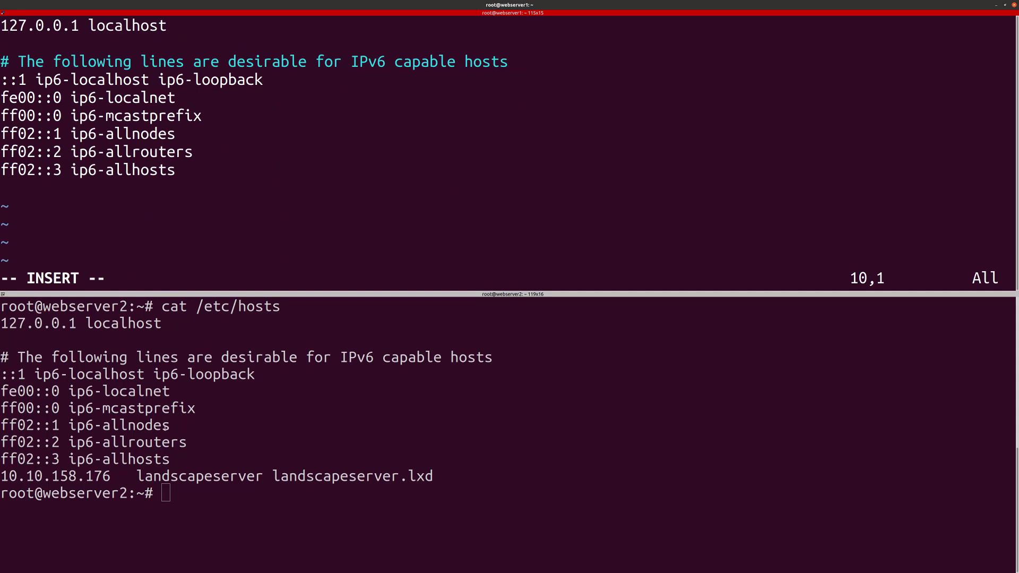
left_click_drag(1, 476, 434, 476)
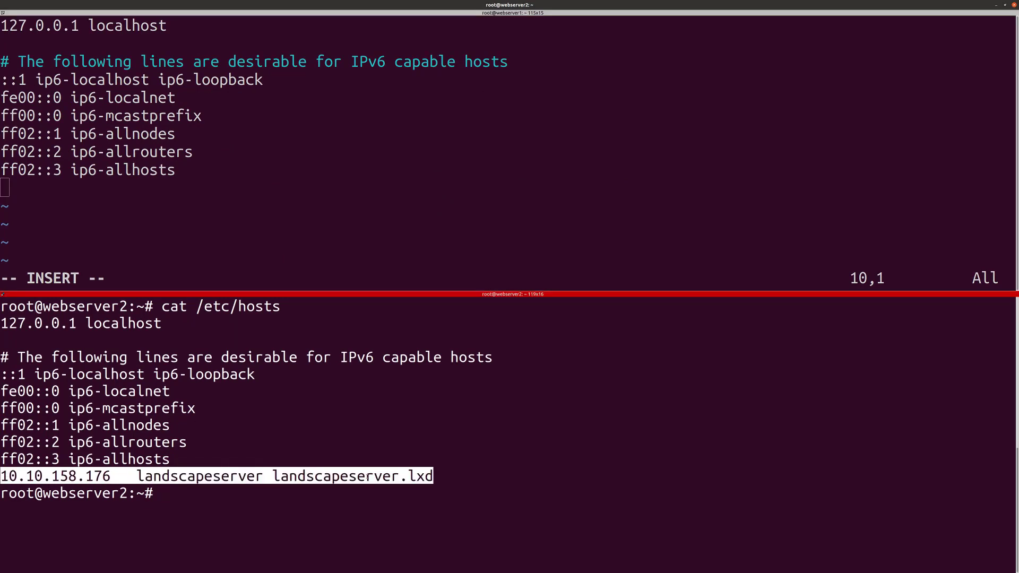
key("alt+Up")
key("ctrl+shift+v")
key("Escape")
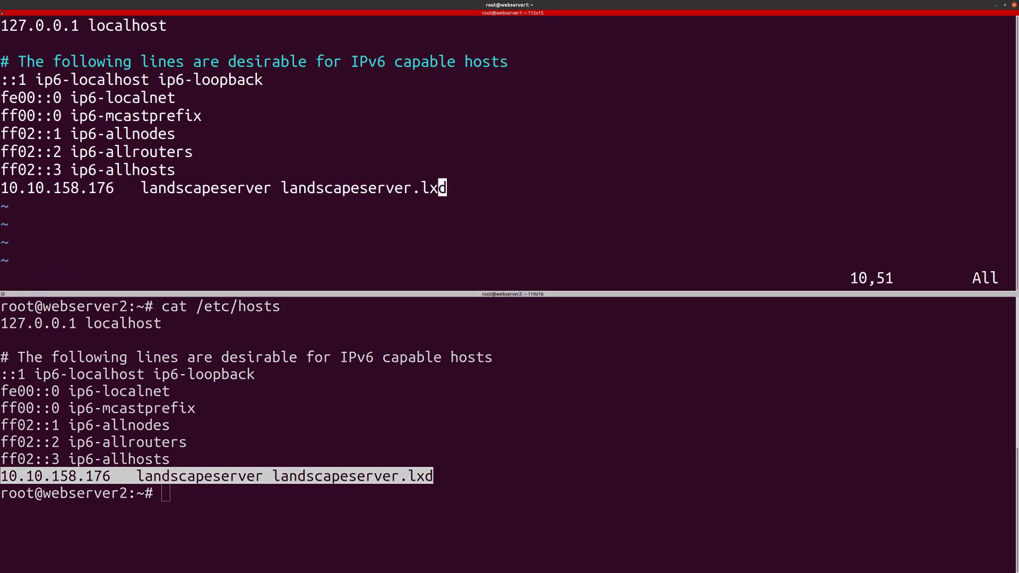
type(":wq")
key("Return")
Step: Display webserver2's /etc/landscape/client.conf and copy its ssl_public_key line
key("alt+Down")
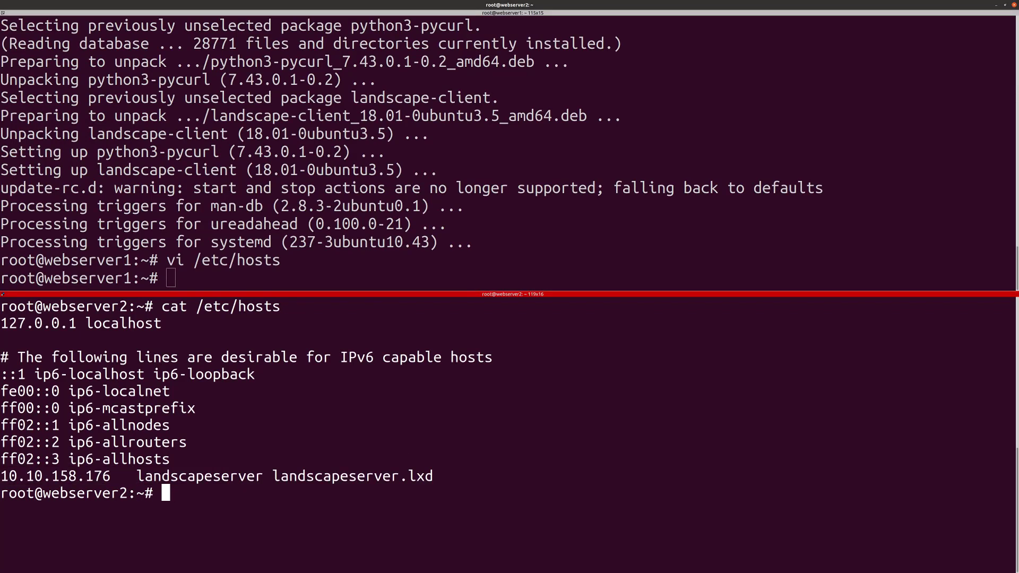
type("cat /etc/l")
key("BackSpace")
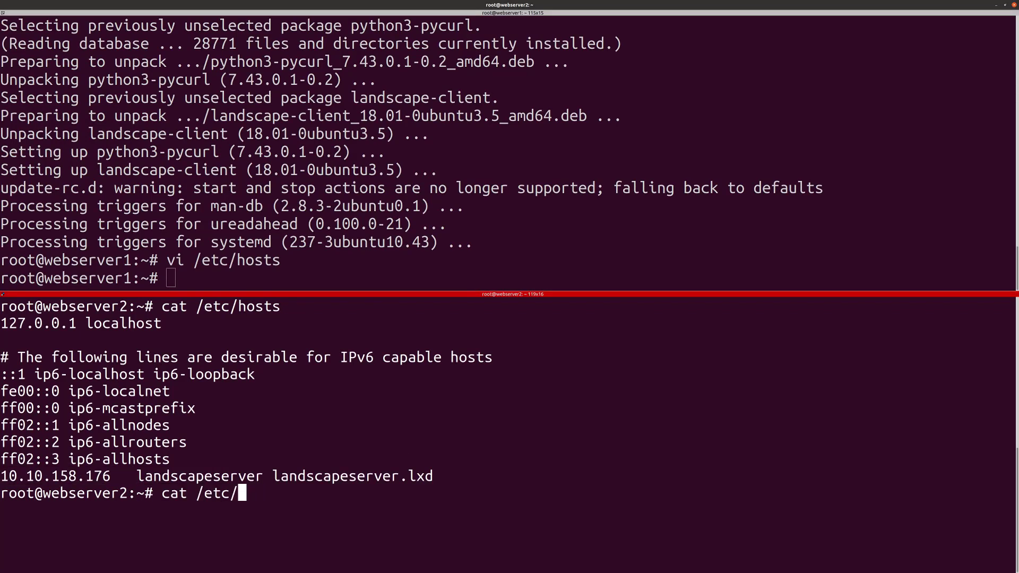
type("landscape/client.conf")
key("Return")
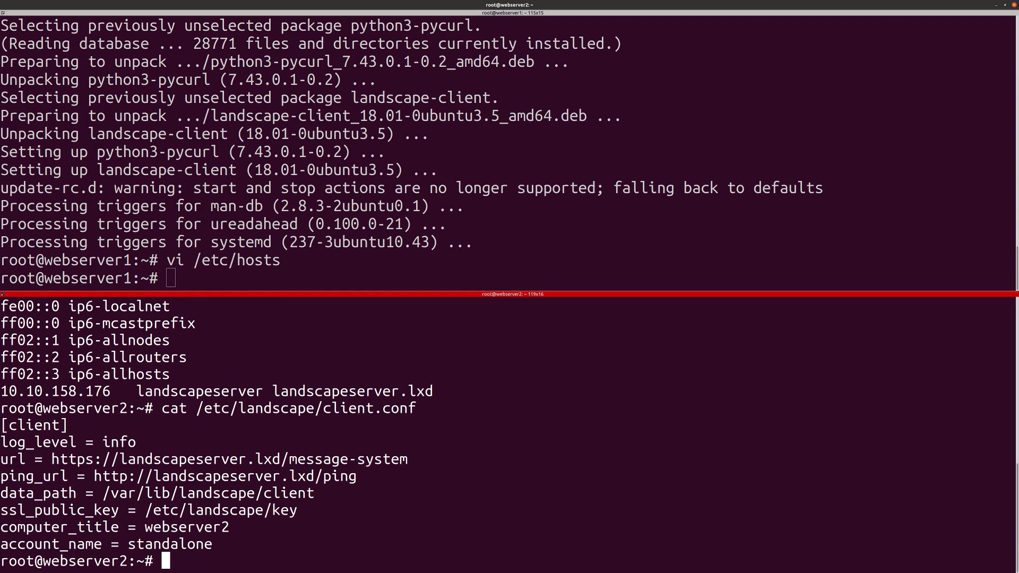
left_click_drag(1, 510, 298, 510)
key("ctrl+c")
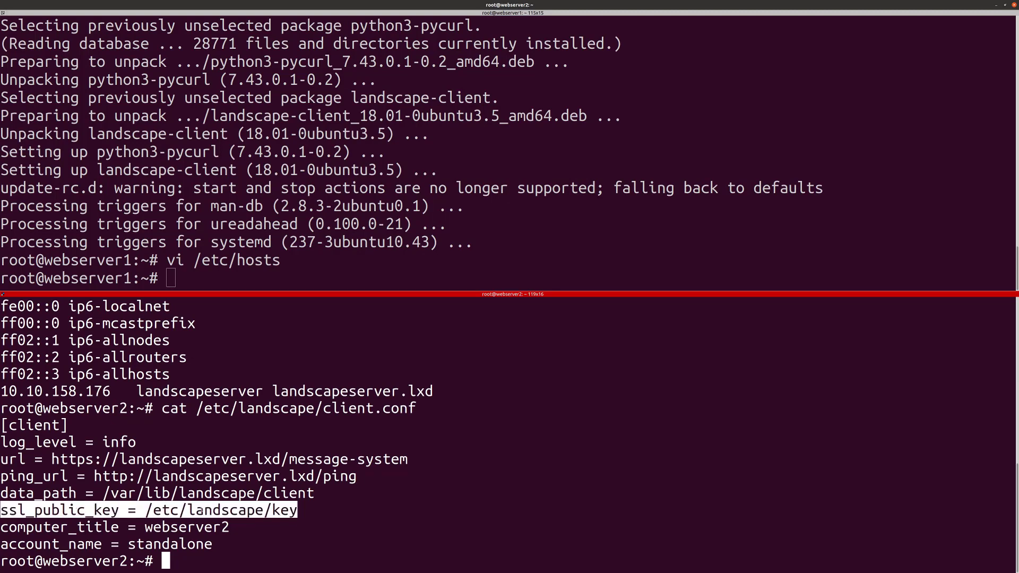
Step: Append the ssl_public_key line to webserver1's /etc/landscape/client.conf and save it
key("alt+Up")
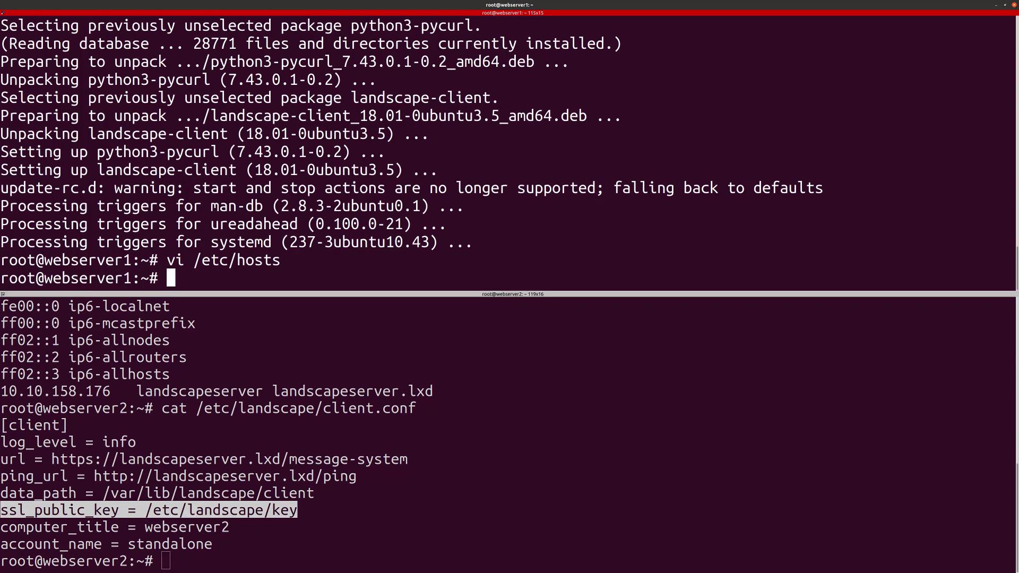
type("vi /etc/lan")
key("Tab")
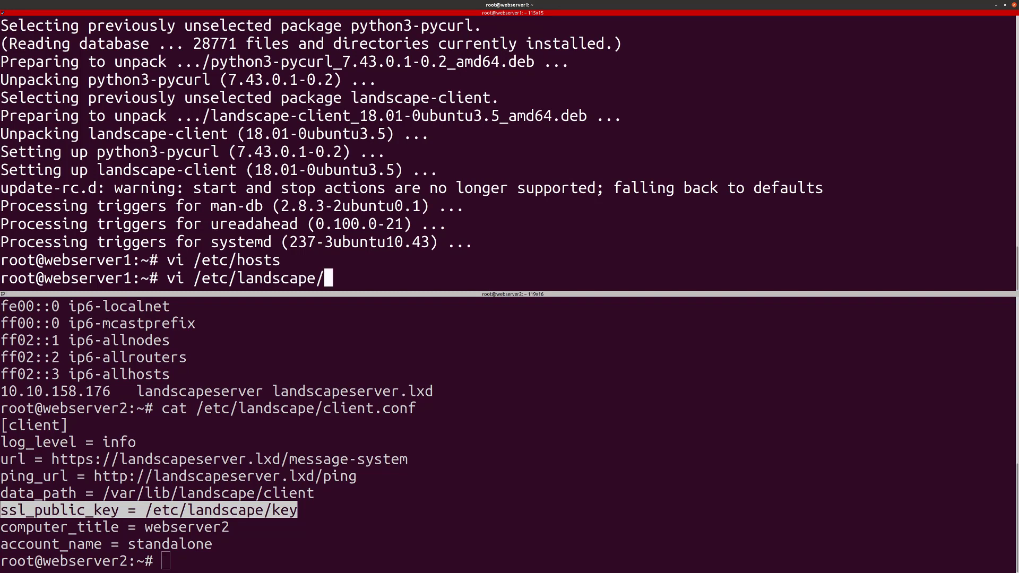
key("Tab")
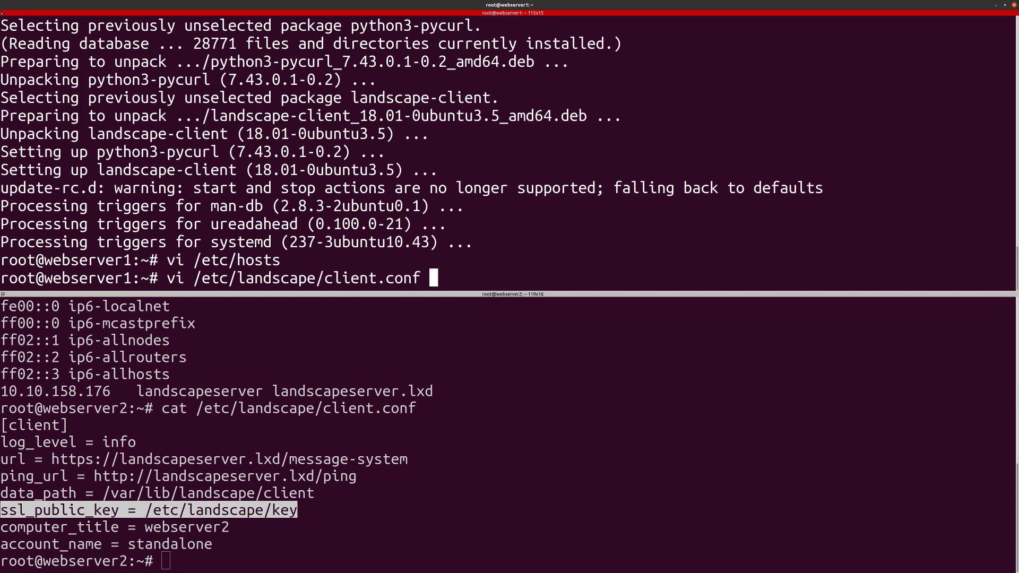
key("Return")
key("shift+g")
key("o")
key("ctrl+shift+v")
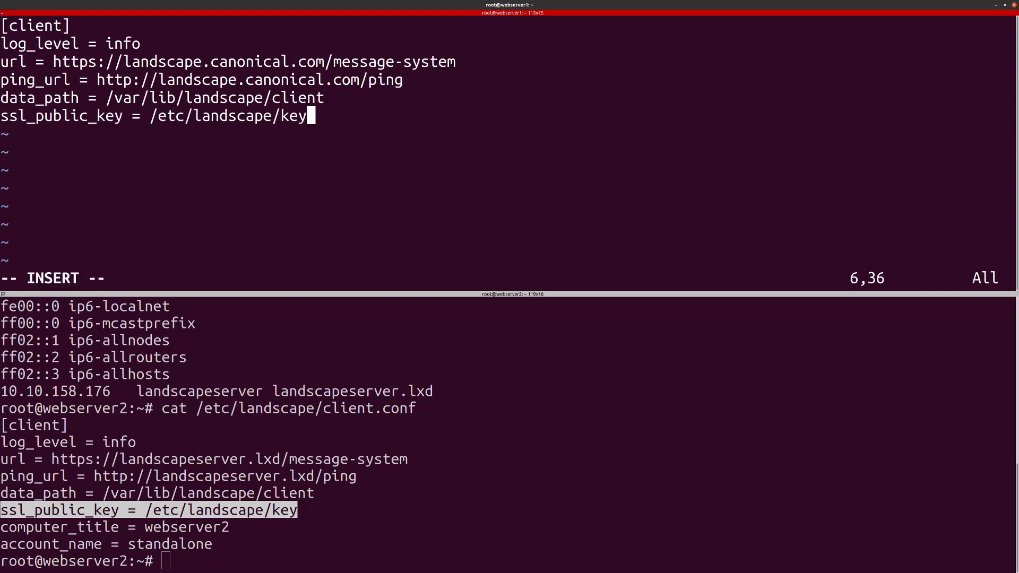
key("Escape")
type("wq")
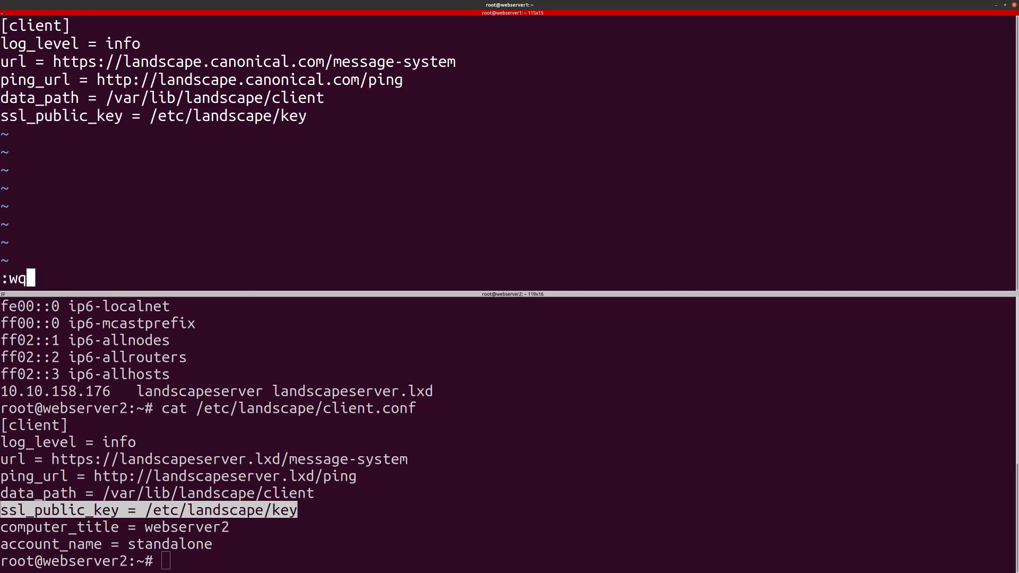
key("Return")
Step: Create /etc/landscape/key on webserver1 in vi and print webserver2's copy of that key
type("vi")
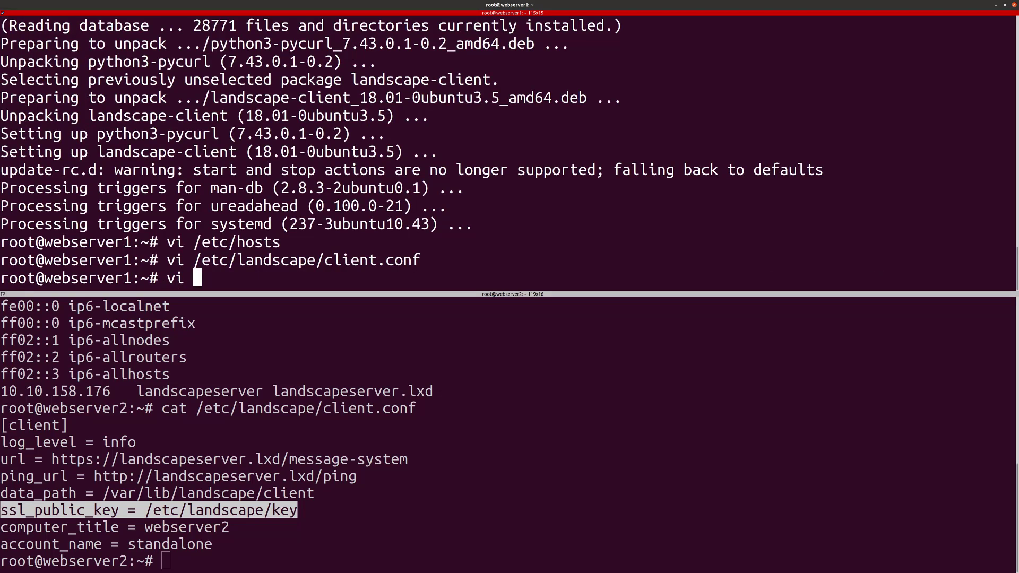
left_click(159, 512)
double_click(158, 512)
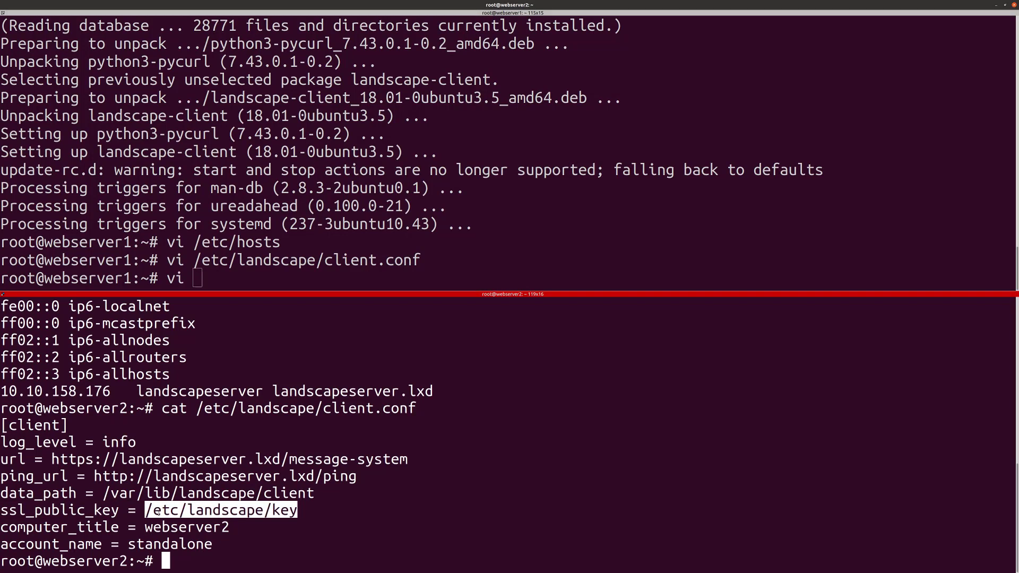
type("/etc/landscape/key")
key("Return")
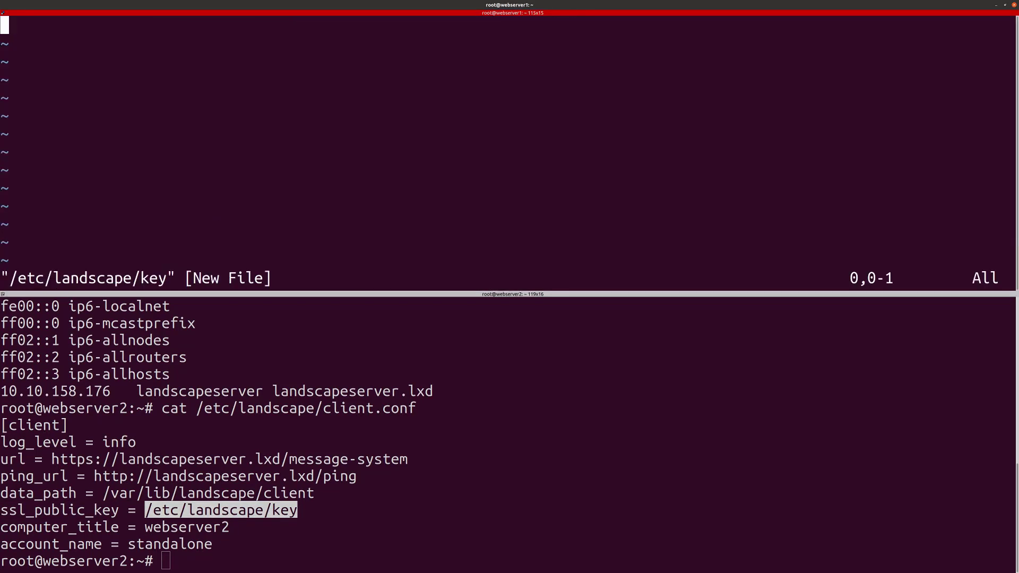
type("icat")
type("/etc/landscape/key")
key("Return")
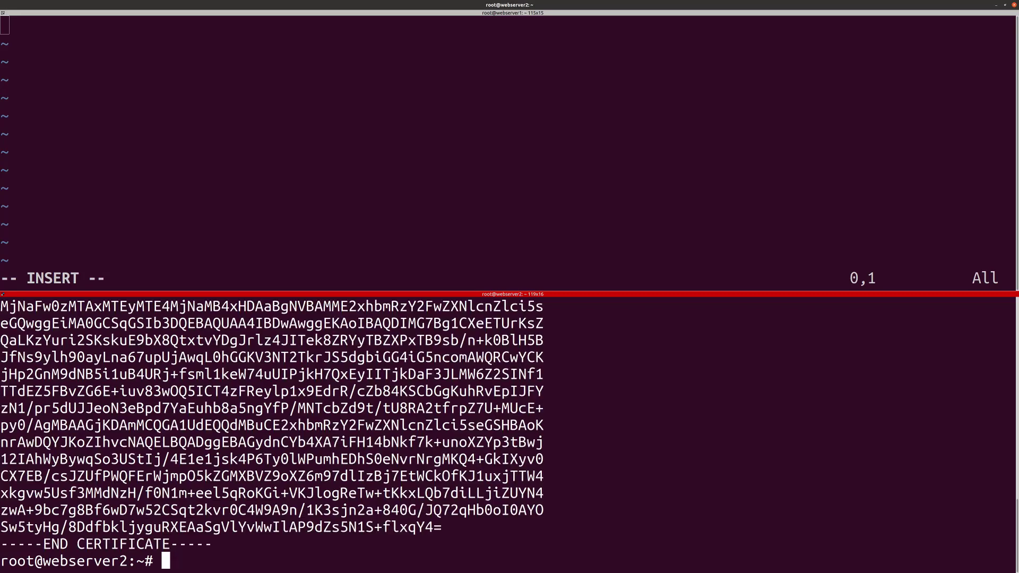
Step: Paste webserver2's certificate into webserver1's key file, save it and clear the screen
scroll(150, 409, "up", 2)
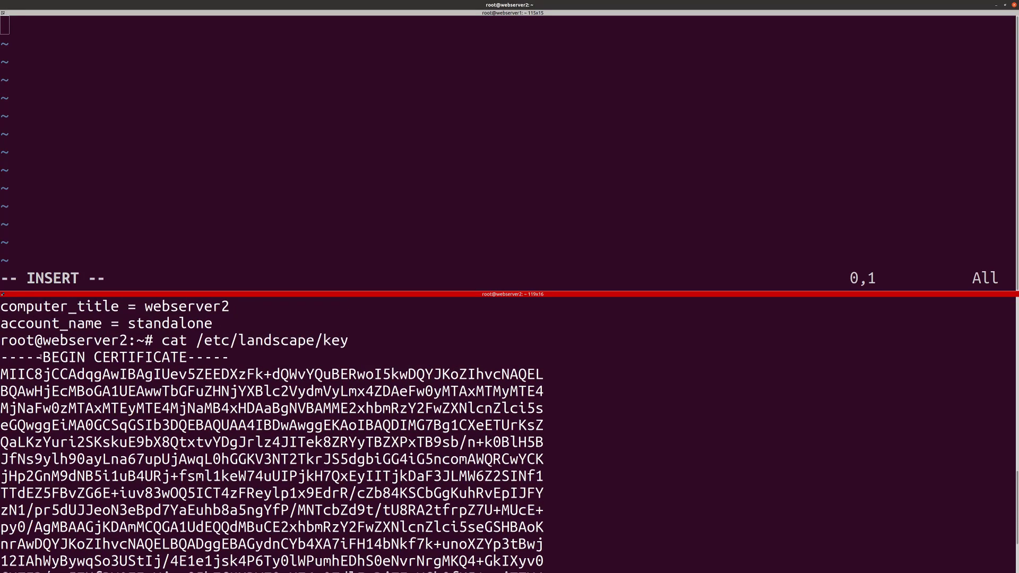
left_click_drag(21, 359, 163, 547)
key("ctrl+c")
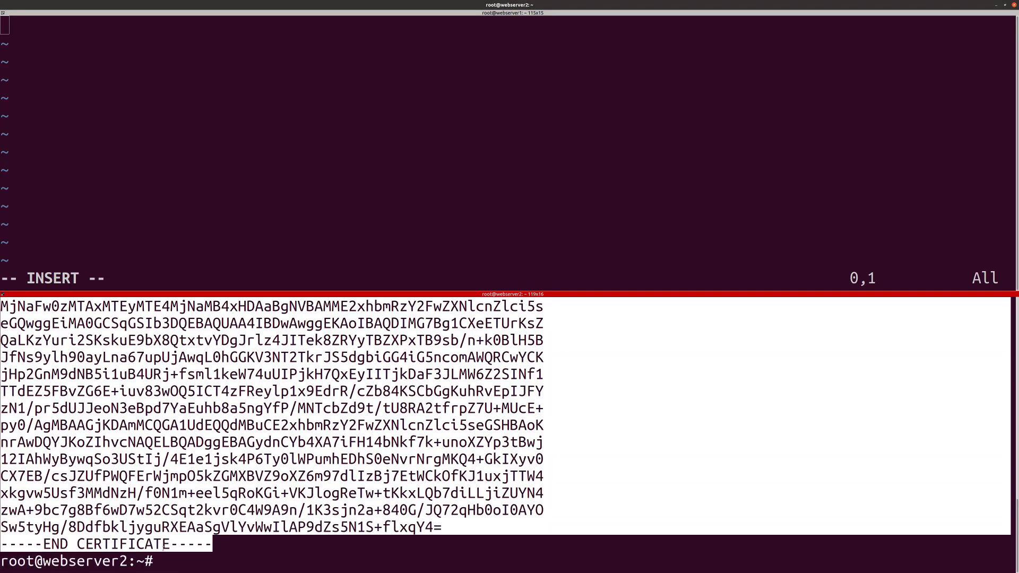
key("alt+Up")
key("ctrl+shift+v")
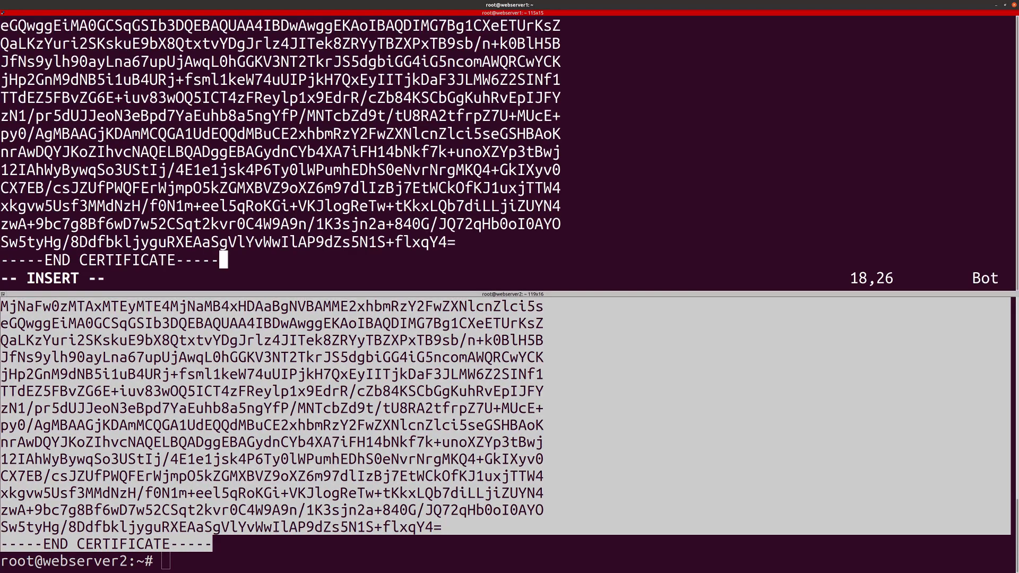
key("Escape")
type(":wq")
key("Return")
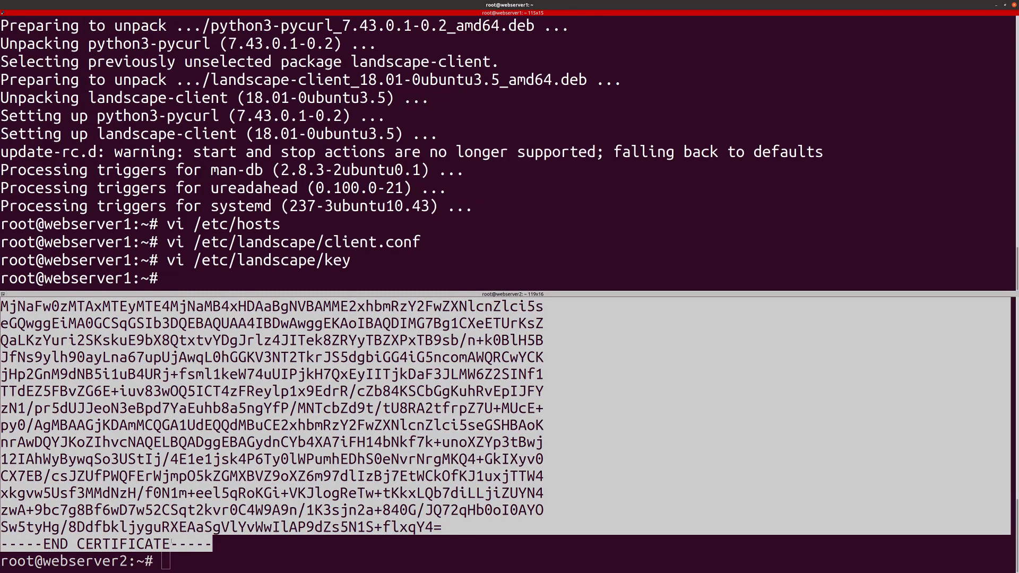
type("clear")
key("Return")
left_click(171, 541)
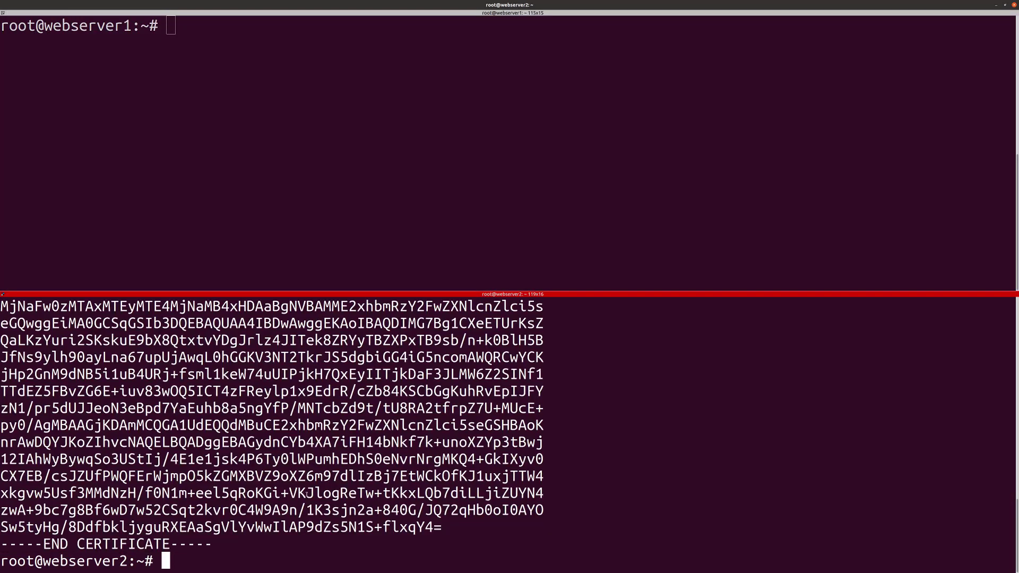
Step: Close the webserver2 session and paste the landscape-config registration command into webserver1's prompt
key("ctrl+d")
key("ctrl+d")
type("clear")
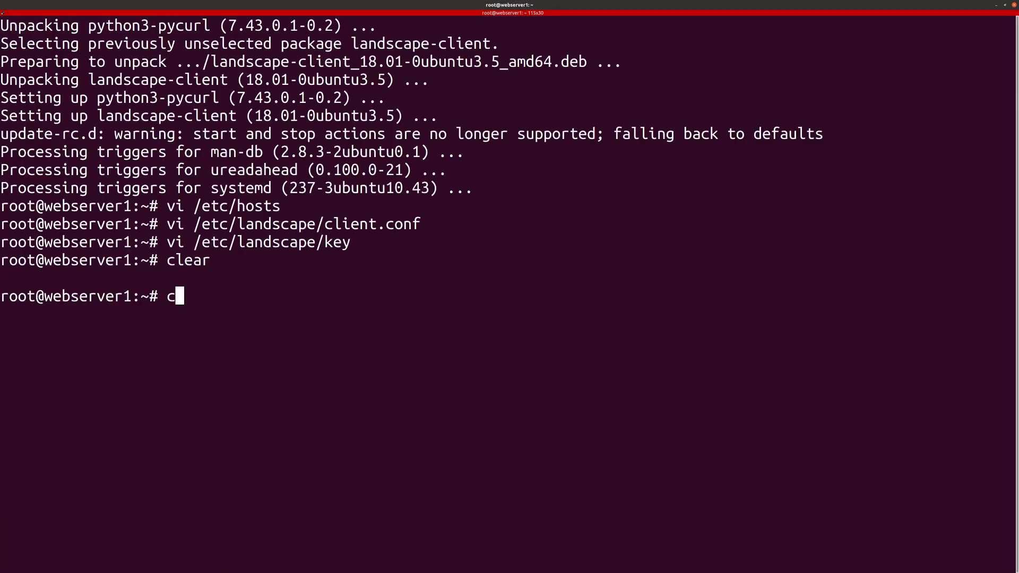
key("Return")
key("alt+Tab")
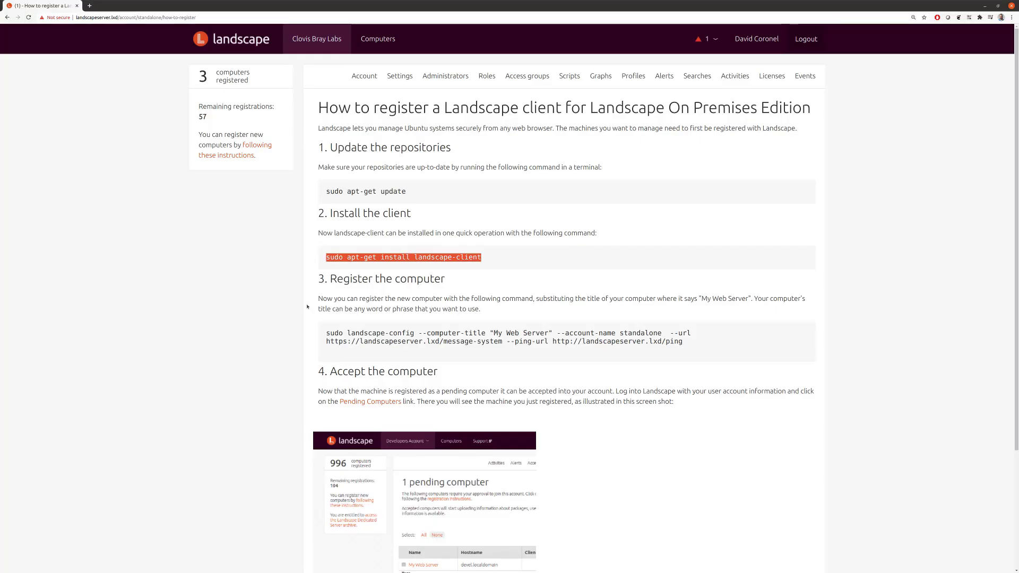
left_click_drag(340, 333, 672, 342)
key("ctrl+c")
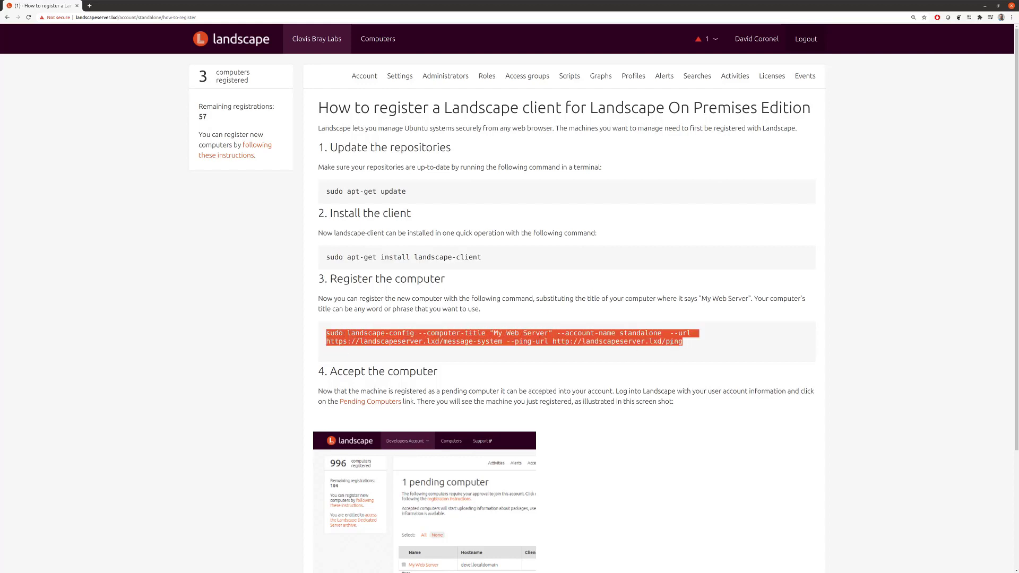
key("alt+Tab")
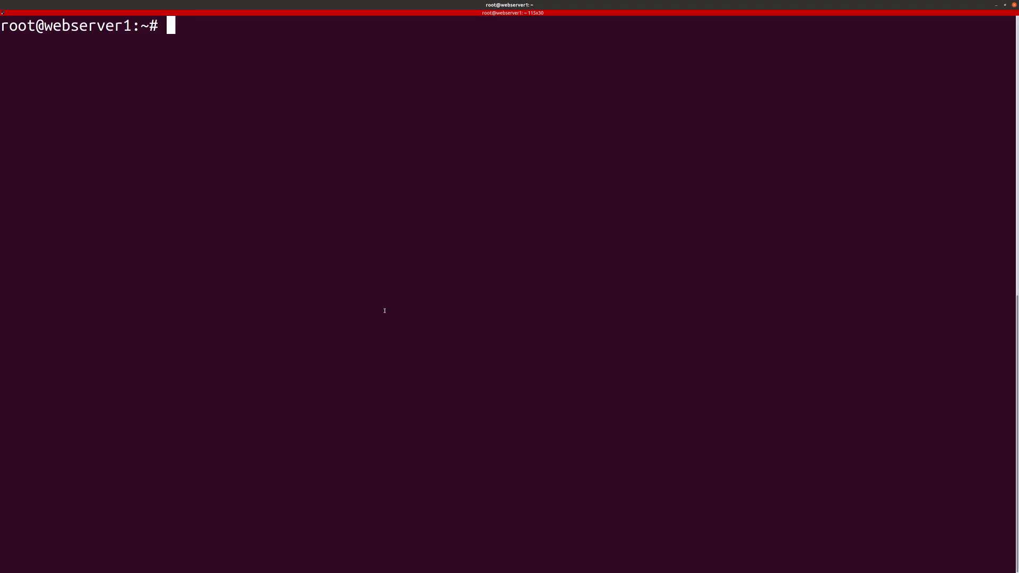
key("ctrl+shift+v")
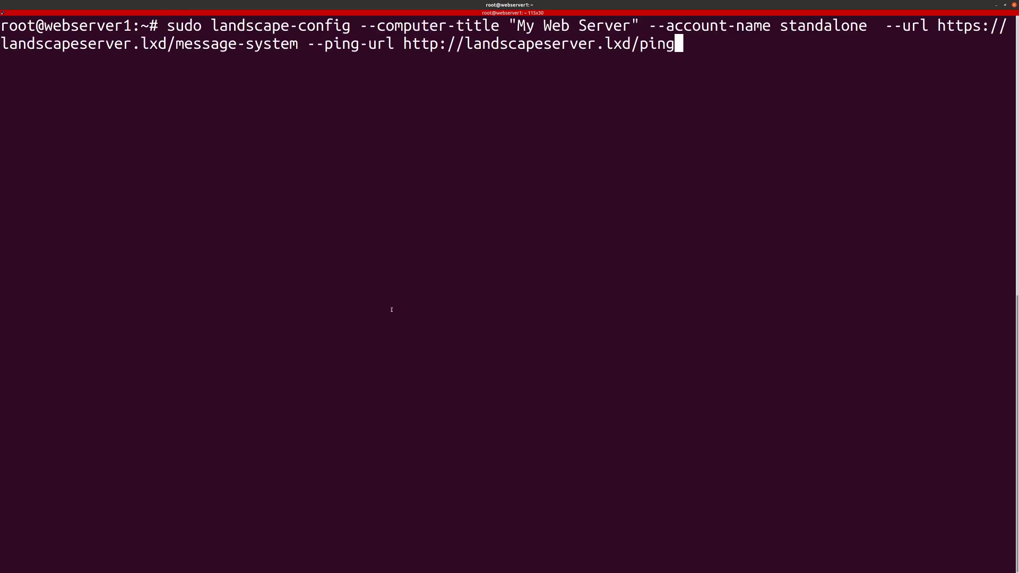
Step: Replace the 'My Web Server' title with `hostname` in the command and run it
key("Home")
key("Right")
key("Right")
key("Right")
key("Right")
key("Right")
key("Right")
key("Right")
key("Right")
key("Right")
key("Right")
key("Right")
key("Right")
key("Right")
key("Right")
key("Right")
key("Right")
key("Right")
key("Right")
key("Right")
key("Right")
key("Right")
key("Right")
key("Right")
key("Delete")
key("Delete")
key("Delete")
key("Delete")
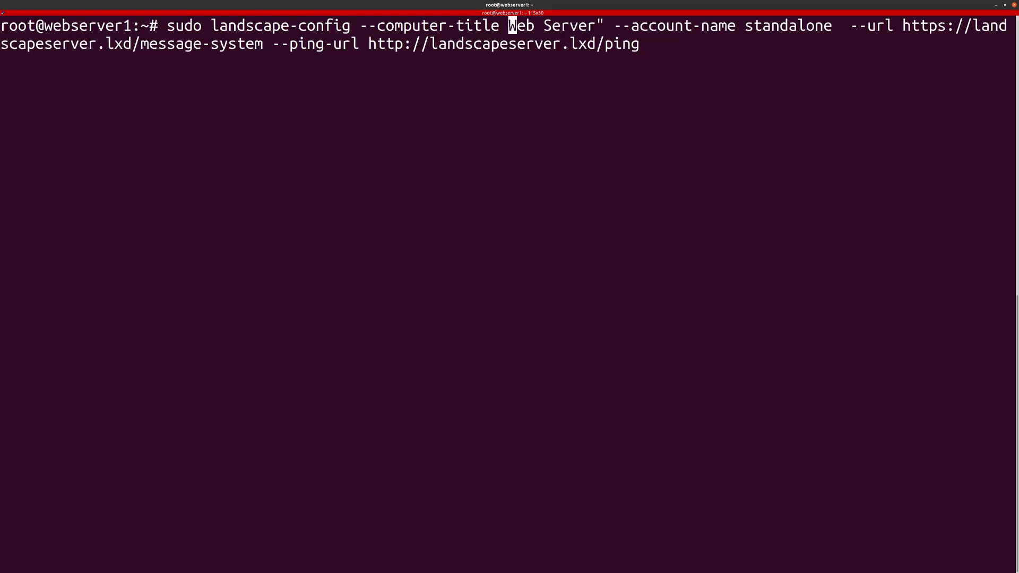
key("Delete")
key("Delete")
key("Delete")
key("Delete")
key("Delete")
key("Delete")
key("Delete")
key("Delete")
key("Delete")
key("Delete")
key("Delete")
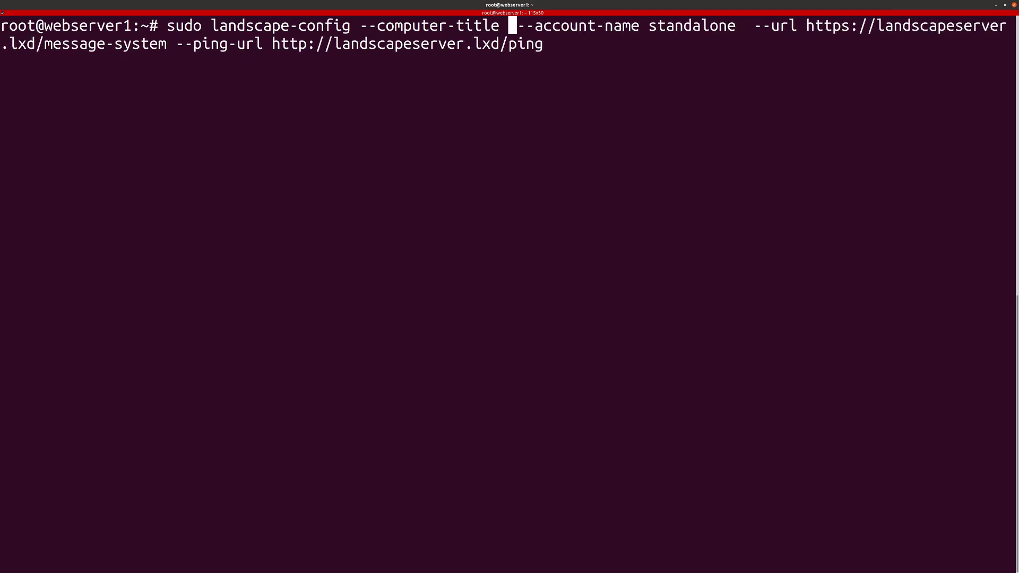
type("`hostname`")
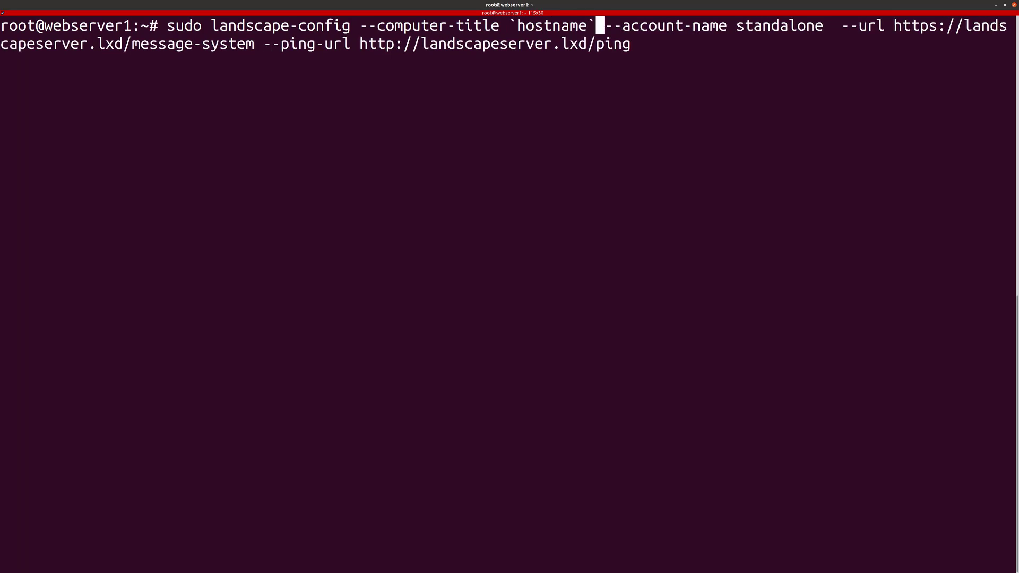
key("Left")
key("Left")
key("Left")
key("Left")
key("Left")
key("Left")
key("Left")
key("Left")
key("Left")
key("Left")
key("Left")
key("Right")
key("Right")
key("Right")
key("Return")
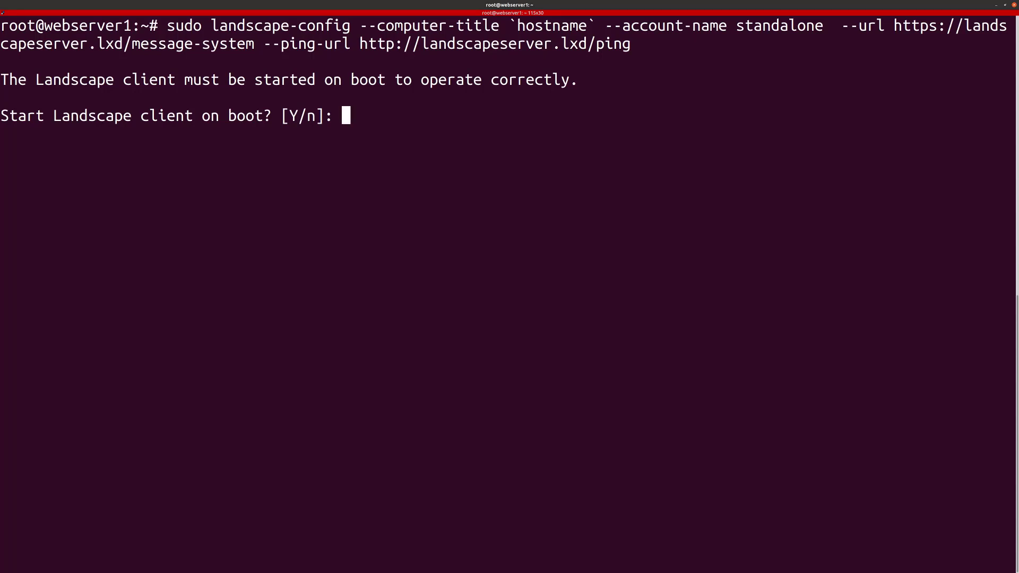
Step: Accept defaults for boot start, registration key, proxies, scripts, access group and tags, then request registration
key("Return")
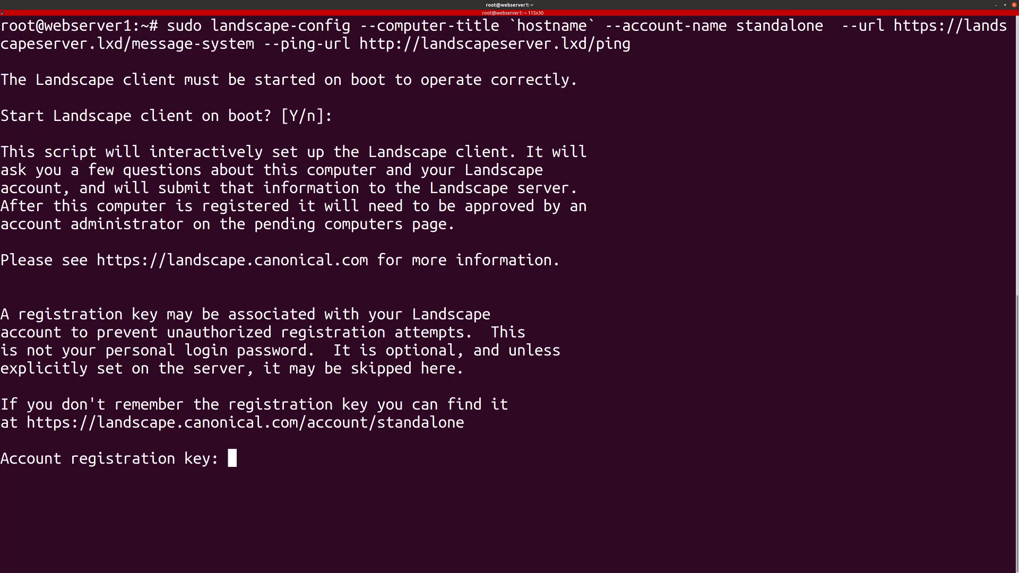
key("Return")
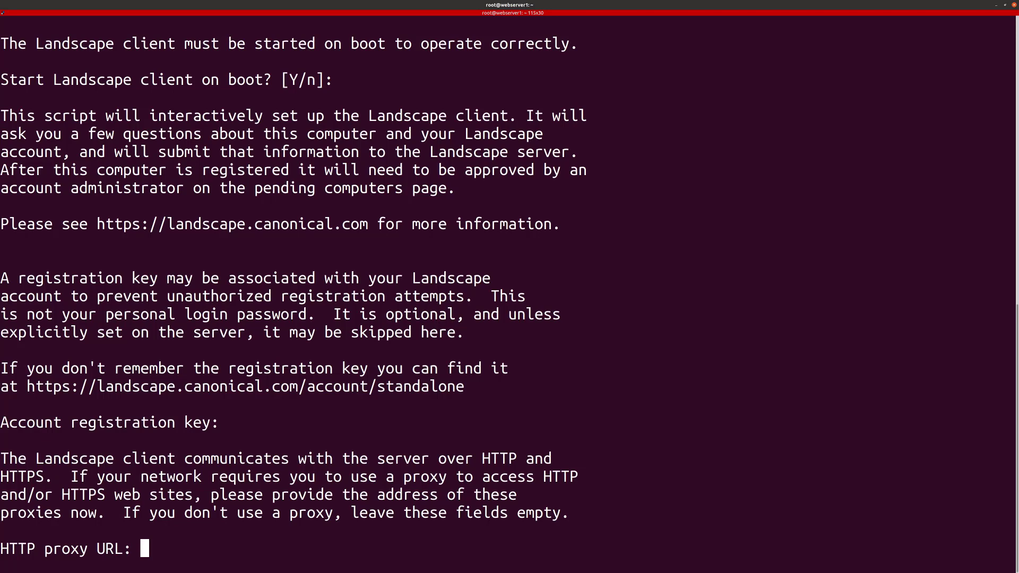
key("Return")
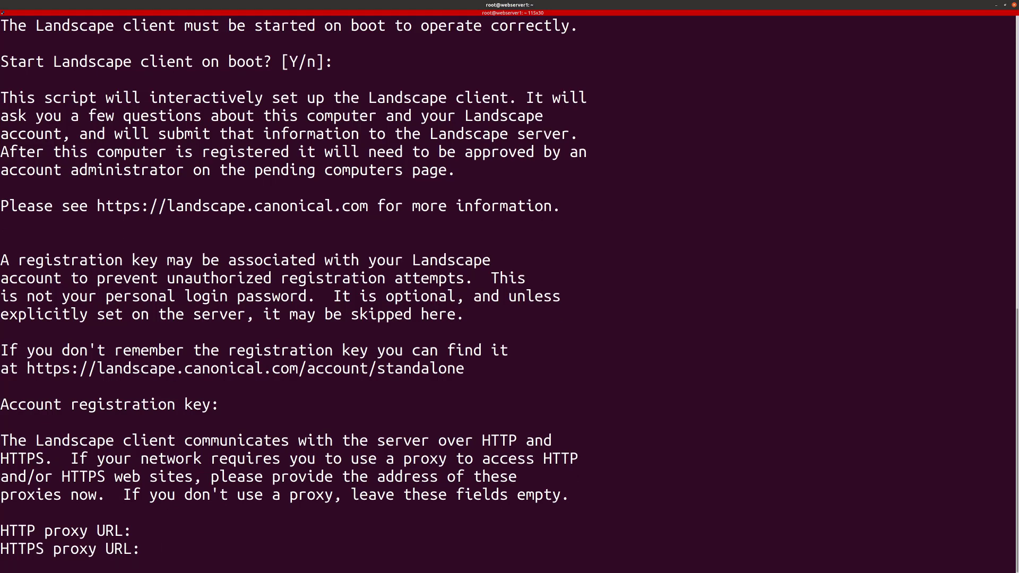
key("Return")
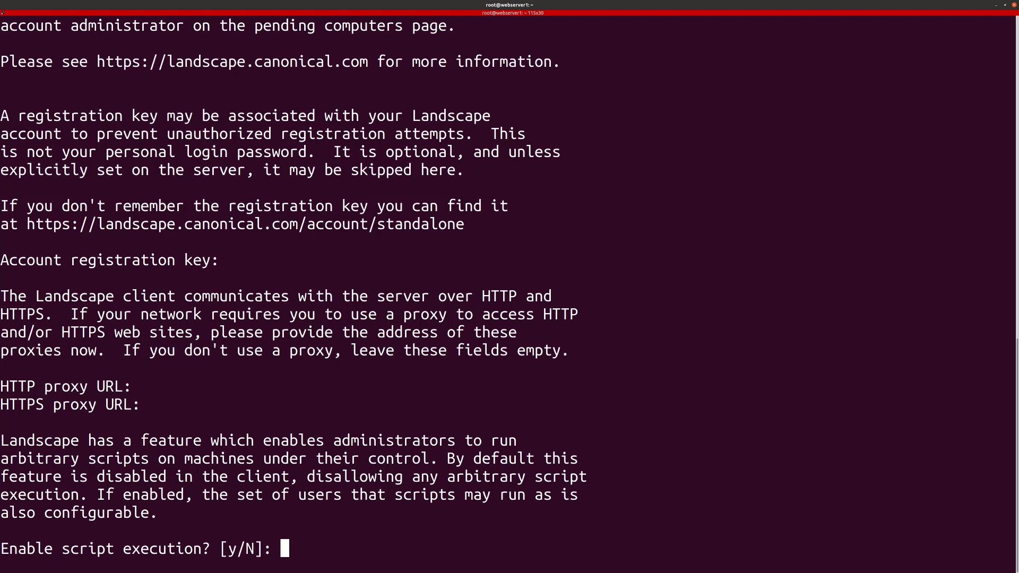
key("Return")
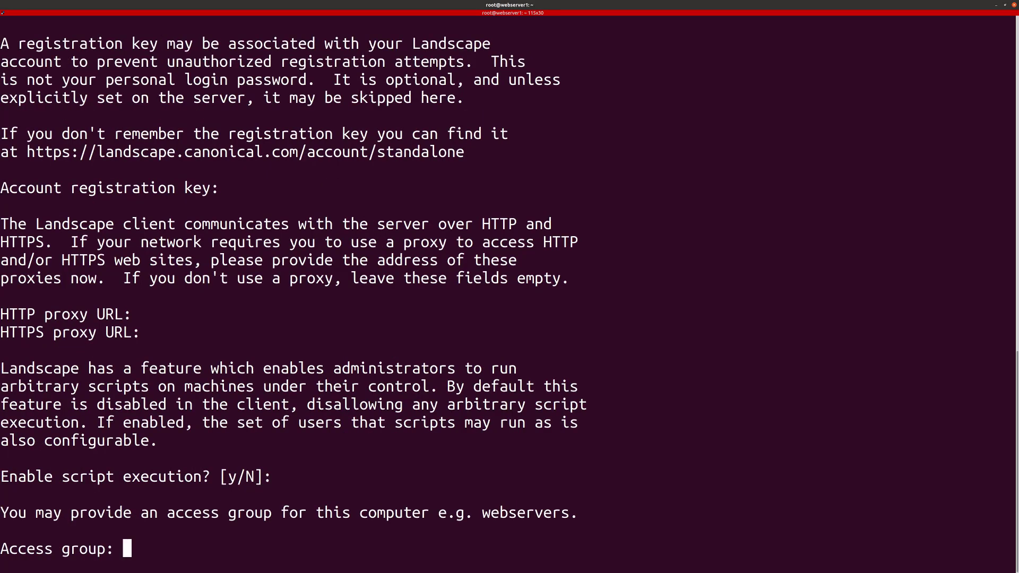
key("Return")
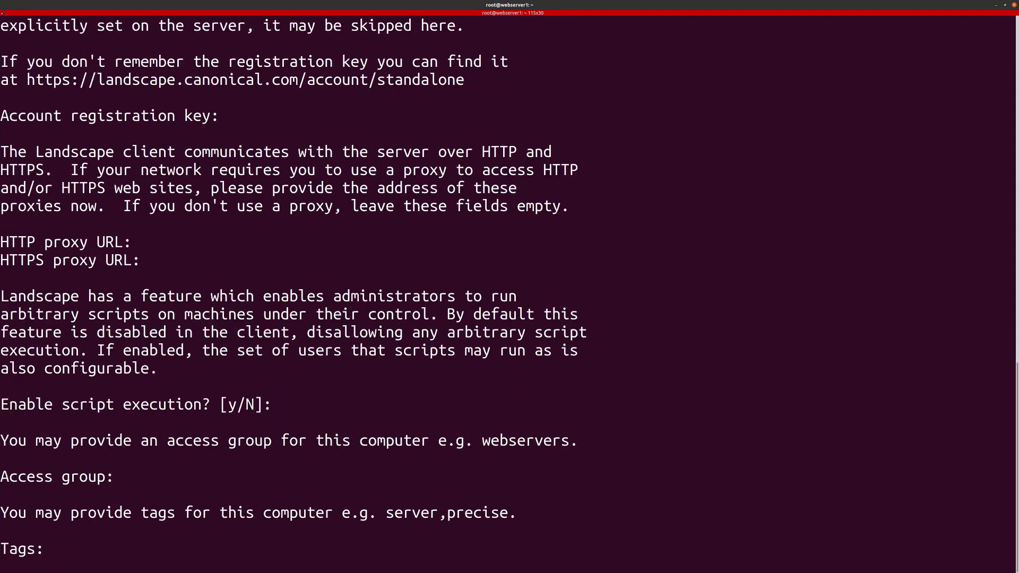
key("Return")
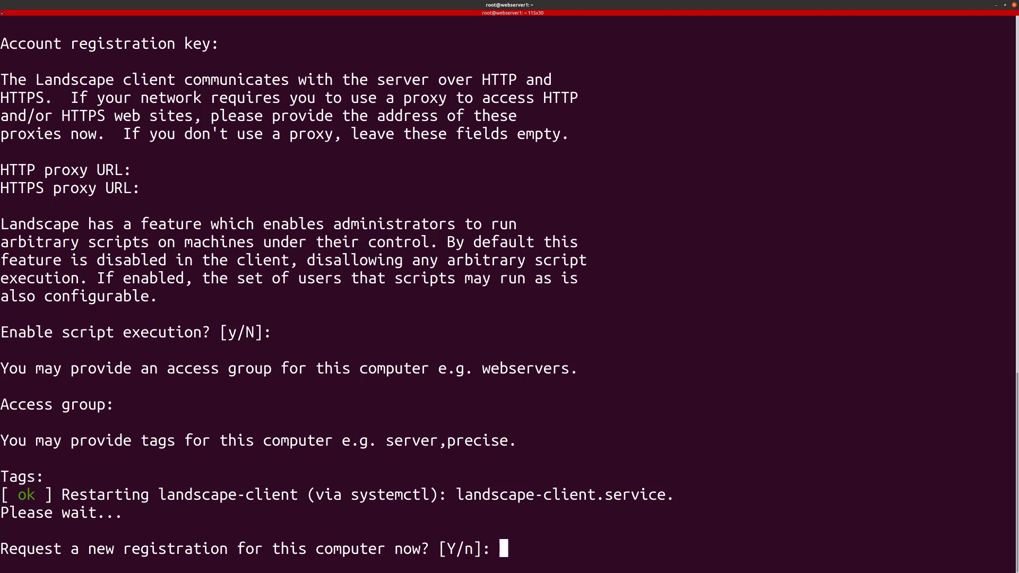
key("Return")
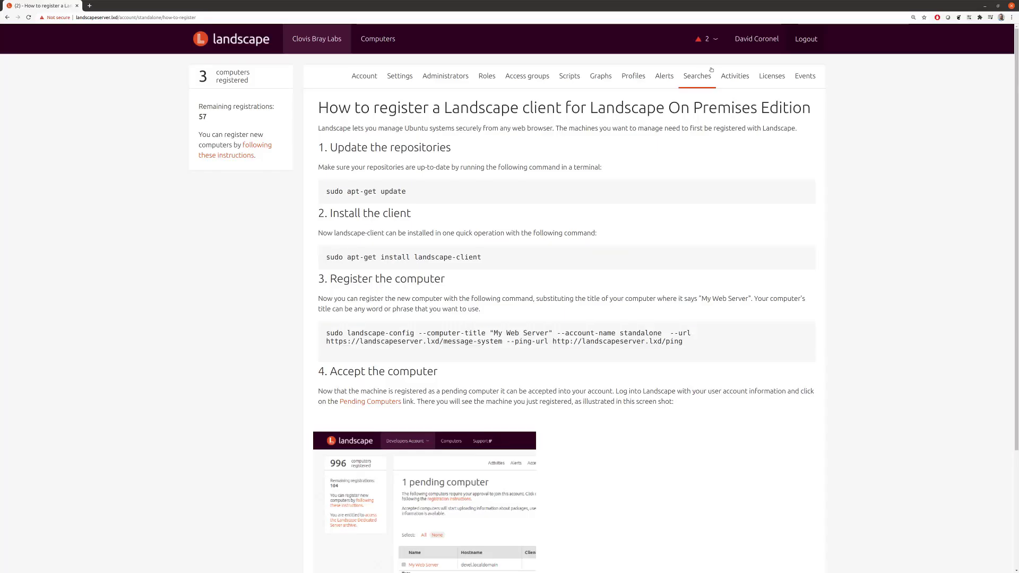
Step: Accept webserver1 from the pending-computer alert into Clovis Bray Labs
left_click(705, 38)
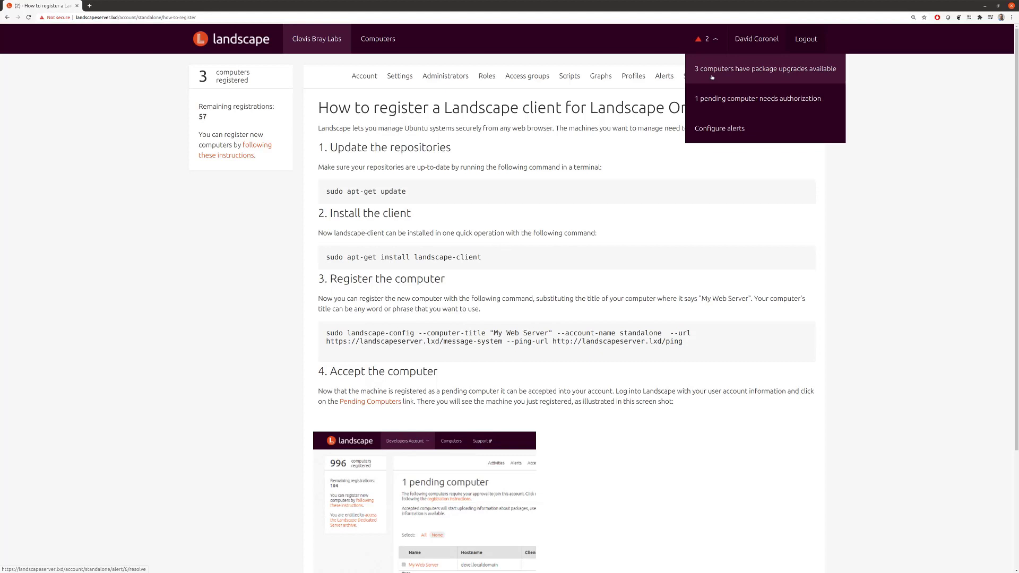
left_click(714, 43)
left_click(715, 40)
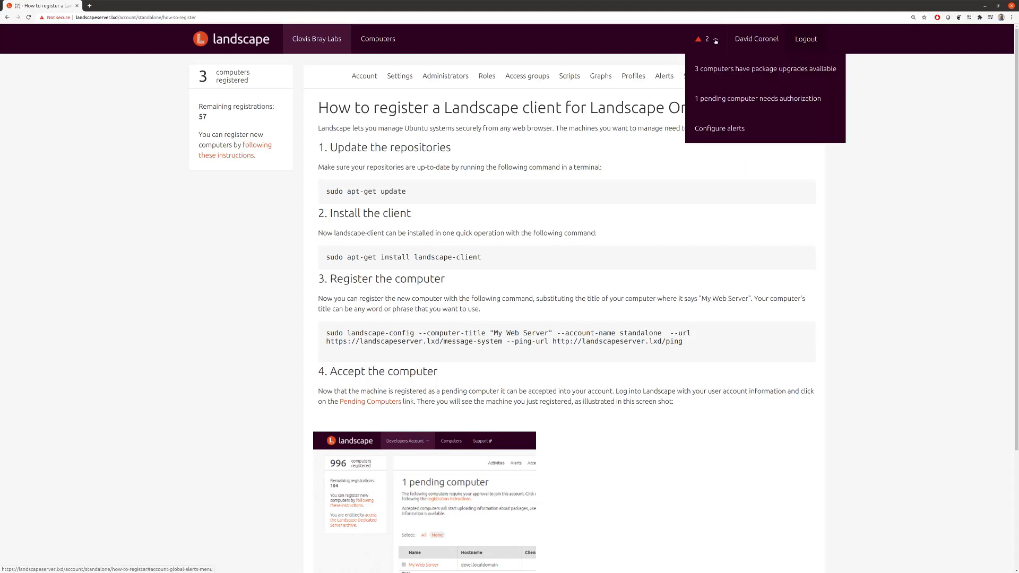
left_click(732, 99)
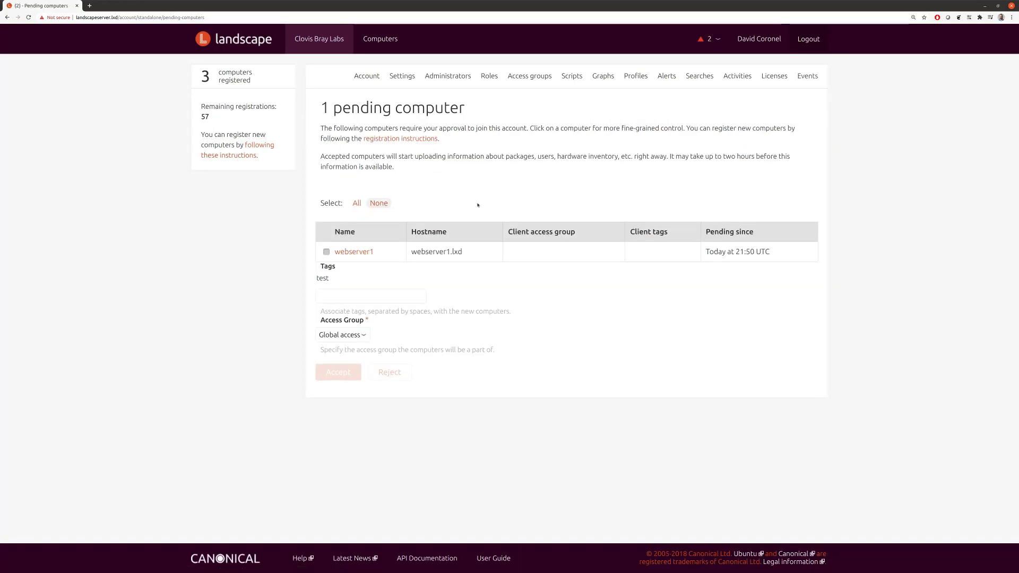
left_click(326, 252)
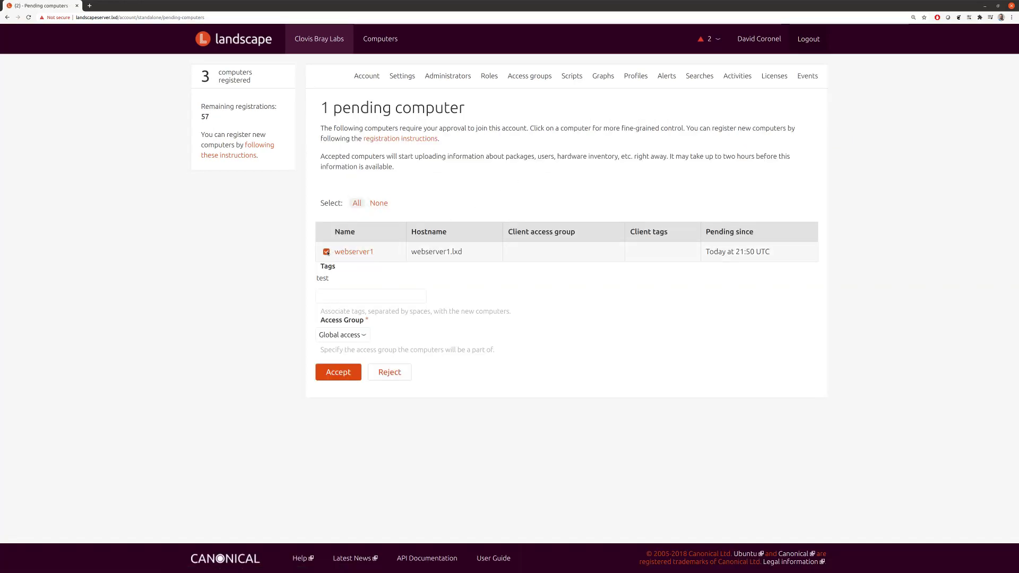
left_click(333, 375)
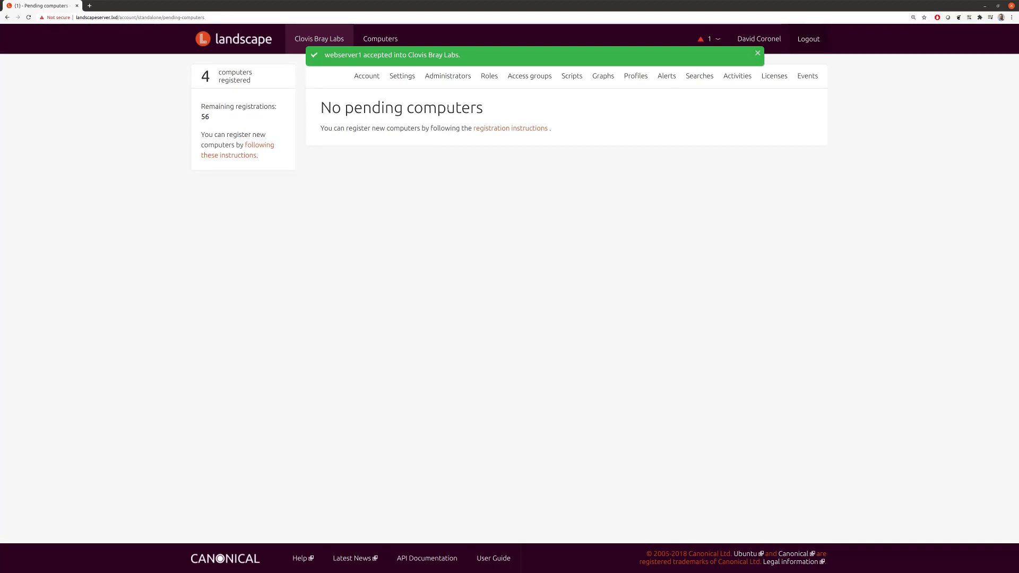
Step: Open webserver1's page and reload it to confirm a last ping of today at 21:51
left_click(380, 41)
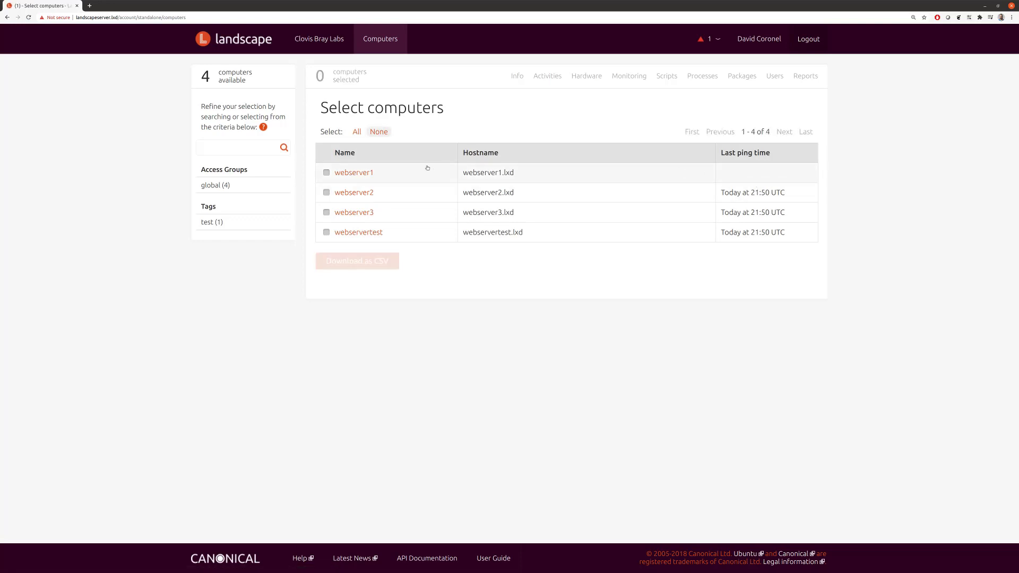
left_click(354, 173)
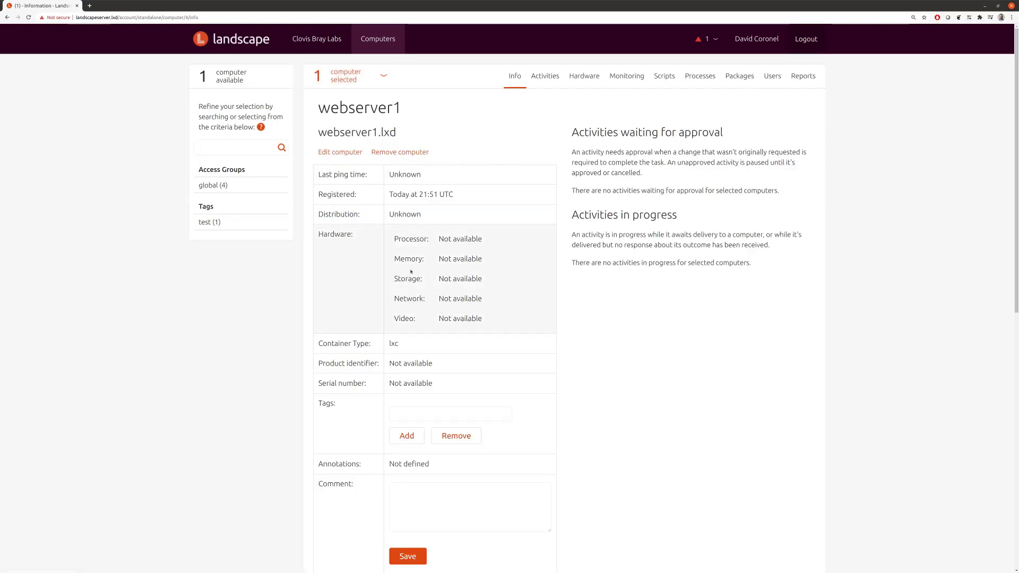
left_click_drag(394, 214, 422, 214)
left_click(442, 248)
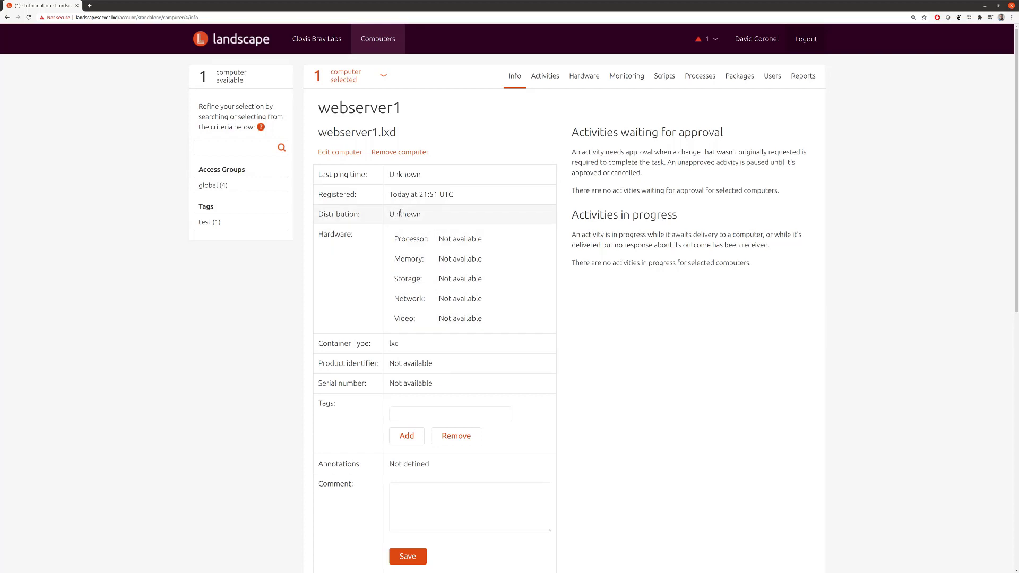
key("F5")
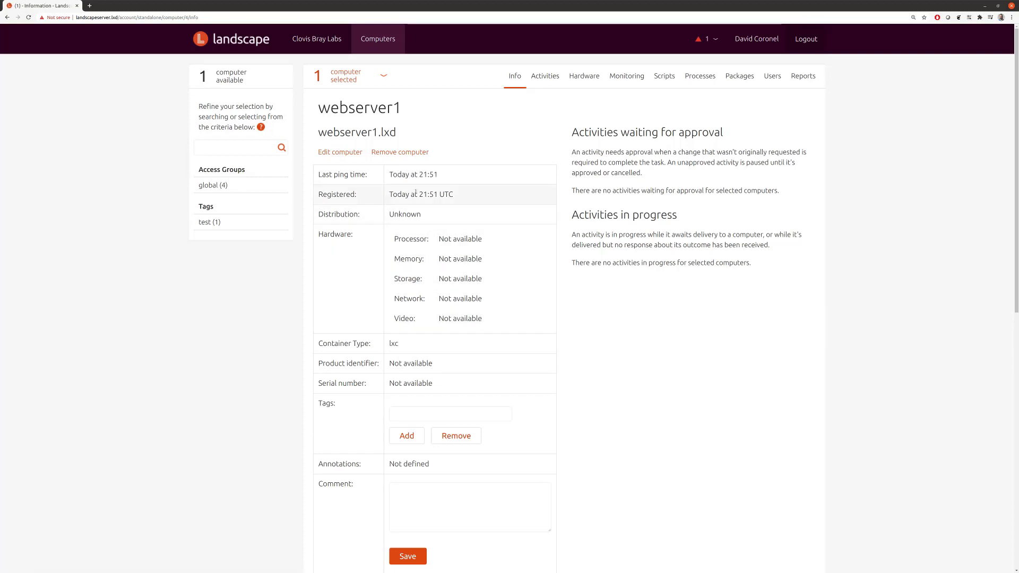
Step: Open webserver2's information page and check its registration date
left_click(384, 41)
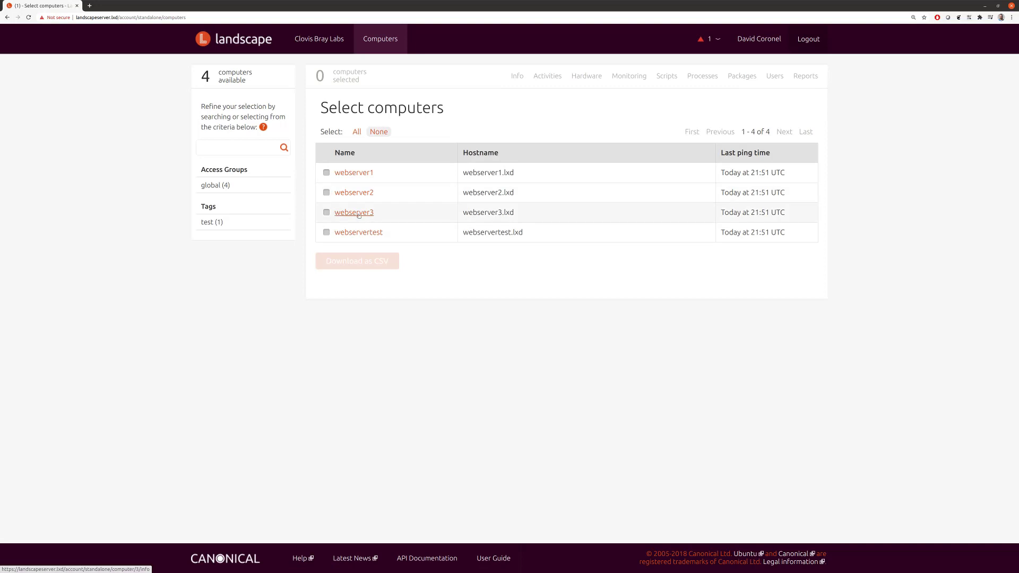
left_click(355, 193)
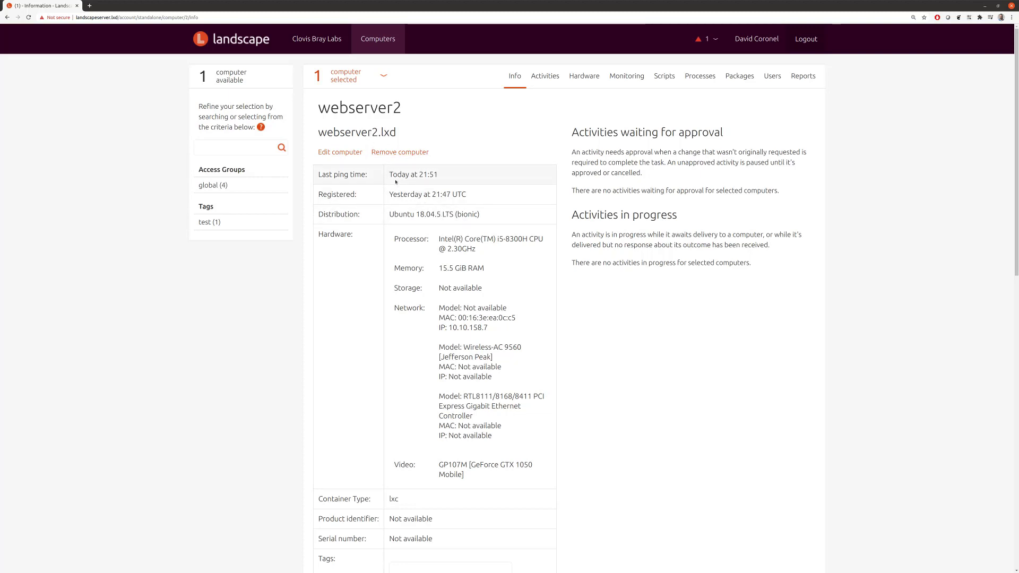
left_click_drag(400, 194, 432, 195)
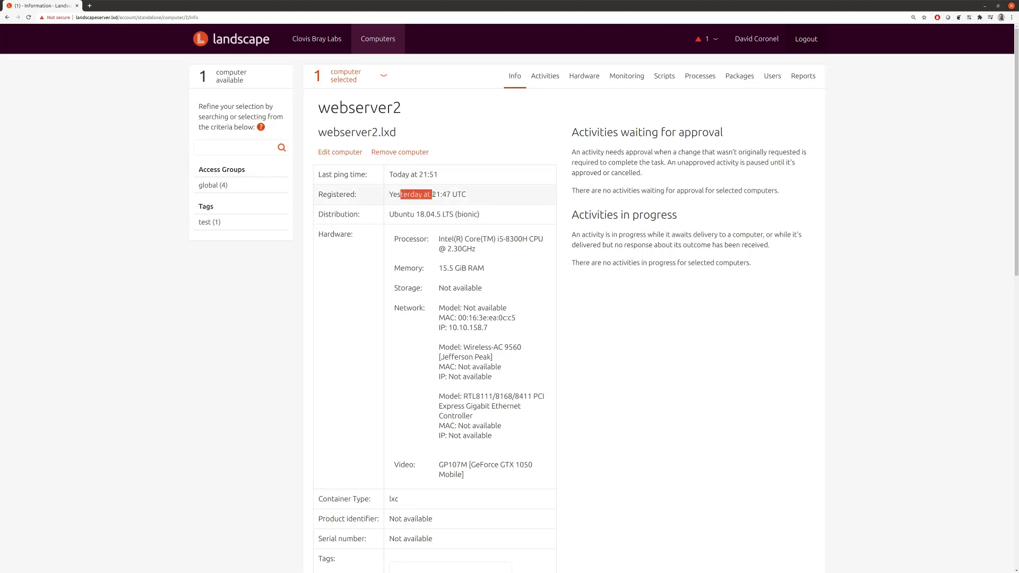
left_click(402, 174)
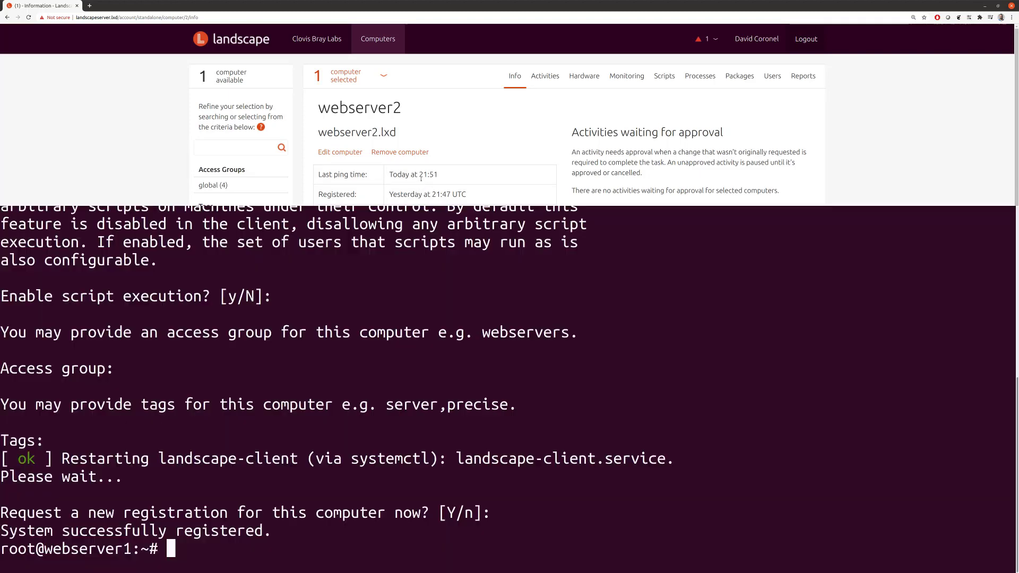
Step: Clear the terminal and run date to show the current date and time
type("clear")
key("Return")
type("date")
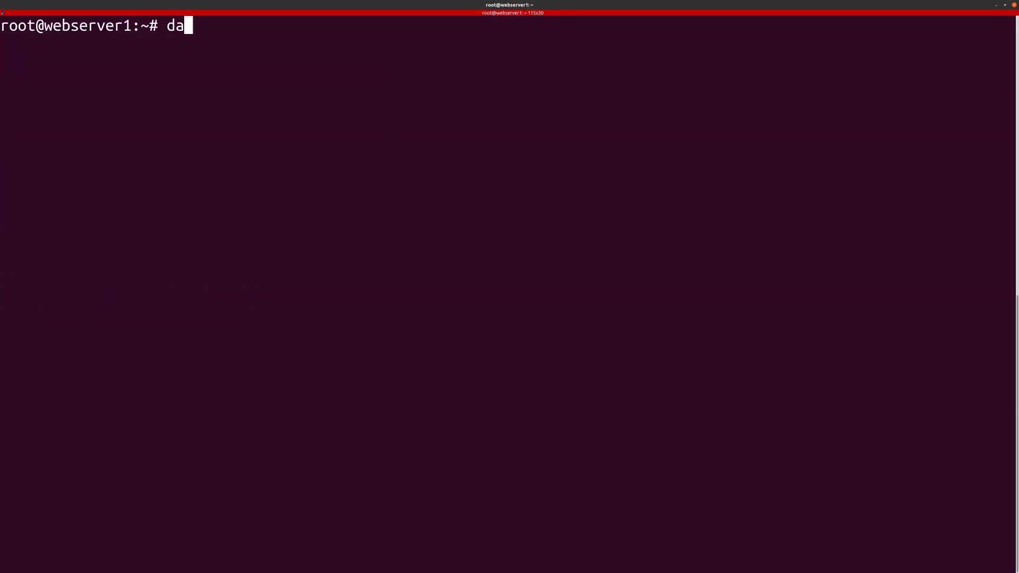
key("Return")
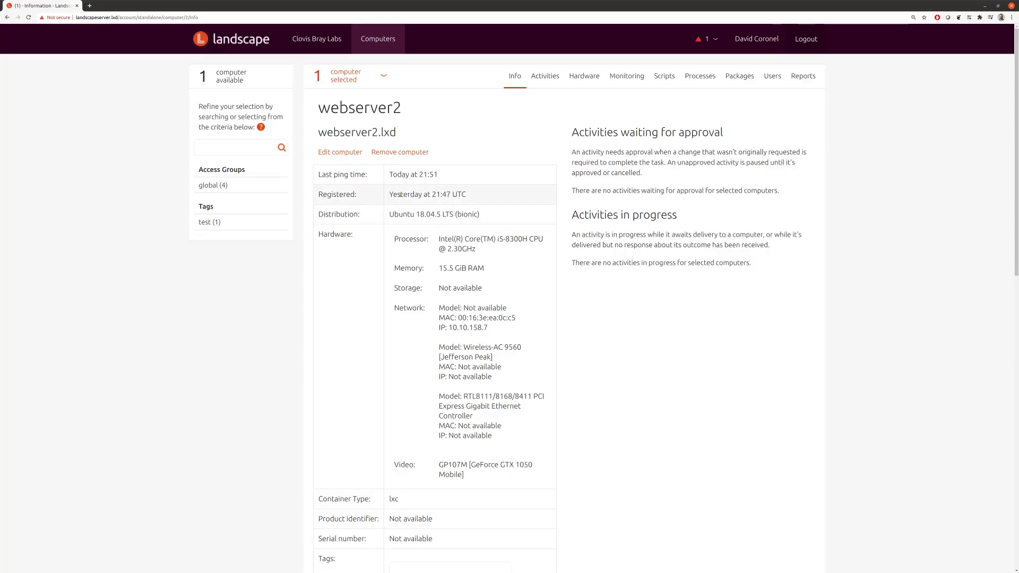
left_click_drag(402, 175, 463, 192)
left_click(463, 191)
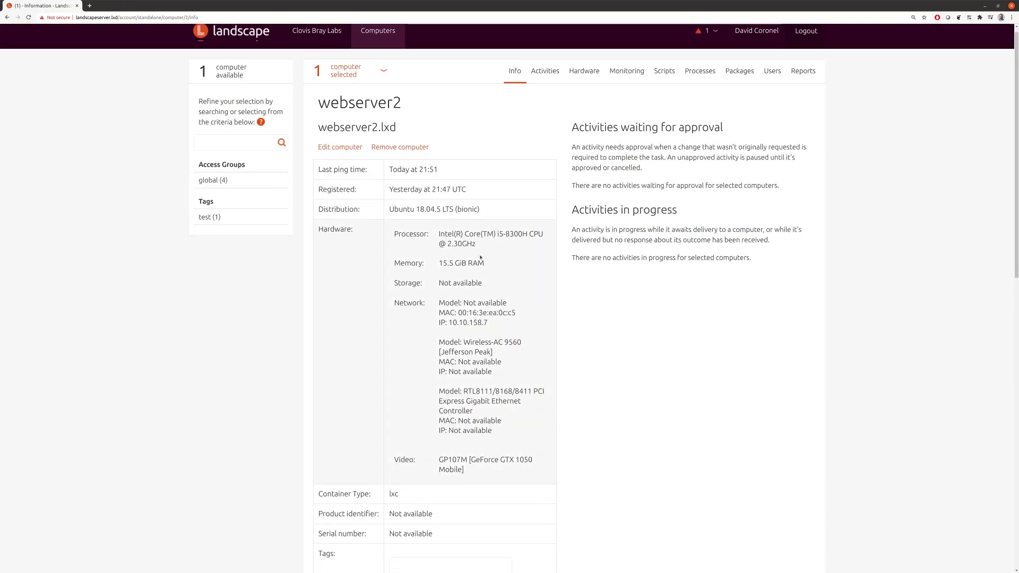
scroll(487, 238, "down", 2)
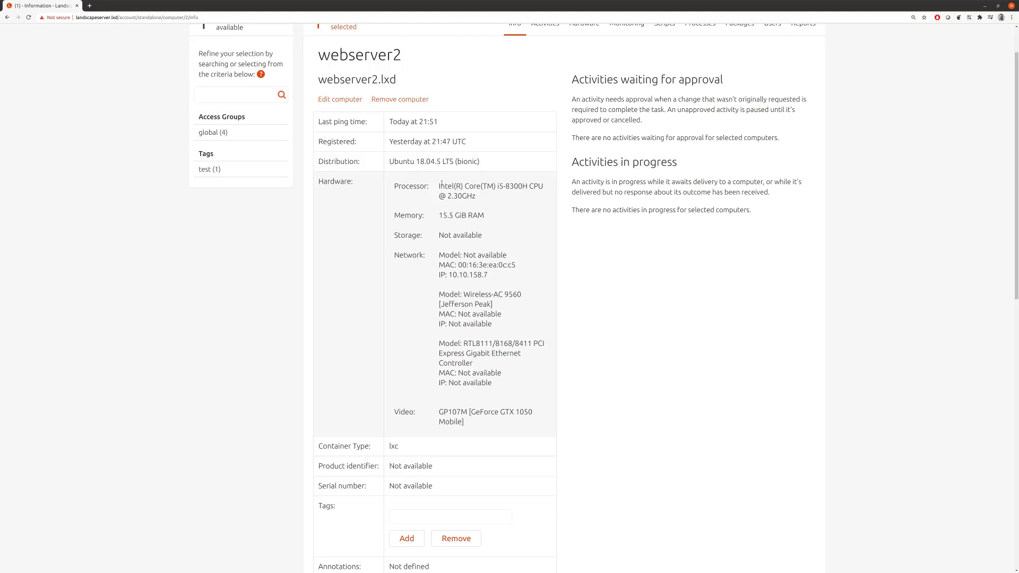
scroll(448, 187, "down", 3)
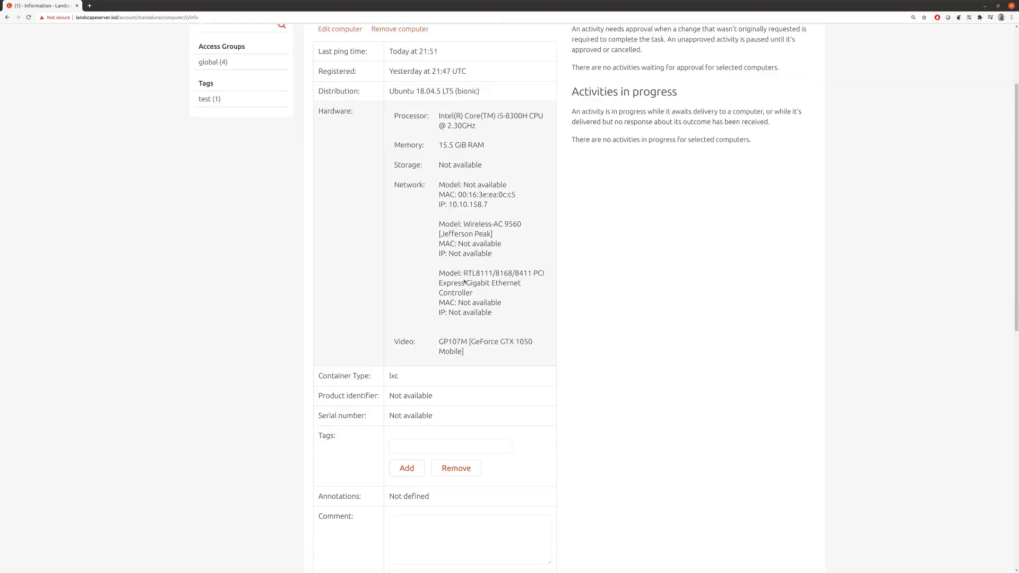
left_click_drag(343, 376, 410, 381)
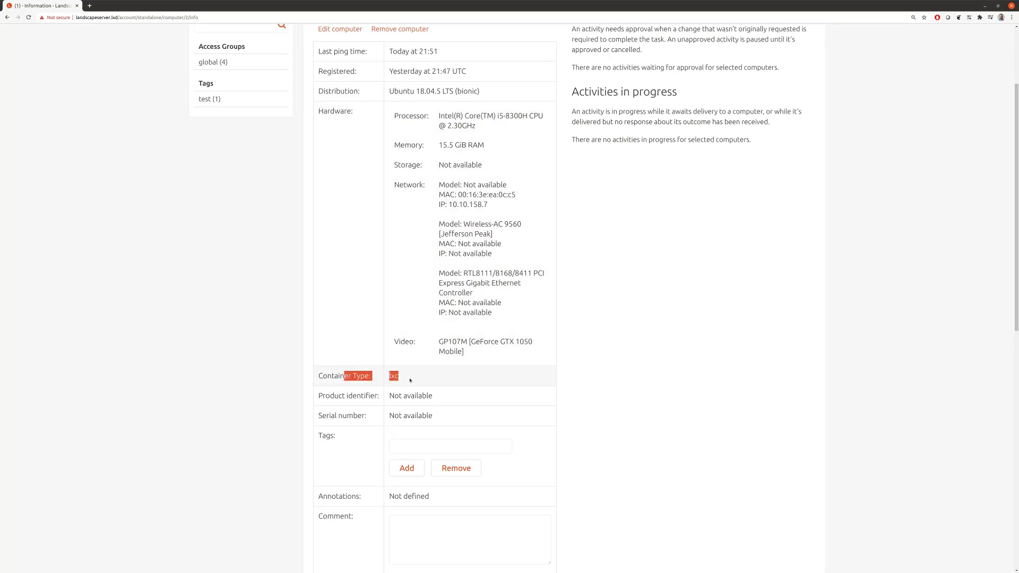
scroll(514, 389, "down", 3)
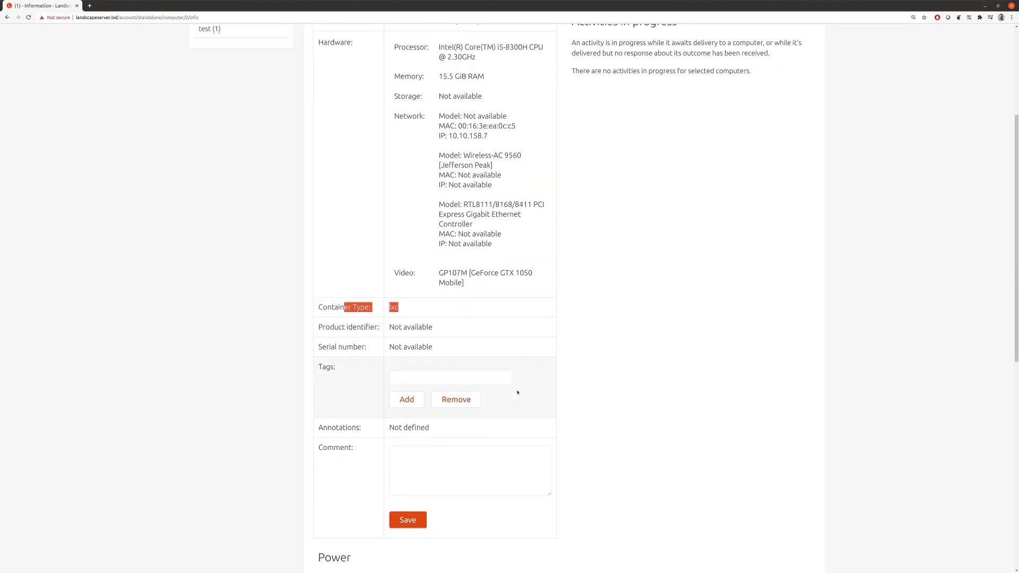
left_click_drag(308, 365, 338, 365)
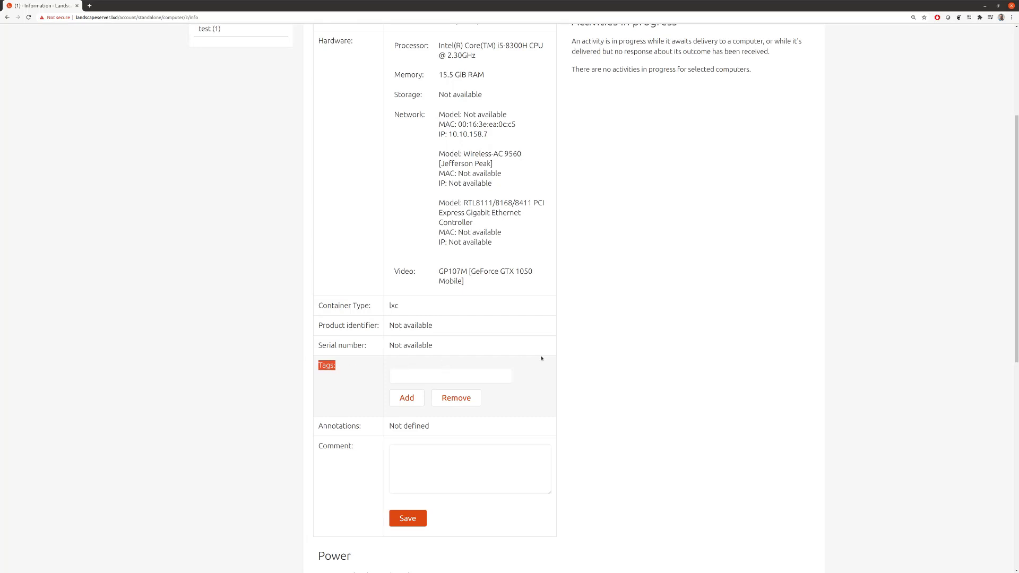
scroll(583, 376, "down", 4)
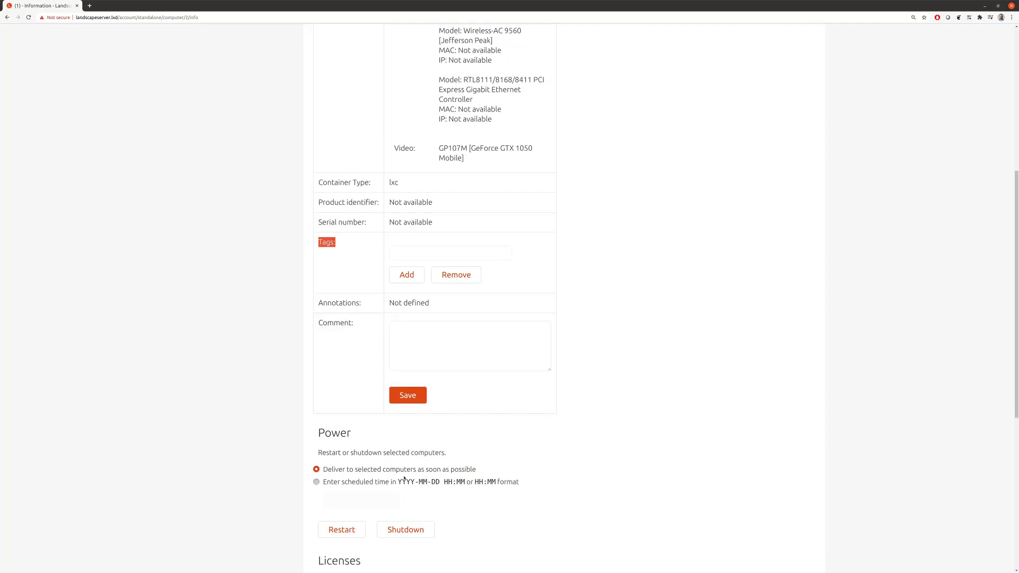
scroll(379, 483, "down", 3)
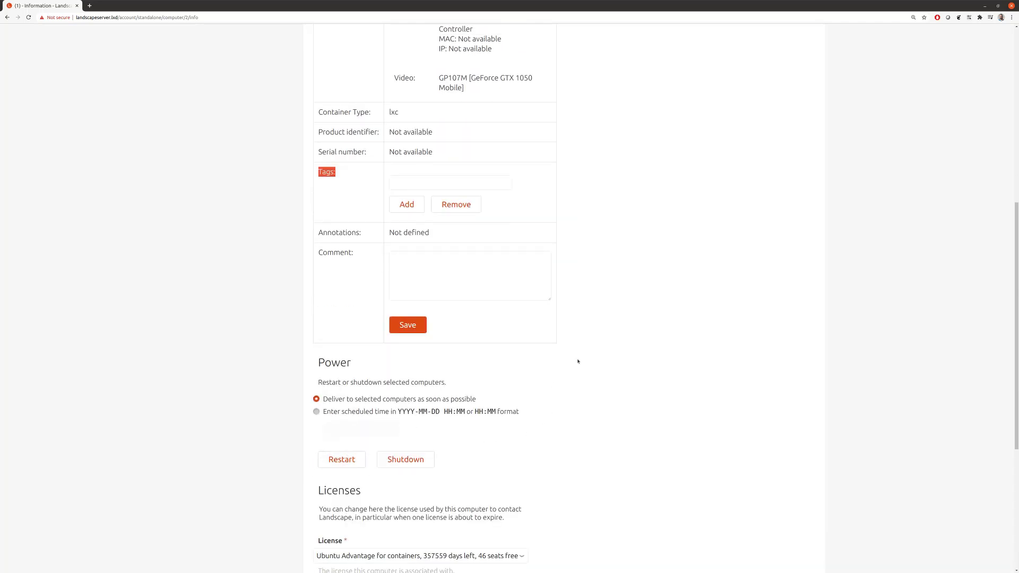
scroll(565, 363, "down", 4)
scroll(564, 364, "up", 14)
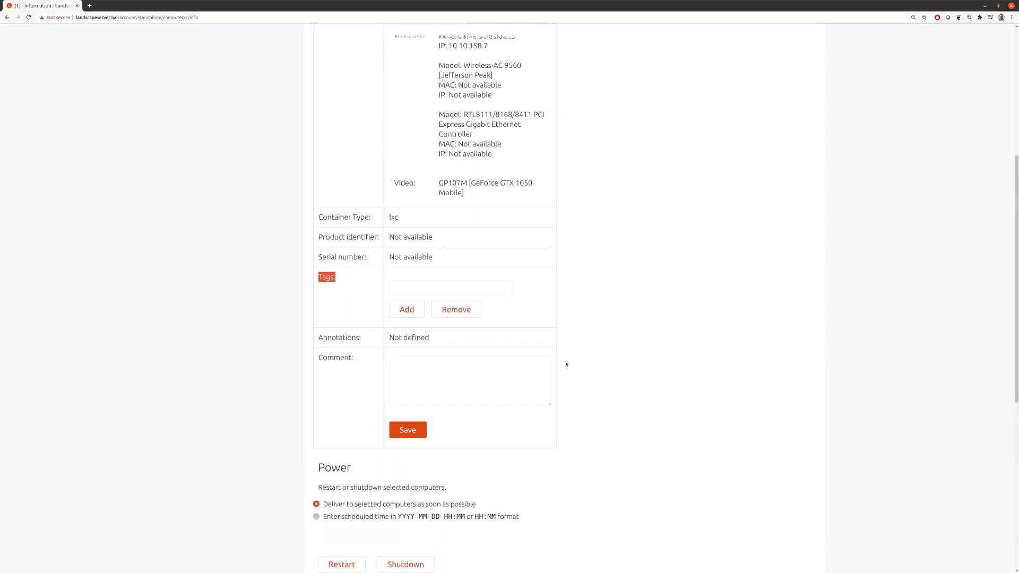
scroll(565, 364, "up", 4)
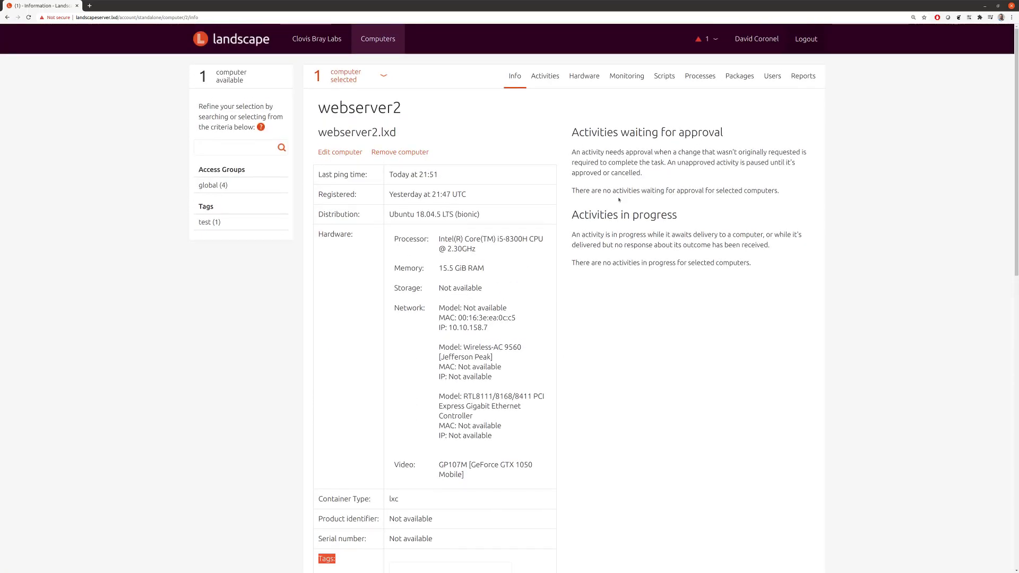
left_click(616, 183)
Step: Show webserver2's Packages page: 80797 available, 486 installed, 1 upgrade pending
left_click(738, 76)
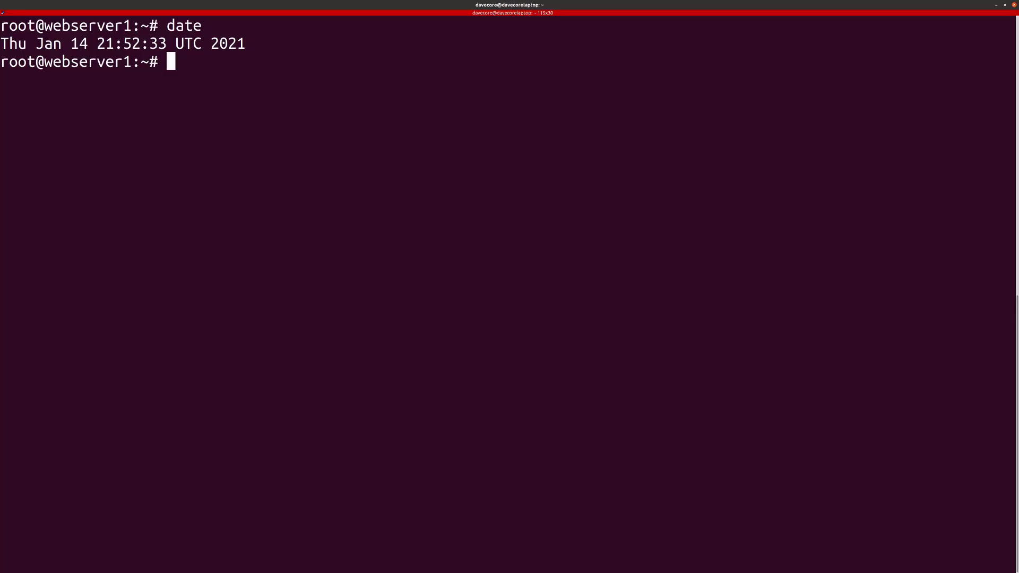
Step: Exit the webserver1 container, run 'lxc exec webserver2 bash', and clear the screen
key("ctrl+d")
key("Up")
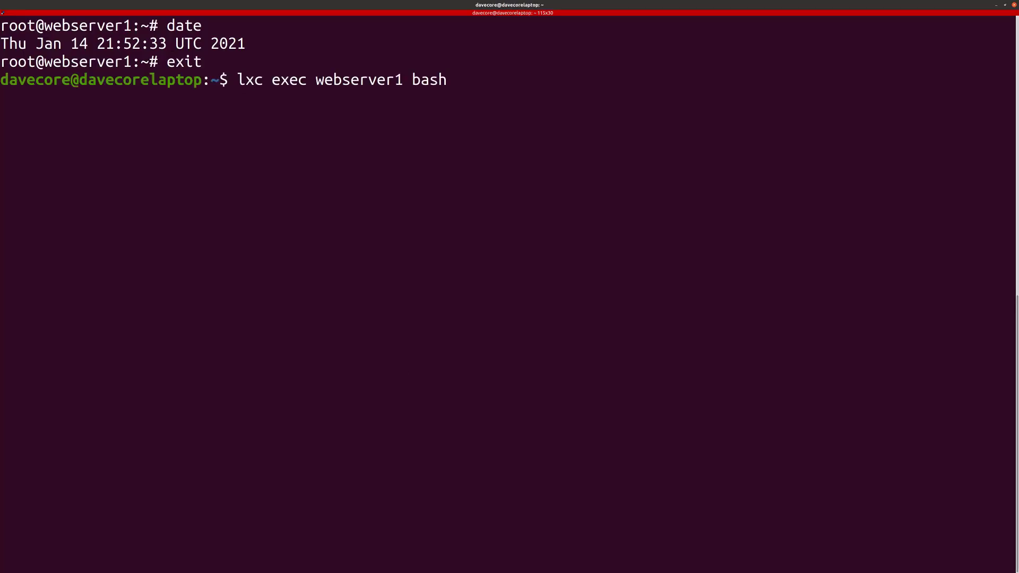
key("Left")
key("Left")
key("Left")
key("Left")
key("Left")
key("BackSpace")
type("2")
key("Return")
type("cle")
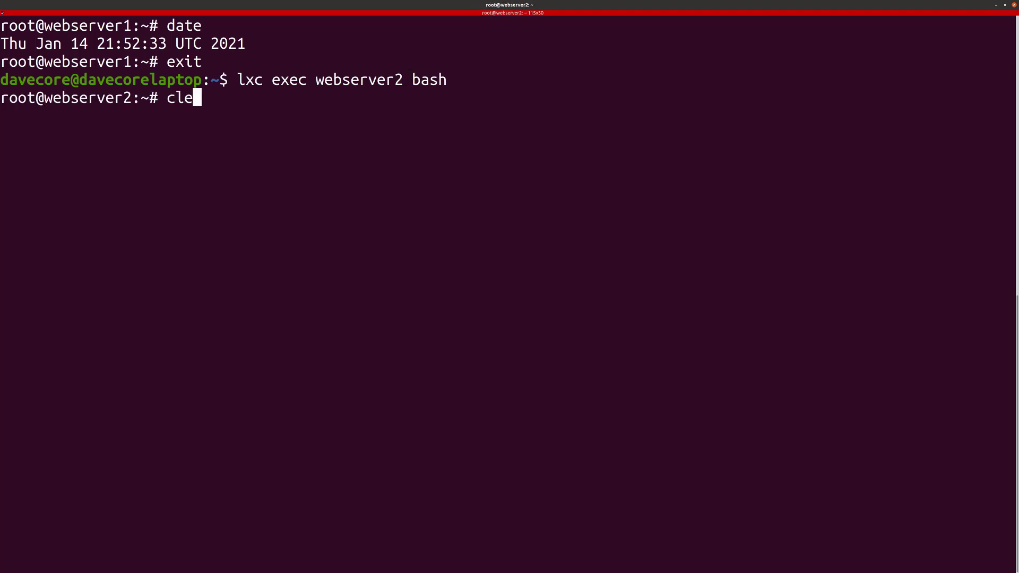
type("ar")
key("Return")
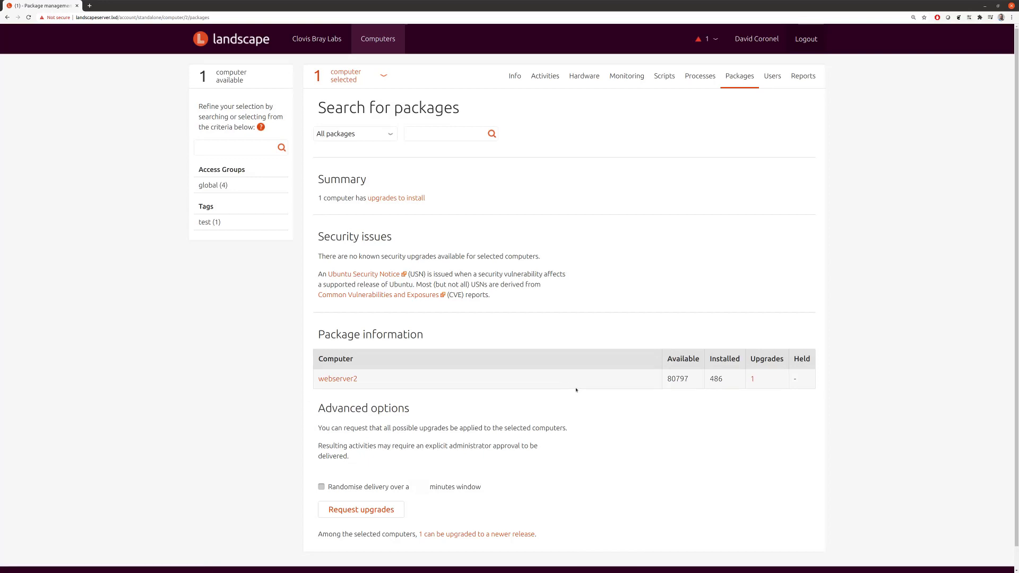
Step: Return to the Computers list showing webserver1–3 and webservertest
scroll(598, 392, "down", 1)
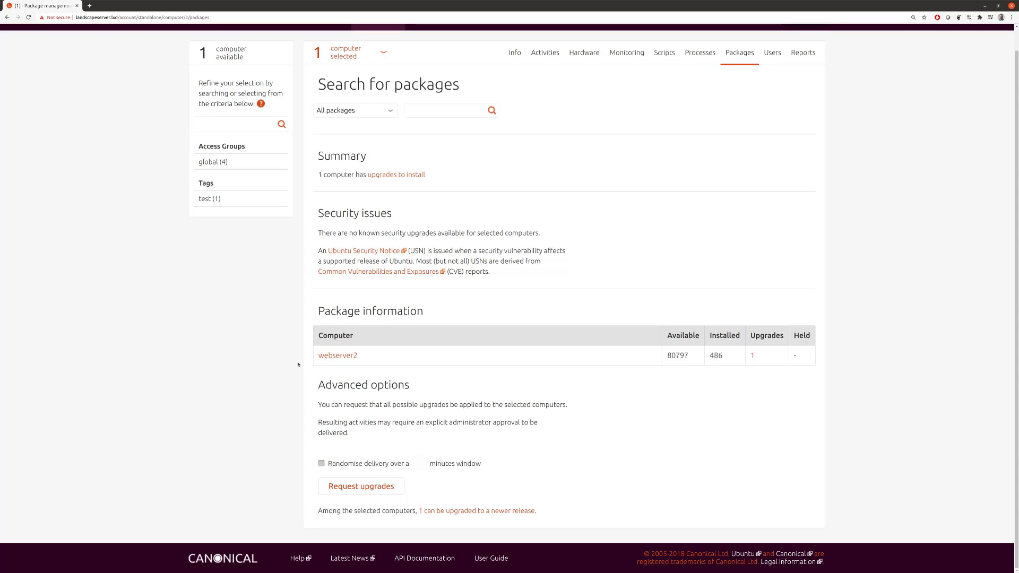
scroll(303, 366, "up", 1)
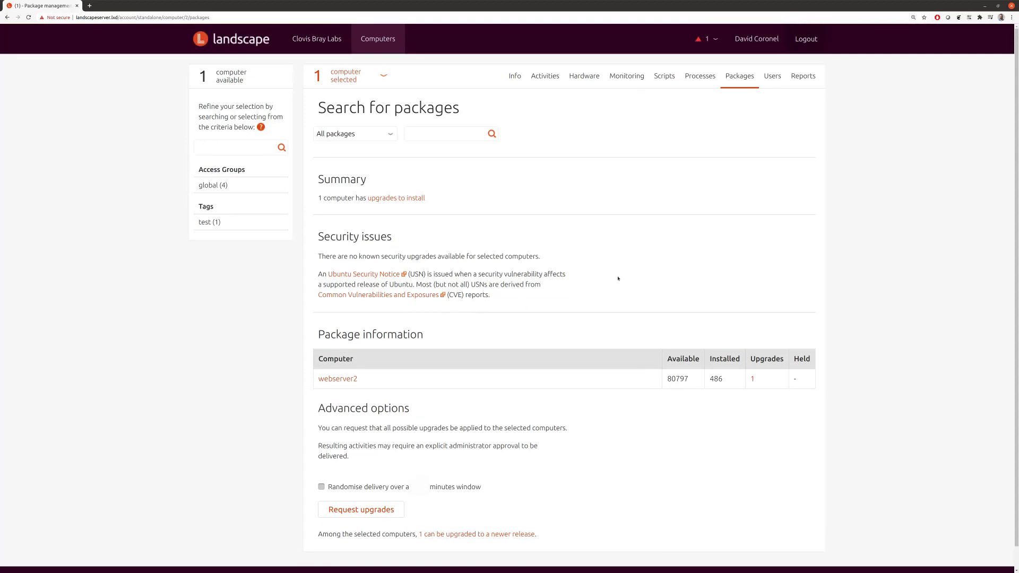
left_click(378, 38)
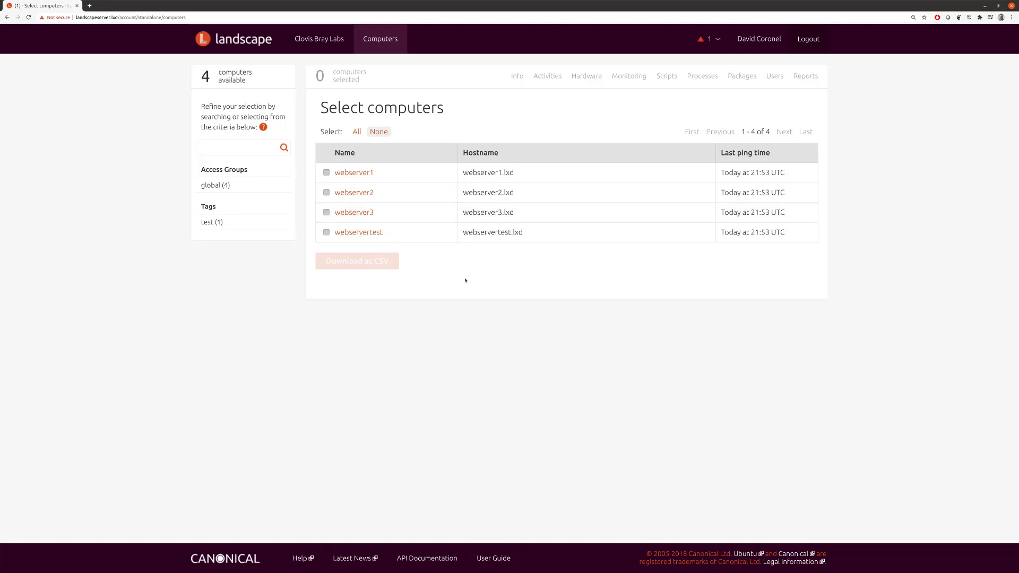
Step: Open Clovis Bray Labs' Package profiles and inspect the 'test' profile's apache2 package
left_click(335, 40)
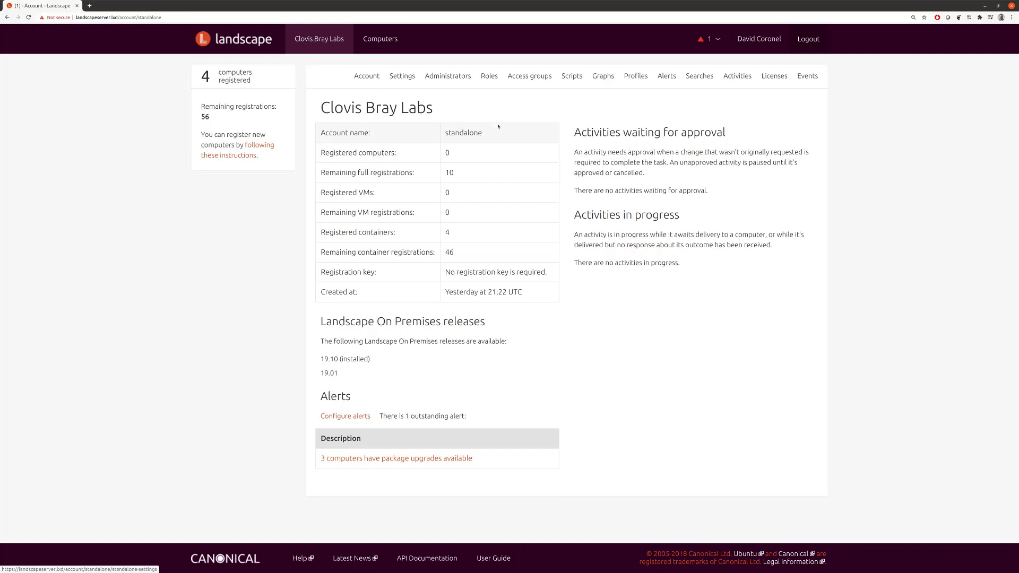
left_click(631, 78)
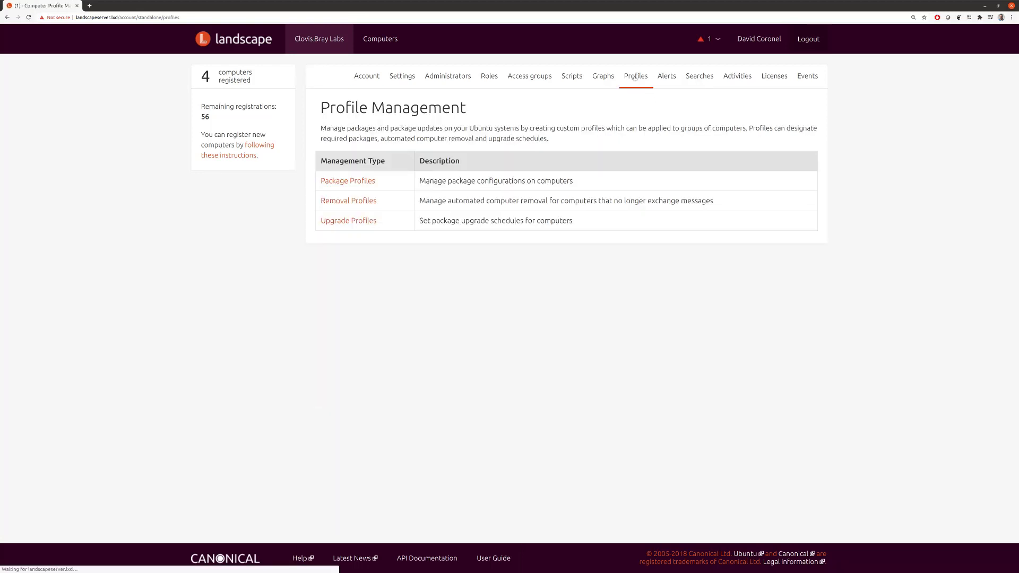
left_click(356, 182)
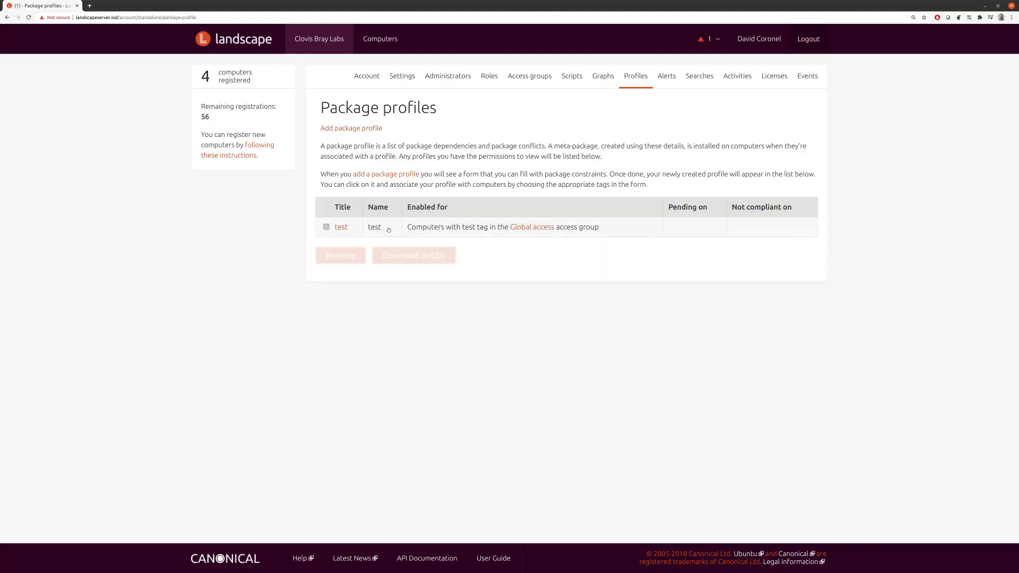
left_click(341, 227)
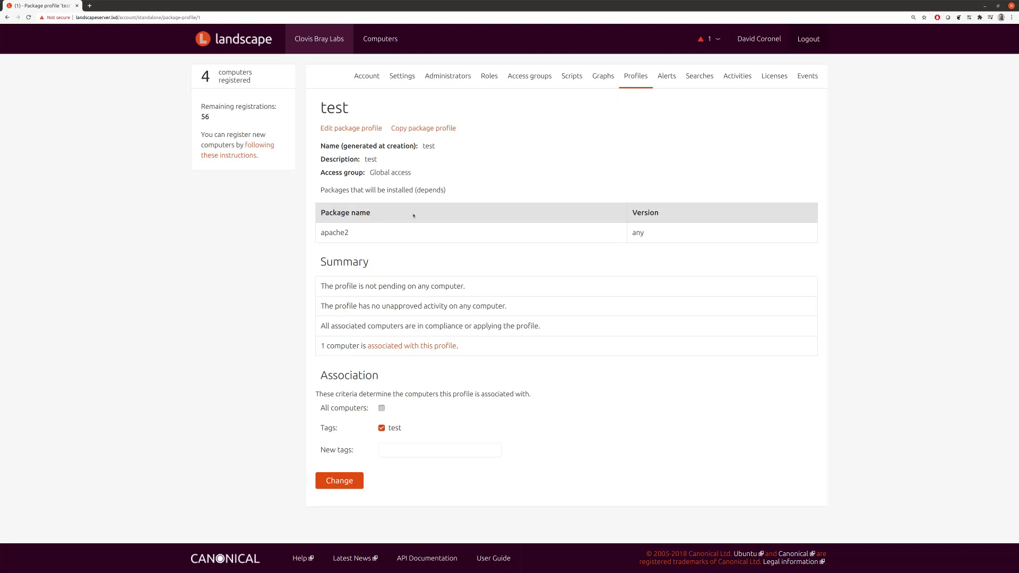
double_click(334, 233)
left_click(587, 161)
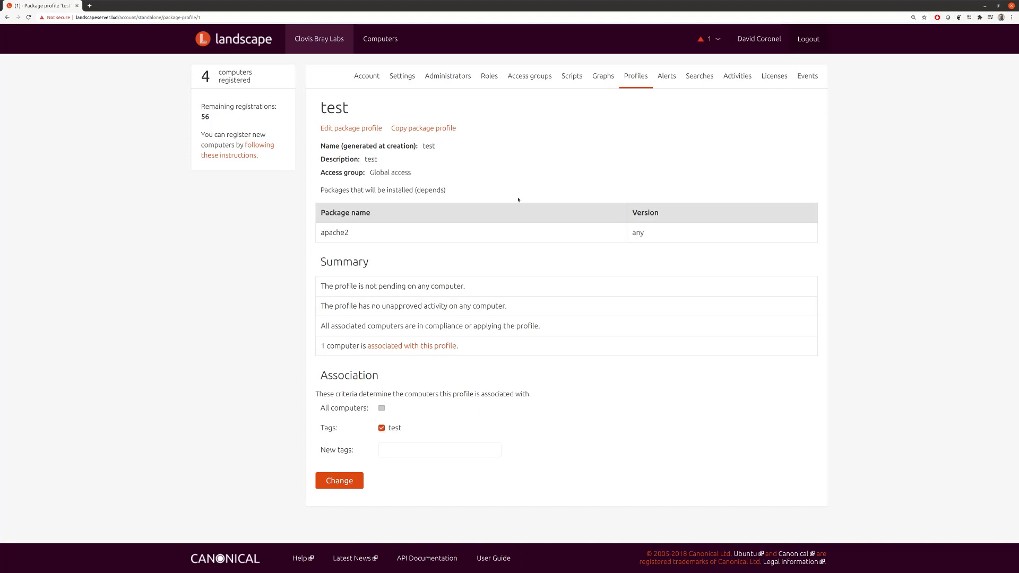
Step: Go back to Package profiles and start adding a new package profile
left_click(635, 76)
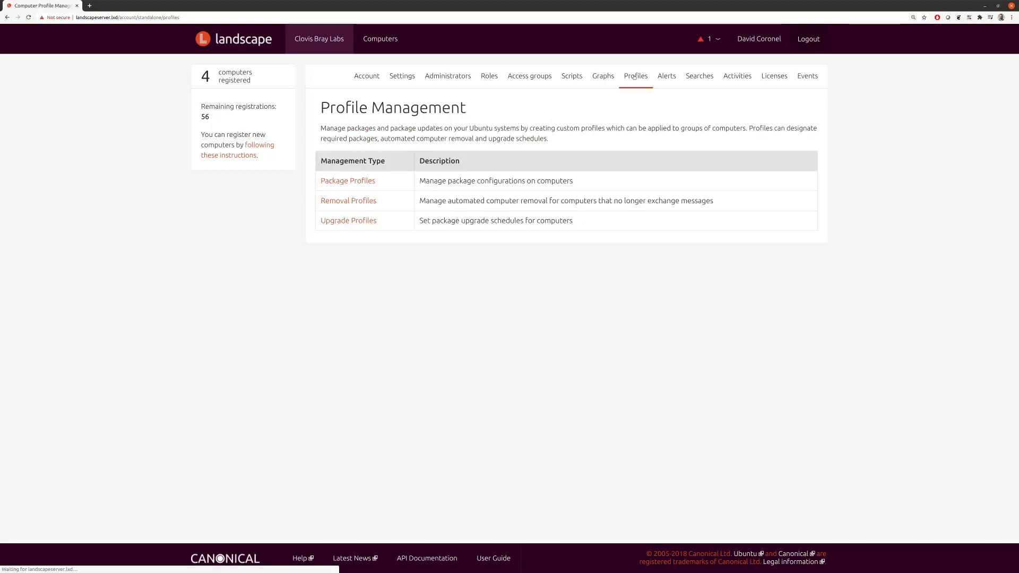
left_click(357, 182)
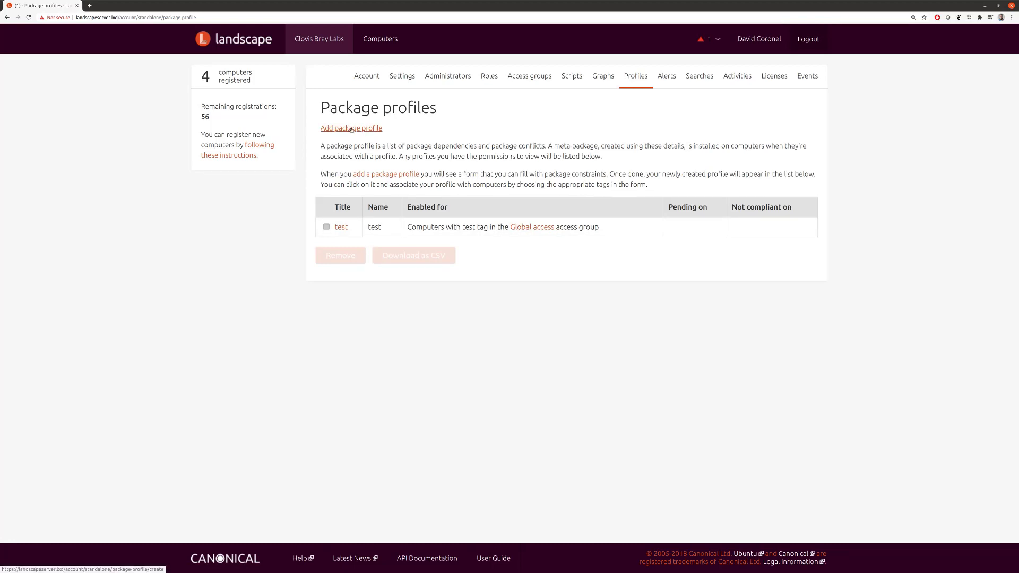
left_click(351, 129)
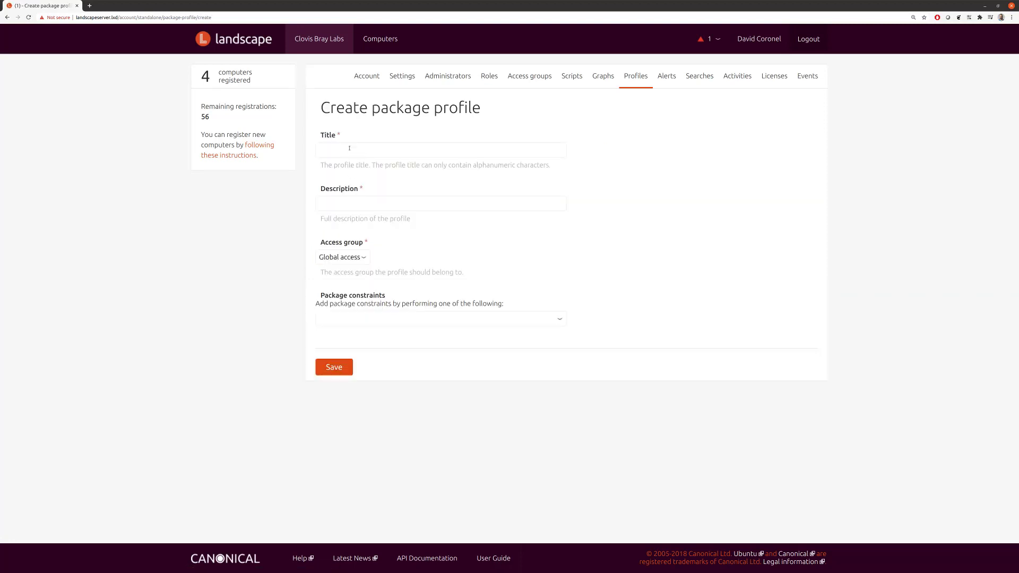
Step: Enter title 'webserver' and the saved description 'package profile for webservers using nginx'
left_click(350, 148)
type("webserver")
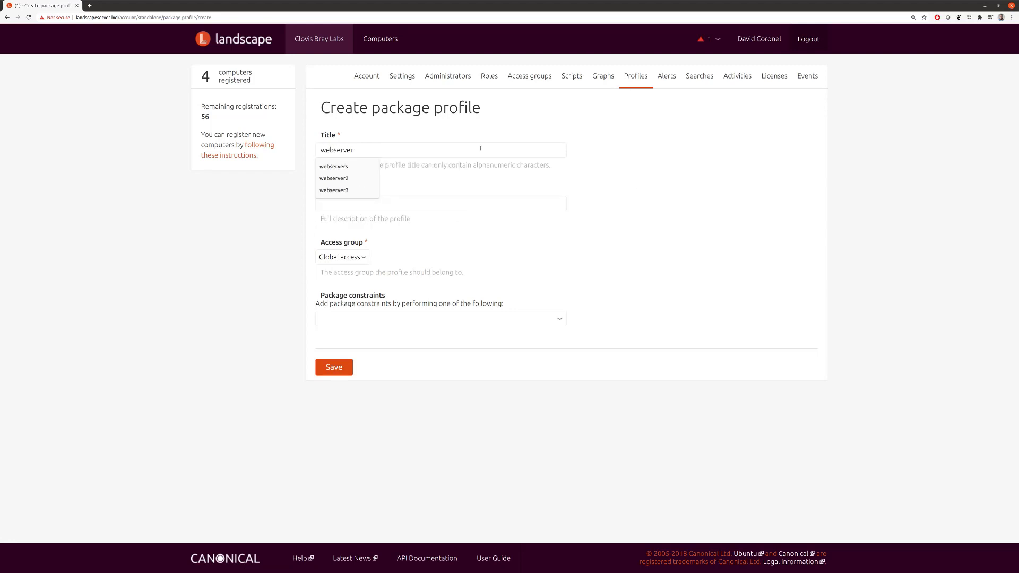
key("Tab")
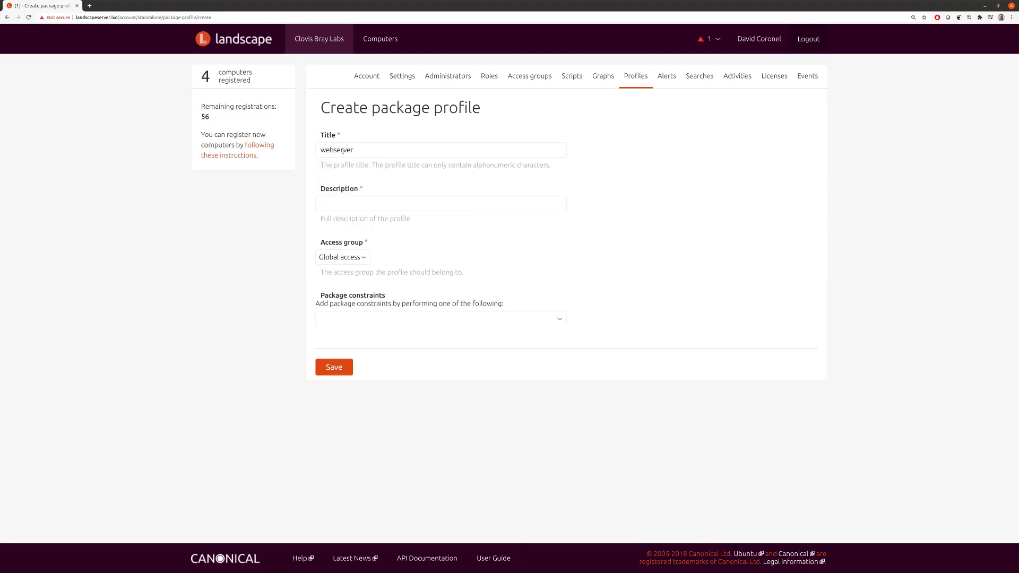
left_click(351, 203)
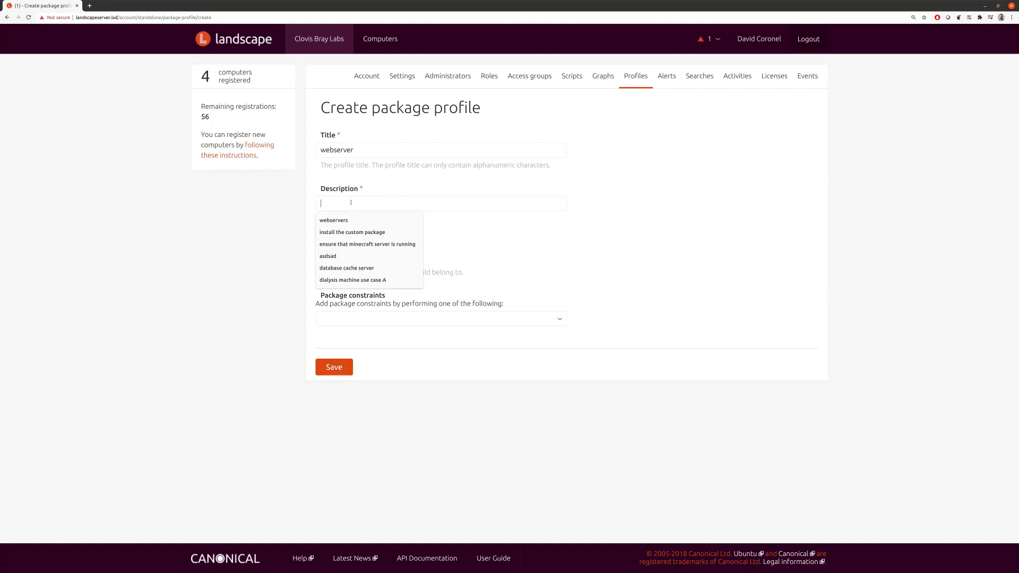
type("Package")
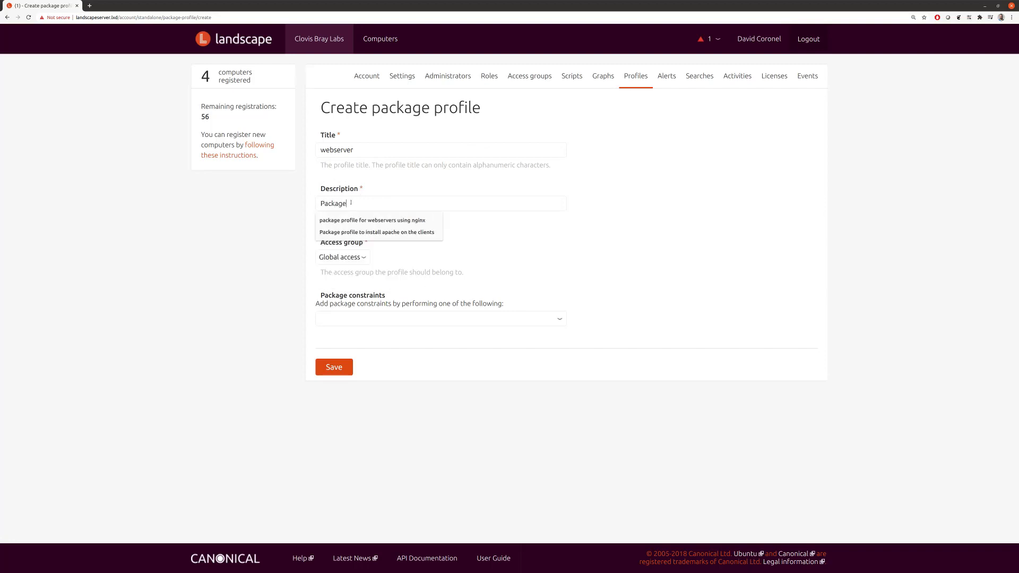
type(" profile for websd")
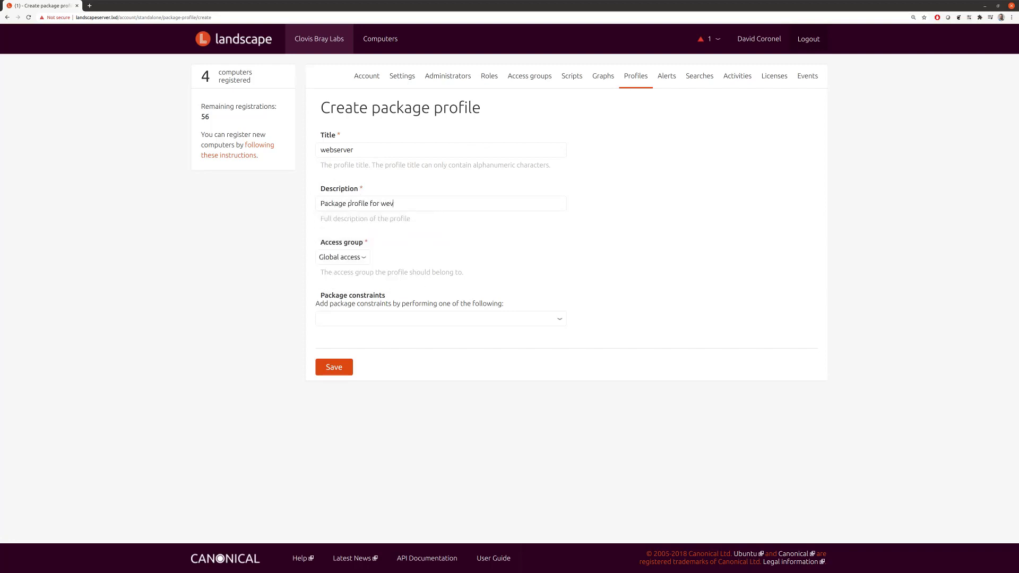
key("BackSpace")
key("Down")
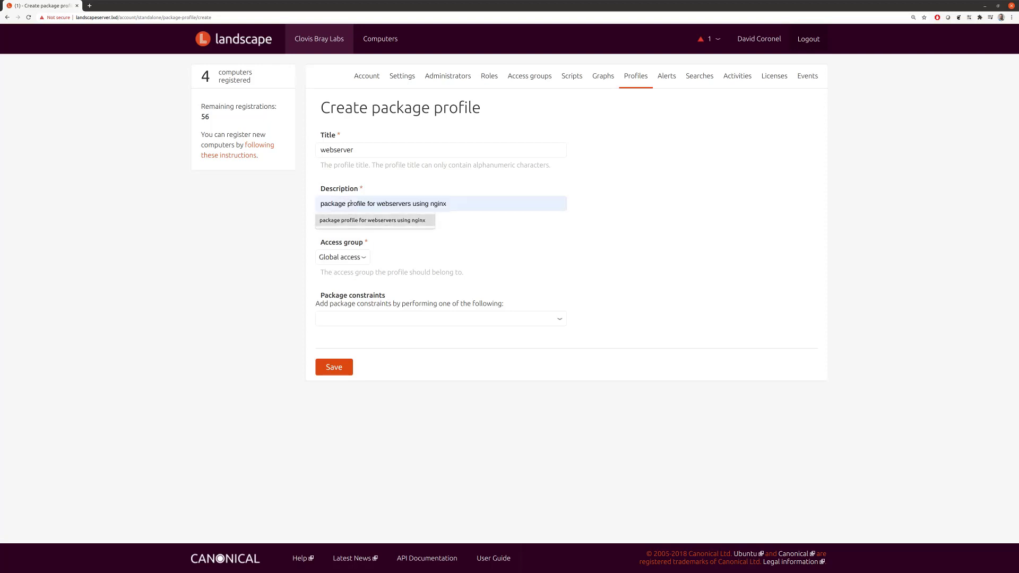
left_click(271, 219)
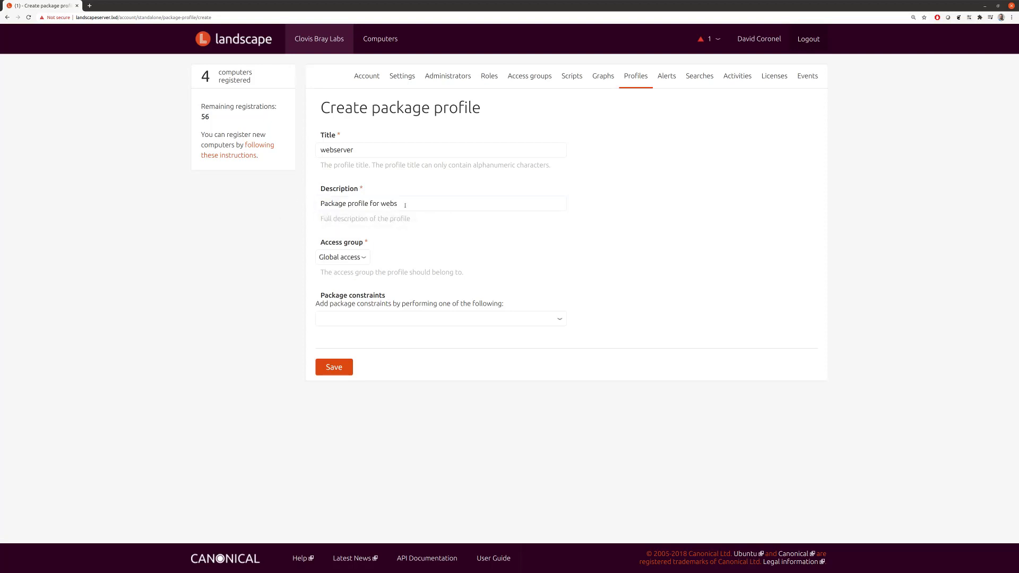
left_click(405, 206)
left_click(417, 222)
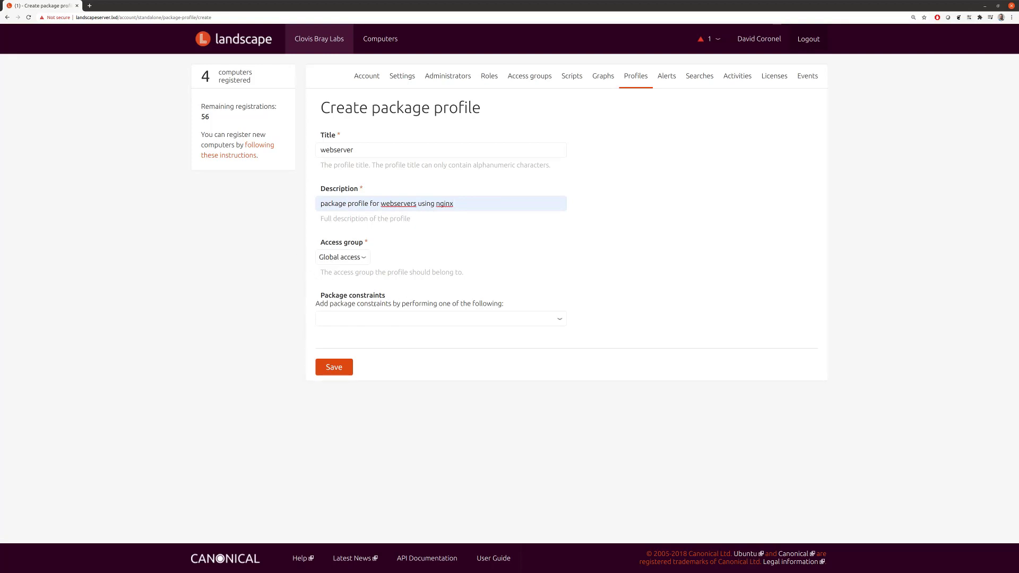
left_click(360, 321)
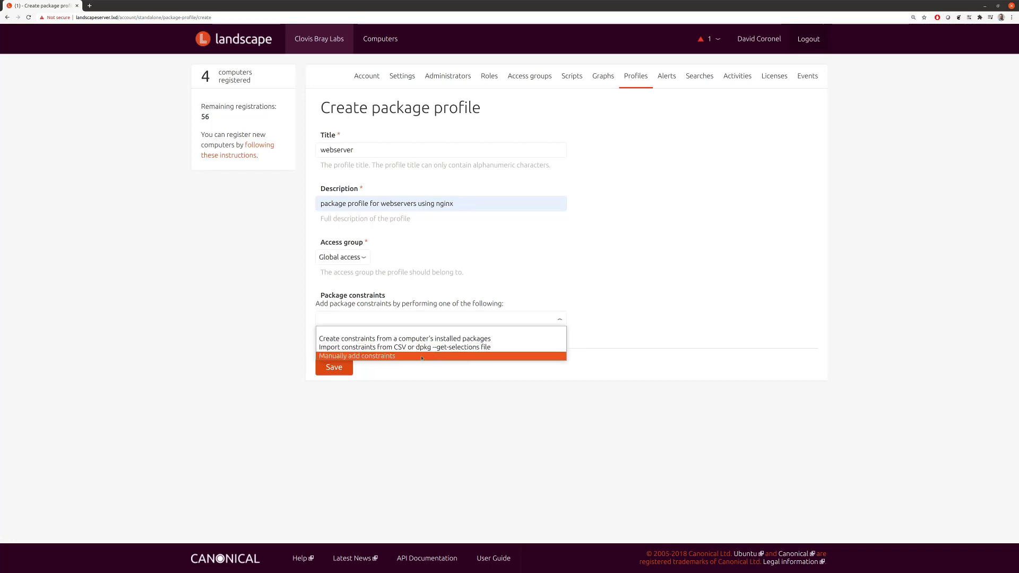
Step: Manually add a 'Depends on' constraint for nginx with the version left at any
left_click(380, 356)
left_click(407, 346)
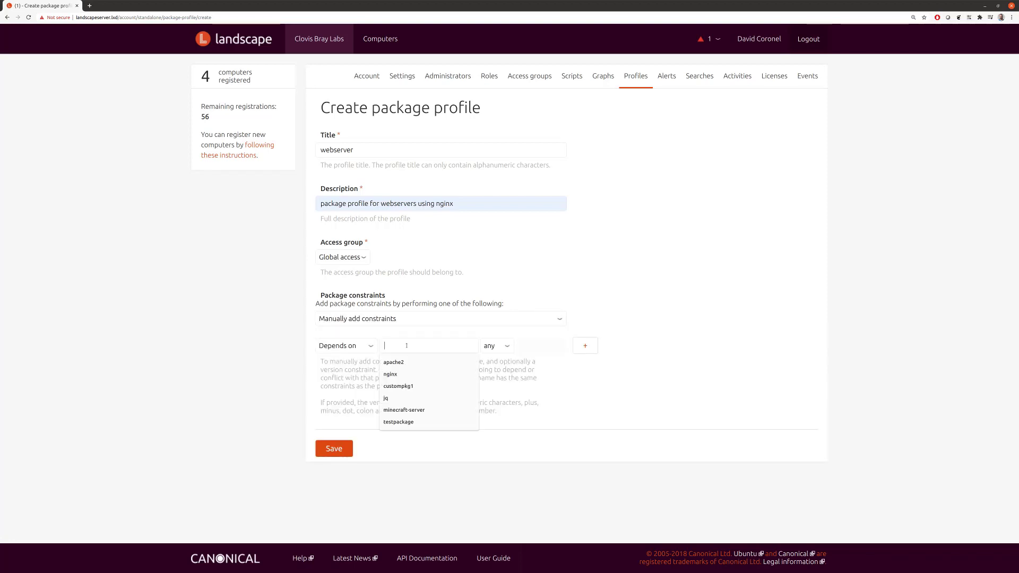
type("nginx")
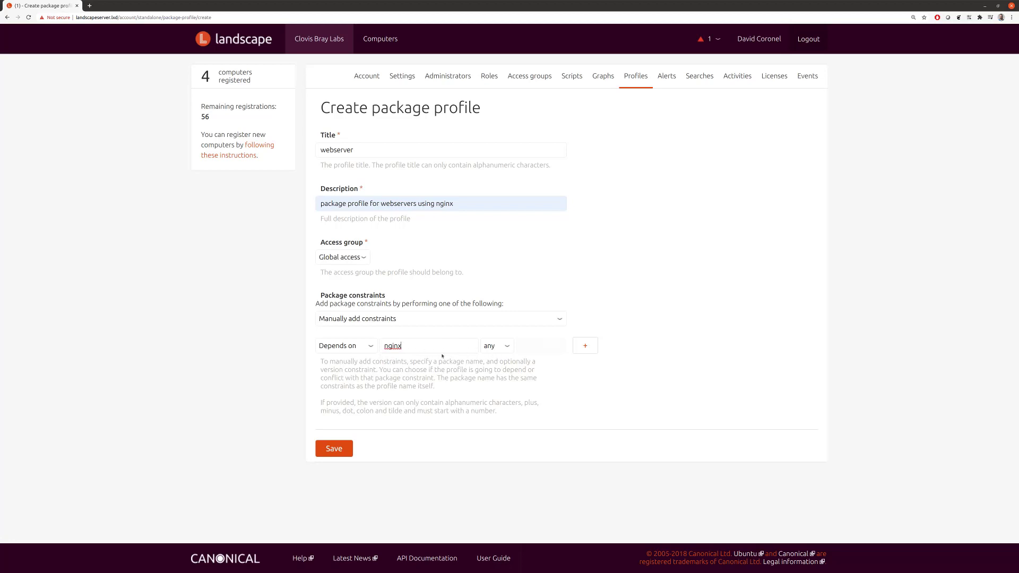
left_click(370, 348)
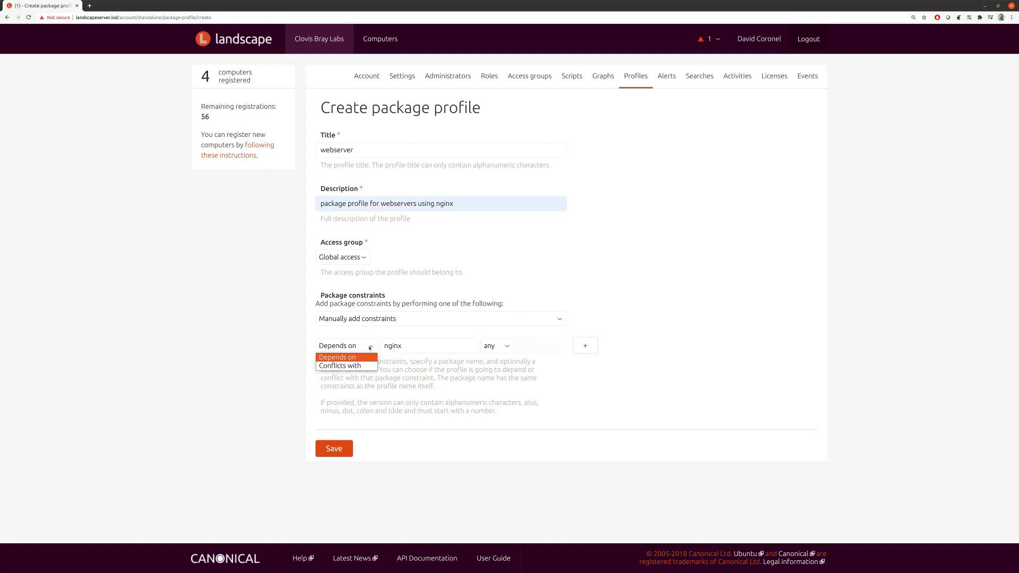
left_click(370, 347)
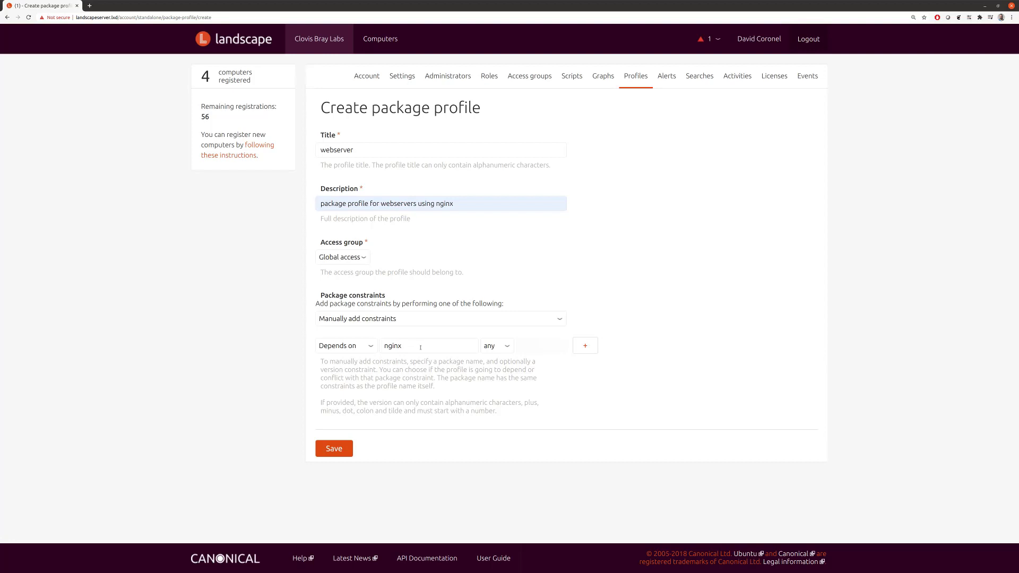
left_click(502, 350)
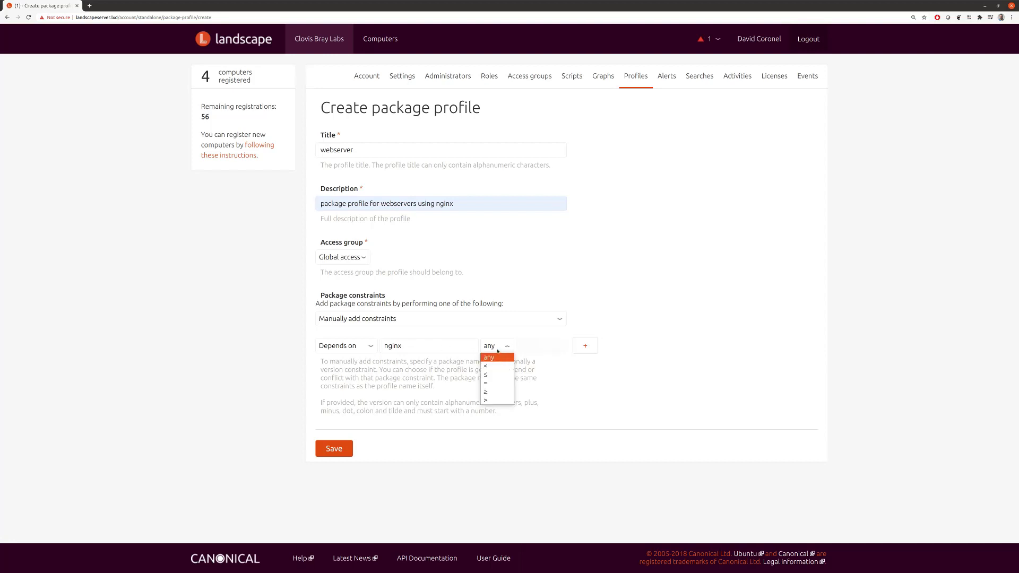
left_click(492, 347)
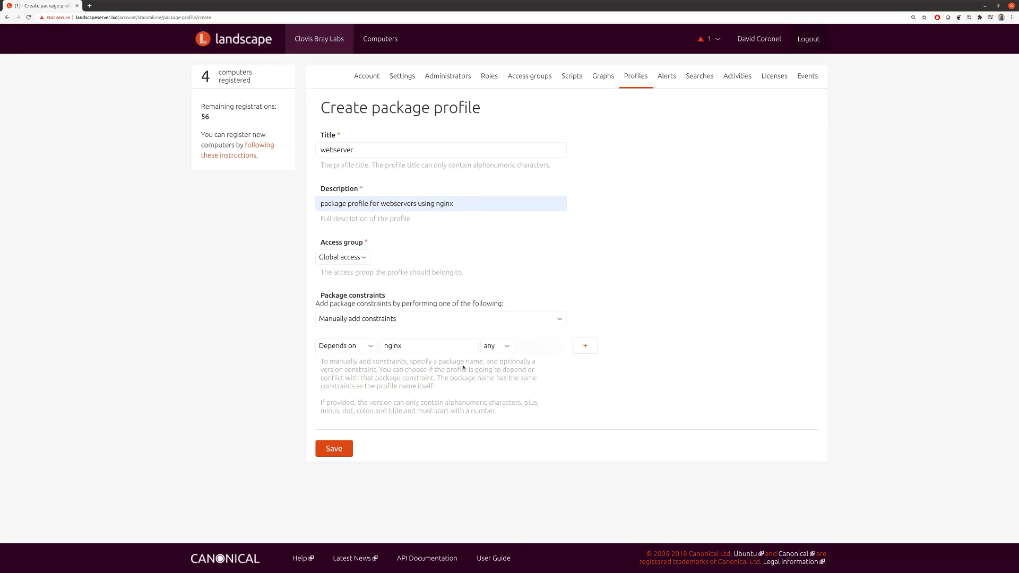
Step: Save the profile, enter the new tag 'webserver' and apply it with Change
left_click(352, 449)
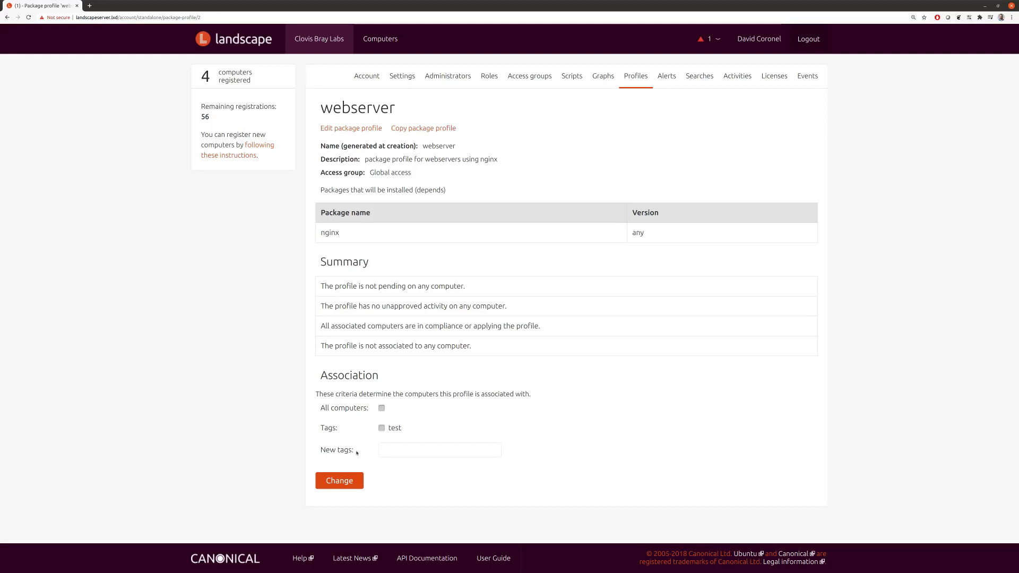
left_click(398, 450)
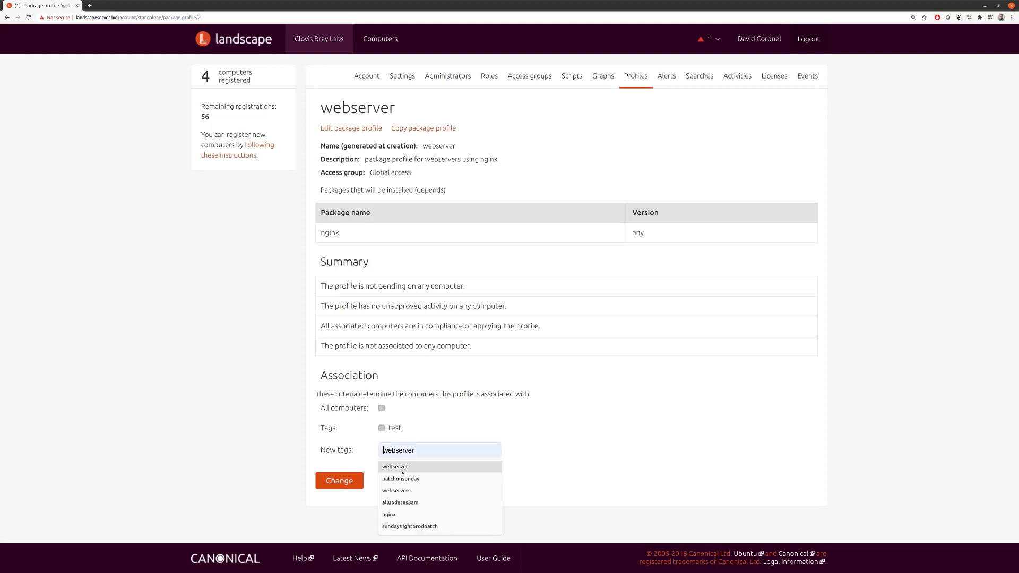
type("webserver")
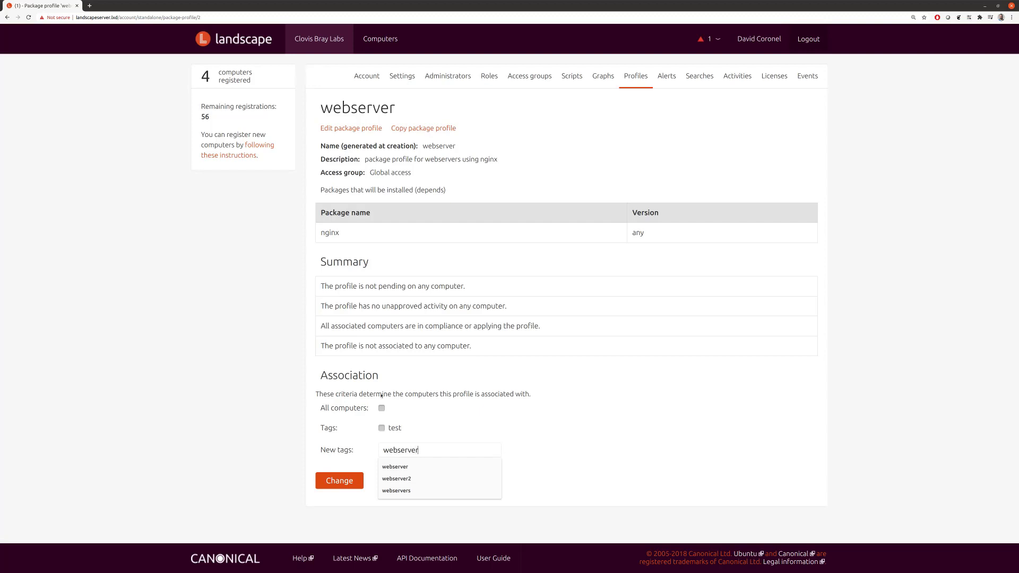
left_click(268, 373)
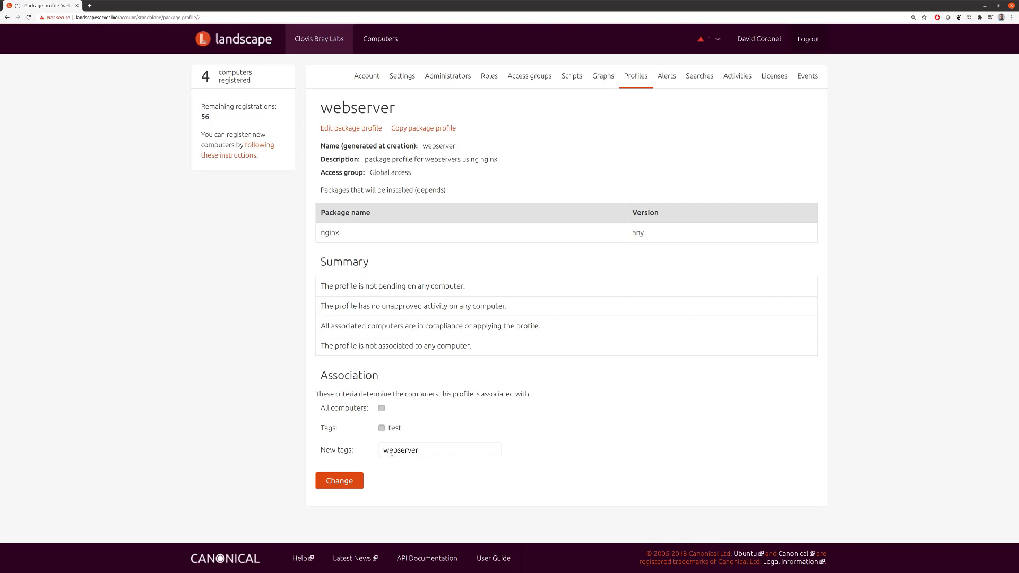
left_click(339, 480)
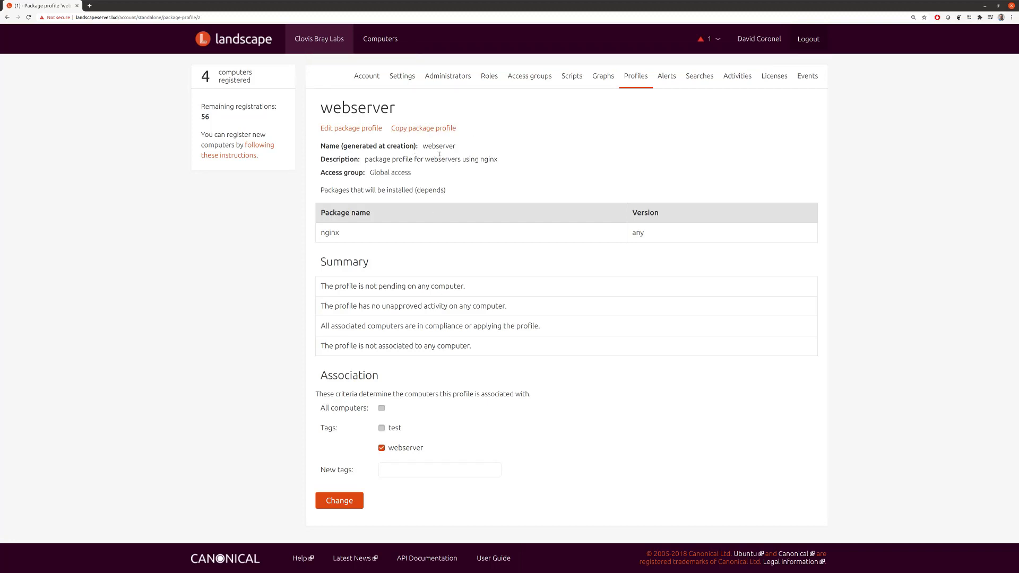
left_click(386, 40)
Step: Tick webserver2 and webserver3 and view their combined Info page
left_click(326, 193)
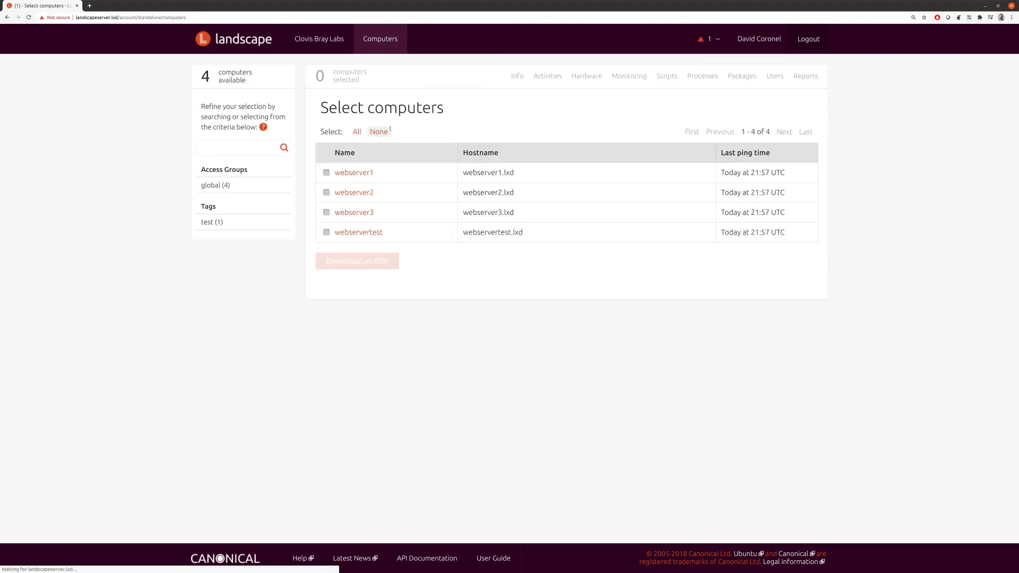
left_click(326, 213)
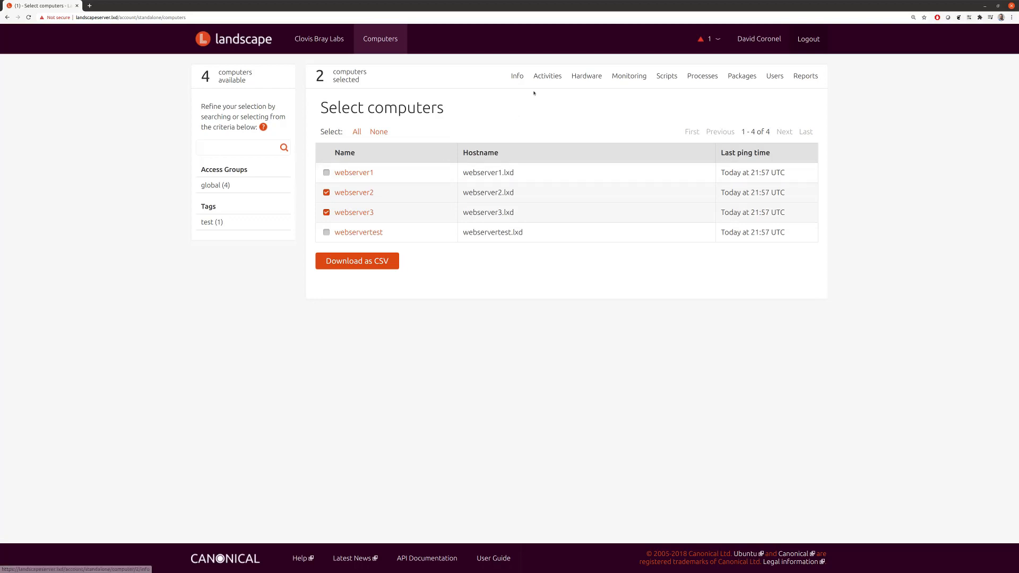
left_click(522, 78)
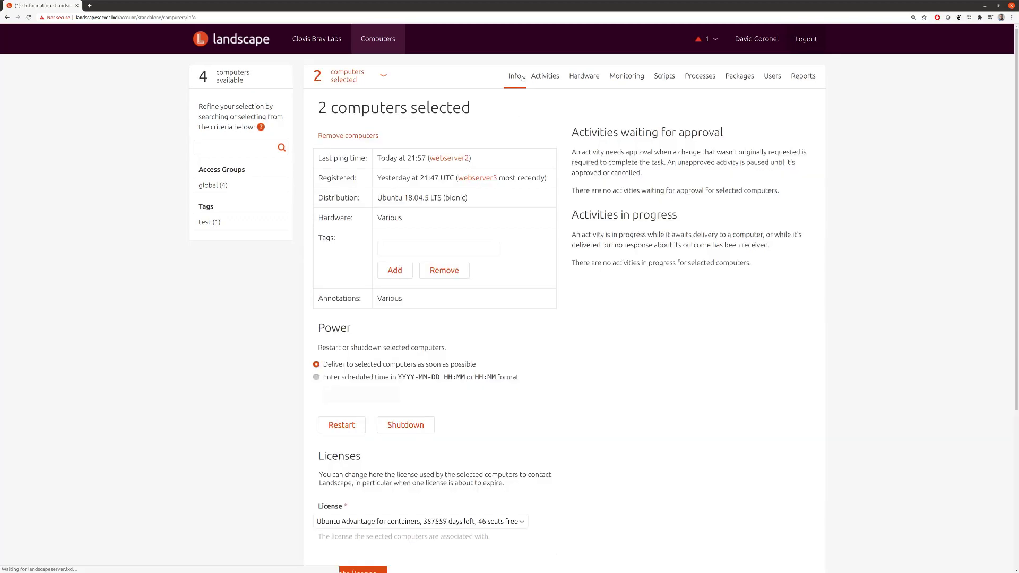
Step: Add the 'webserver' tag to both computers and open the queued 'Apply package profile webserver' activity
left_click(407, 247)
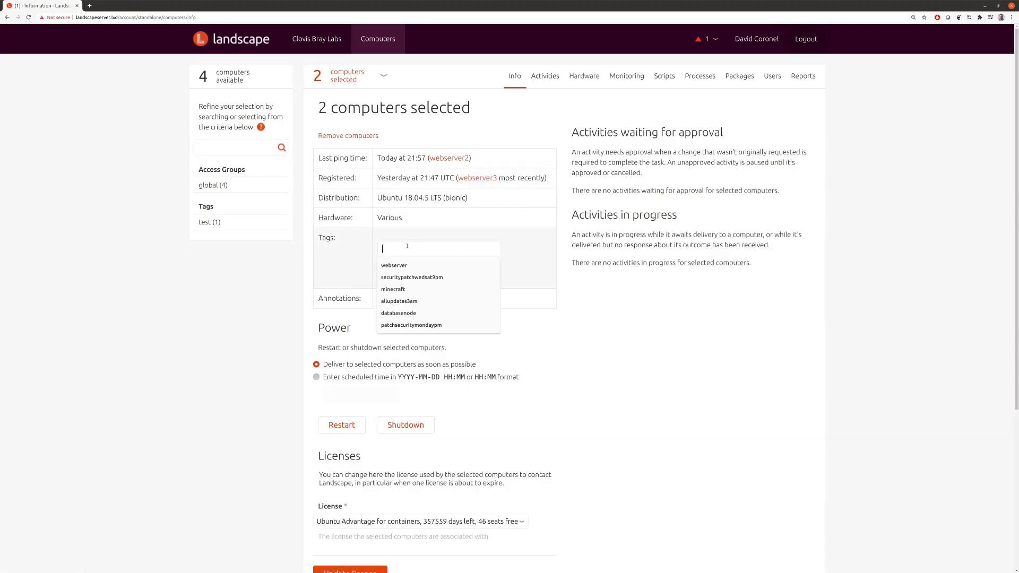
left_click(394, 265)
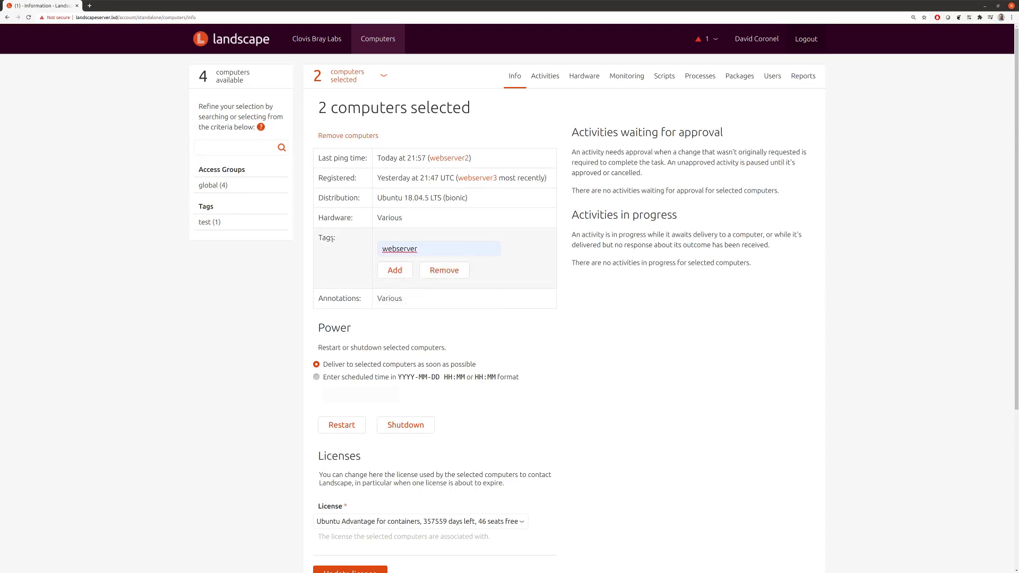
left_click(396, 271)
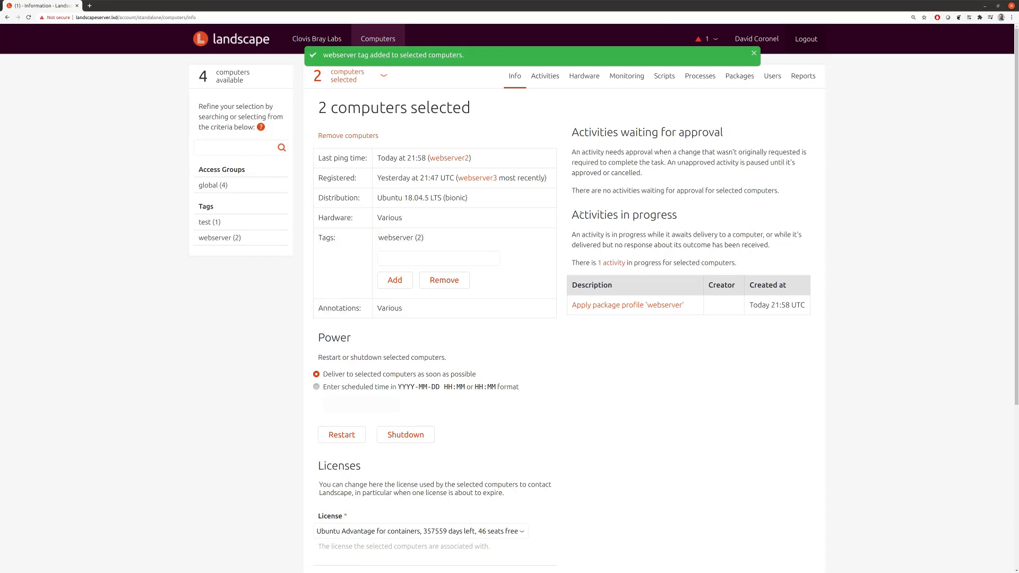
left_click_drag(580, 213, 680, 215)
left_click(682, 216)
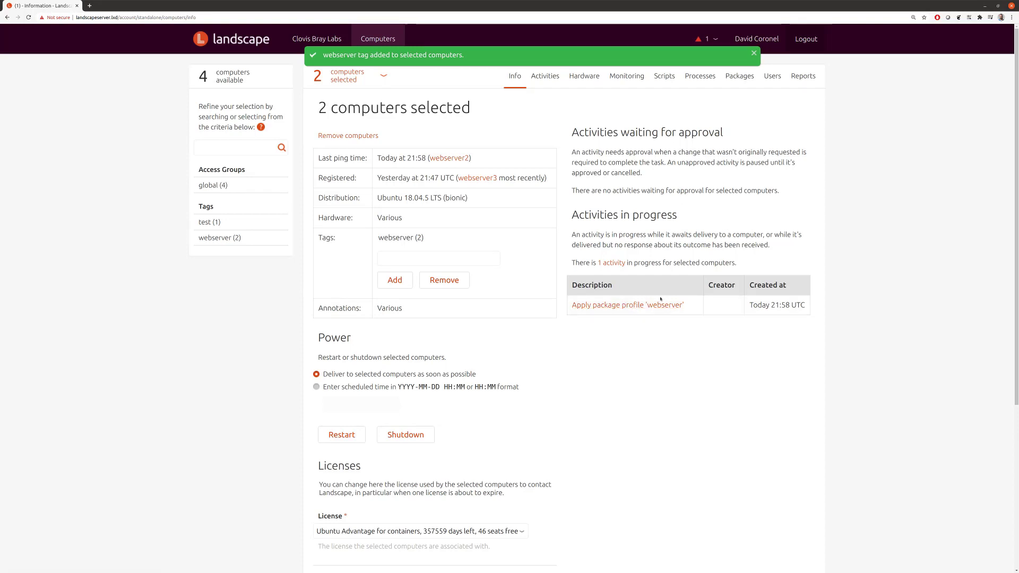
left_click(648, 306)
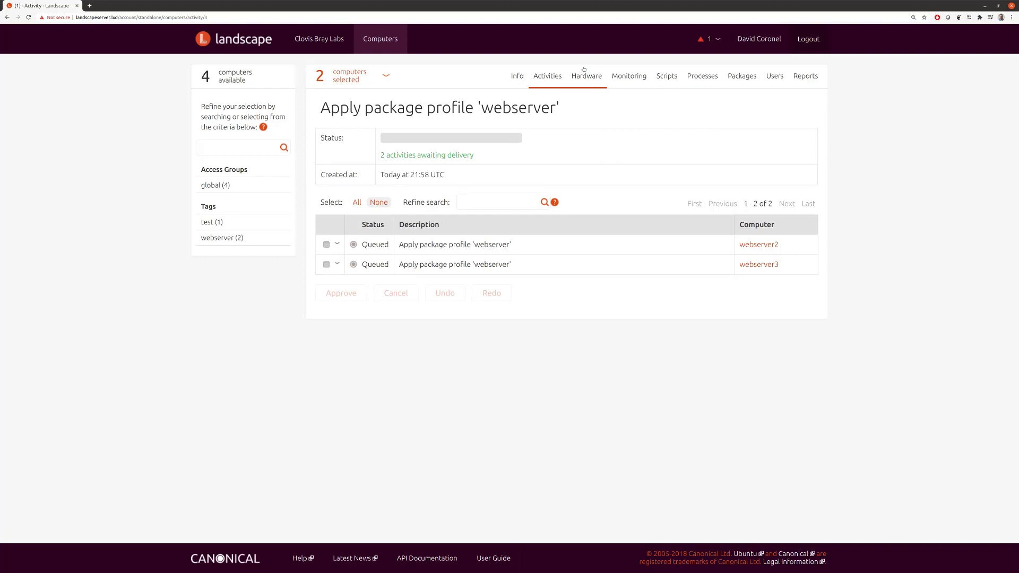
Step: Open webserver3 from the Computers list and view its Activities
left_click(398, 52)
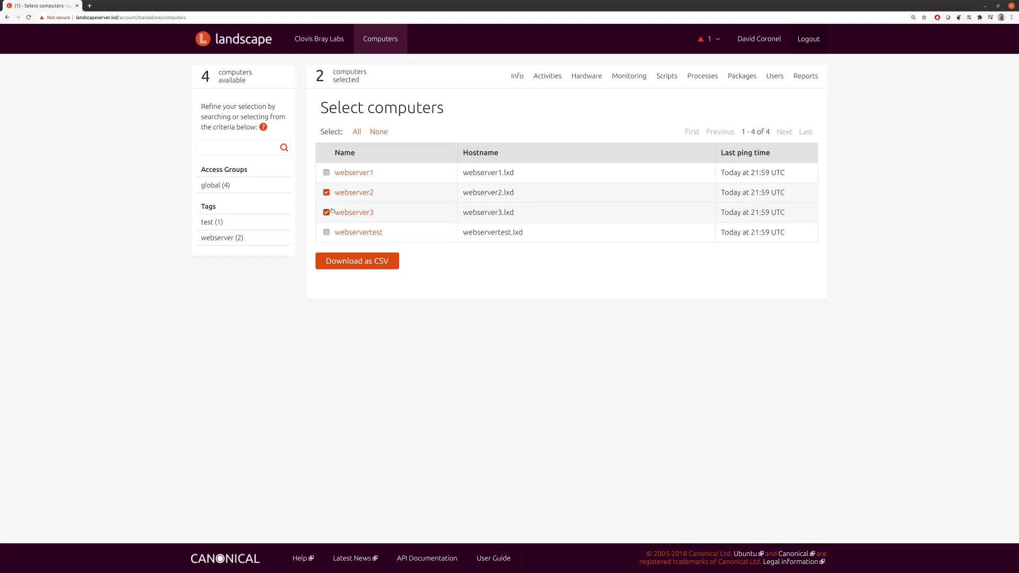
left_click(356, 213)
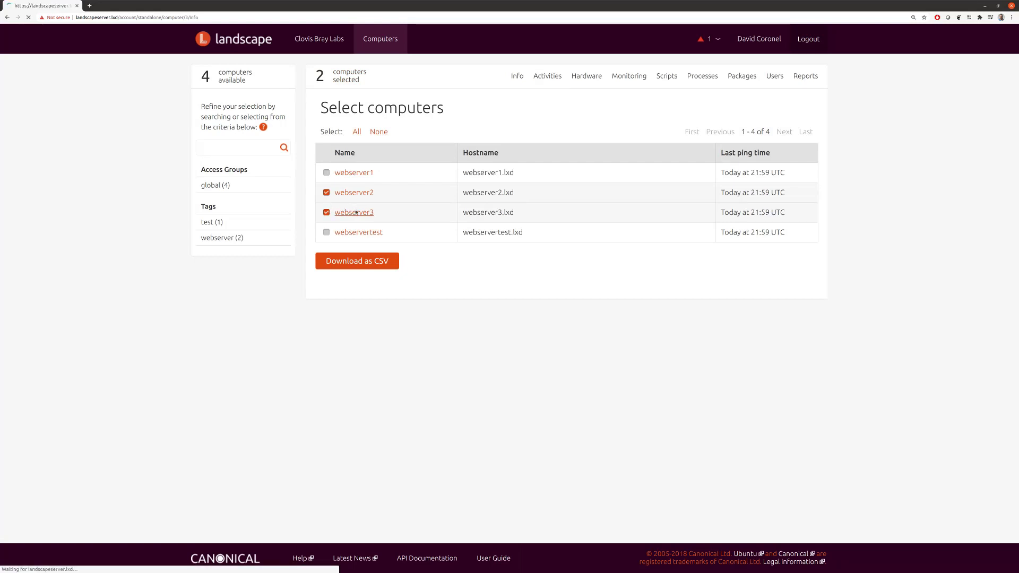
left_click(552, 77)
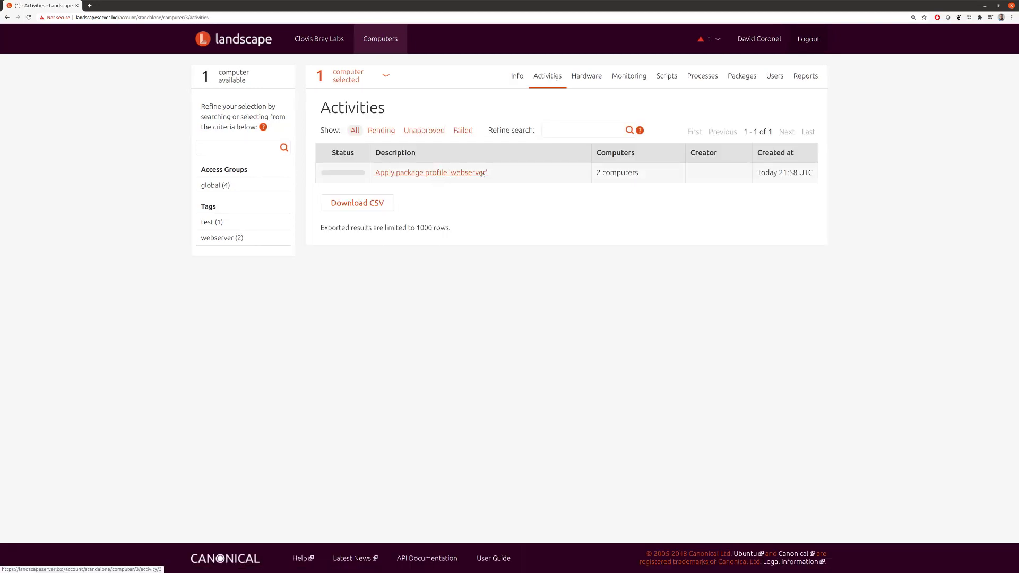
Step: Review webserver3's hardware details, then bring up its Monitoring page
left_click(587, 77)
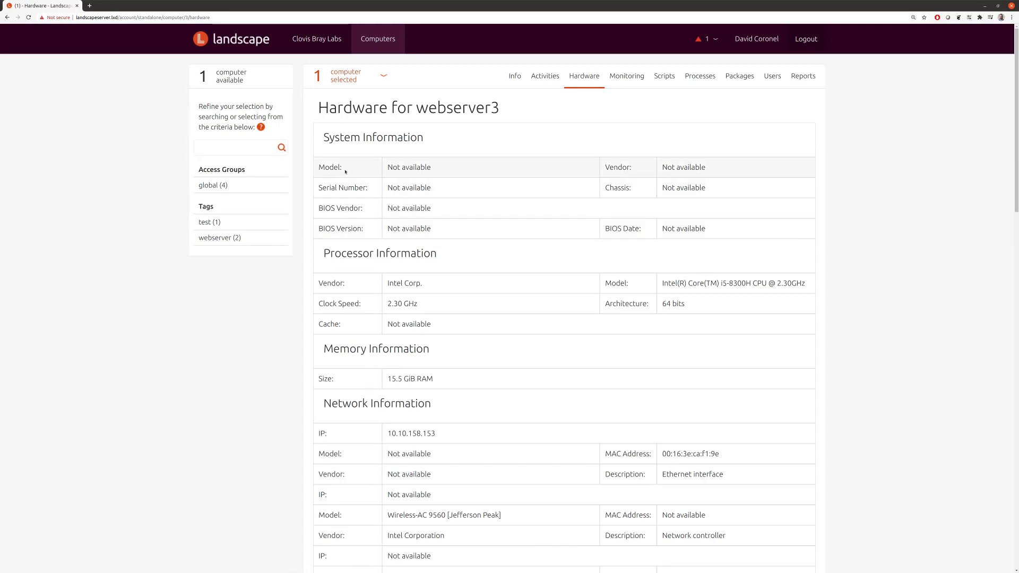
scroll(492, 294, "down", 1)
scroll(493, 294, "down", 1)
scroll(498, 294, "up", 2)
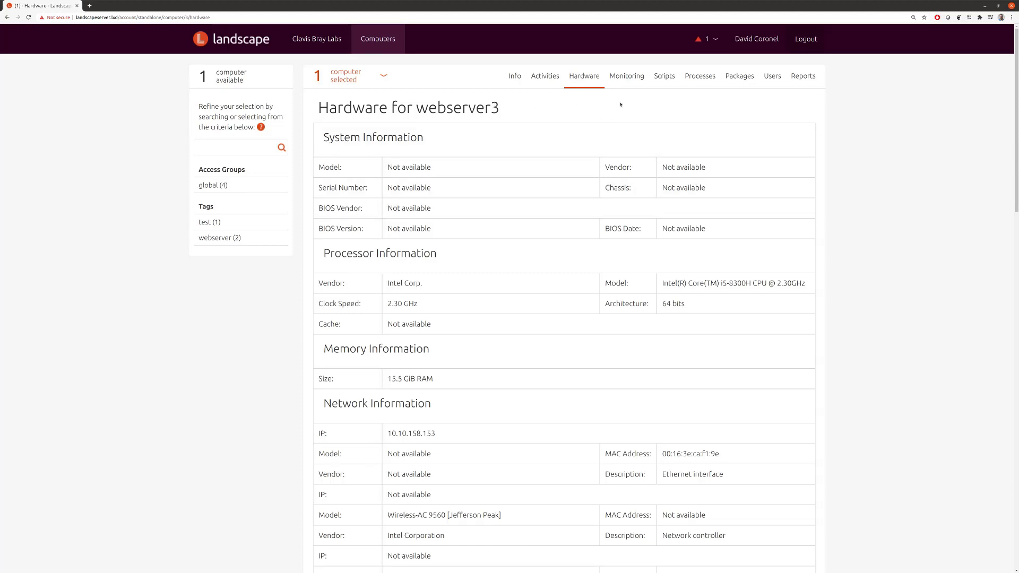
left_click(633, 79)
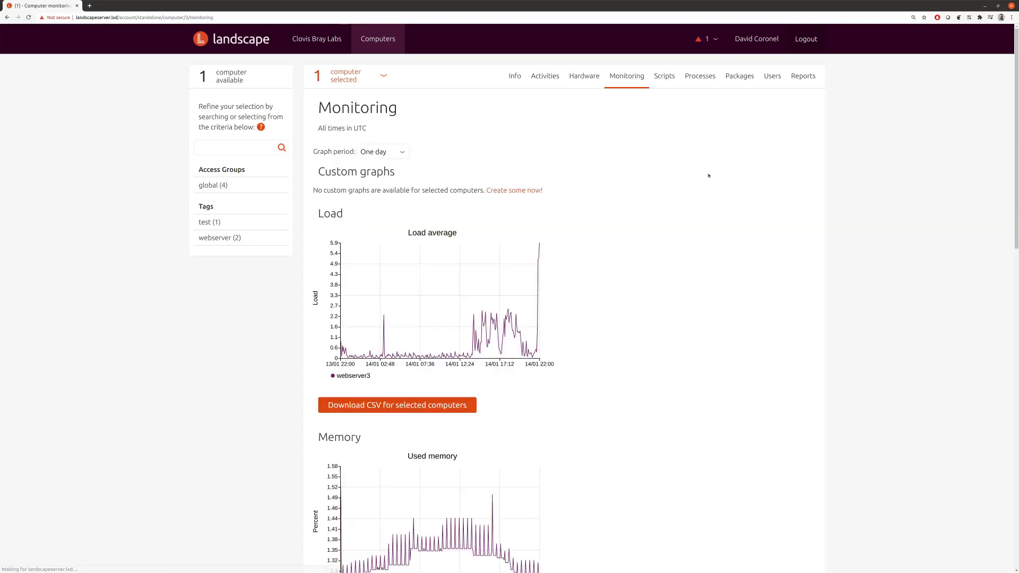
Step: Scroll through webserver3's one-day Load average and Used memory graphs, then go to Scripts
scroll(658, 168, "down", 3)
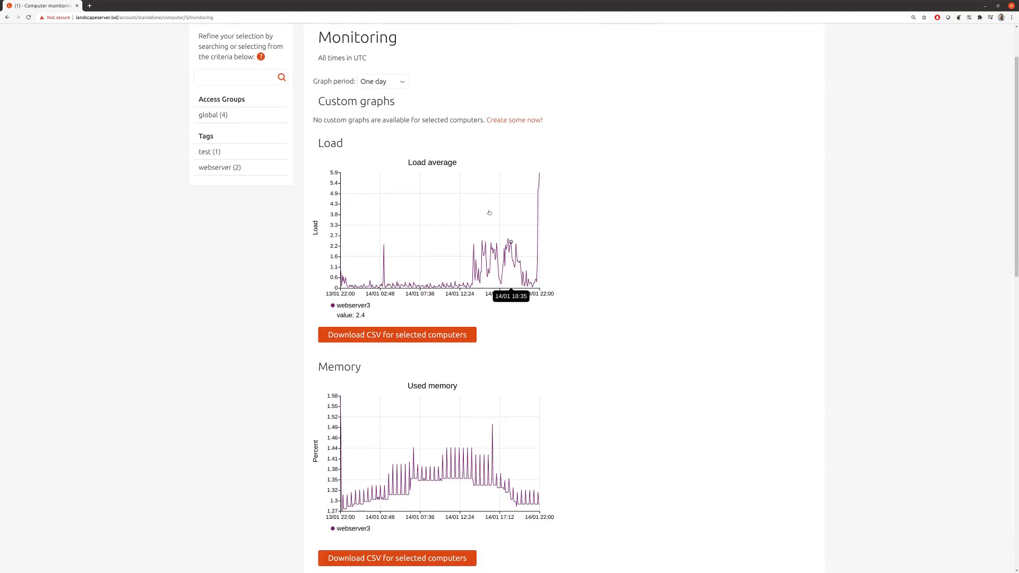
scroll(677, 230, "down", 10)
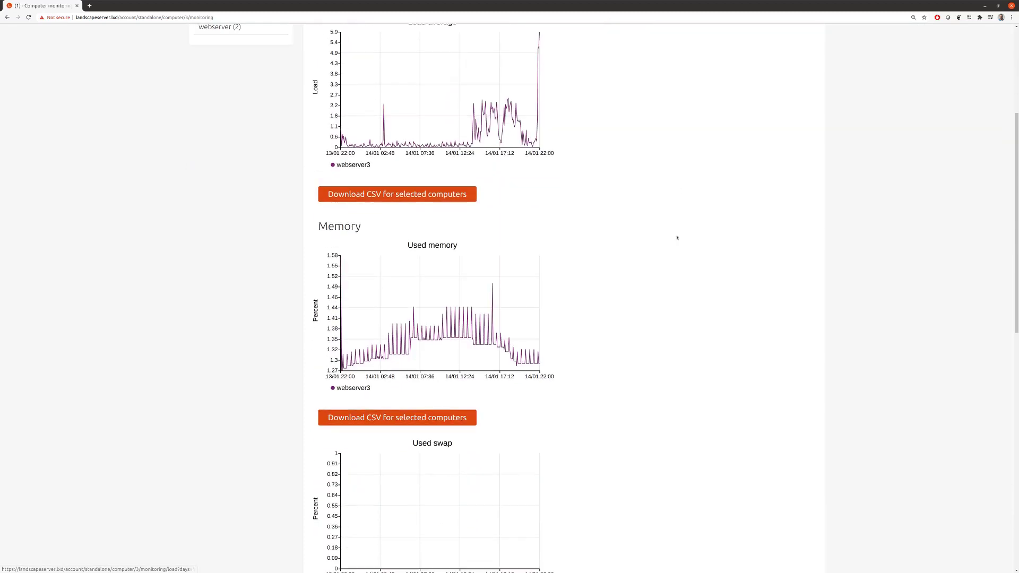
scroll(663, 233, "down", 5)
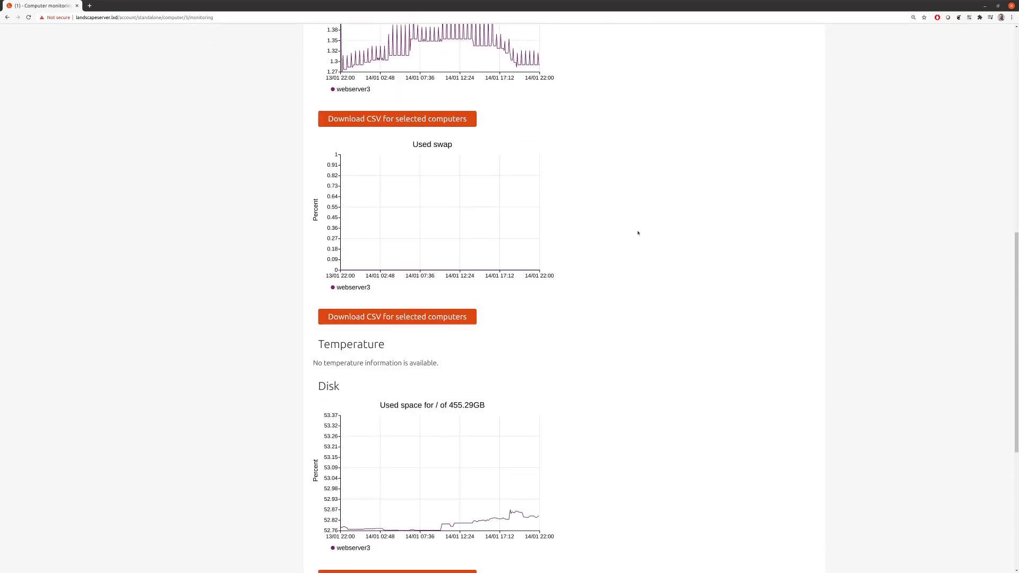
scroll(632, 232, "up", 16)
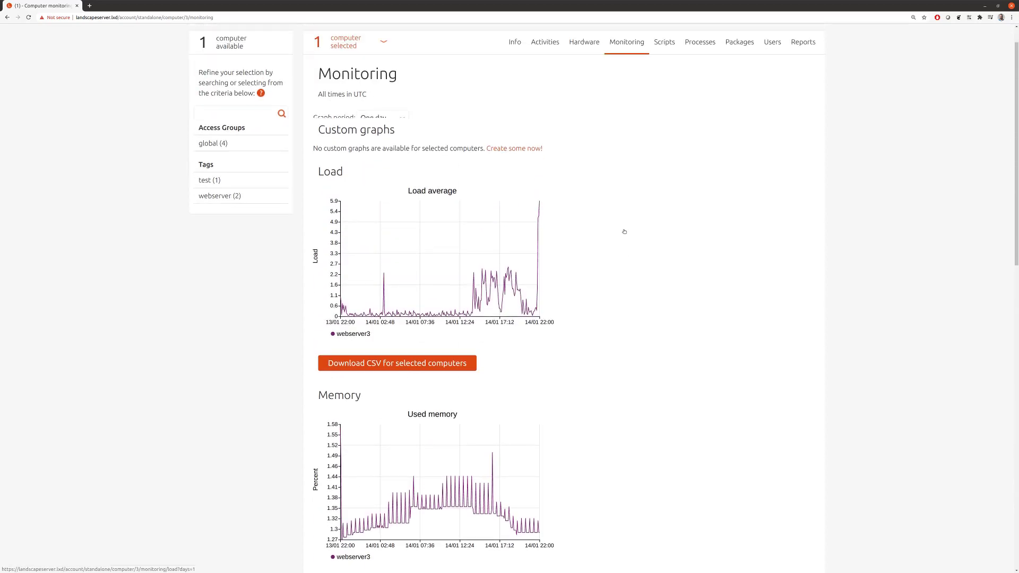
scroll(624, 231, "up", 1)
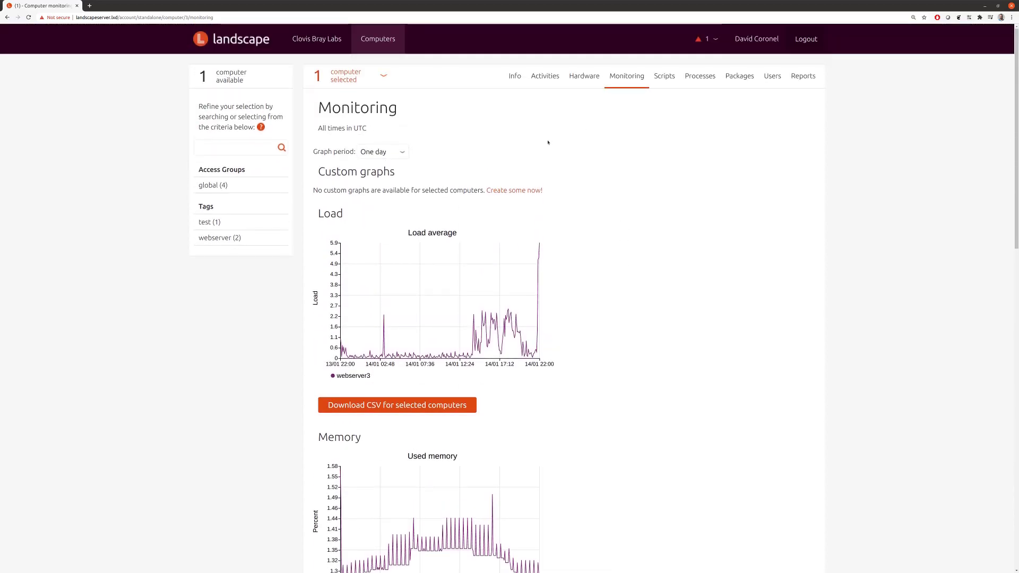
left_click(666, 80)
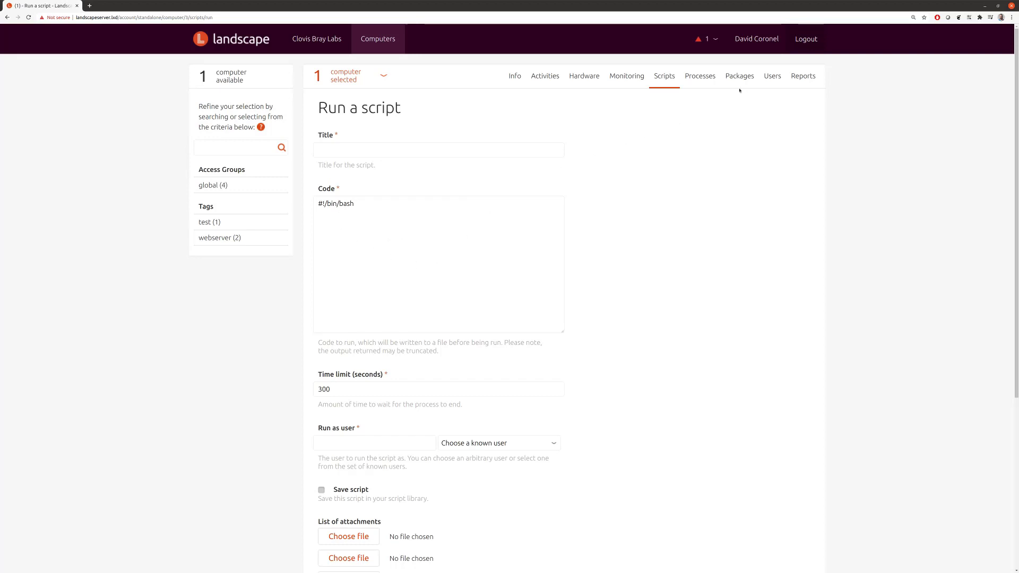
Step: Inspect webserver3's processes, ticking and unticking agetty, then show its package summary
left_click(700, 76)
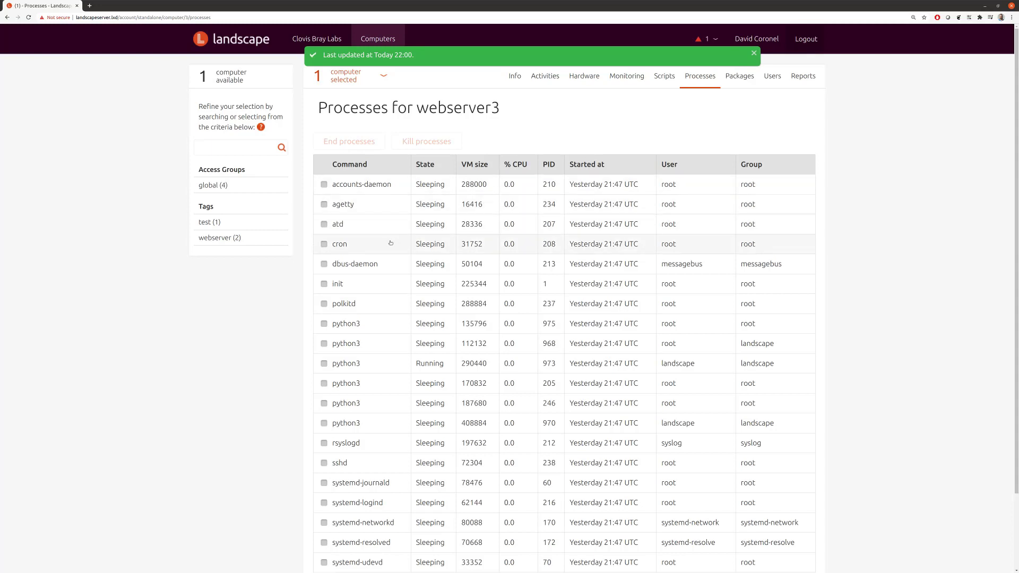
left_click(324, 205)
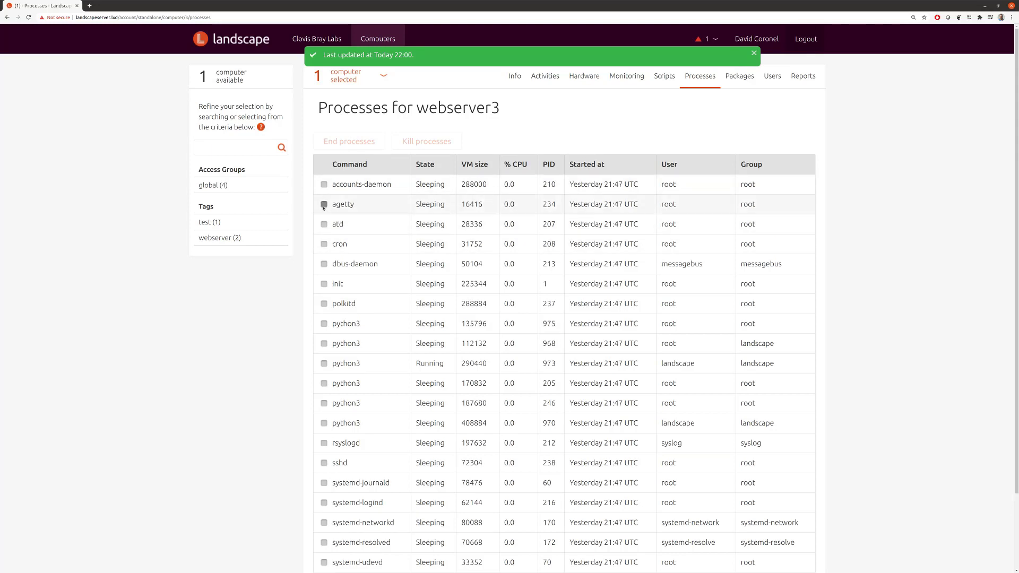
left_click(351, 143)
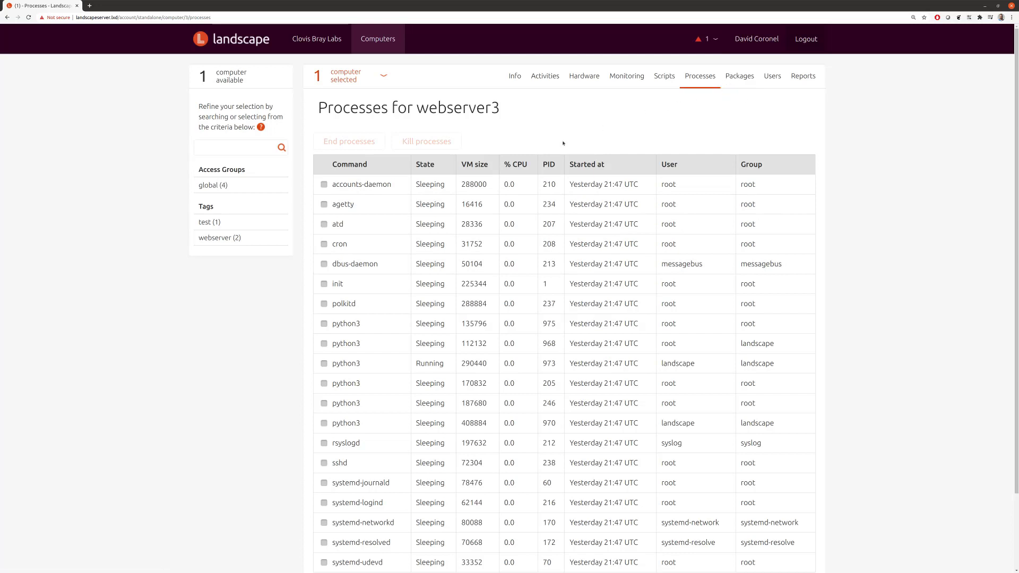
left_click(741, 77)
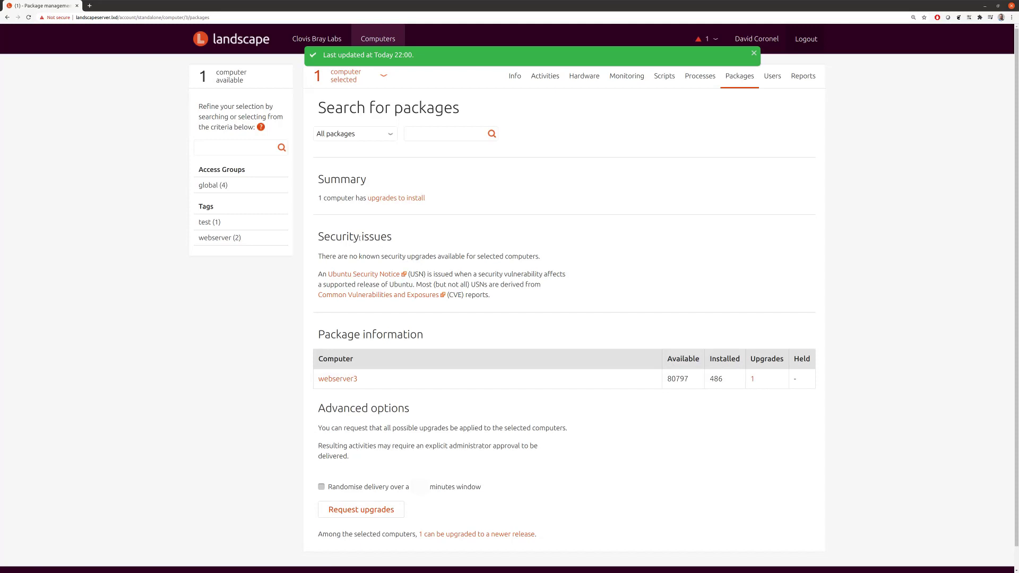
left_click_drag(321, 237, 410, 245)
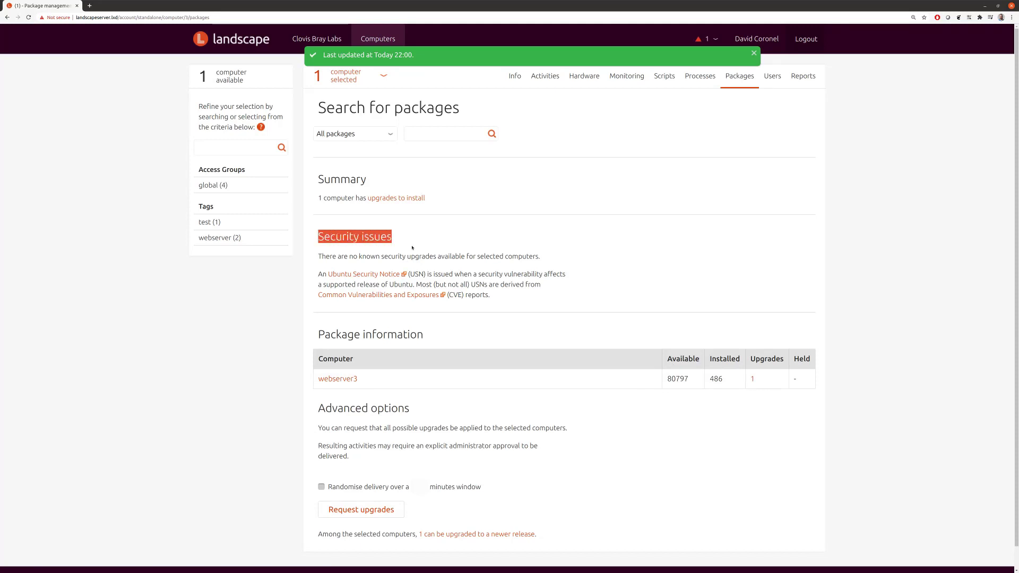
left_click(322, 257)
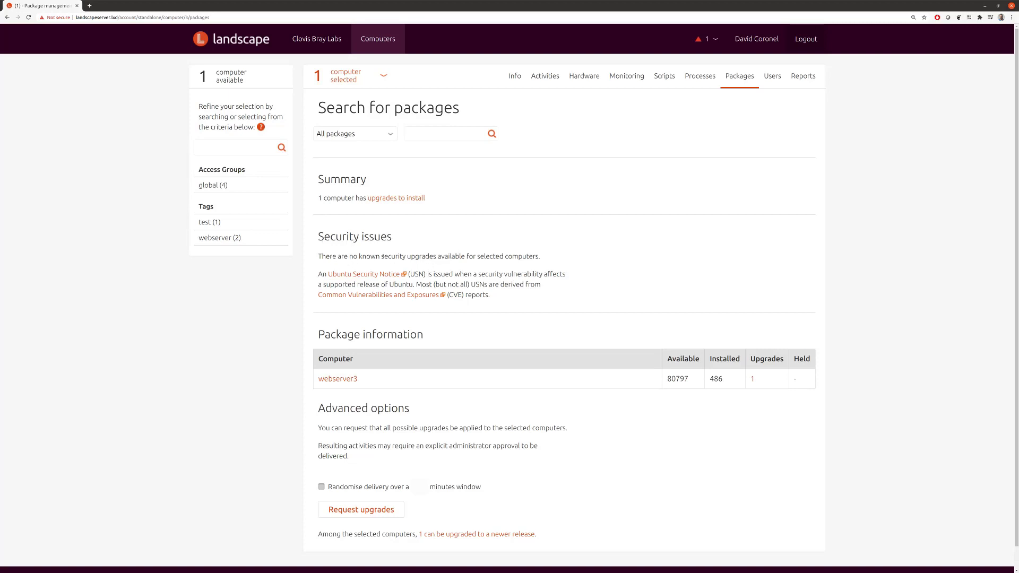
left_click_drag(377, 256, 504, 257)
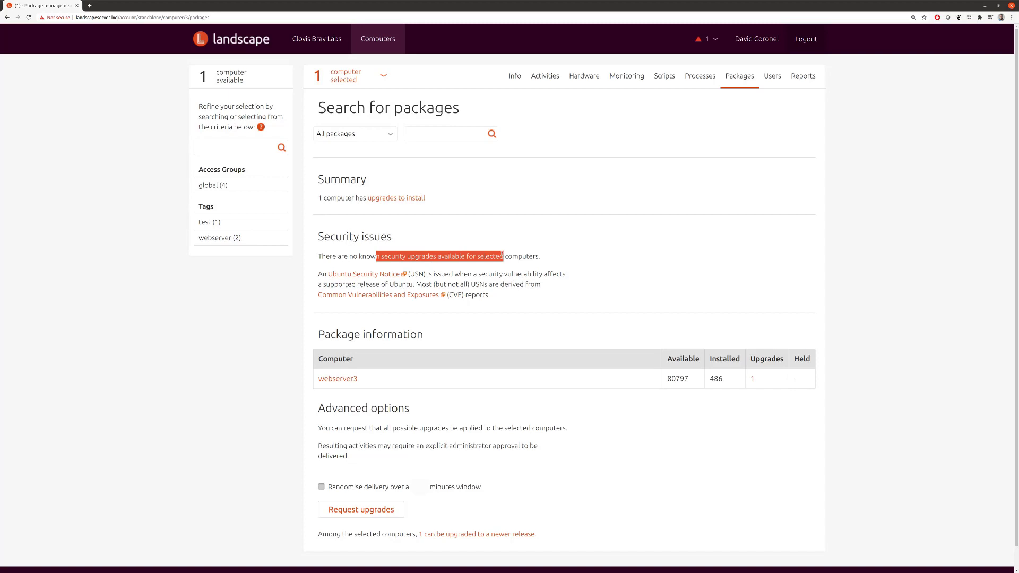
left_click(414, 239)
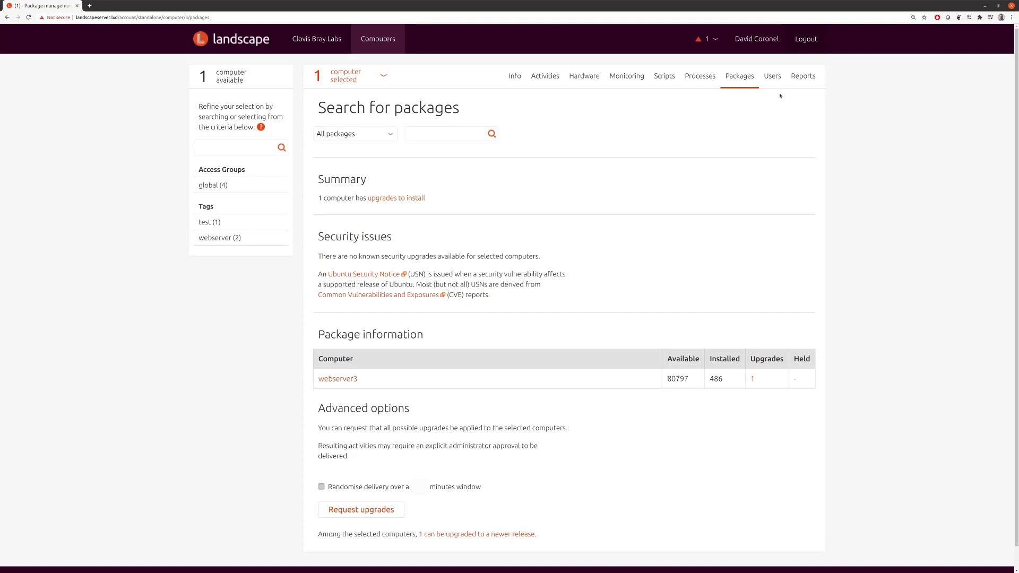
left_click(718, 38)
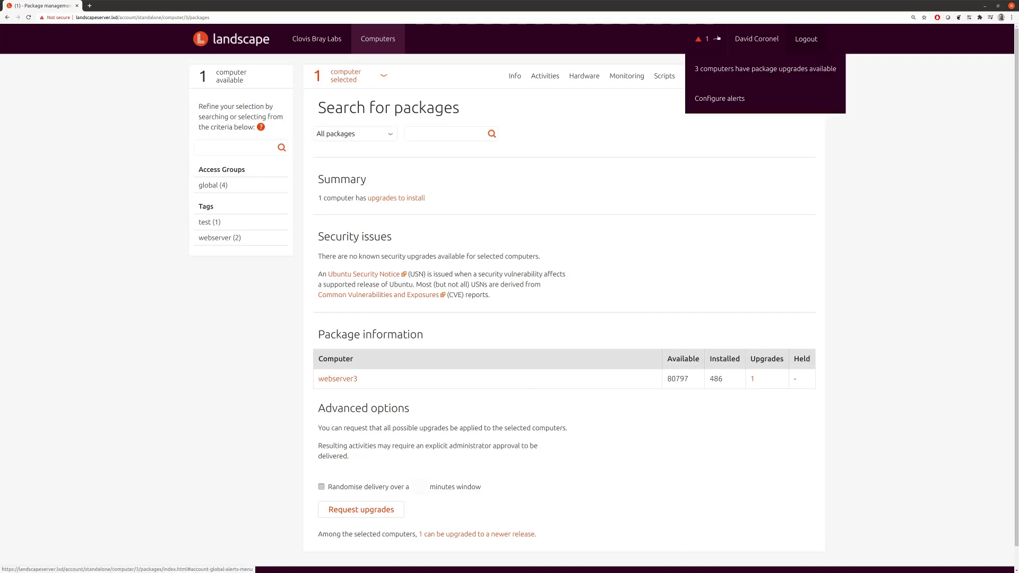
left_click(718, 39)
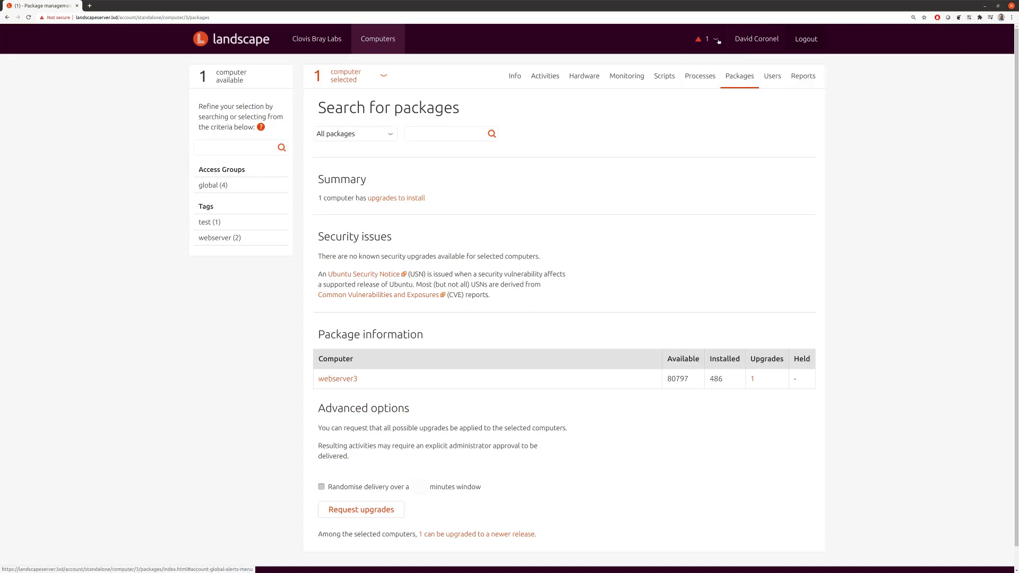
left_click(718, 40)
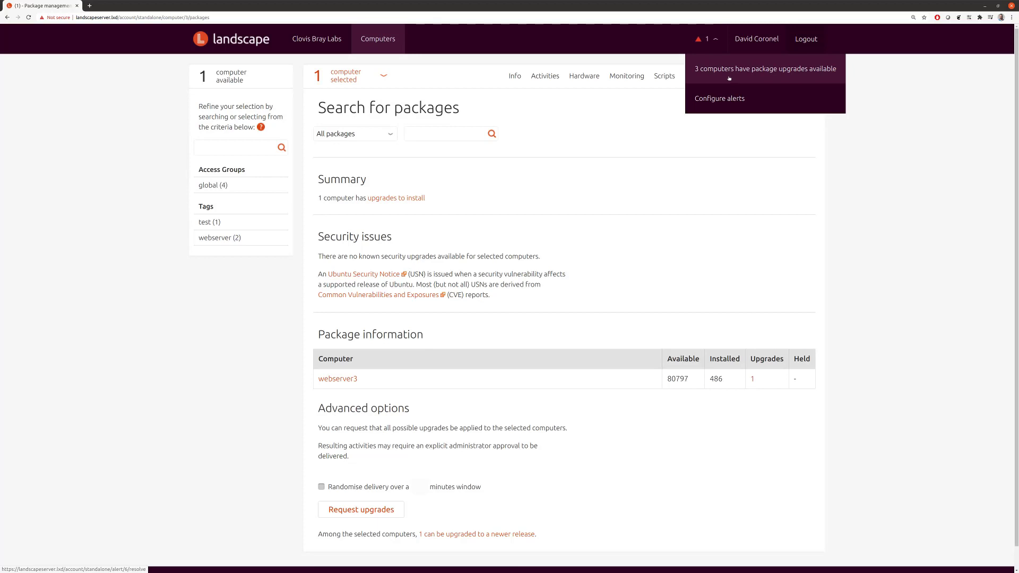
left_click(612, 132)
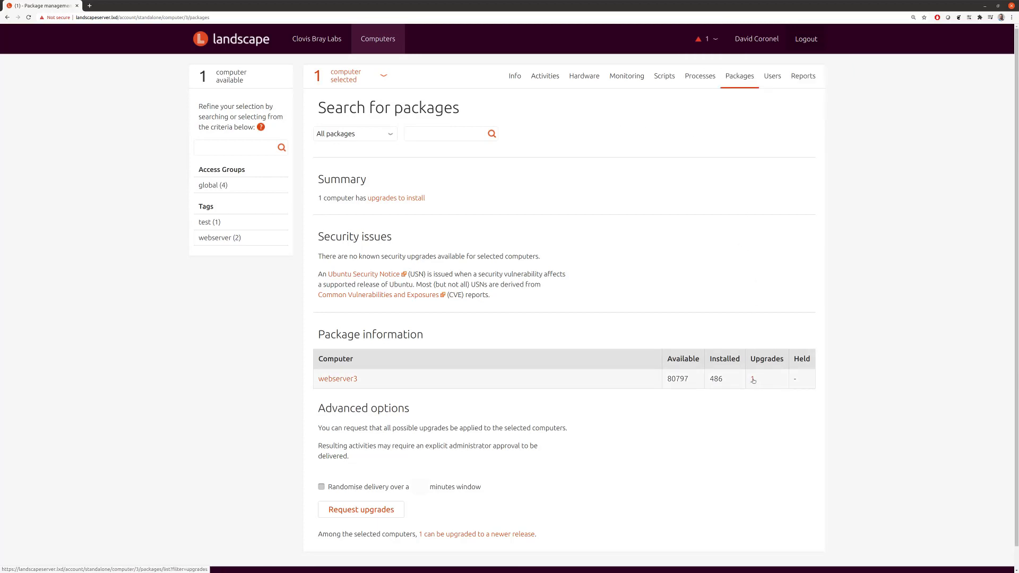
Step: Browse webserver3's user accounts such as ubuntu and root, then show its reports
left_click(773, 77)
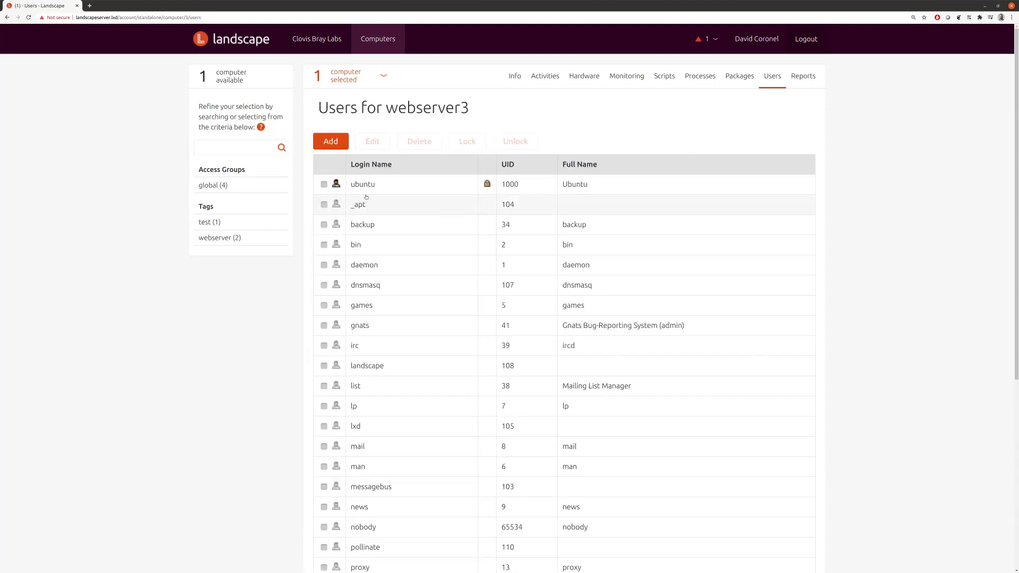
scroll(398, 200, "down", 3)
scroll(399, 199, "up", 3)
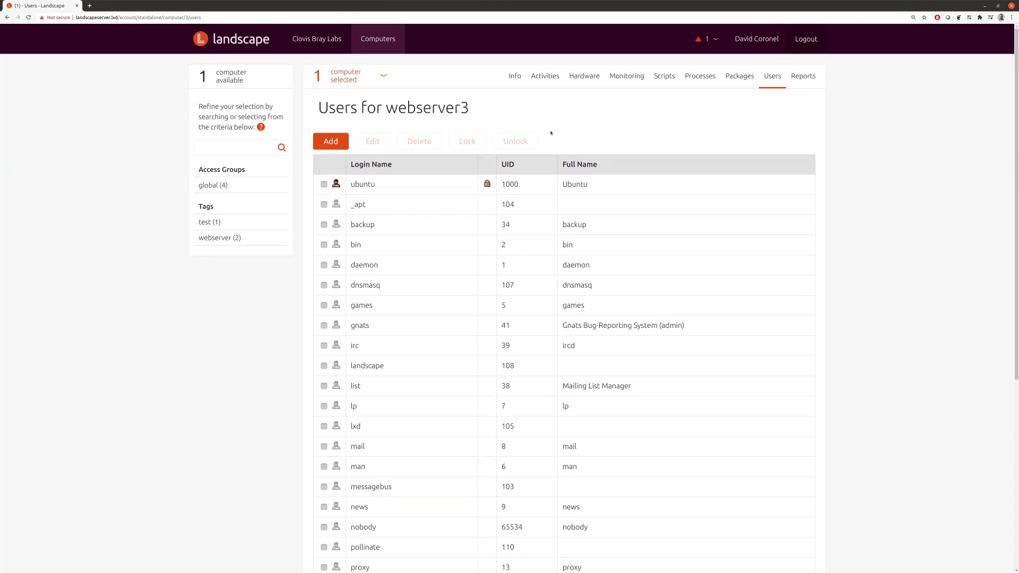
scroll(424, 229, "down", 5)
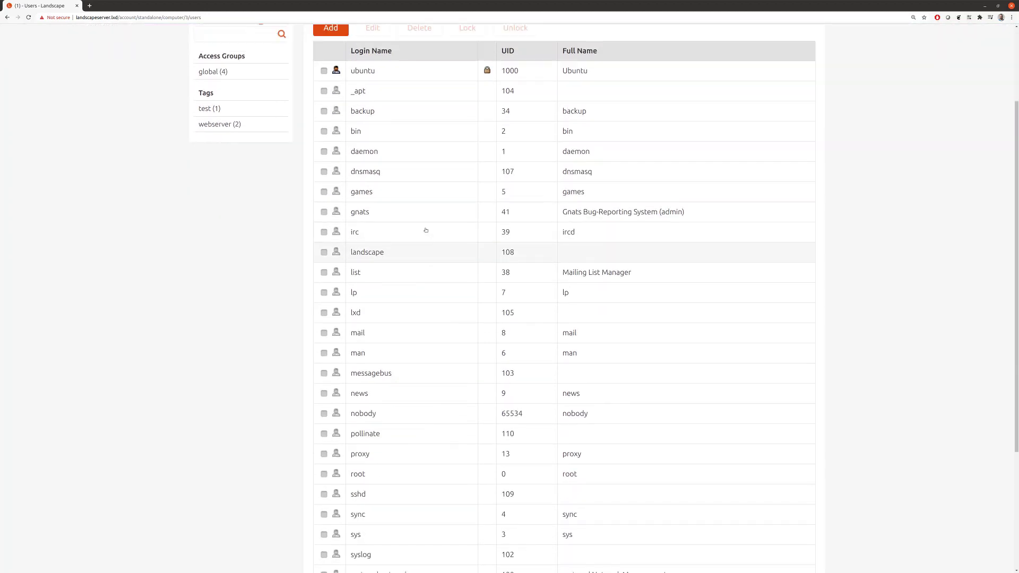
scroll(426, 229, "up", 5)
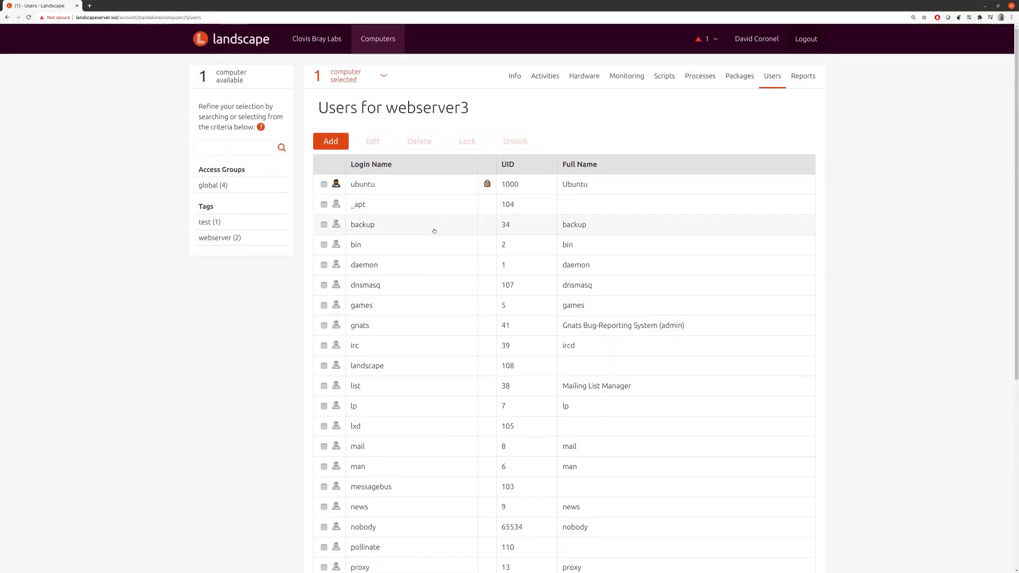
left_click(806, 81)
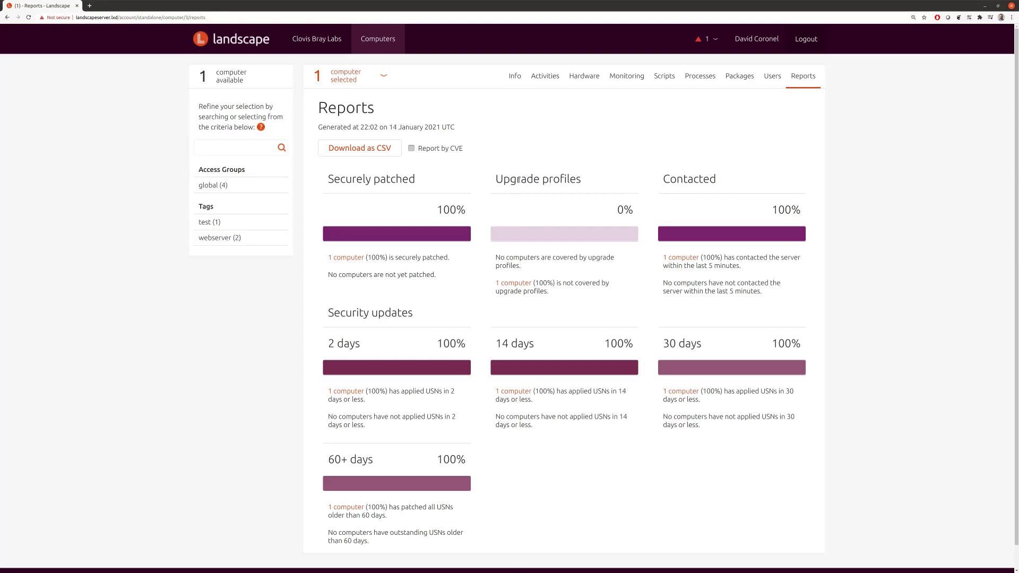
Step: List all activities in the Clovis Bray Labs account
left_click(552, 80)
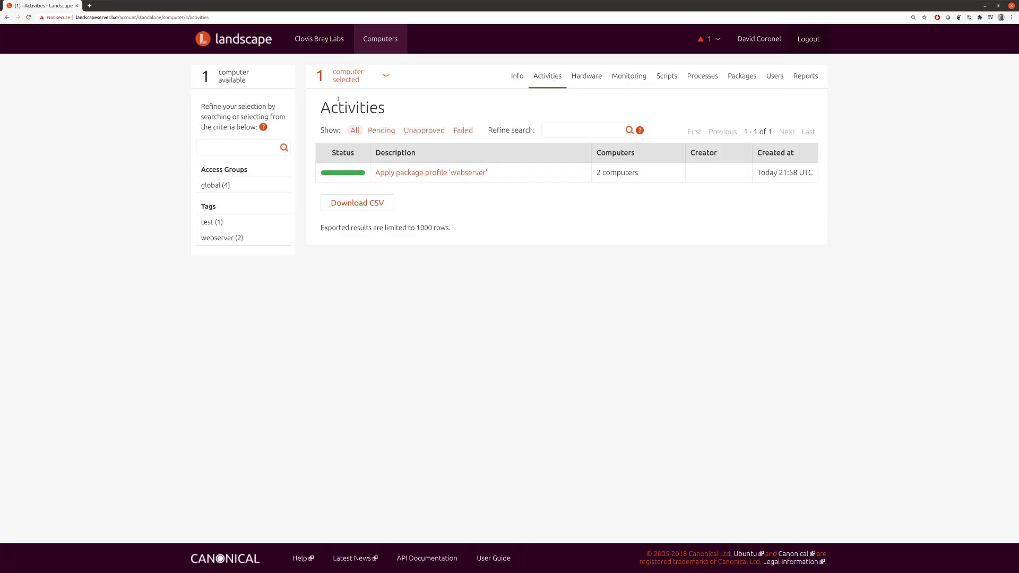
left_click(323, 41)
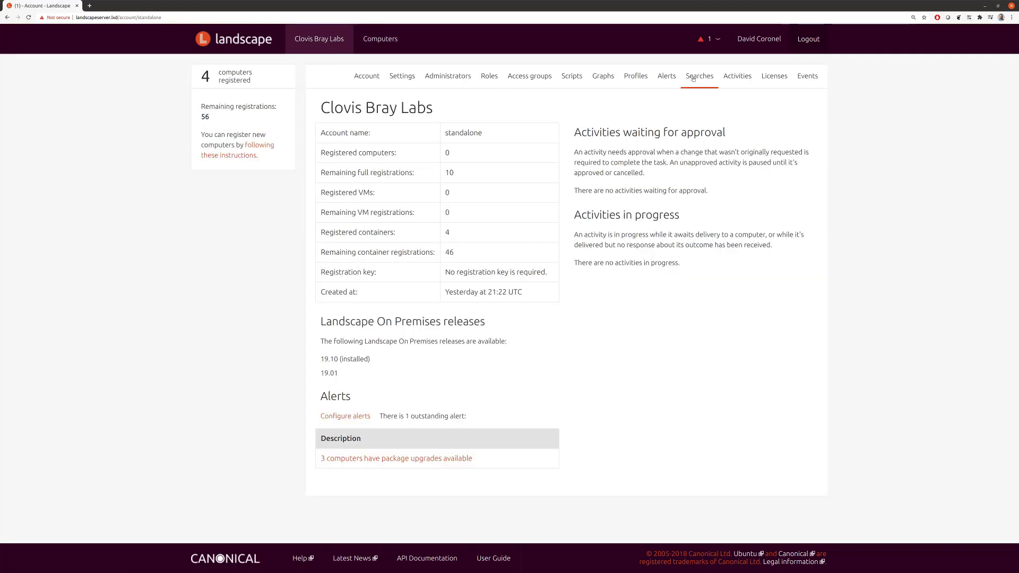
left_click(730, 78)
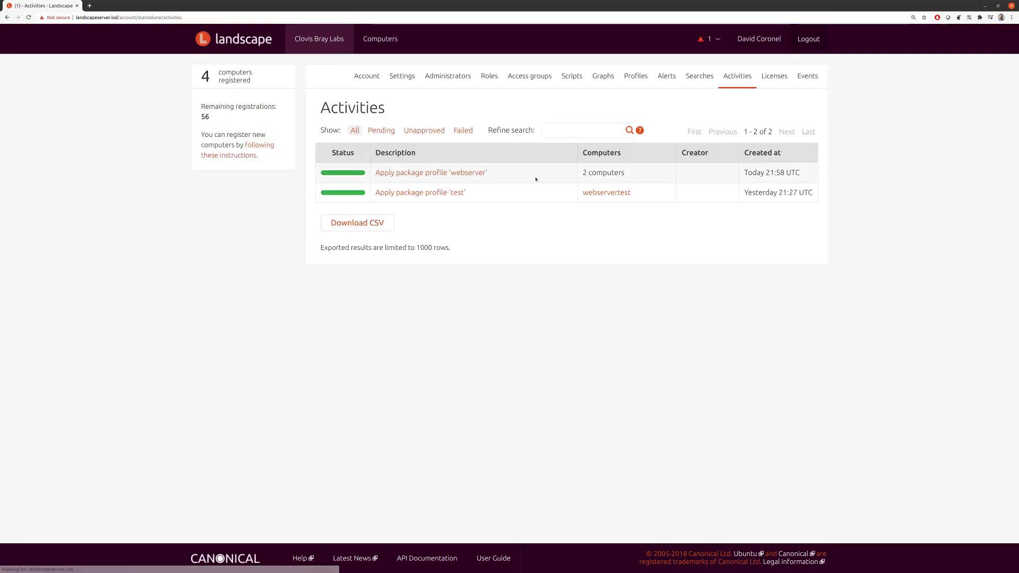
Step: Expand webserver2's package changes in 'Apply package profile webserver', showing nginx 1.14.0 installed
left_click(452, 173)
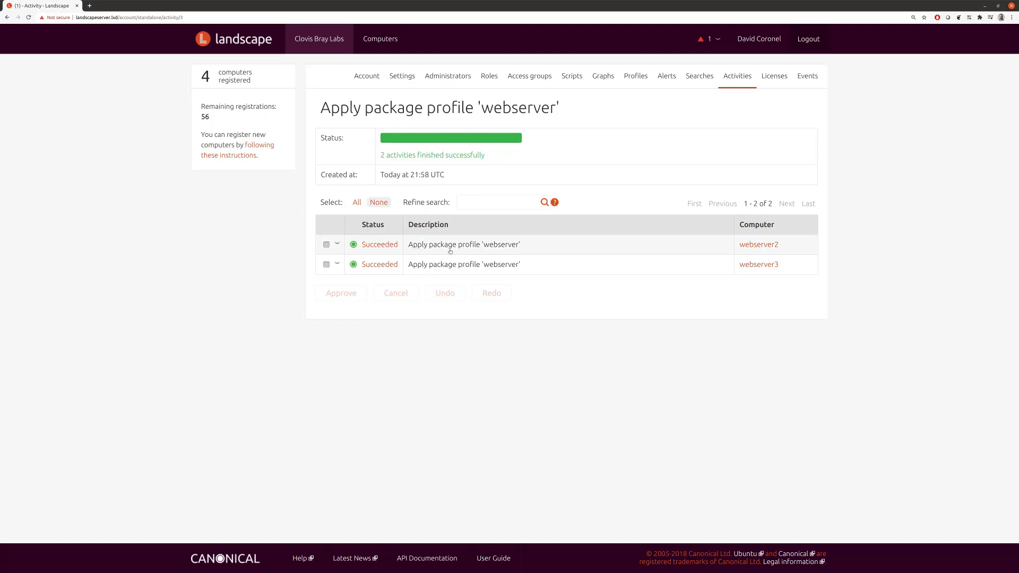
left_click(337, 245)
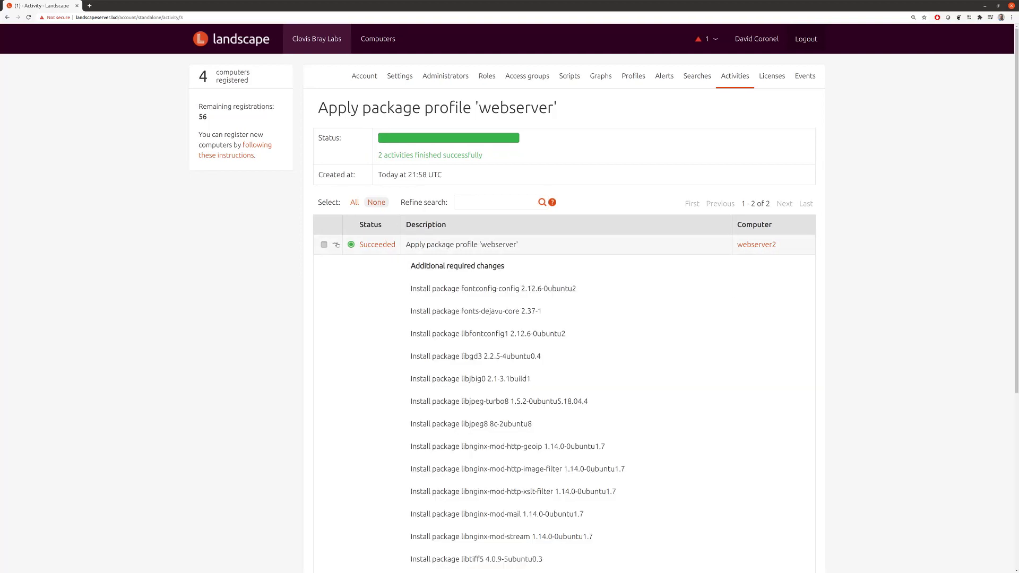
scroll(472, 250, "down", 3)
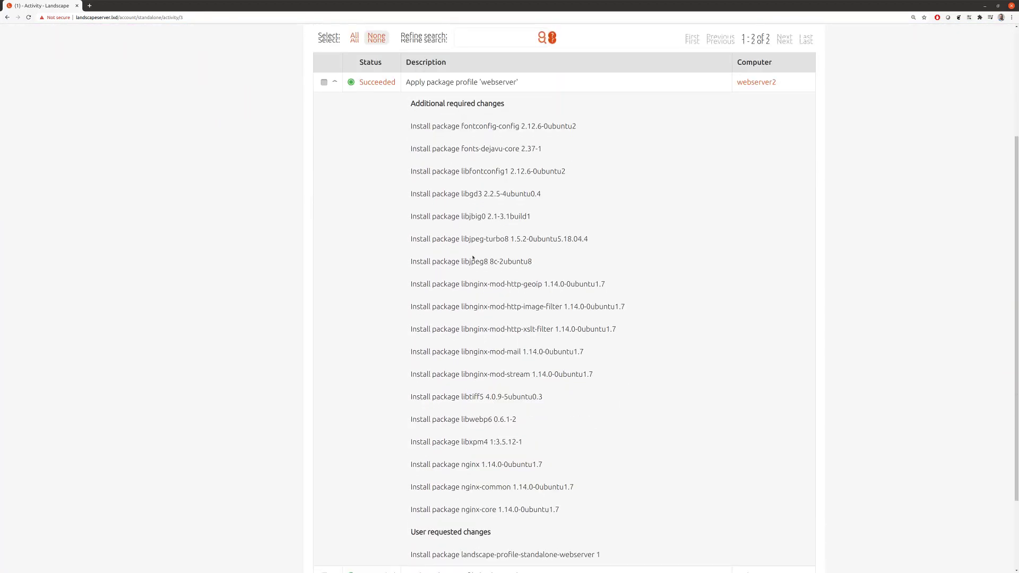
scroll(473, 258, "down", 2)
scroll(473, 258, "up", 2)
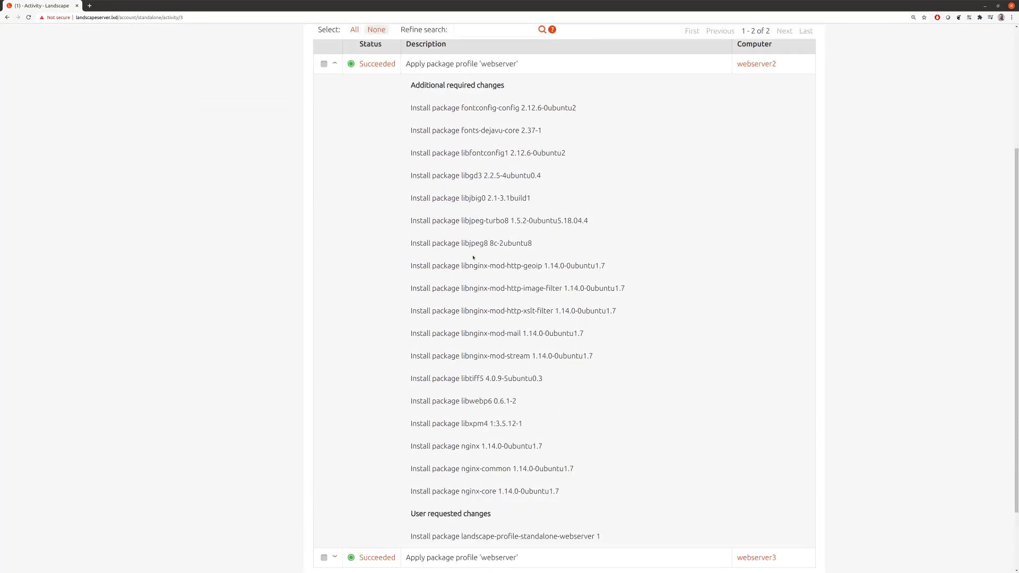
scroll(473, 257, "up", 3)
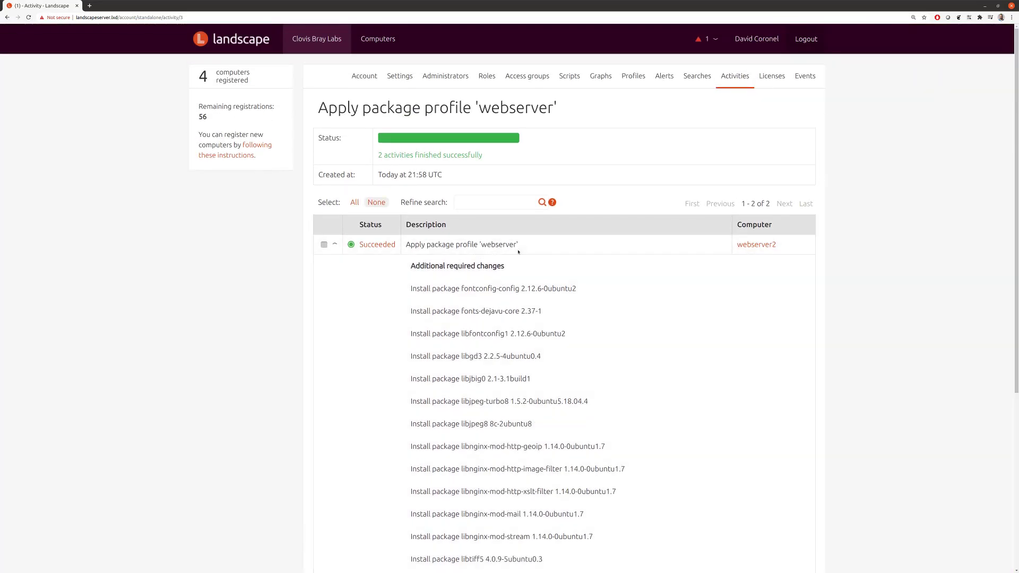
key("alt+Tab")
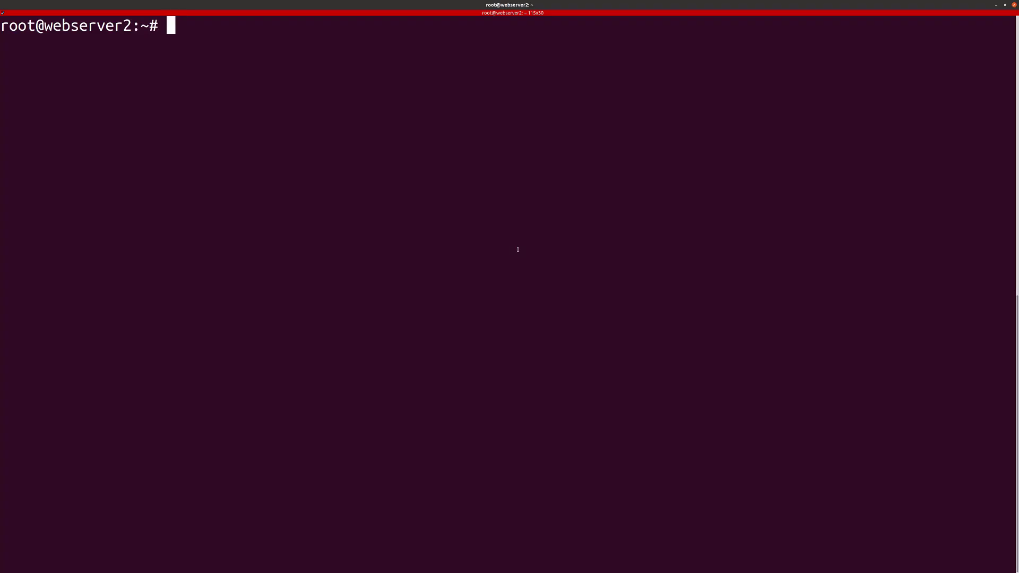
Step: Run dpkg -l | grep nginx to confirm nginx 1.14.0-0ubuntu1.7 on webserver2, then clear
type("dpkg -l ")
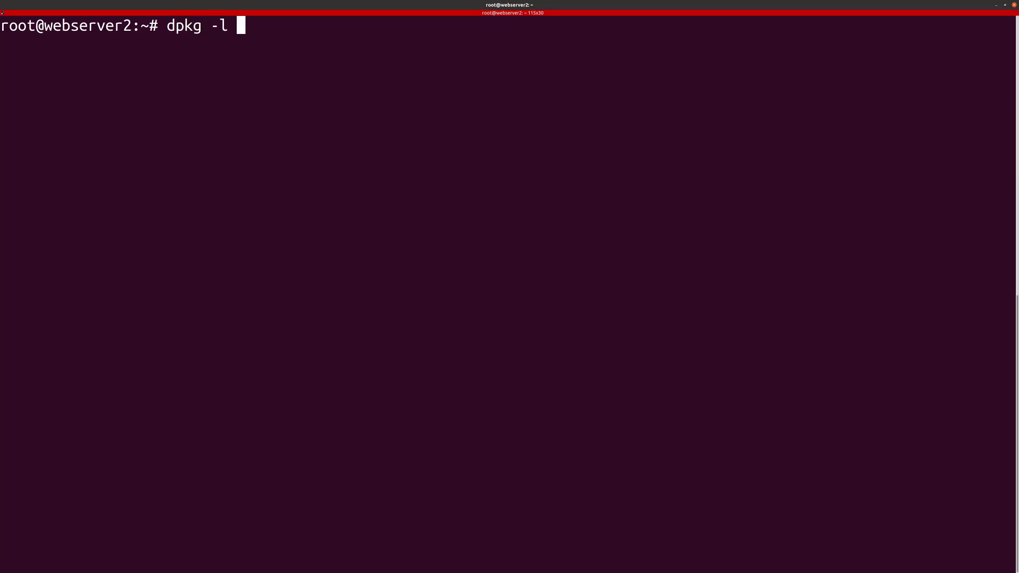
type("| grep ngin")
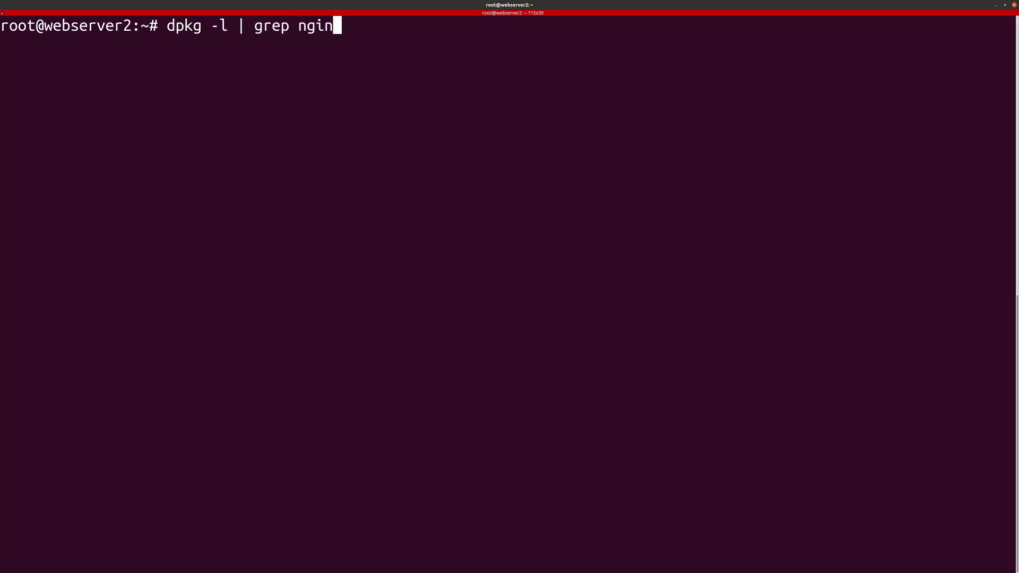
type("x")
key("Return")
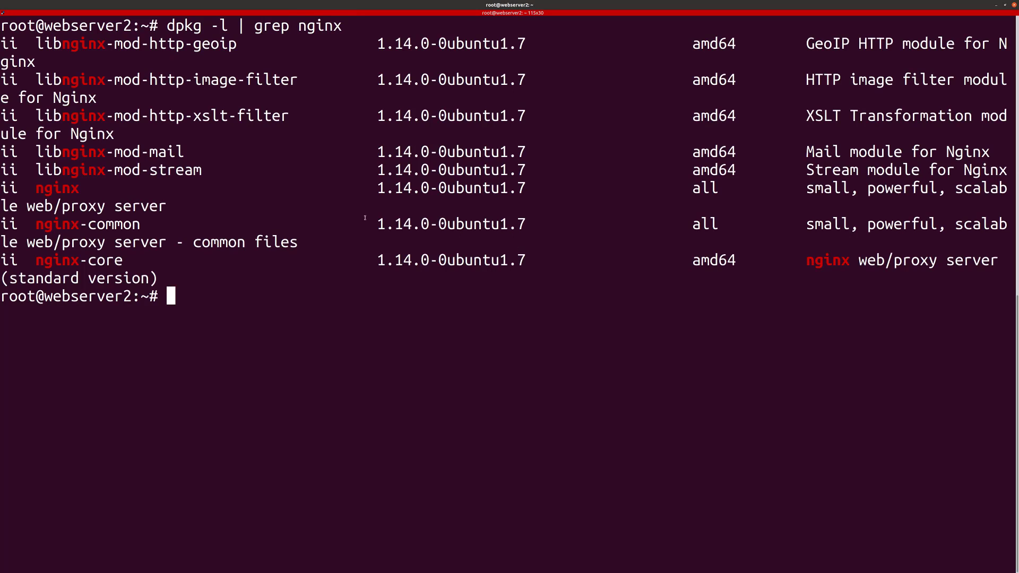
double_click(72, 189)
left_click(114, 193)
type("clear")
key("Return")
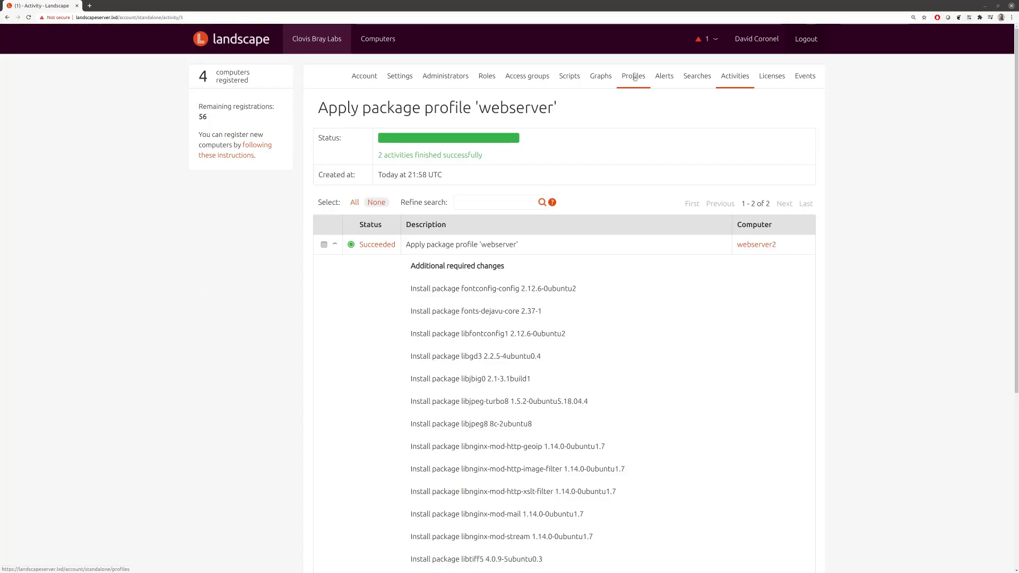
Step: Deselect webserver2 and webserver3, then show webserver2's packages: 505 installed, 1 upgrade
left_click(402, 42)
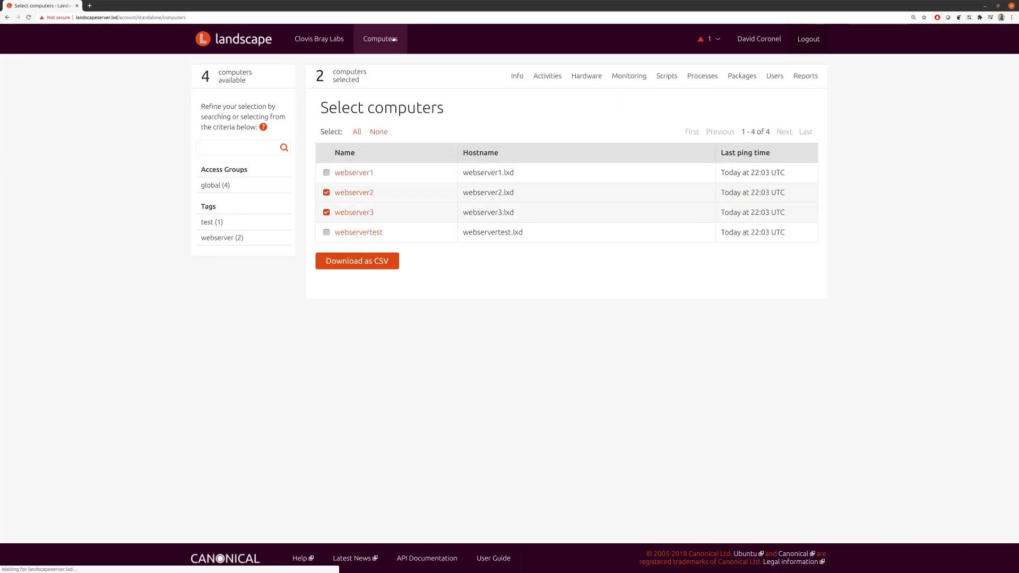
left_click(327, 192)
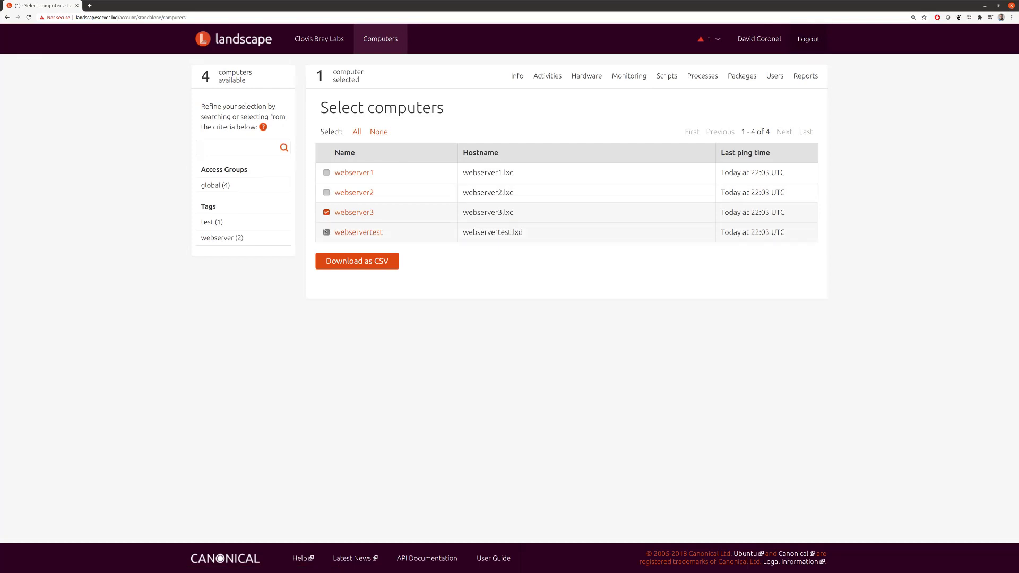
left_click(326, 212)
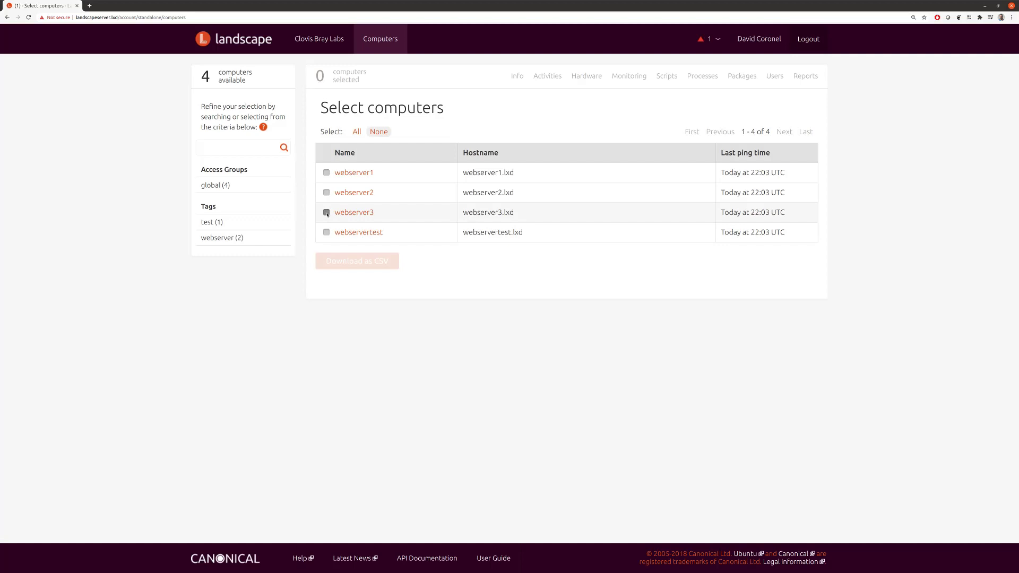
left_click(359, 193)
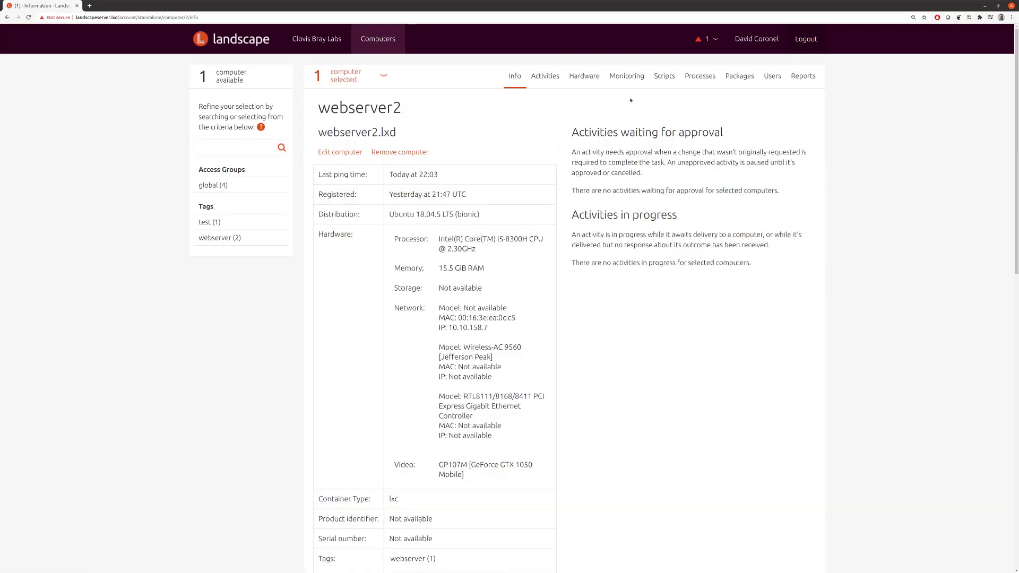
left_click(739, 76)
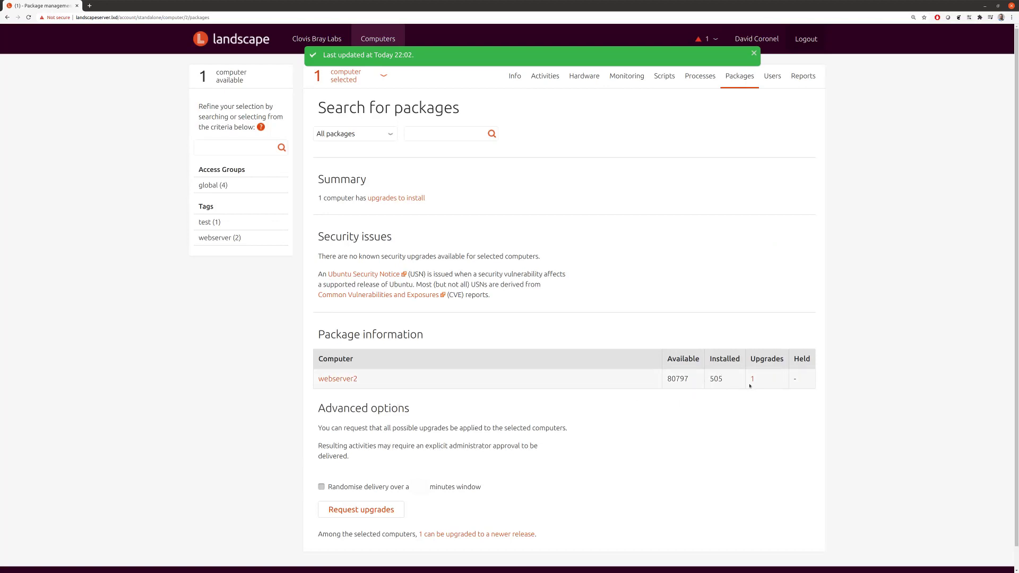
Step: Search webserver2's installed-only packages for nginx, returning 9 matches
left_click(448, 136)
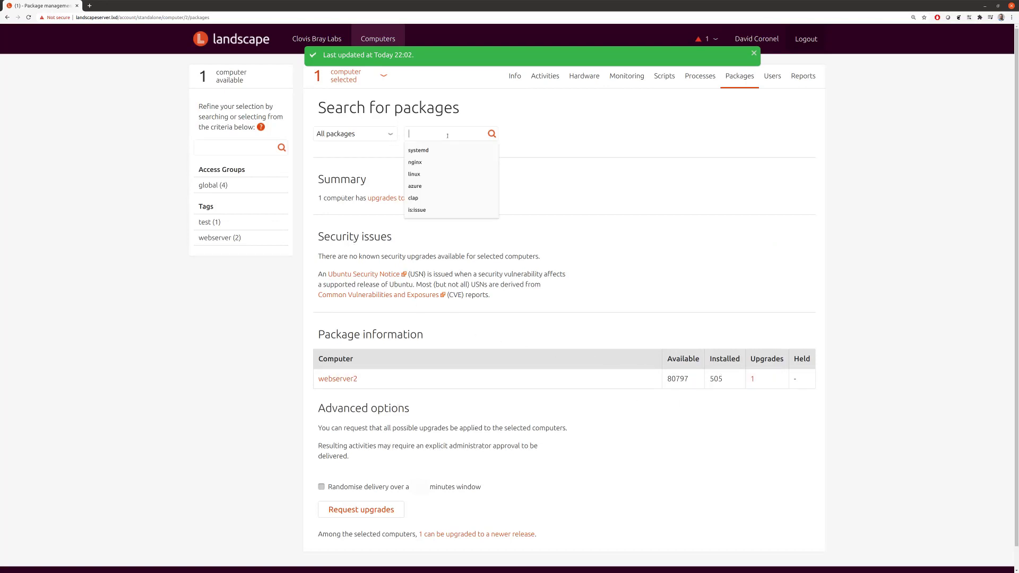
left_click(362, 134)
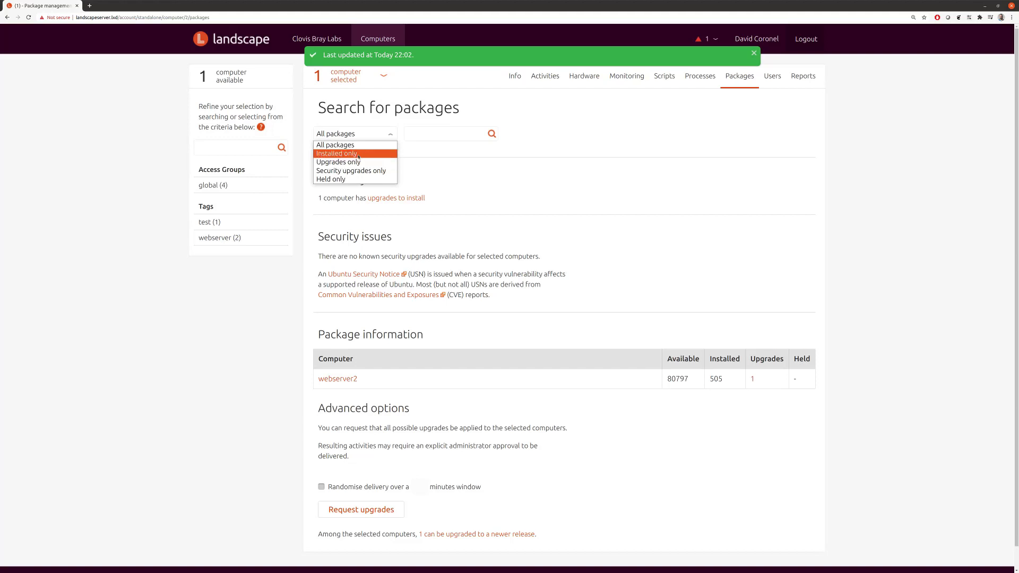
left_click(358, 157)
left_click(422, 140)
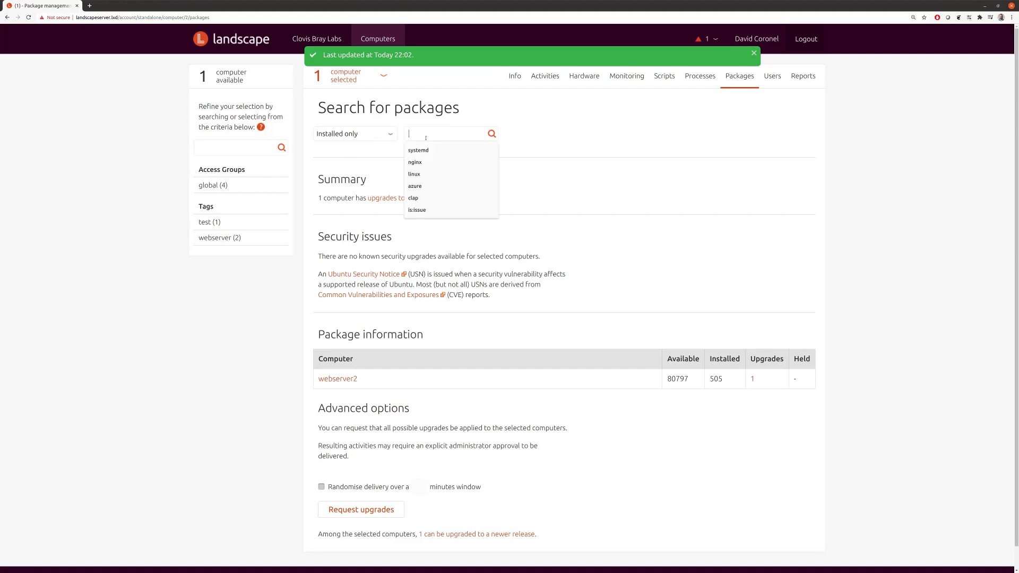
type("nginx")
key("Return")
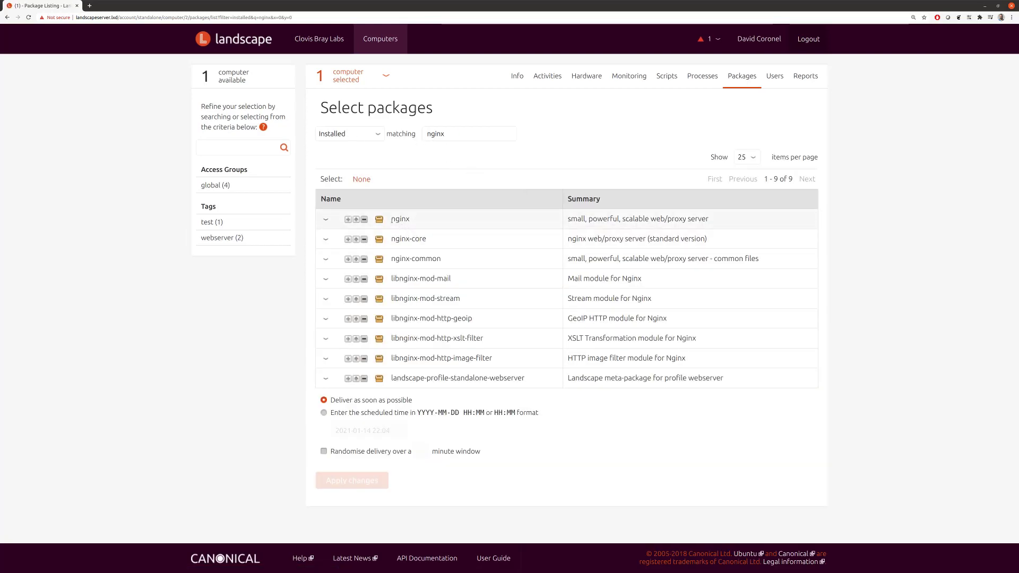
Step: Mark nginx on webserver2 to be held and apply the change
left_click(326, 220)
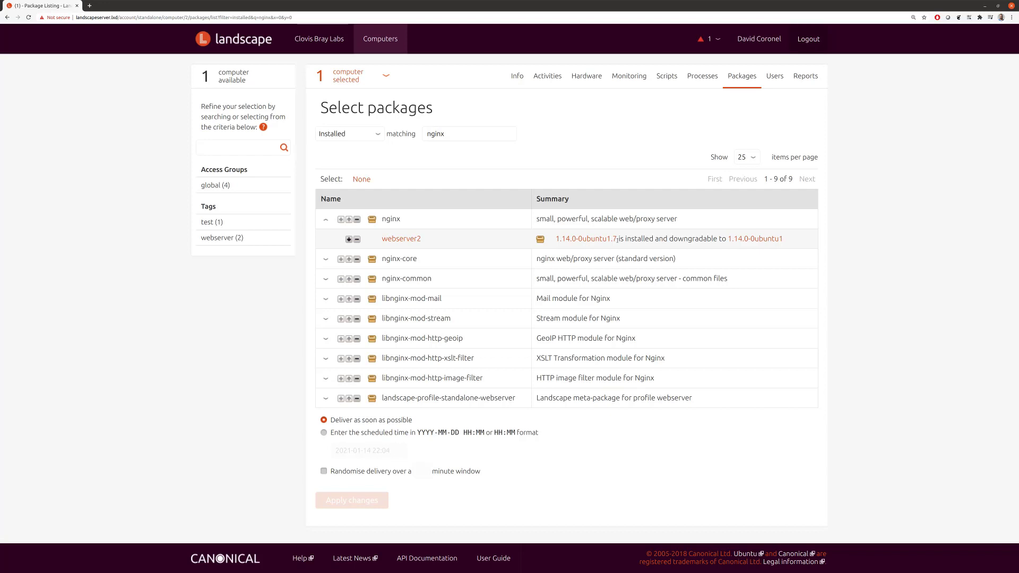
left_click(334, 224)
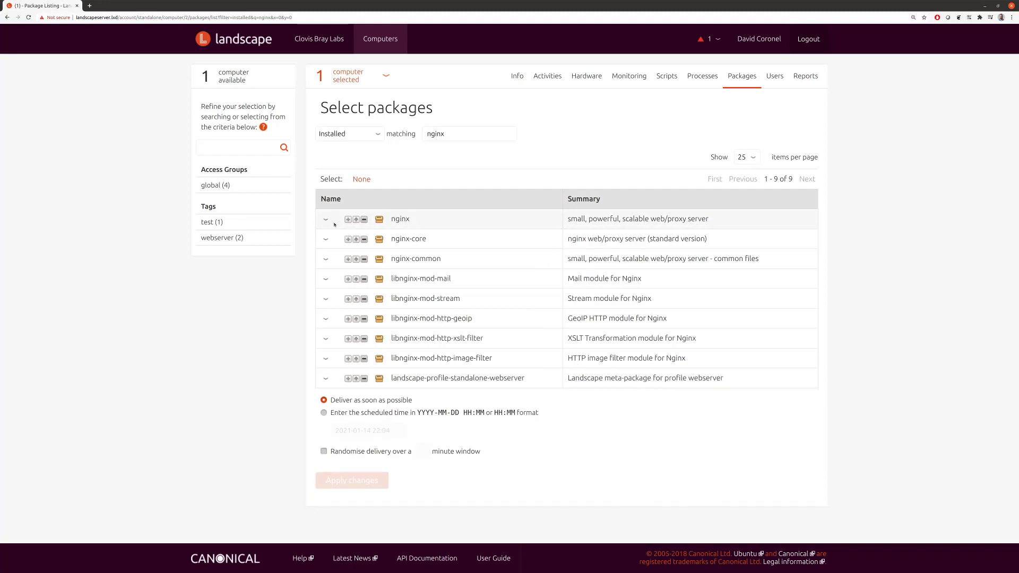
left_click(380, 220)
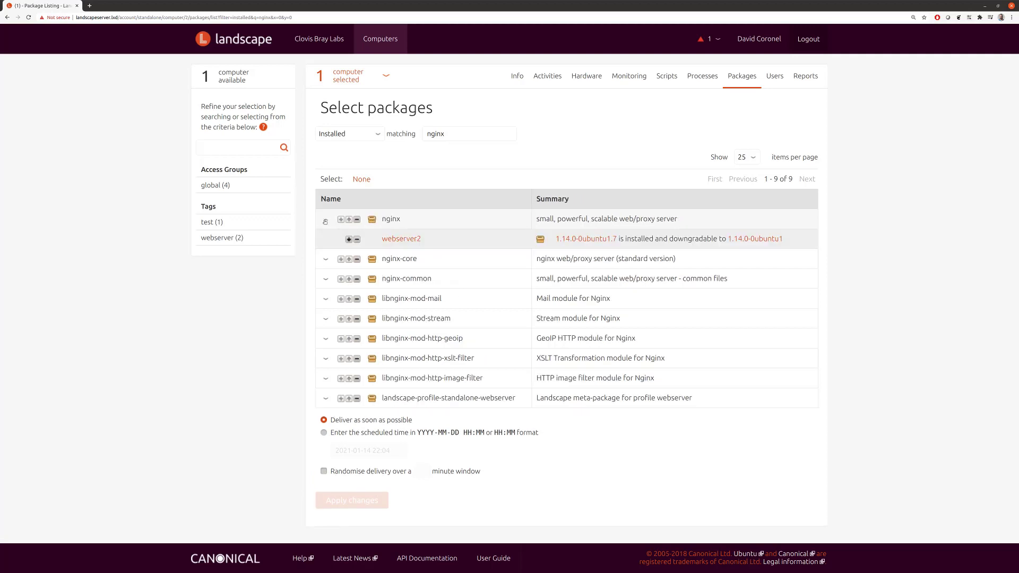
left_click(540, 239)
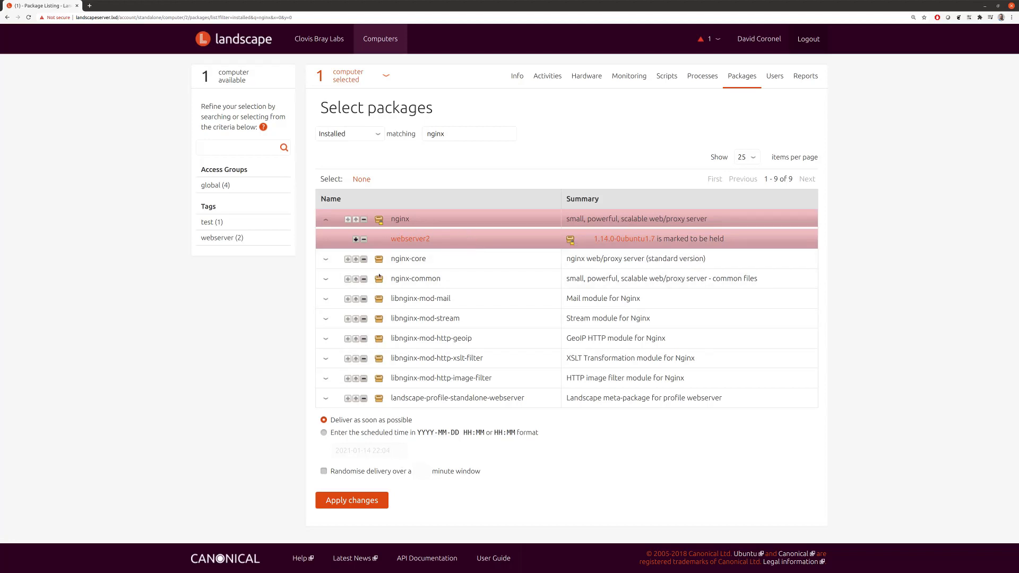
left_click(366, 501)
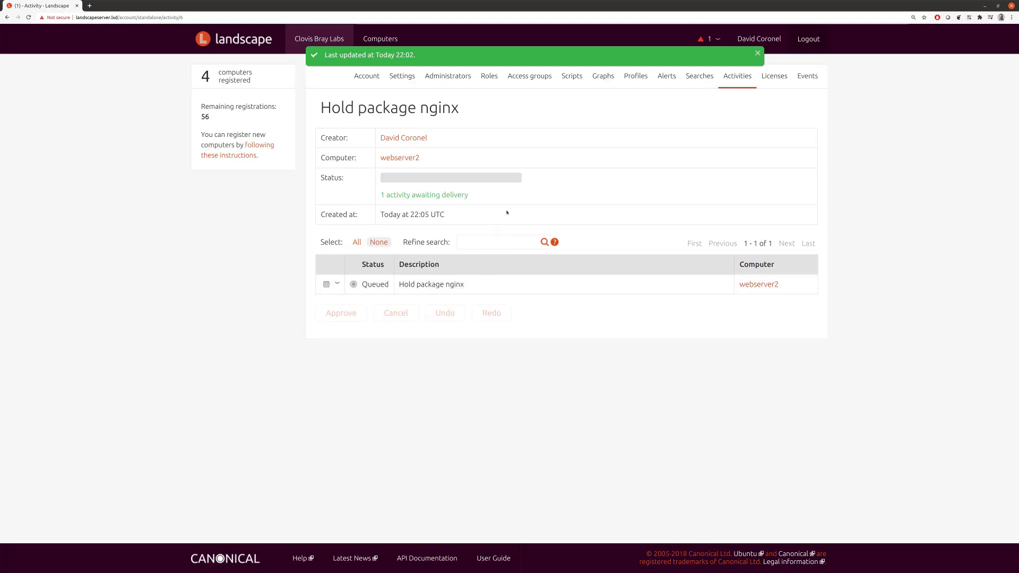
Step: Request upgrades of all possible packages from webserver3's Packages page
left_click(387, 38)
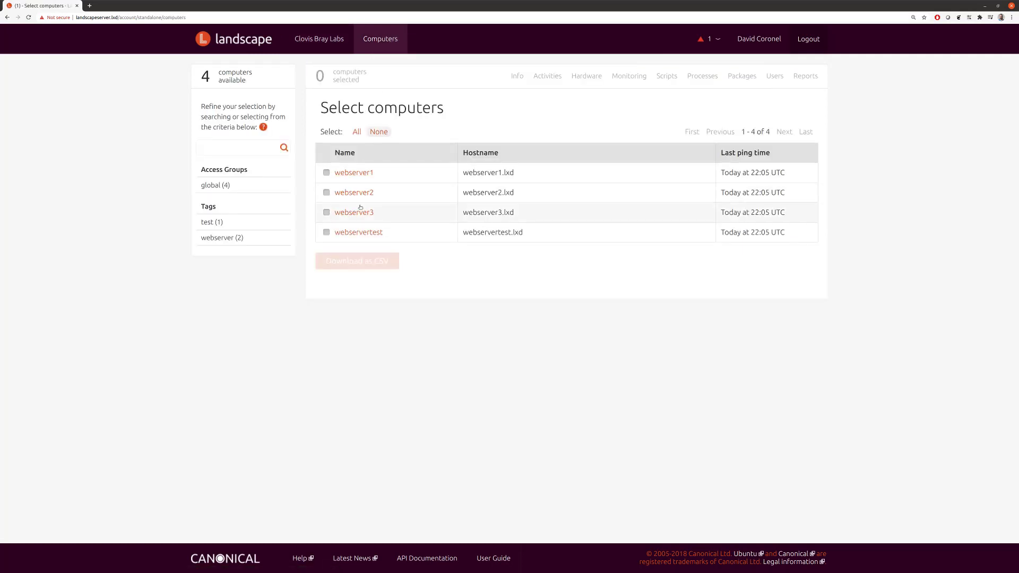
left_click(357, 213)
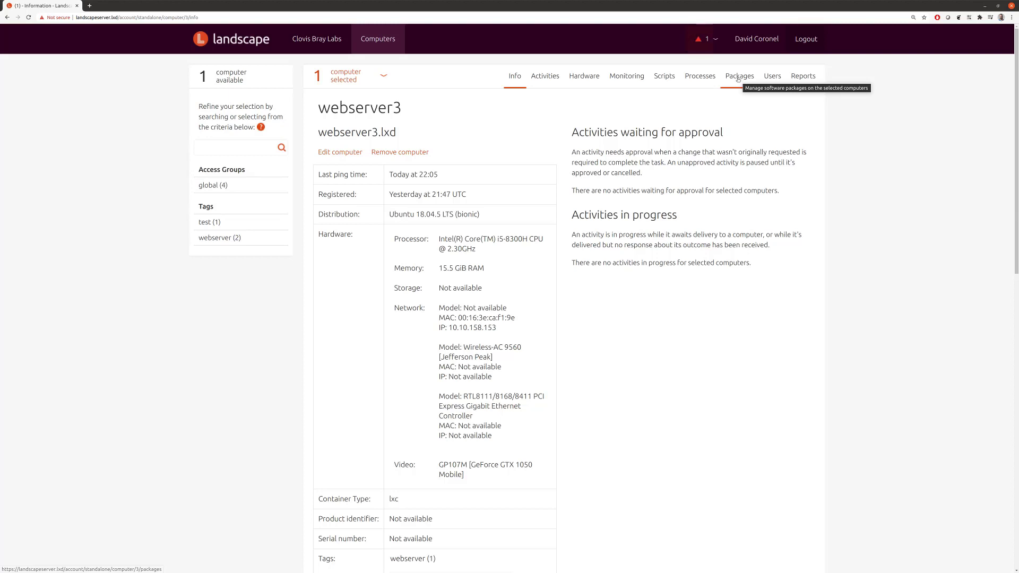
left_click(738, 79)
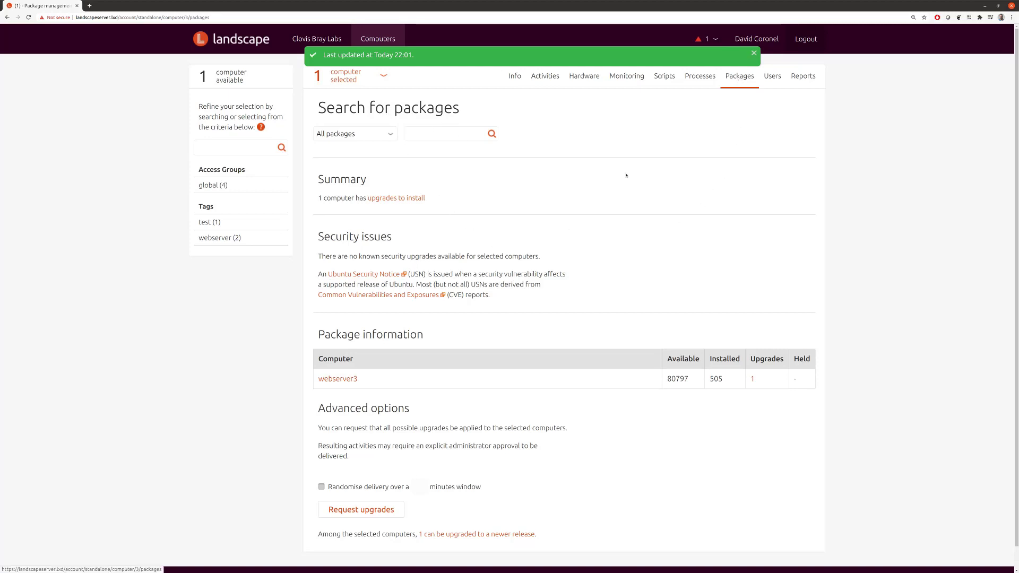
scroll(467, 238, "down", 1)
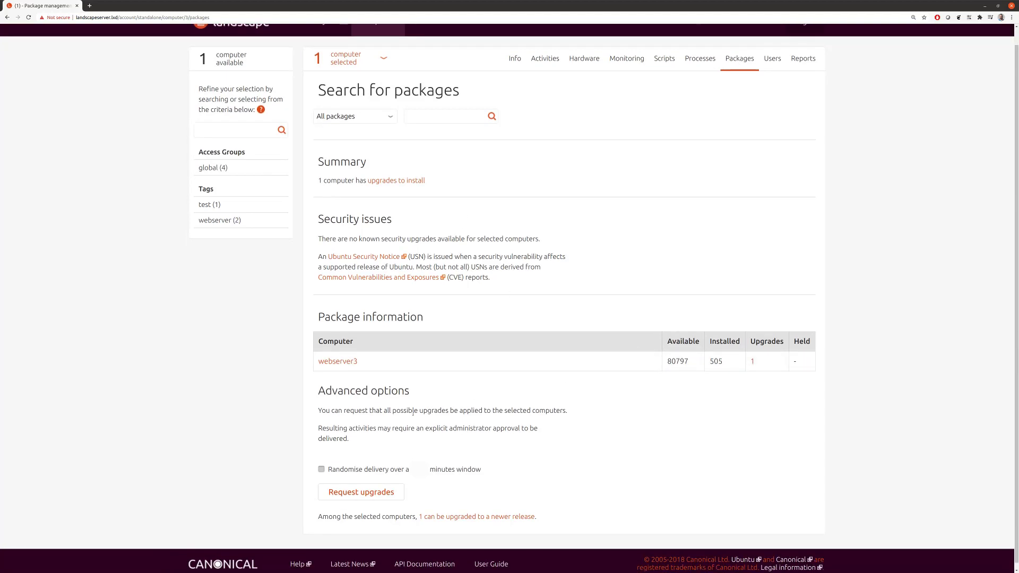
scroll(392, 419, "down", 1)
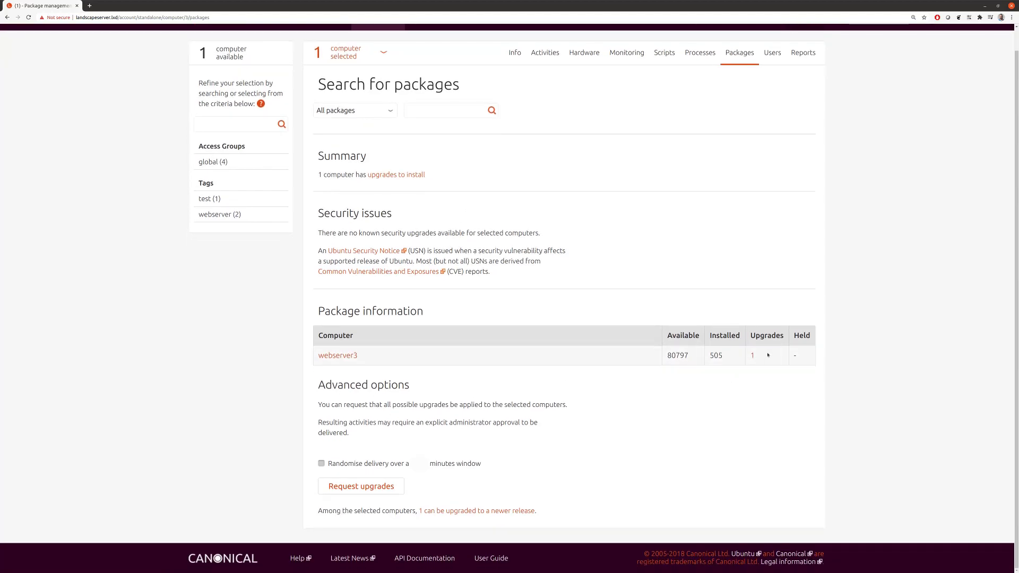
left_click(360, 486)
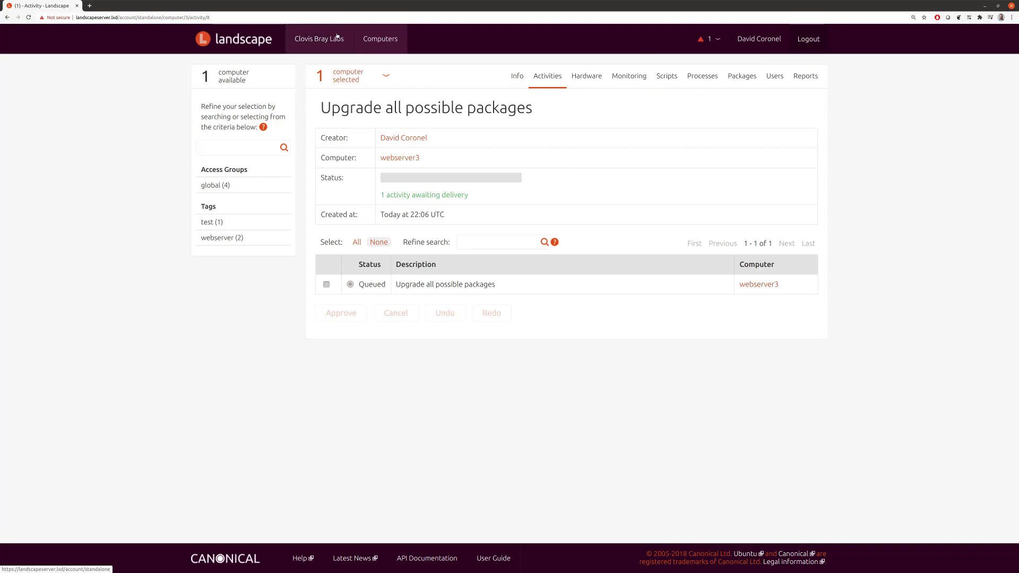
left_click(321, 40)
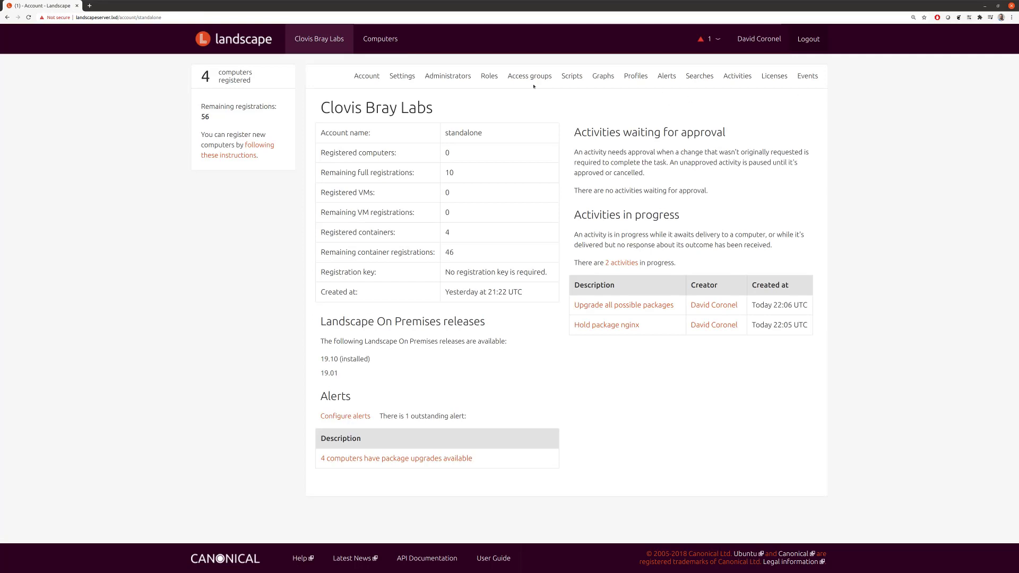
Step: Go to Profiles > Upgrade Profiles from the account menu and start a new upgrade profile
left_click(634, 79)
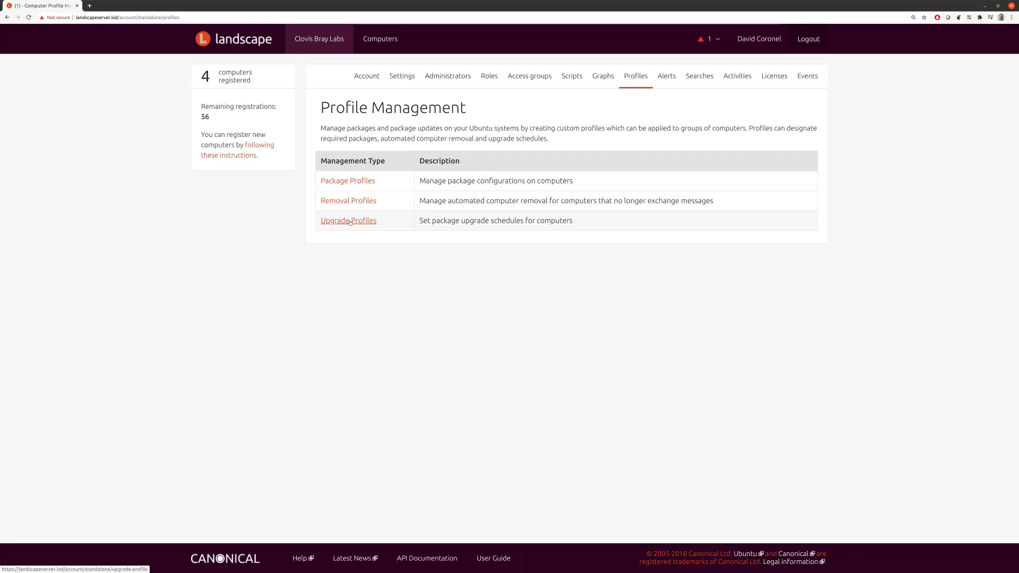
left_click(350, 221)
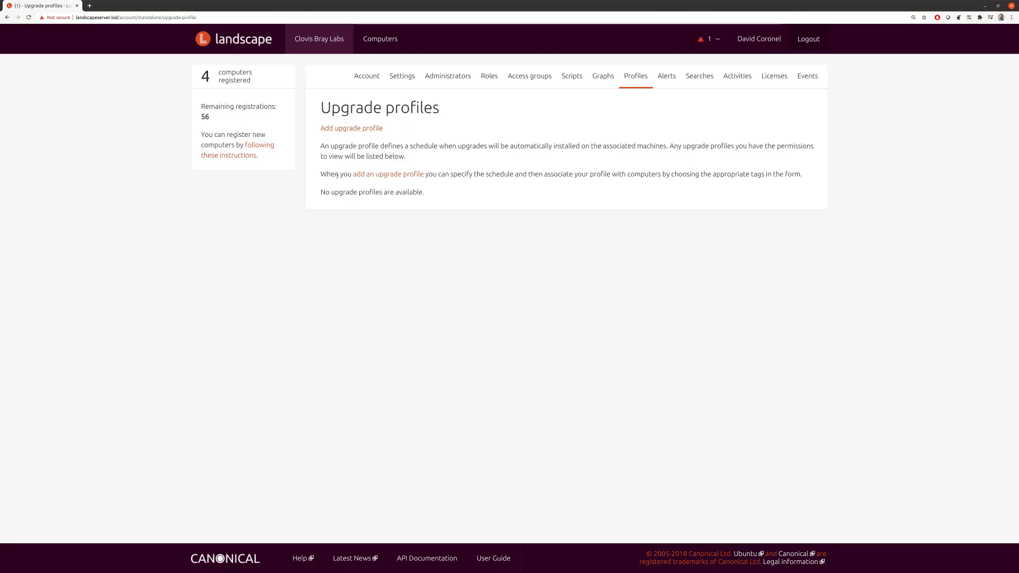
left_click(352, 128)
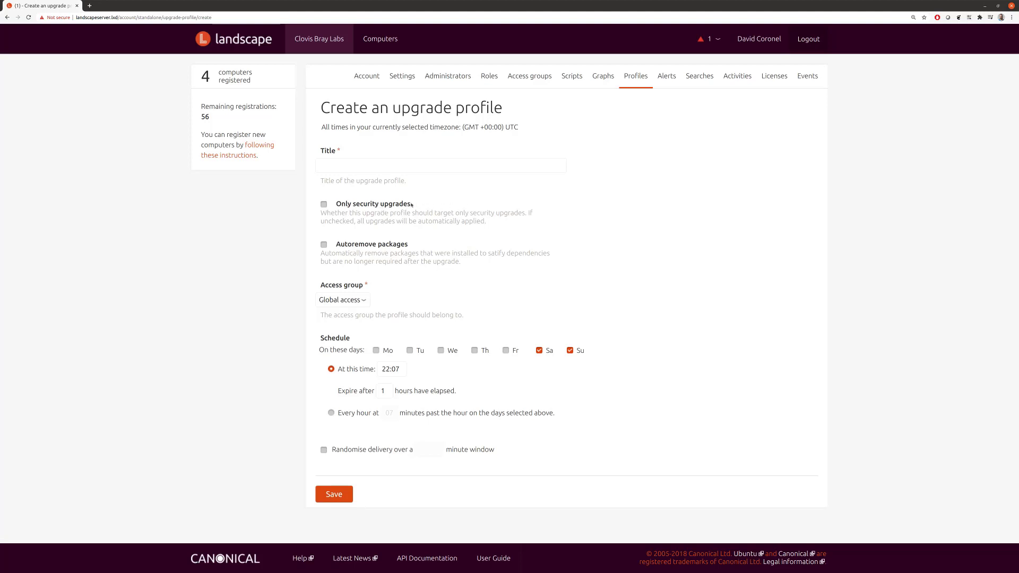
Step: Make the profile security-only, run Sundays at 06:00, titled 'security patches Sunday 6am UTC'
left_click(373, 205)
left_click(544, 352)
key("ctrl+a")
type("06:00")
left_click(418, 165)
type("security")
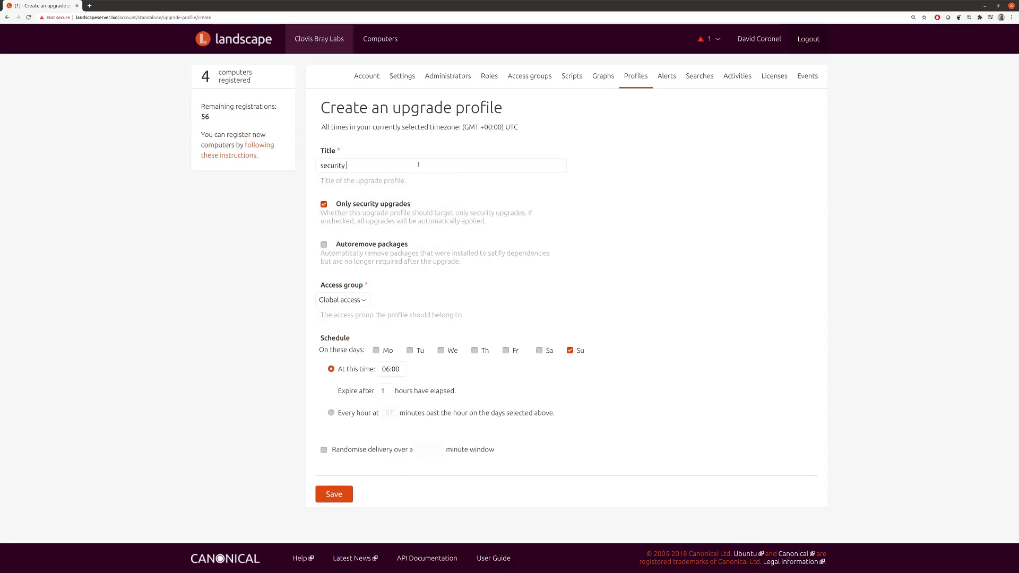
type(" patches Sunday 6am UTC")
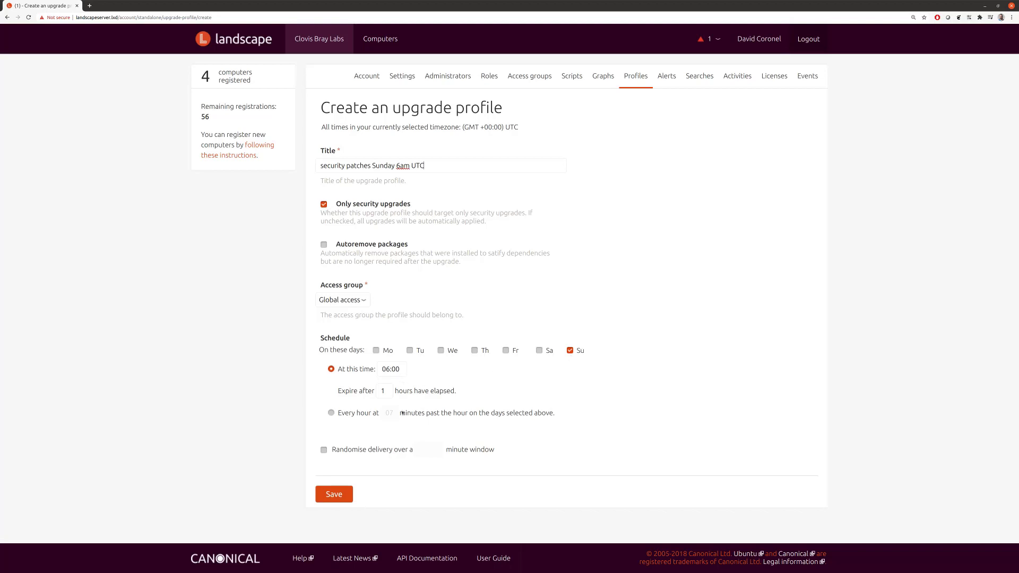
Step: Keep expiry at 1 hour and randomised delivery off, then save the upgrade profile
double_click(382, 391)
left_click(400, 390)
left_click(324, 451)
double_click(419, 451)
type("30")
key("ctrl+a")
key("BackSpace")
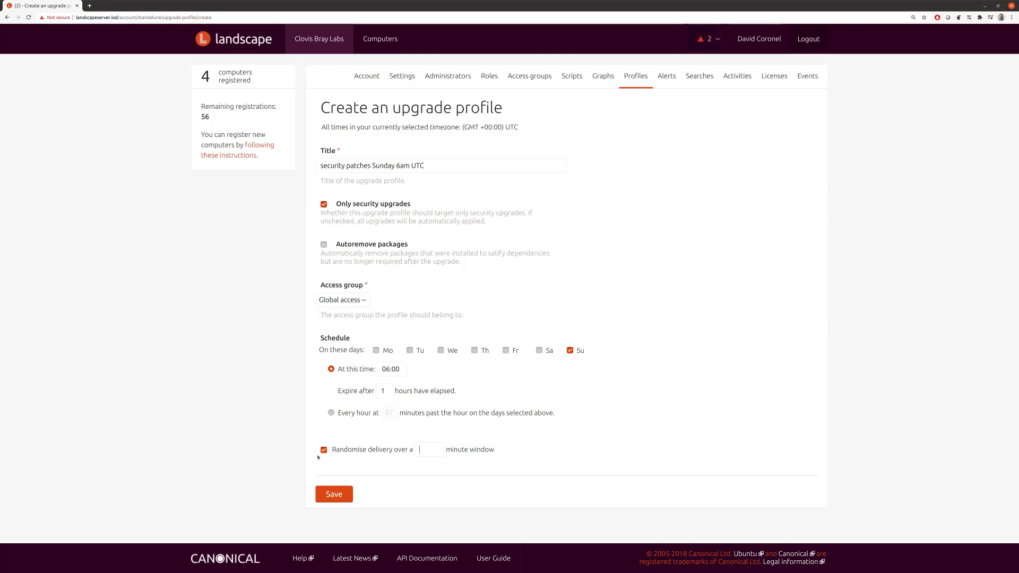
left_click(324, 450)
left_click(341, 501)
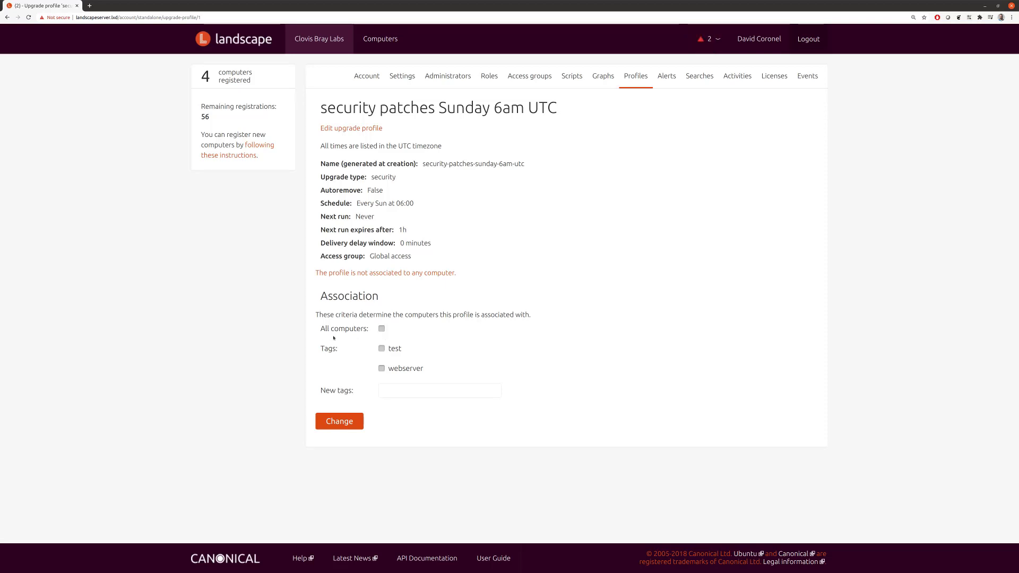
Step: Associate the profile with all computers, then reopen it from the Upgrade Profiles list
left_click(381, 329)
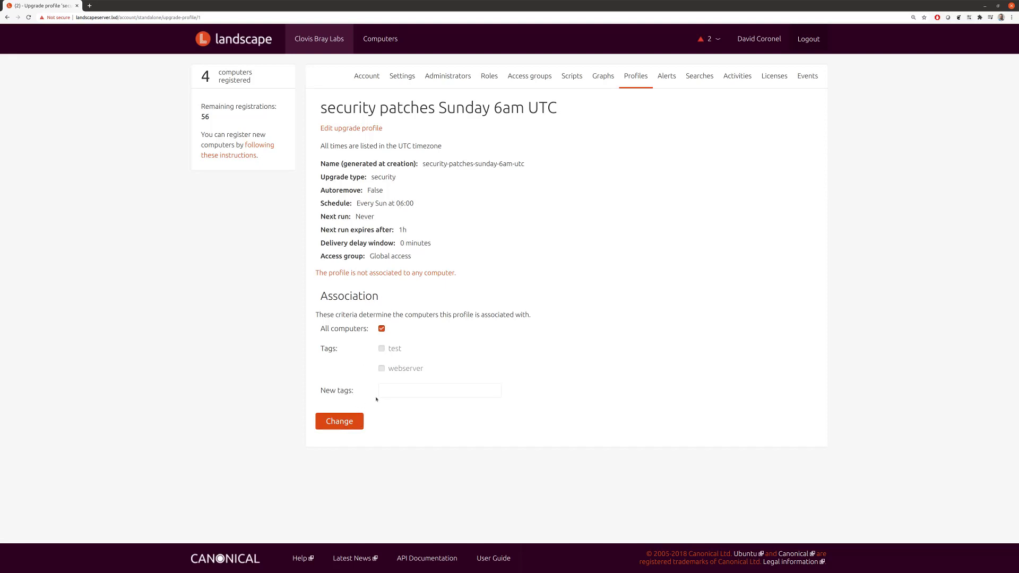
left_click(347, 425)
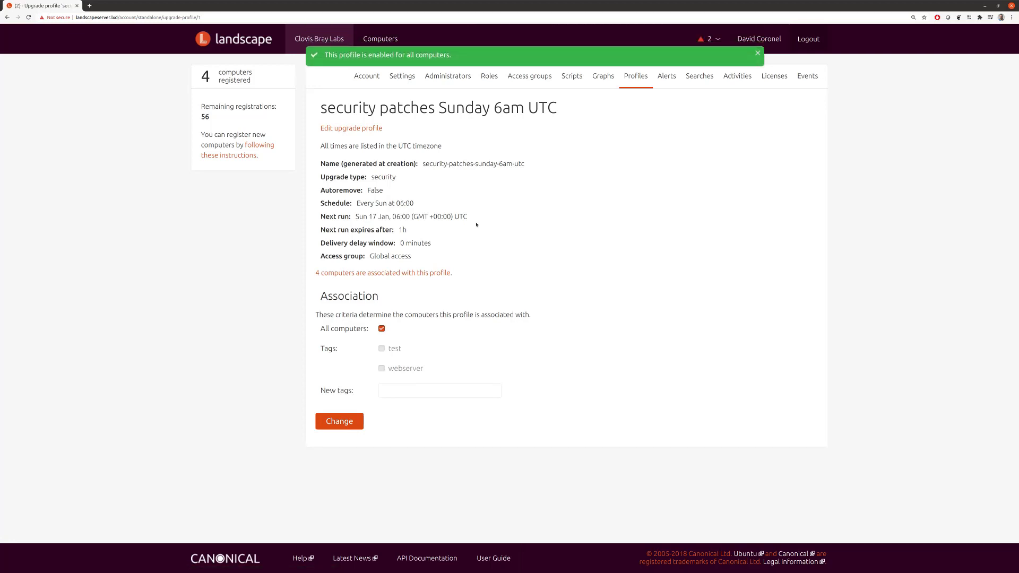
left_click(638, 77)
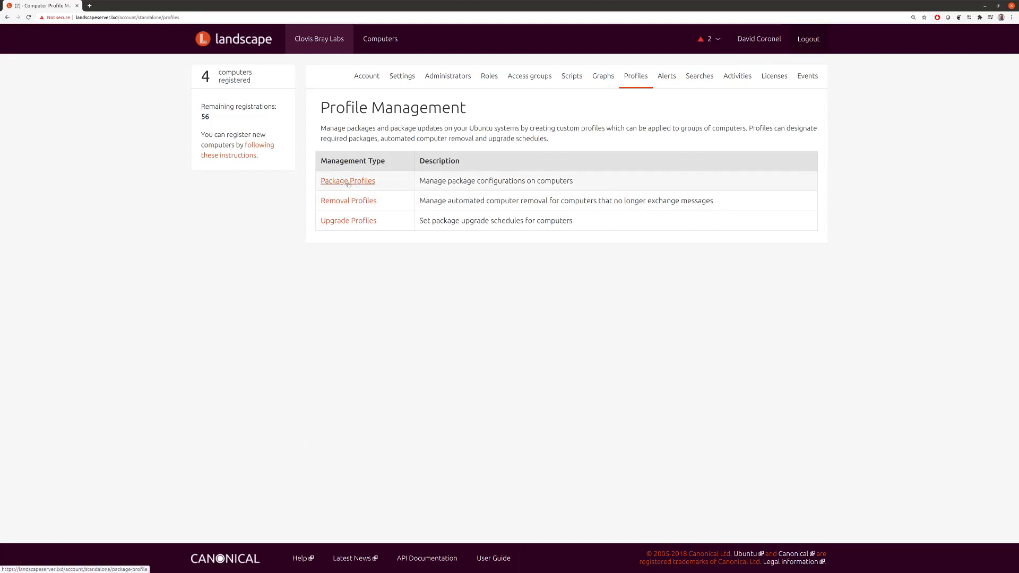
left_click(352, 221)
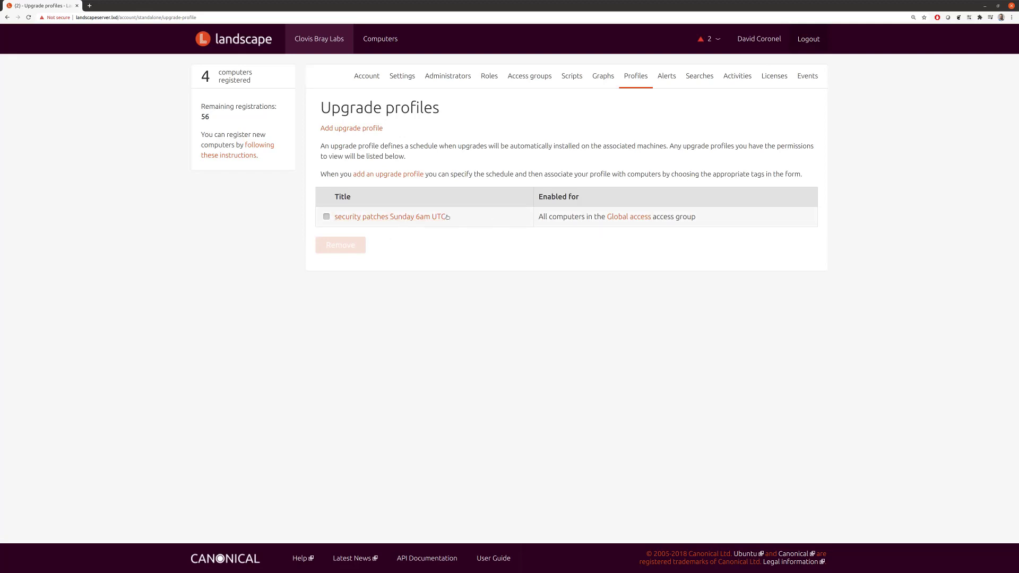
left_click(379, 217)
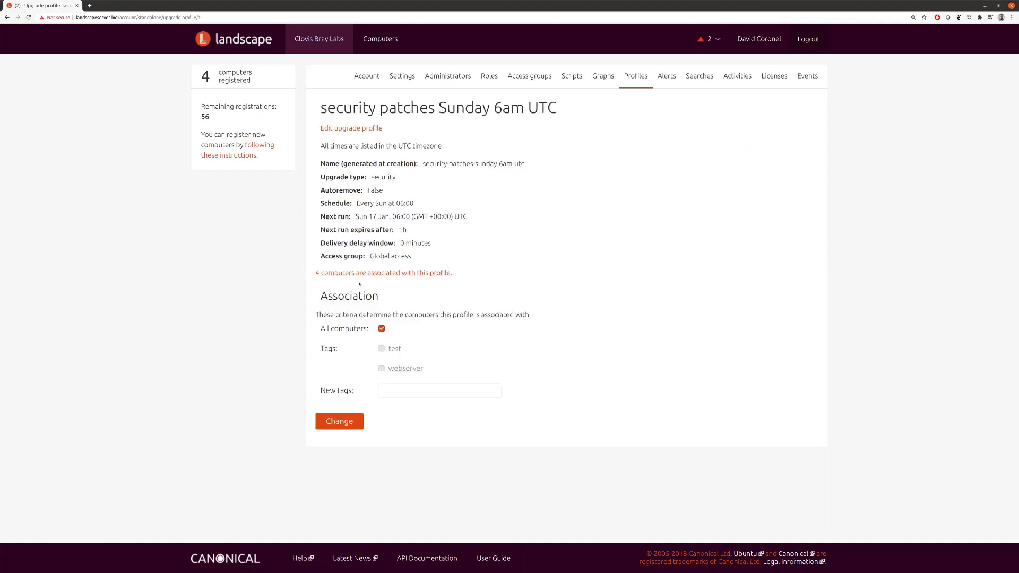
Step: Show the 4 computers associated with the 'security patches Sunday 6am UTC' profile
left_click(392, 273)
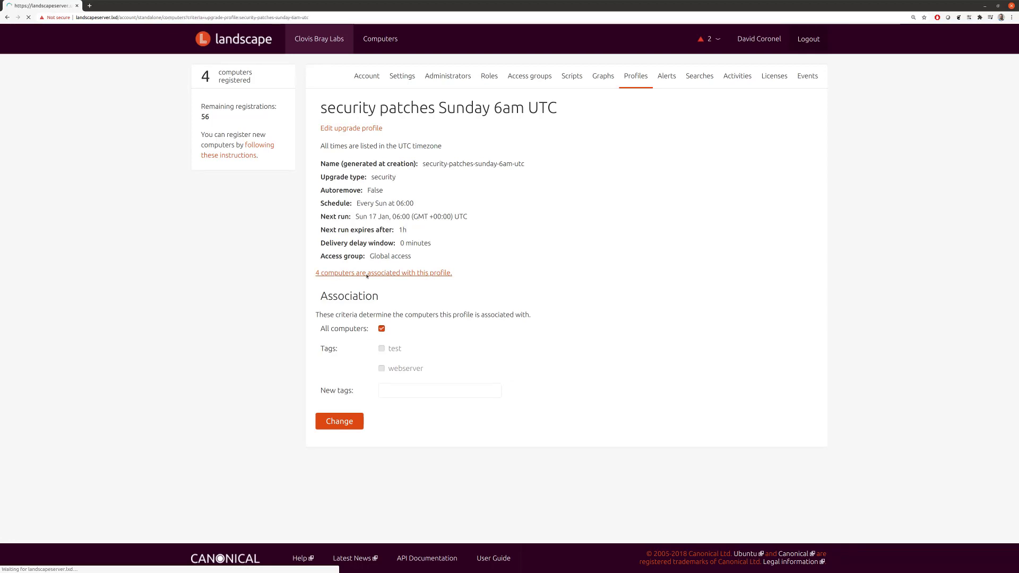
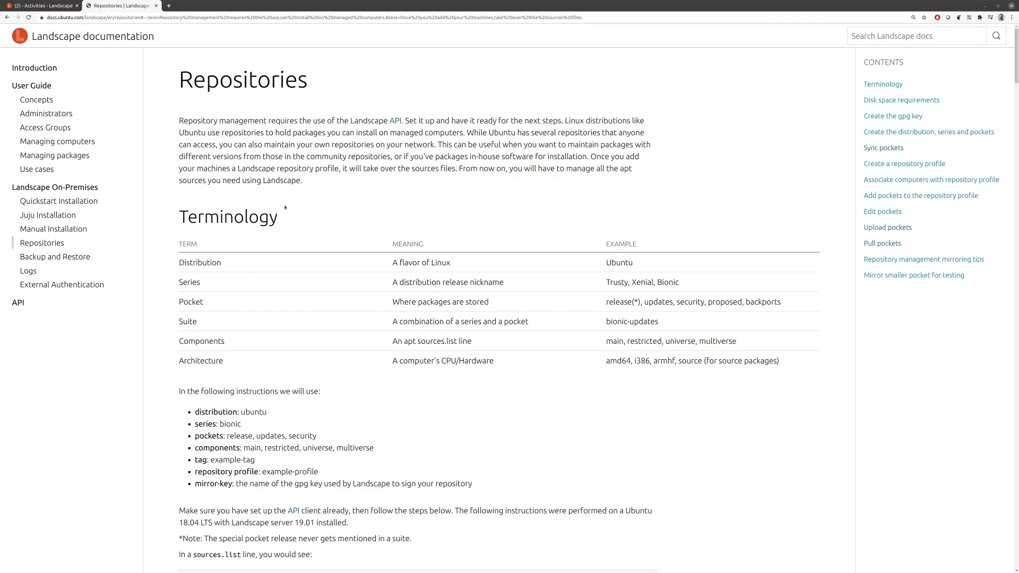
Step: Scroll the Repositories guide to 'Create the gpg key' and select the landscape-api import-gpg-key command line
scroll(285, 208, "down", 1)
scroll(268, 187, "down", 2)
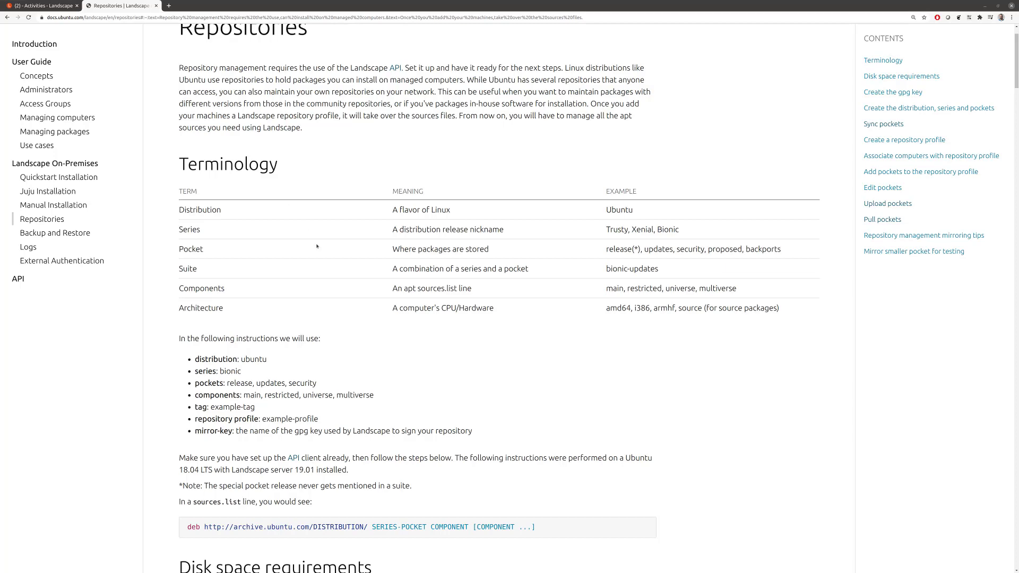
scroll(317, 247, "down", 5)
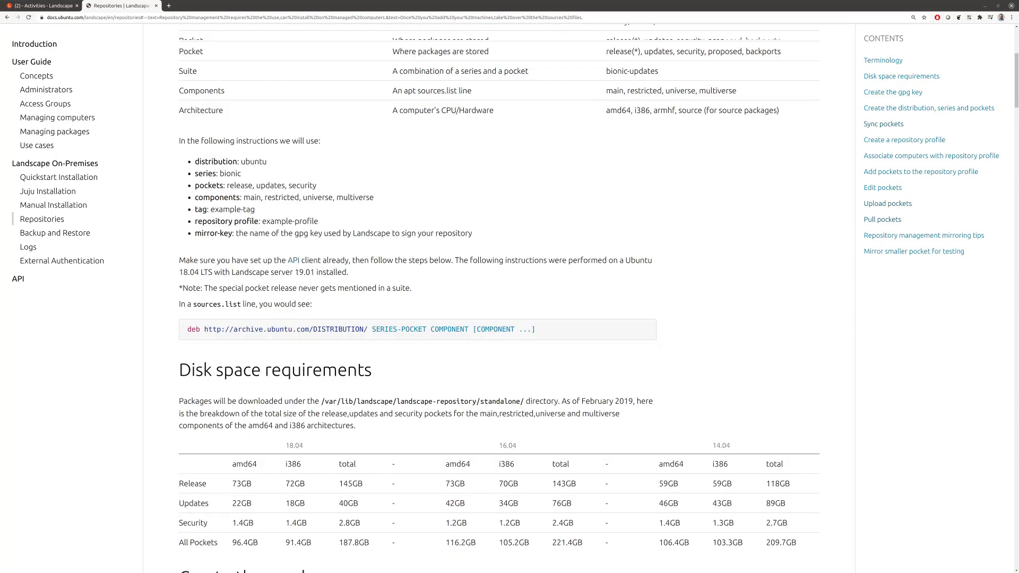
scroll(291, 281, "down", 2)
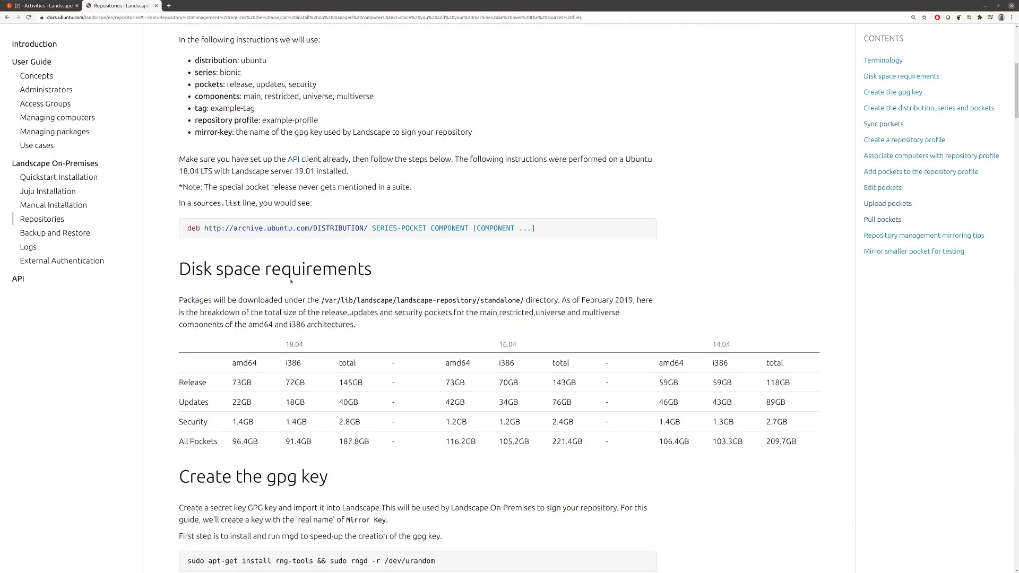
scroll(291, 281, "down", 5)
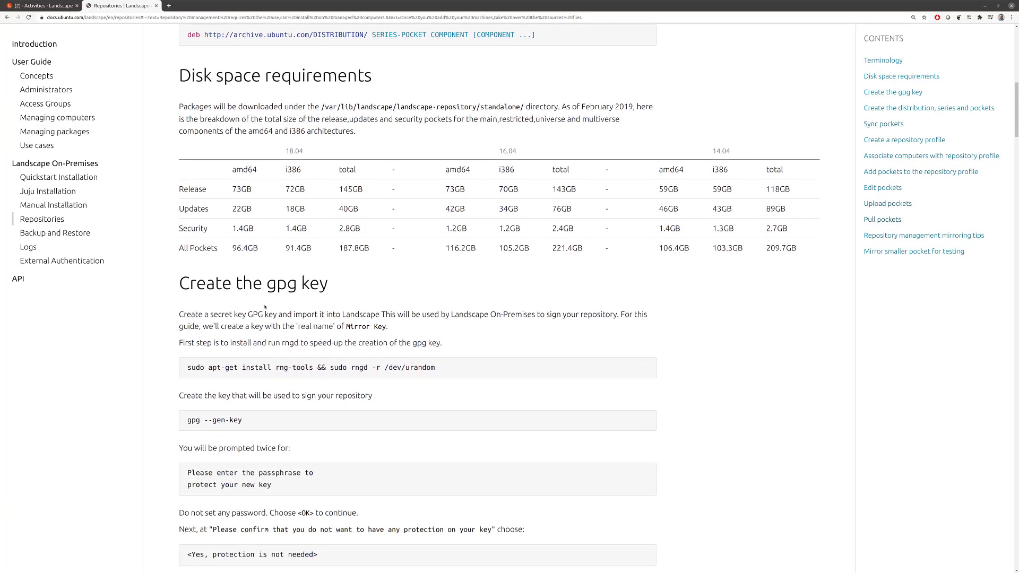
scroll(265, 307, "down", 2)
left_click_drag(206, 217, 315, 221)
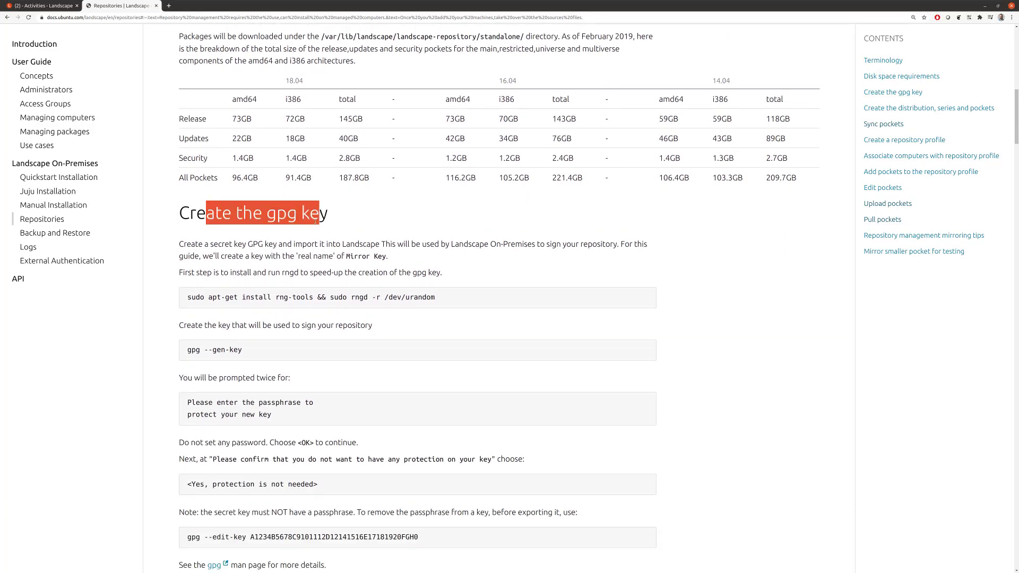
scroll(315, 221, "down", 1)
left_click(313, 223)
scroll(276, 231, "down", 1)
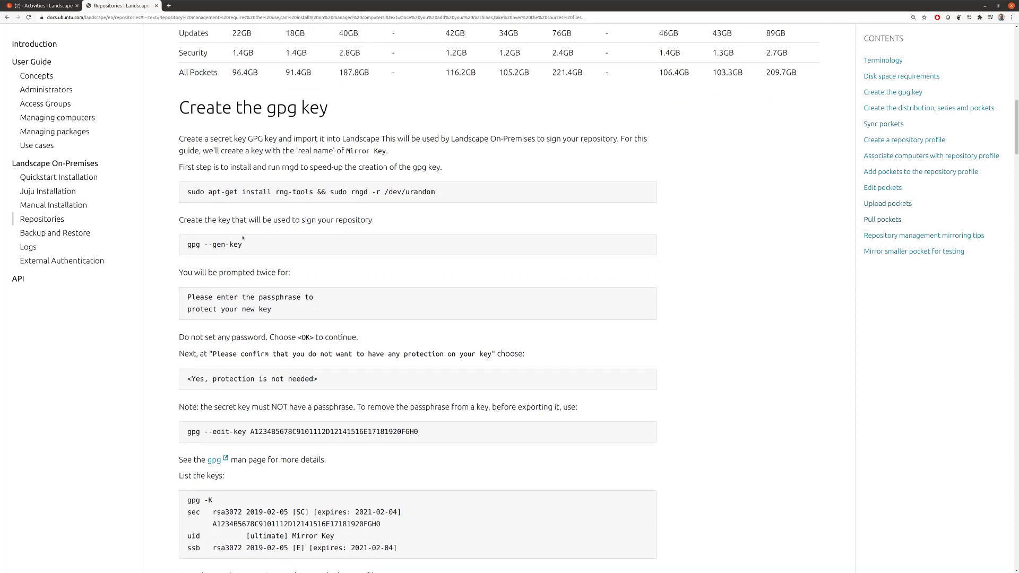
scroll(243, 238, "down", 1)
scroll(241, 241, "down", 5)
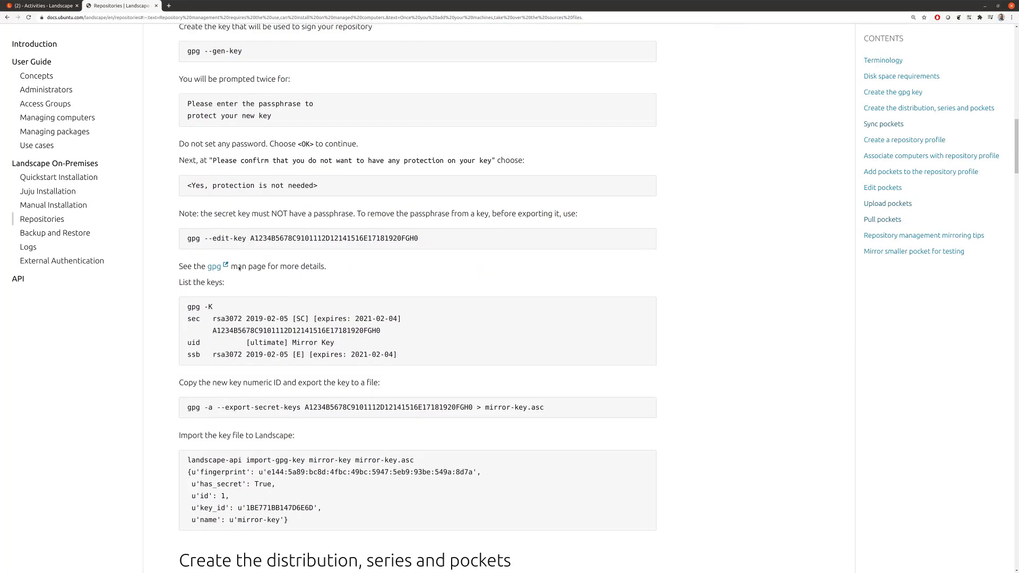
scroll(240, 270, "down", 1)
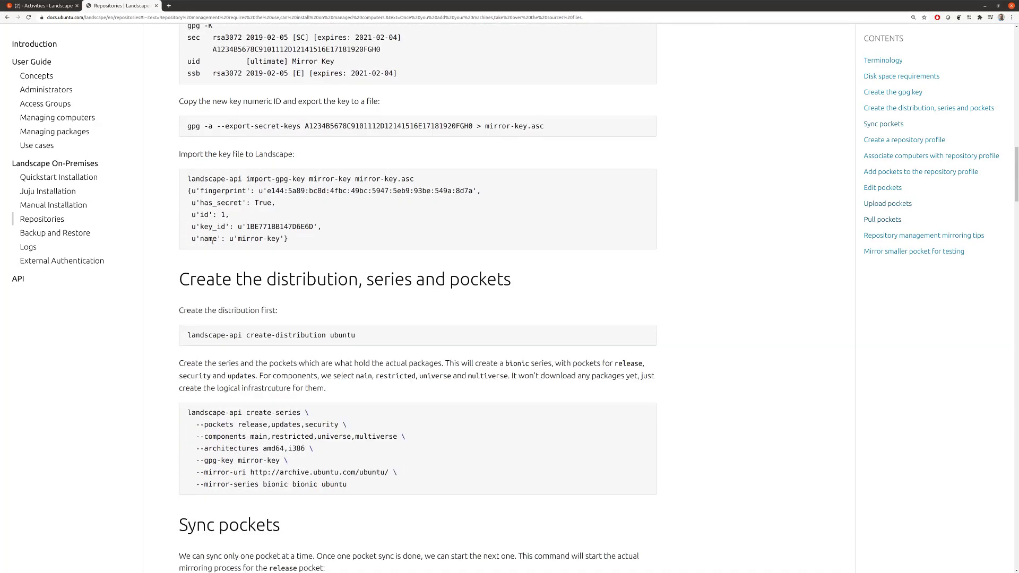
left_click_drag(194, 181, 268, 179)
triple_click(197, 182)
key("ctrl+c")
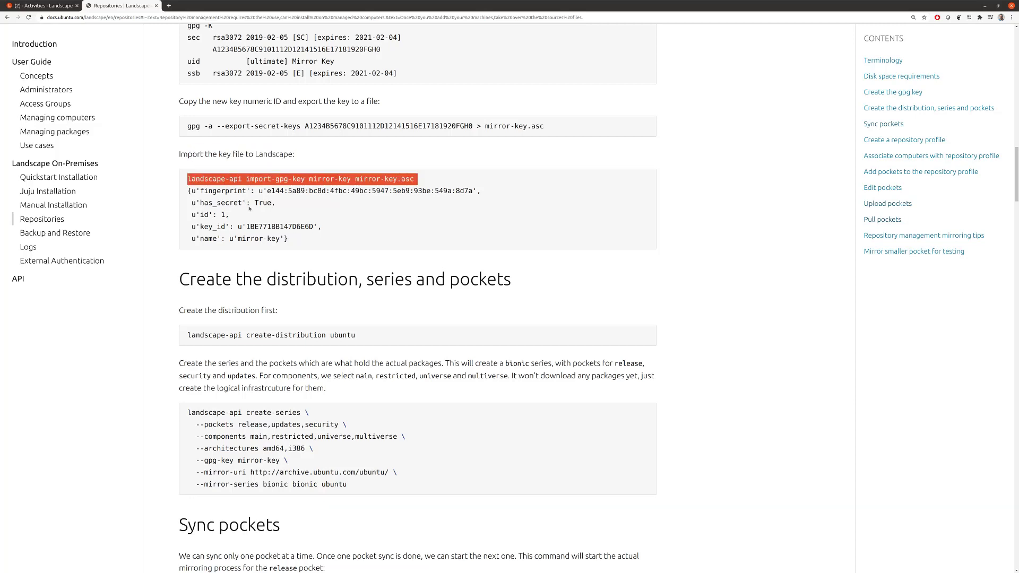
Step: List files with ls -ltr and run the pasted import-gpg-key command, which fails as not found
key("alt+Tab")
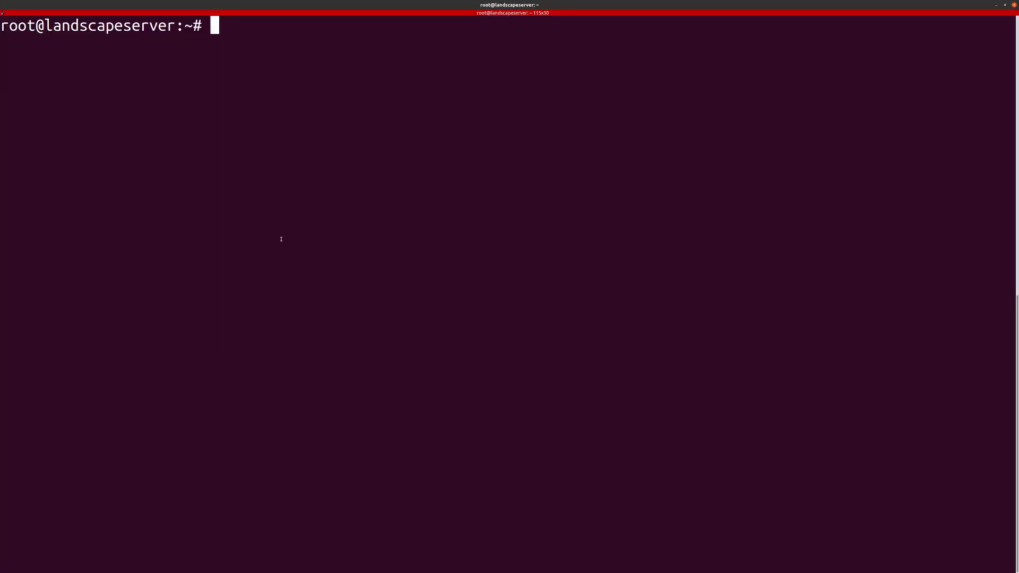
type("ls -ltr")
key("Return")
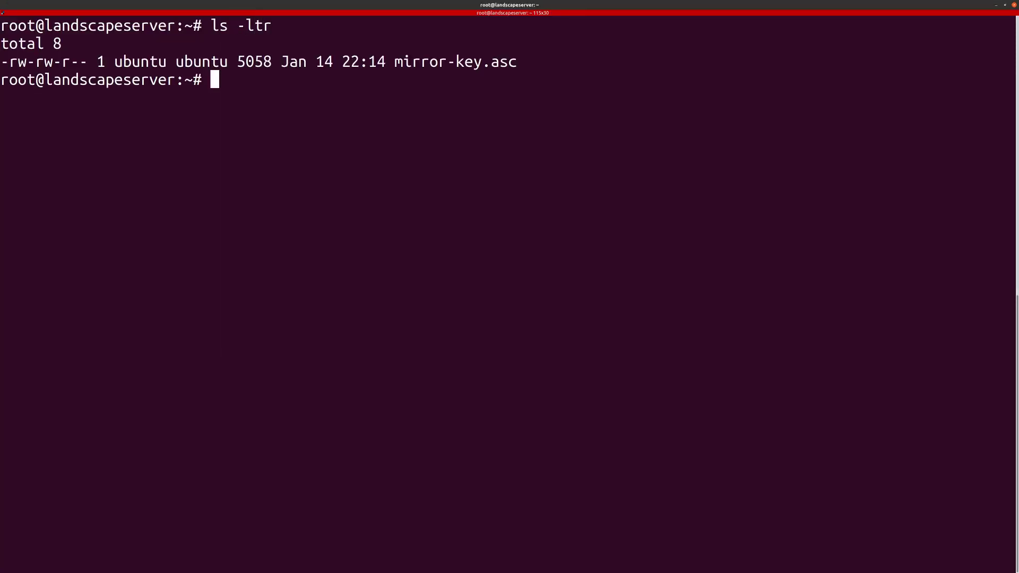
key("ctrl+shift+v")
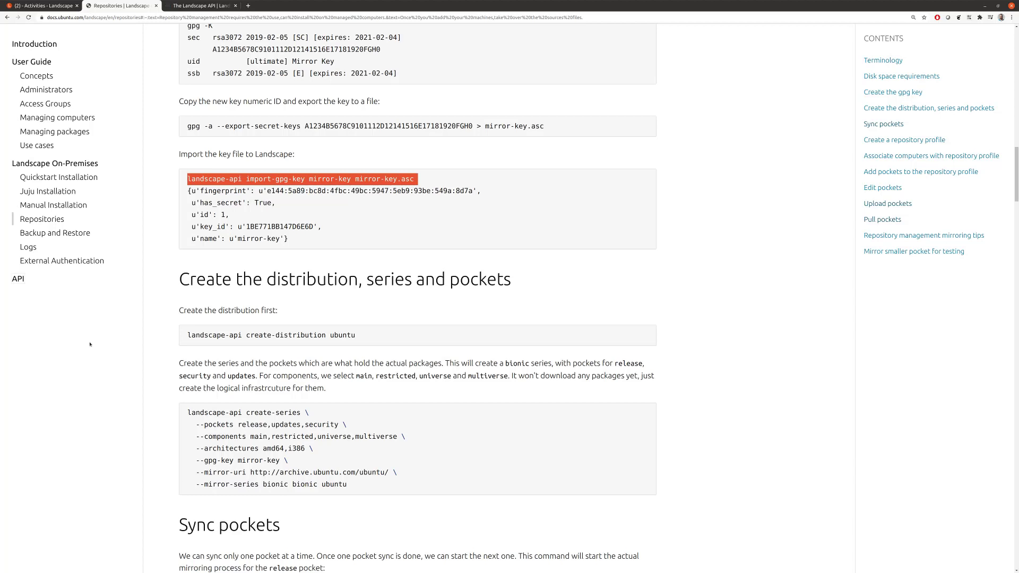
Step: Add the ppa:landscape/landscape-api repository with sudo add-apt-repository, confirming the prompt
key("ctrl+Tab")
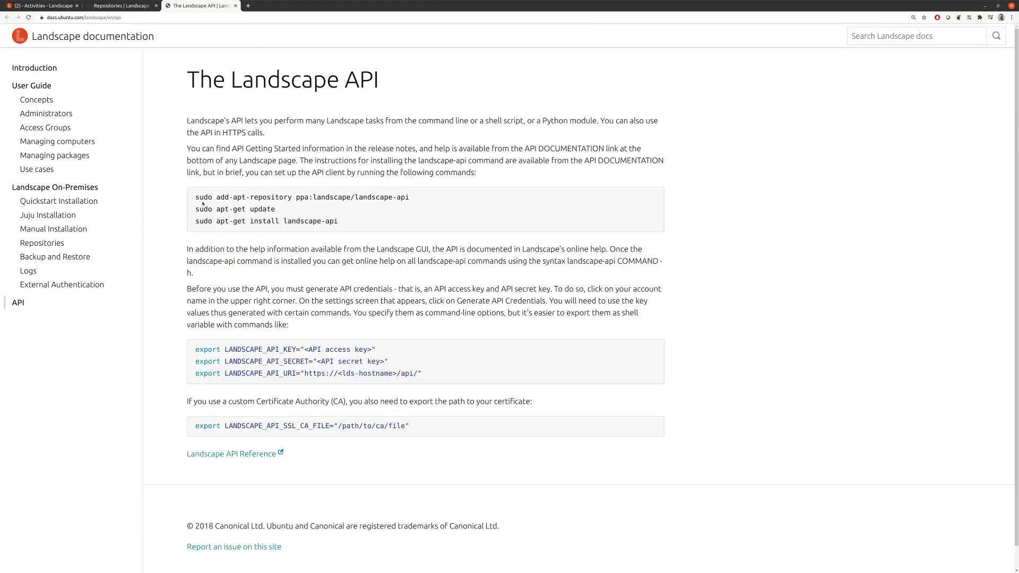
left_click_drag(196, 197, 396, 195)
key("ctrl+c")
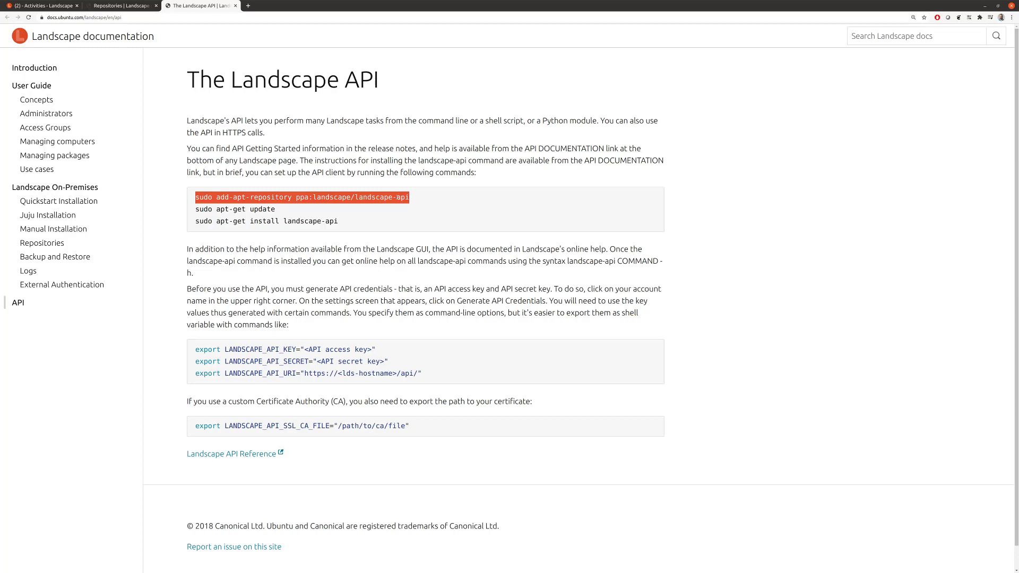
key("alt+Tab")
key("ctrl+shift+v")
key("Return")
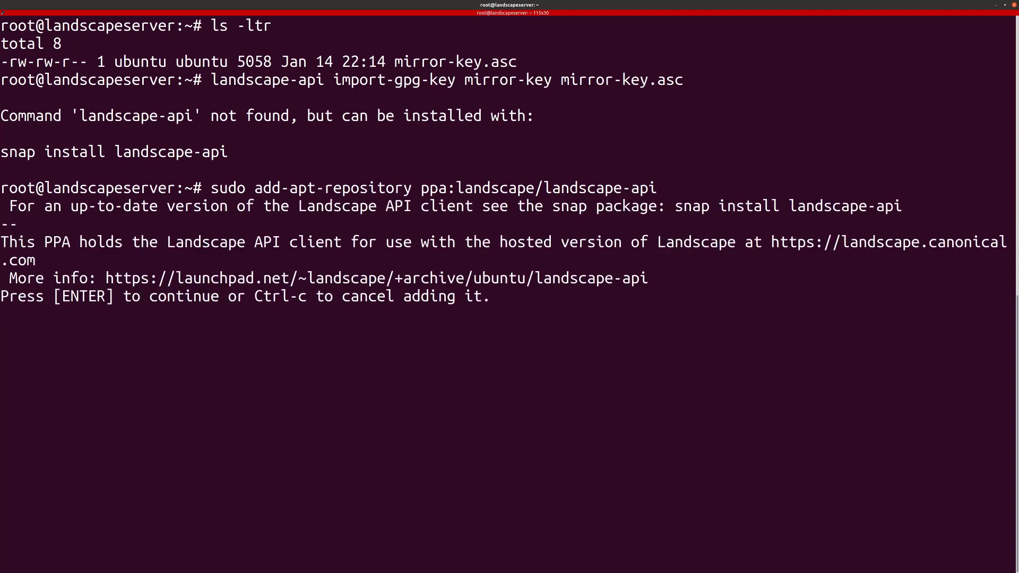
key("Return")
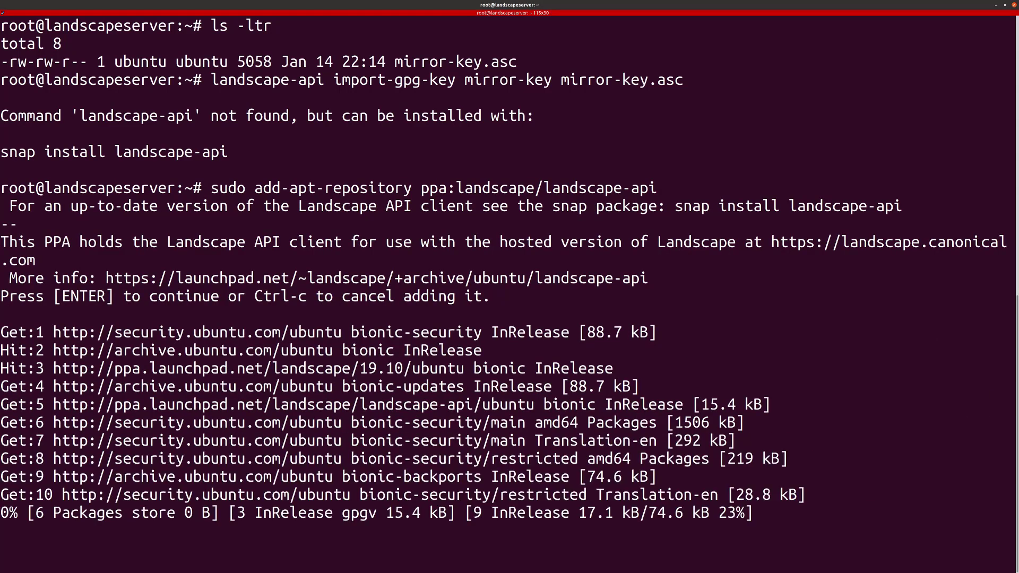
Step: Install the landscape-api package with sudo apt-get install landscape-api
key("alt+Tab")
left_click_drag(196, 221, 330, 221)
key("ctrl+c")
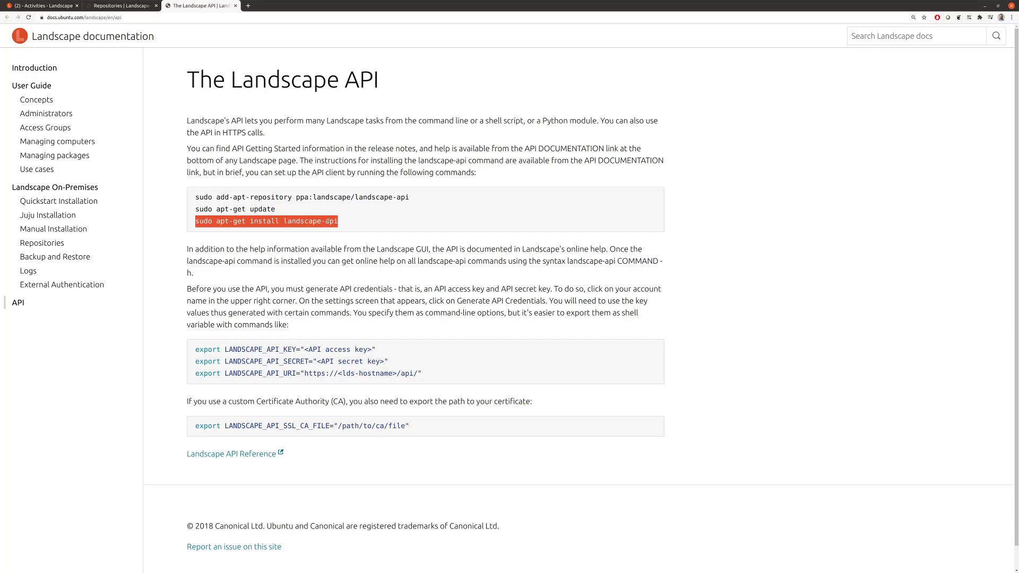
key("alt+Tab")
key("ctrl+shift+v")
key("Return")
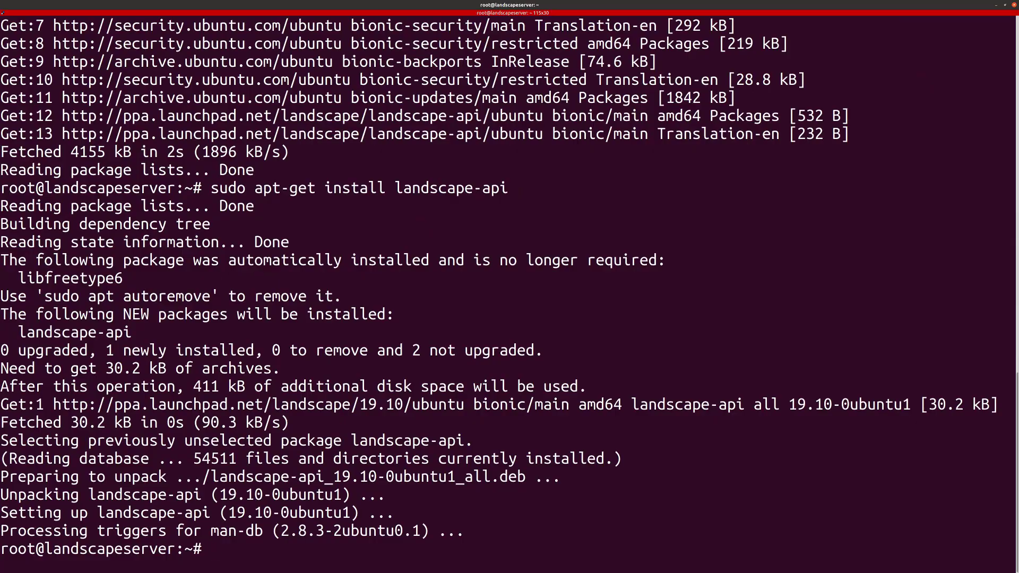
Step: Scroll the API documentation down to the export lines and try selecting them
key("alt+Tab")
scroll(340, 240, "down", 1)
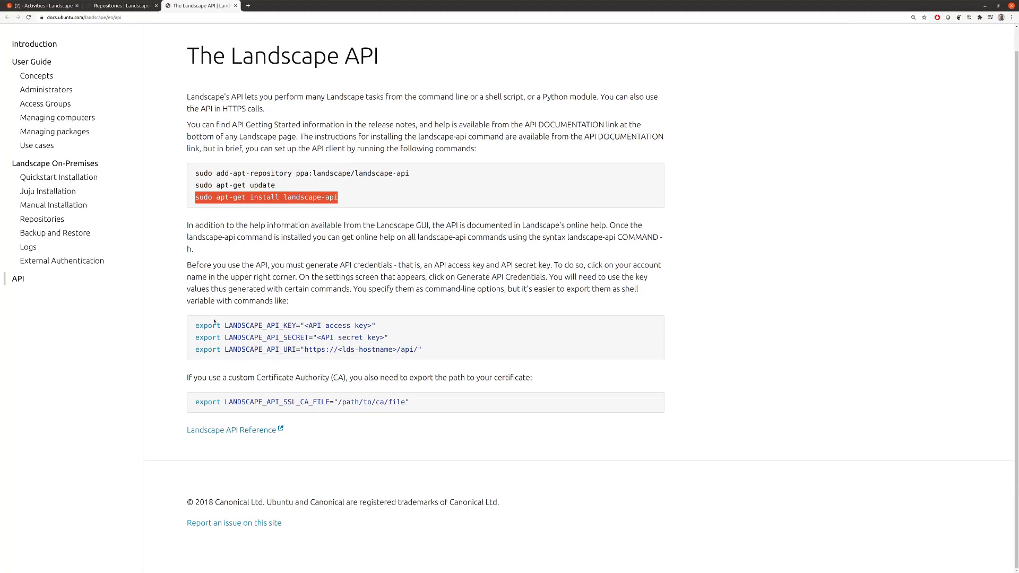
left_click_drag(203, 326, 424, 354)
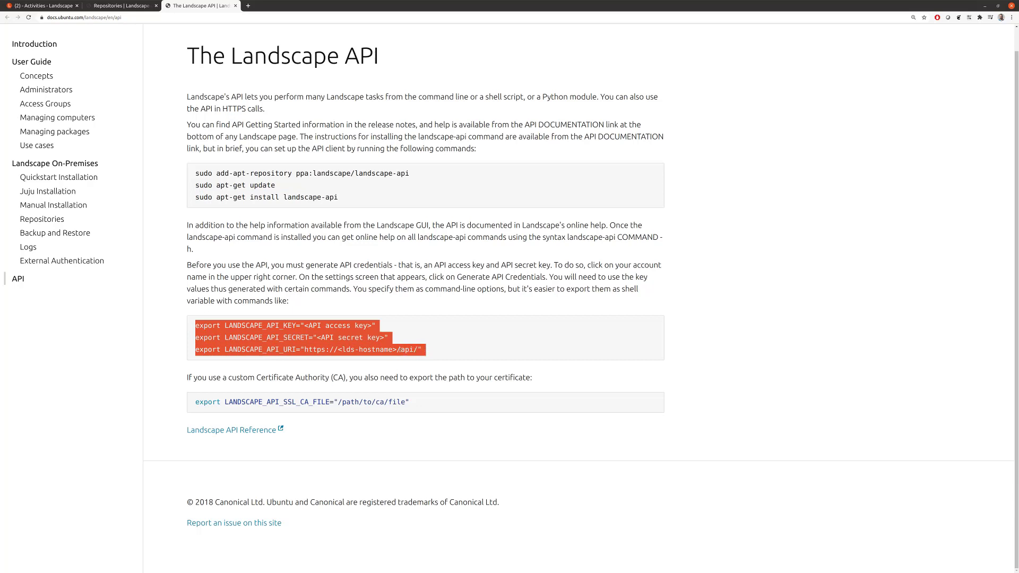
left_click(318, 296)
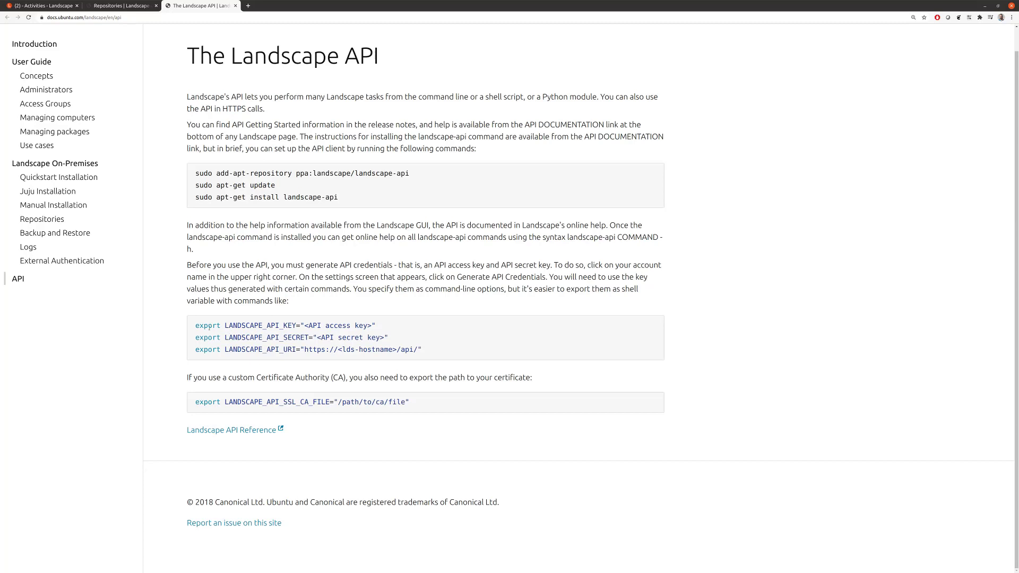
left_click_drag(209, 328, 289, 327)
left_click(288, 328)
double_click(207, 327)
left_click(269, 328)
Step: Open a new landscape-api.rc file in vi, ready for inserting text
key("alt+Tab")
type("vi")
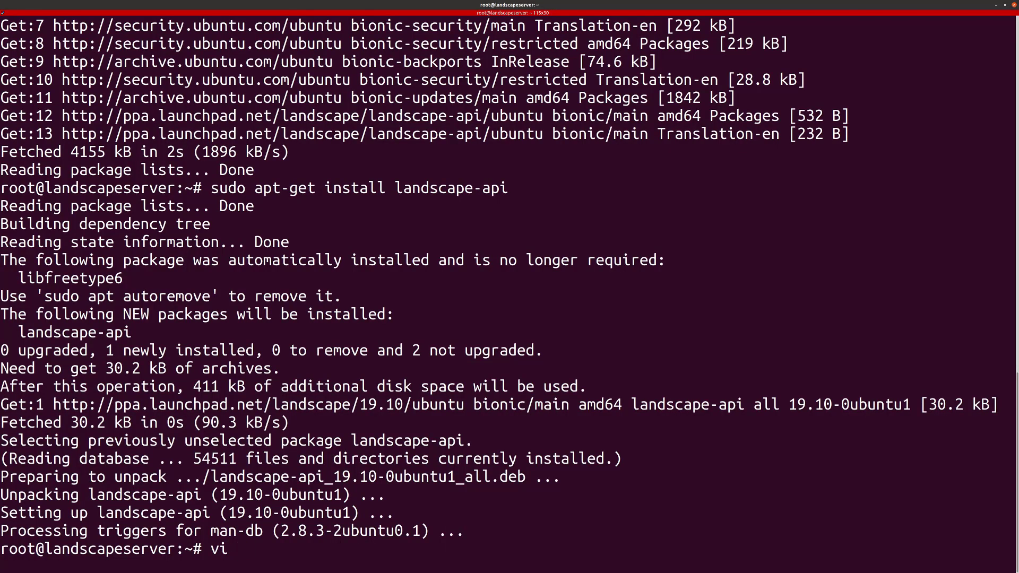
type(" landscape-api.rc")
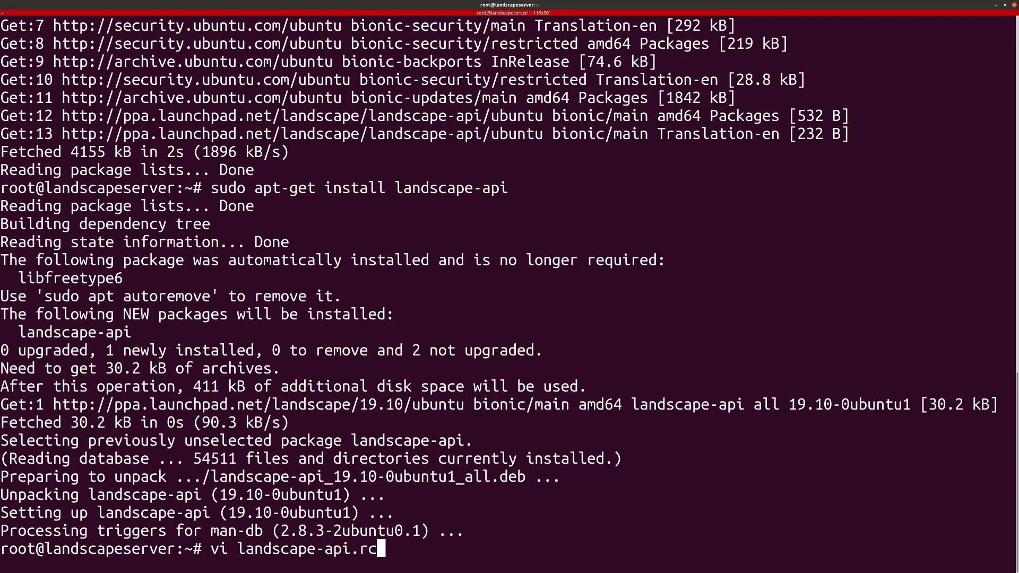
key("Return")
key("i")
Step: Copy the export lines, including the CA file one, from the docs into the file
key("alt+Tab")
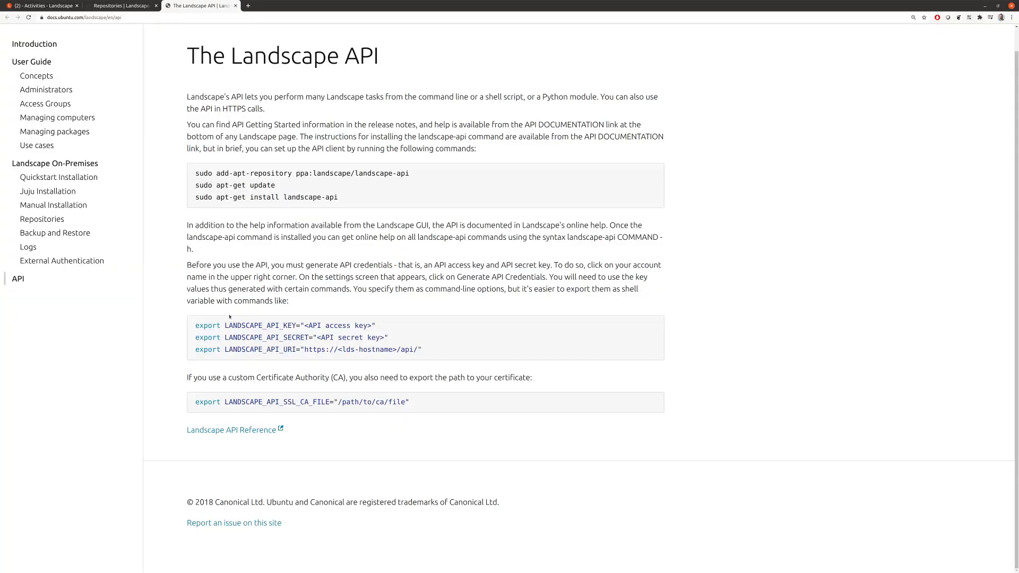
left_click_drag(214, 325, 413, 407)
key("ctrl+c")
key("alt+Tab")
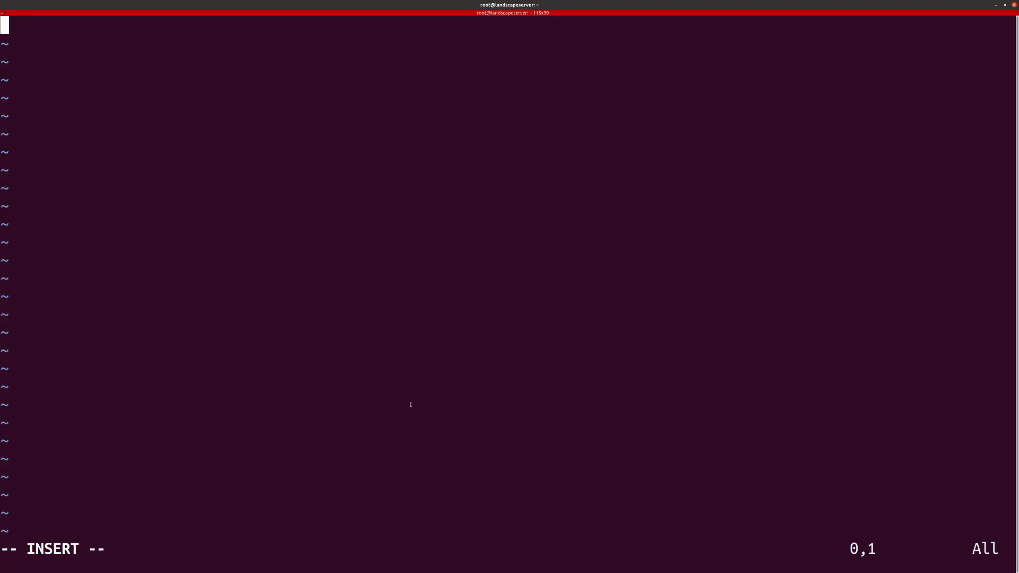
key("ctrl+shift+v")
Step: Delete the stray explanatory sentence and blank lines, leaving four LANDSCAPE_API export lines
key("Escape")
key("k")
key("k")
key("k")
key("d")
key("d")
key("d")
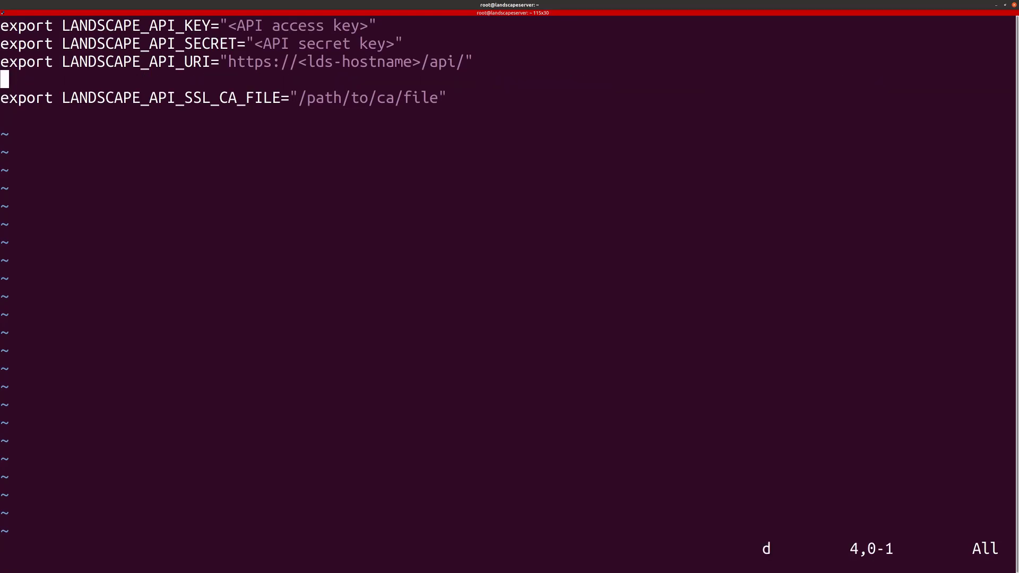
key("d")
key("j")
key("d")
key("d")
key("k")
key("k")
key("k")
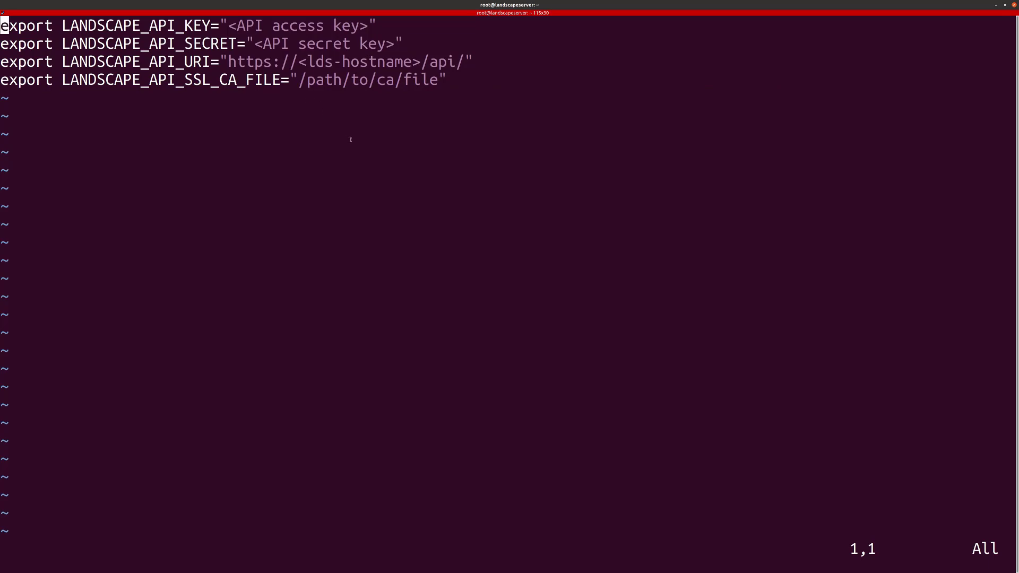
key("alt+Tab")
key("ctrl+1")
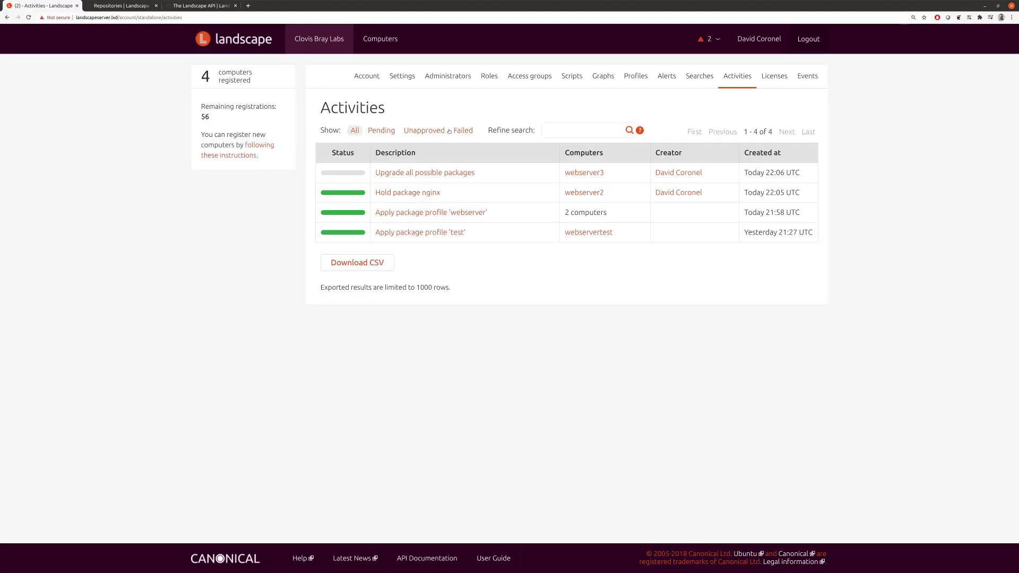
Step: Generate API keys in account settings and paste the access key into its export line
left_click(760, 41)
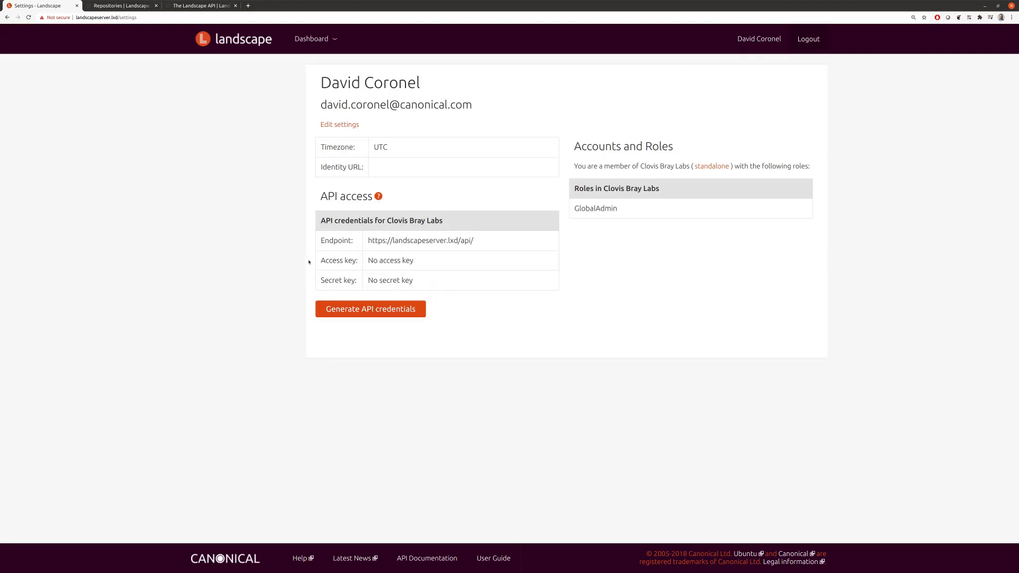
left_click(380, 312)
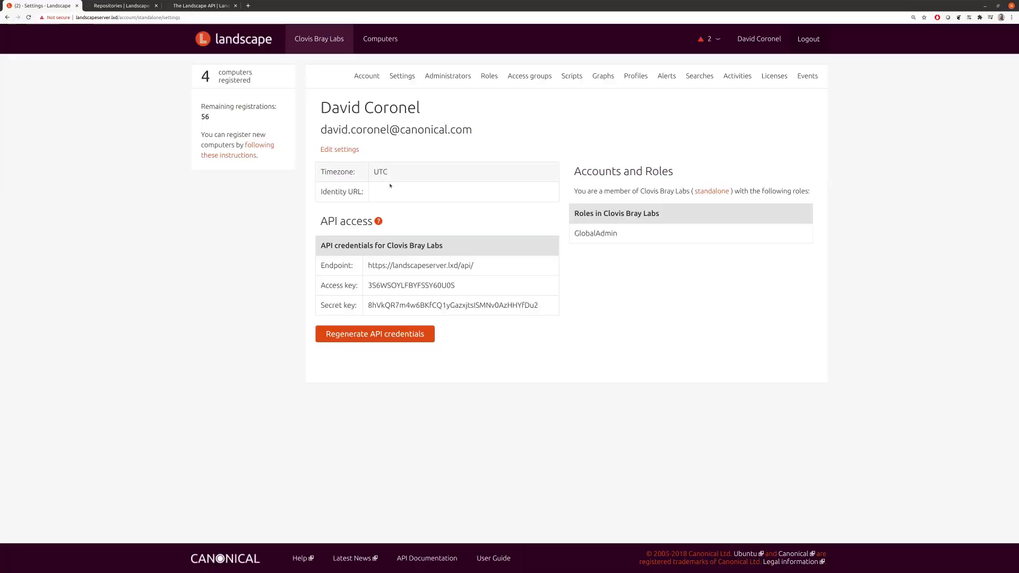
double_click(370, 287)
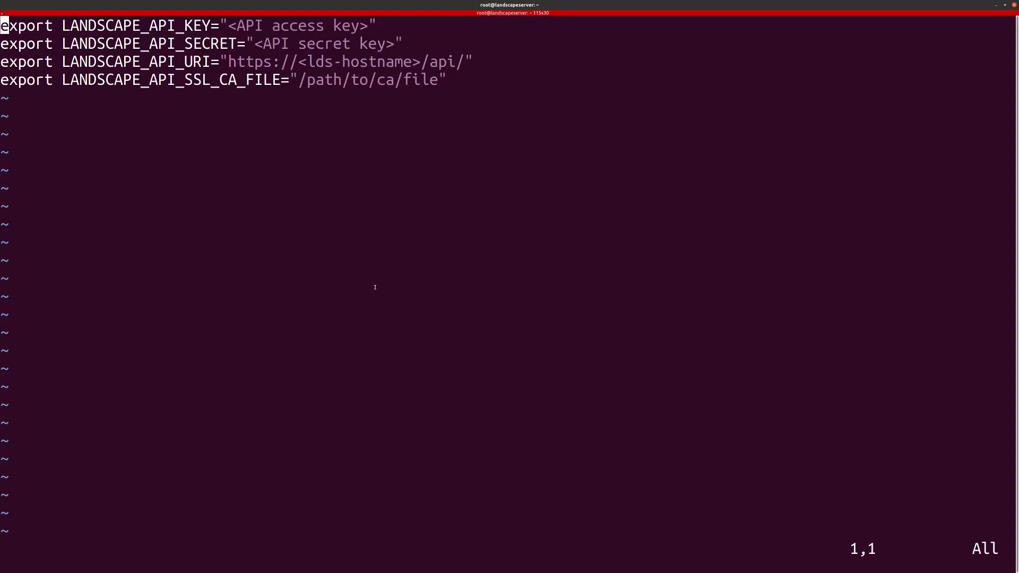
key("l")
key("l")
key("l")
key("l")
key("l")
key("l")
key("l")
key("l")
key("l")
key("l")
key("l")
key("l")
key("l")
key("l")
key("l")
key("l")
key("l")
key("l")
key("l")
key("l")
key("l")
key("shift+d")
key("a")
key("ctrl+shift+v")
type("\"")
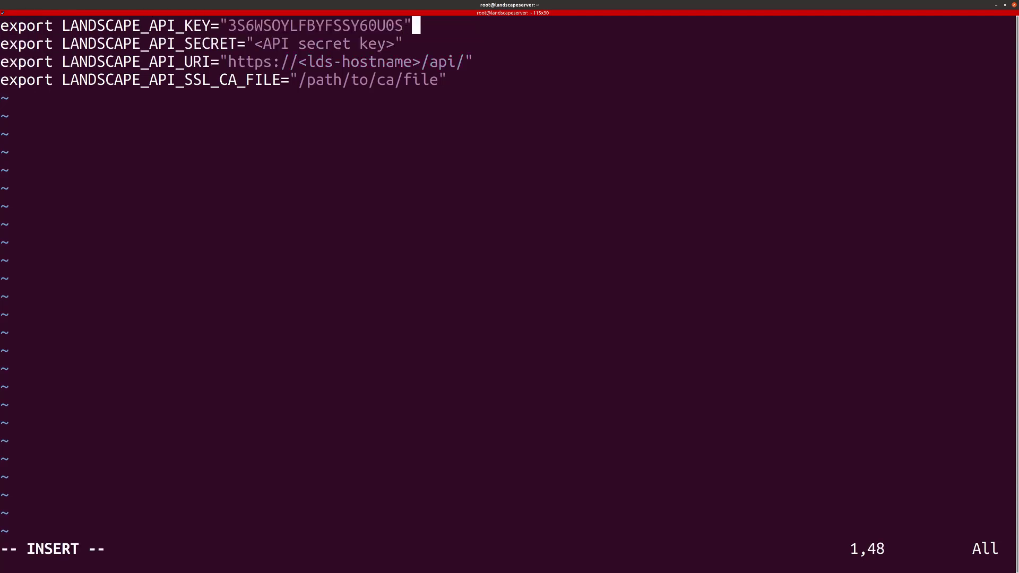
key("Escape")
Step: Replace the secret key placeholder with the copied Landscape secret key
key("j")
key("h")
key("h")
key("h")
key("h")
key("h")
key("h")
key("h")
key("h")
key("h")
key("h")
key("h")
key("h")
key("h")
key("h")
key("h")
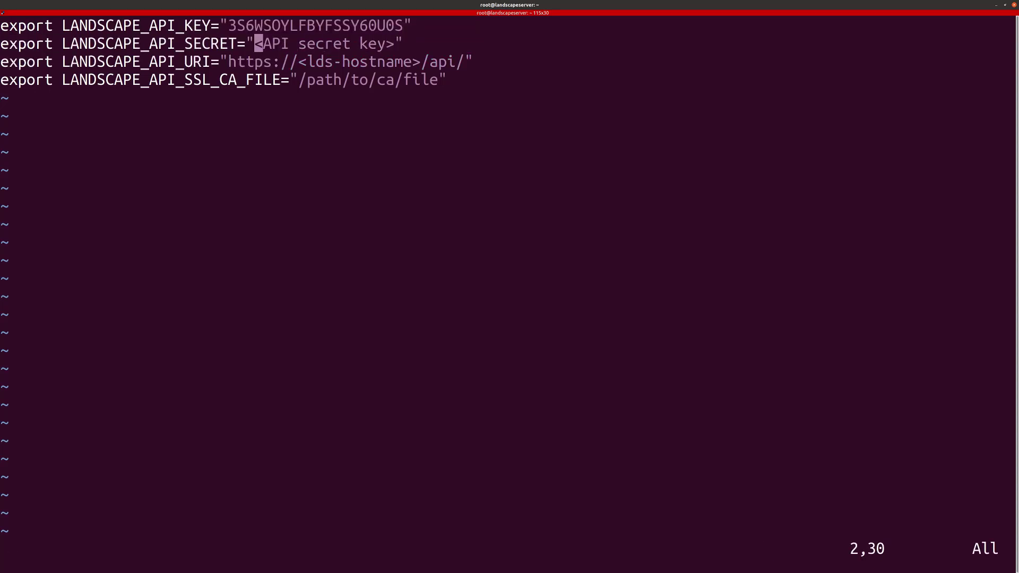
key("shift+c")
key("alt+Tab")
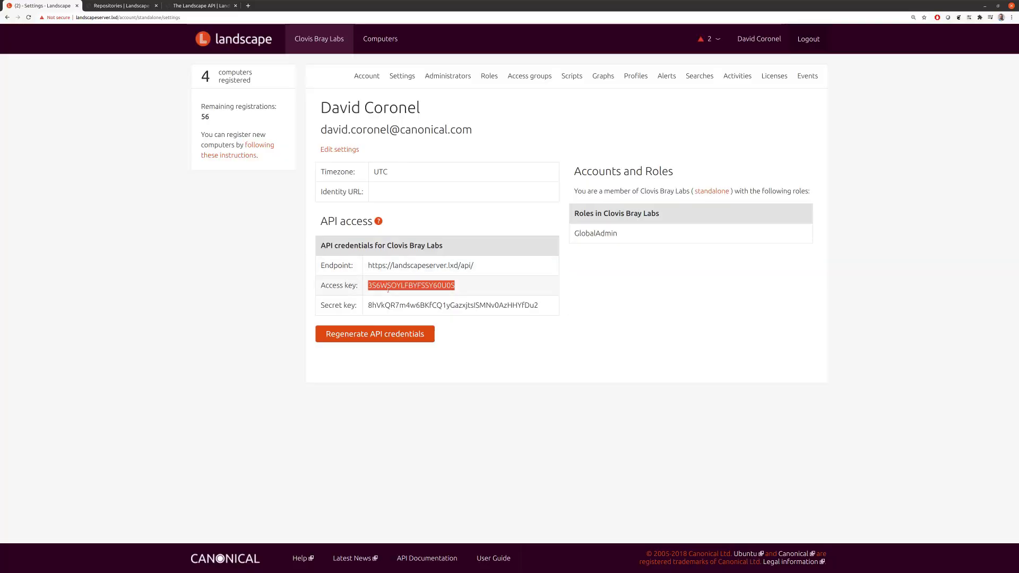
double_click(382, 305)
key("alt+Tab")
key("ctrl+shift+v")
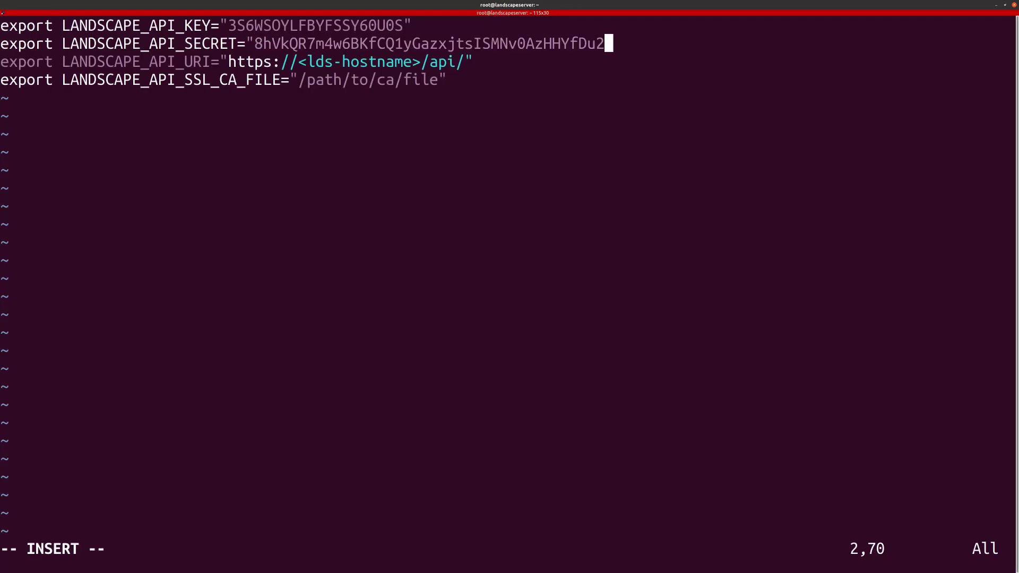
type("\"")
key("Escape")
key("j")
key("h")
key("h")
key("h")
key("h")
key("h")
key("h")
key("h")
key("h")
key("h")
key("h")
key("h")
key("h")
key("h")
key("h")
key("h")
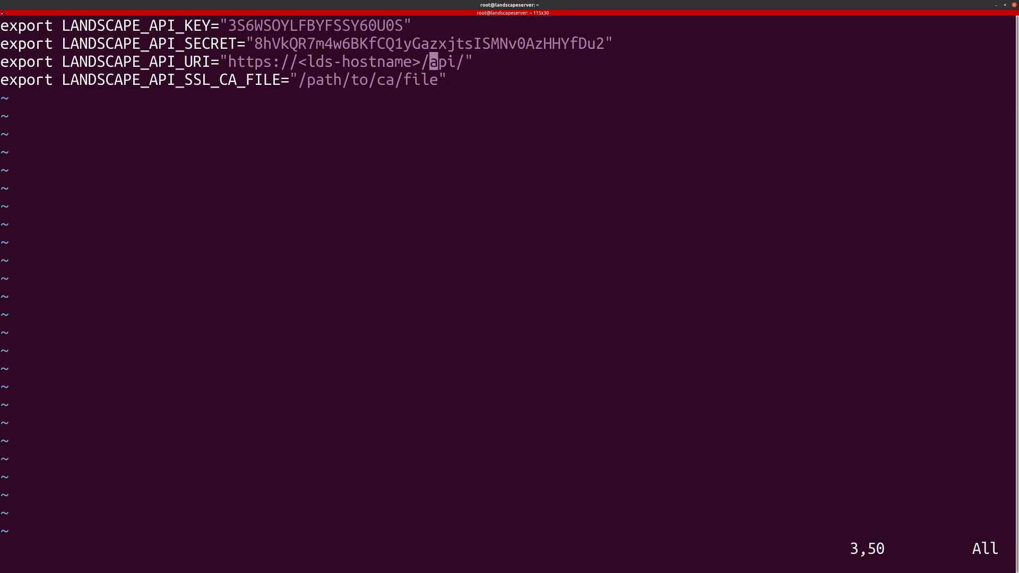
key("h")
key("h")
key("h")
key("h")
key("h")
key("h")
key("h")
key("h")
key("h")
key("h")
key("h")
key("C")
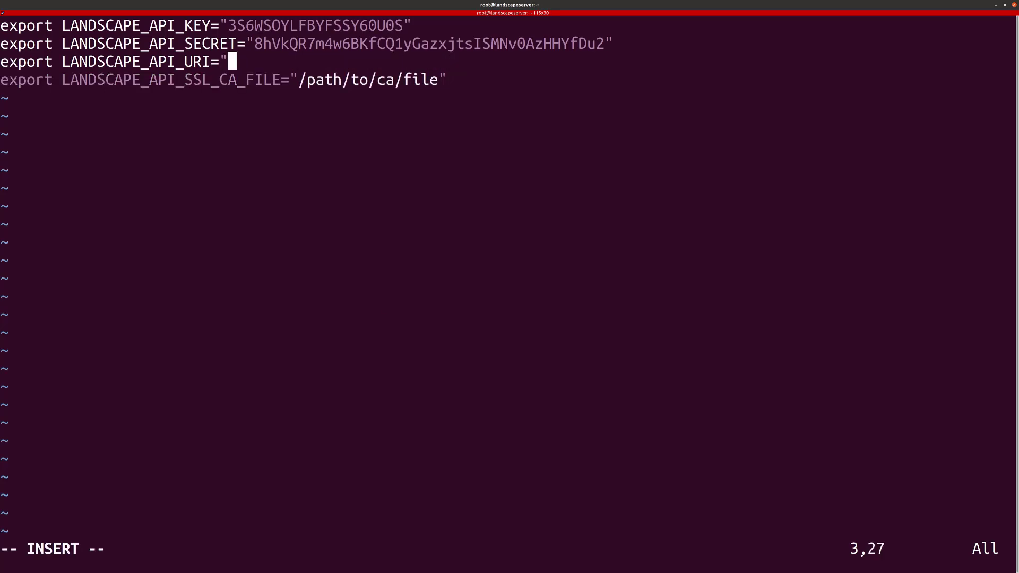
key("alt+Tab")
left_click(380, 263)
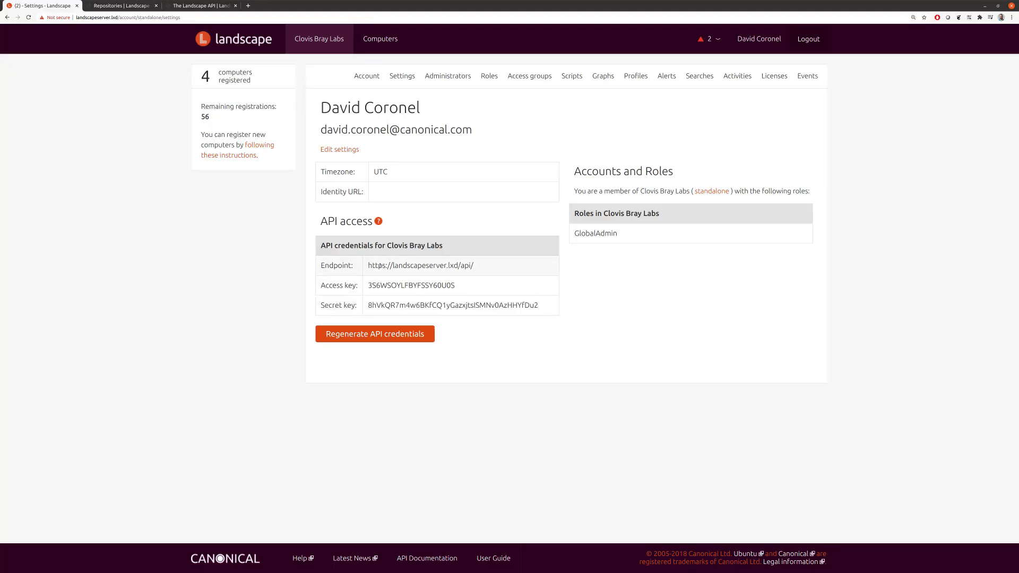
left_click_drag(380, 265, 473, 266)
key("ctrl+c")
key("alt+Tab")
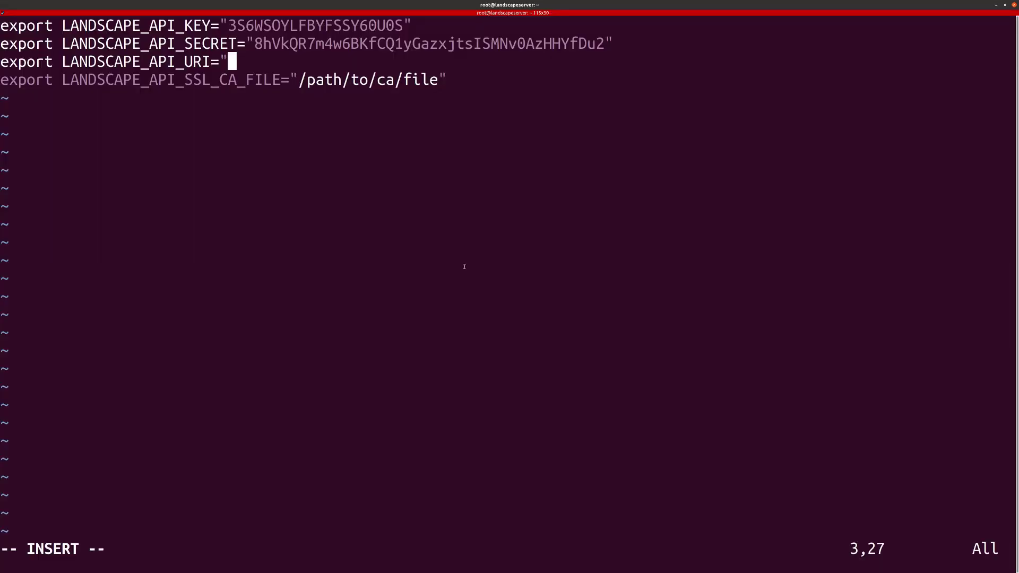
key("ctrl+shift+v")
type("\"")
key("Escape")
Step: Save landscape-api.rc and exit vi with :wq
key("j")
key("h")
key("h")
key("h")
key("h")
key("h")
key("h")
key("h")
key("h")
key("h")
key("h")
key("h")
key("h")
key("h")
key("h")
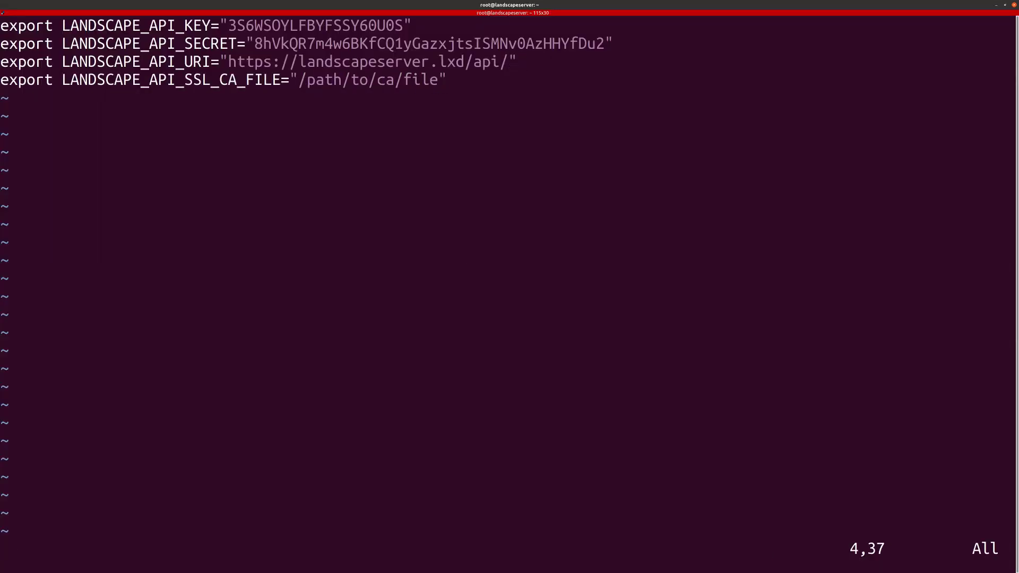
type(":wq")
key("Return")
type("ls -l /etc/")
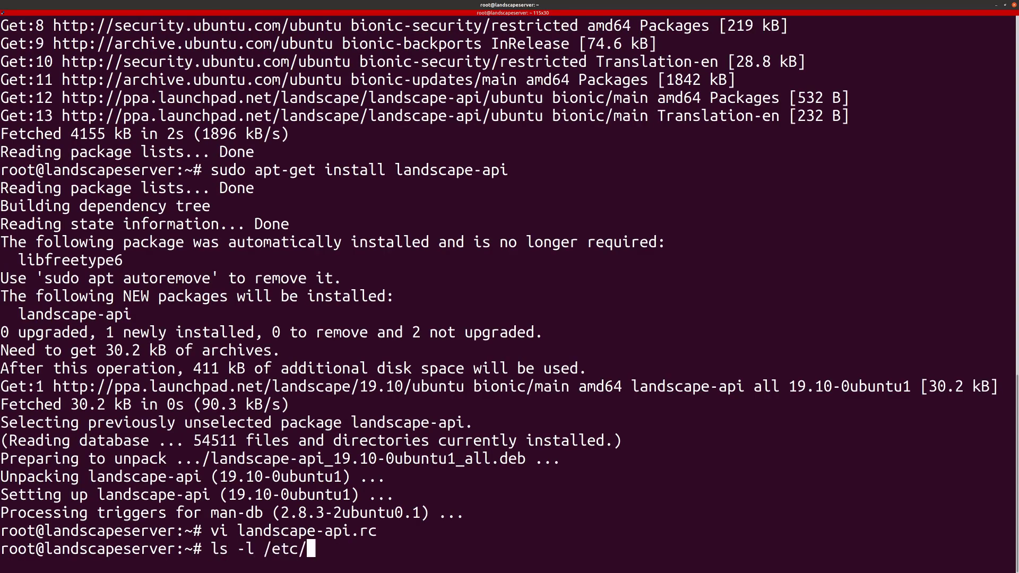
type("ssl/")
Step: List /etc/ssl/certs/landscape_server_ca.crt and copy its full path
type("certs/")
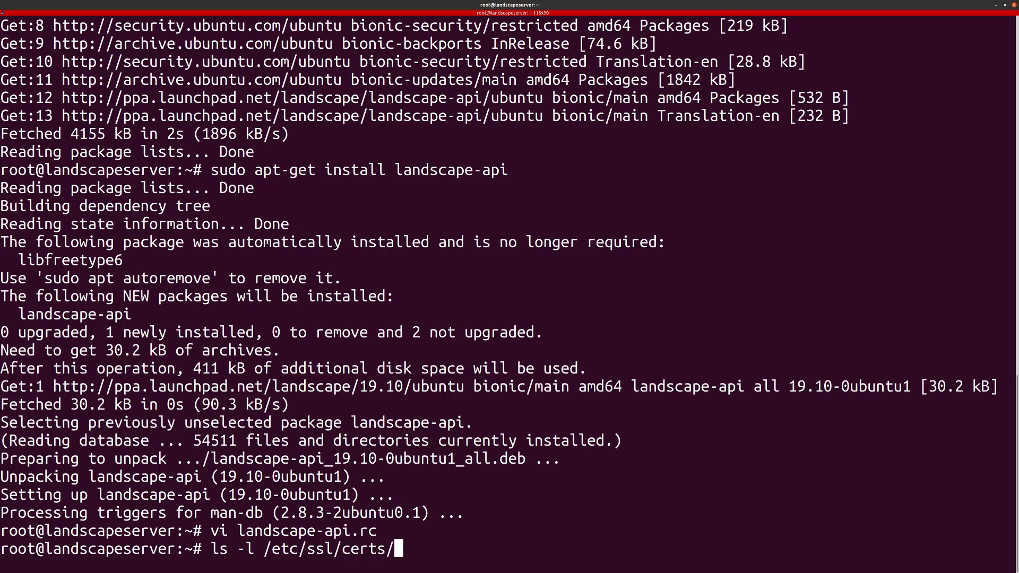
type("landscape_server_ca.crt")
key("Return")
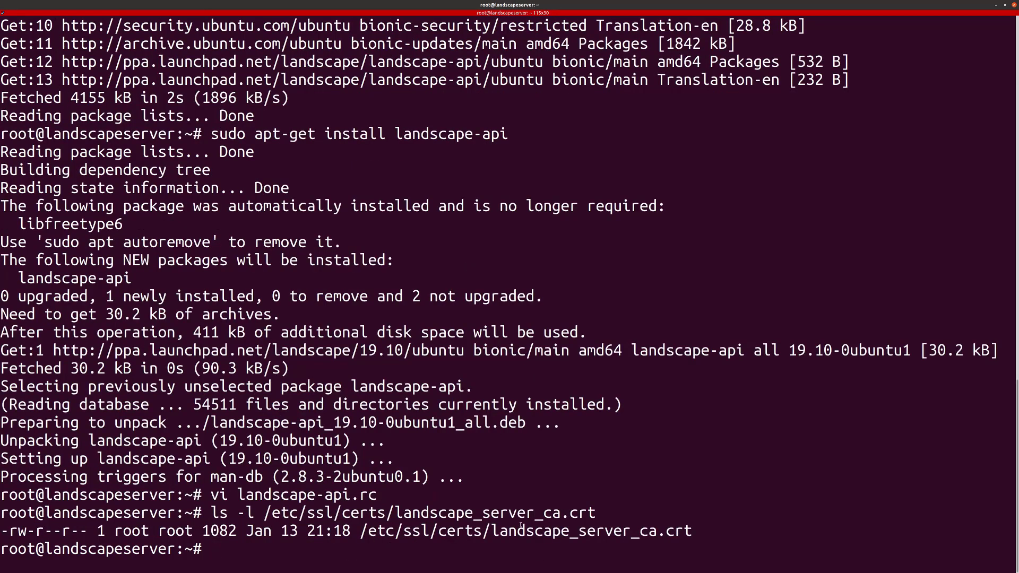
double_click(578, 531)
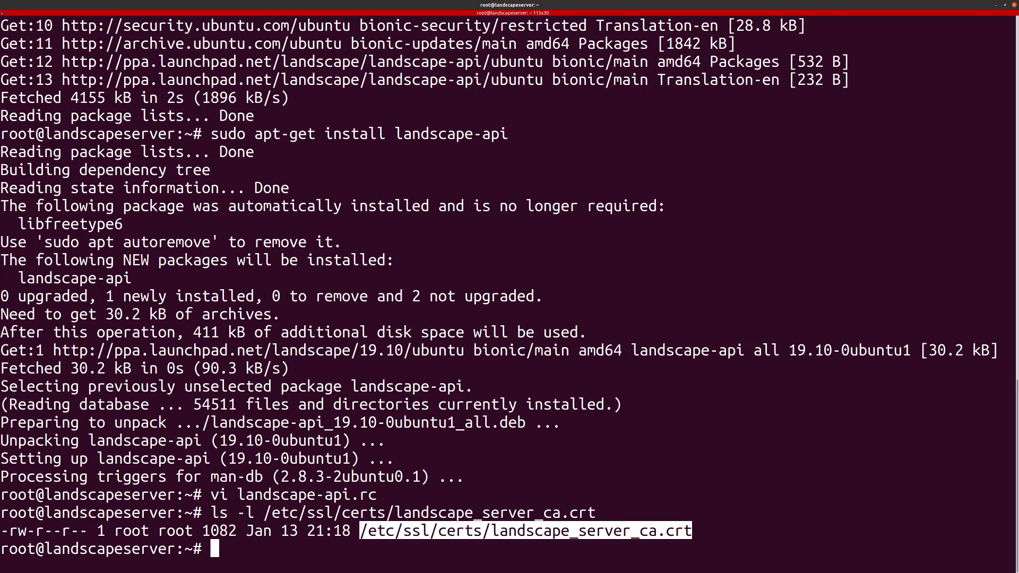
Step: Set LANDSCAPE_API_SSL_CA_FILE to the certificate path in landscape-api.rc and save it
key("Up")
key("Up")
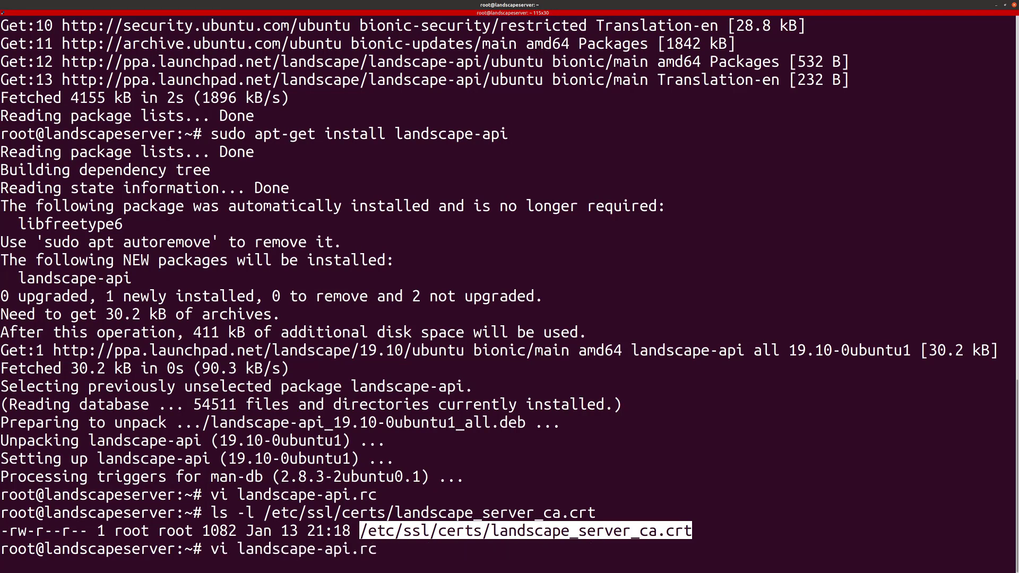
key("Return")
key("h")
key("h")
key("shift+d")
key("a")
key("shift+Insert")
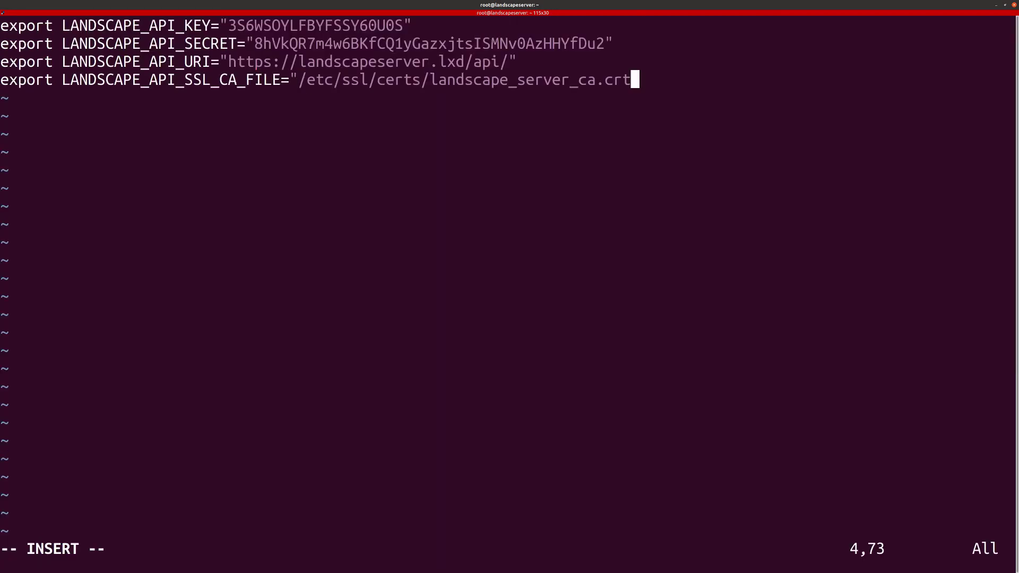
type("\"")
key("Escape")
type(":wq")
key("Return")
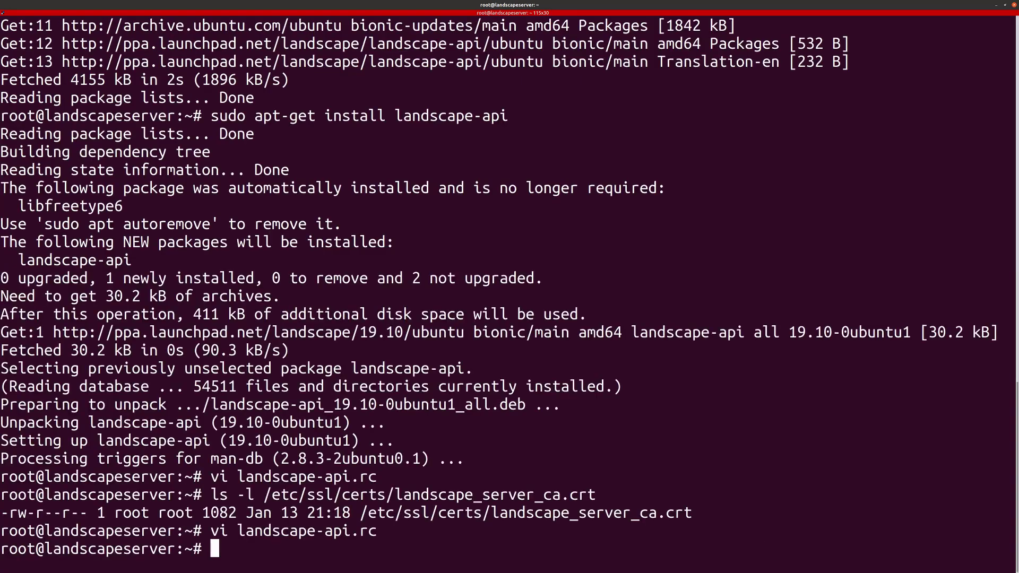
Step: Load the API settings with source landscape-api.rc
type("source landscape-api.rc")
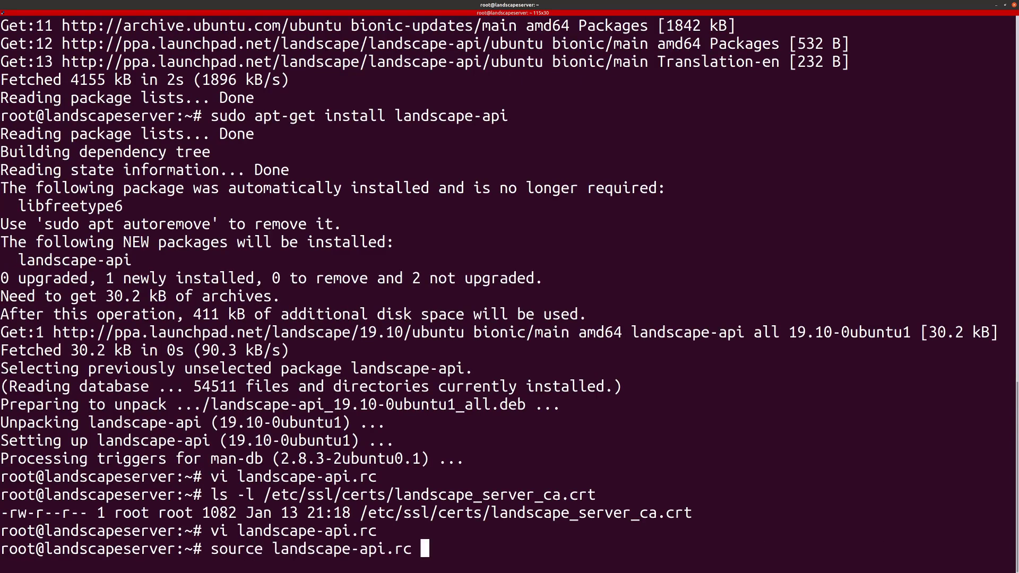
key("Return")
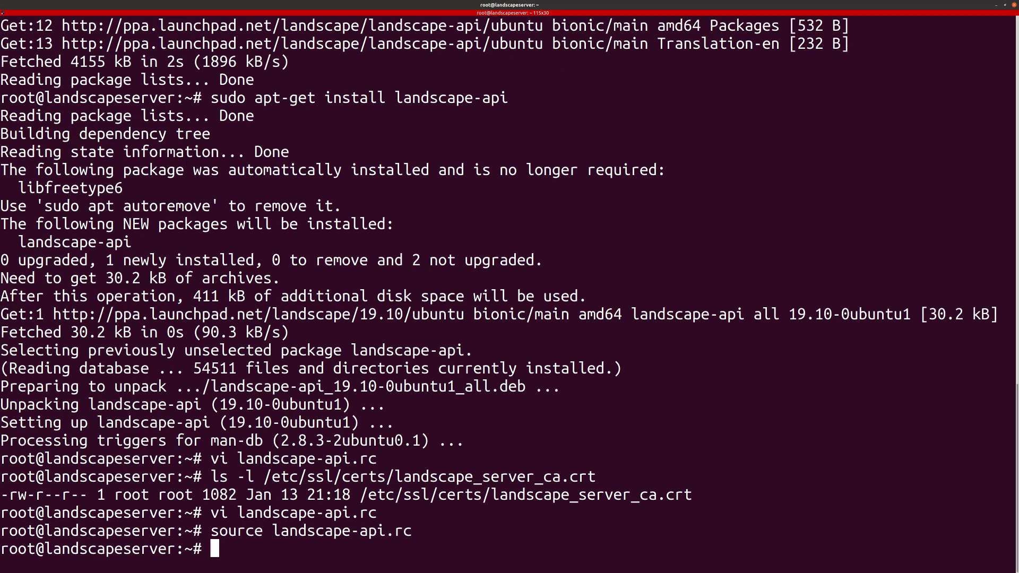
type("landscape-api get")
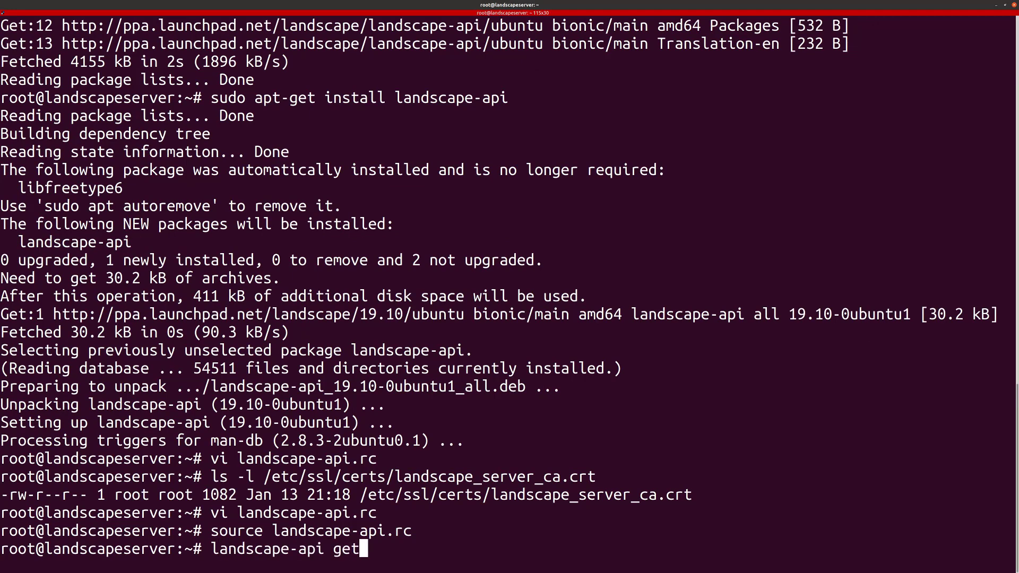
type("-computers")
Step: Run landscape-api get-computers, then install jq with apt install jq
key("Return")
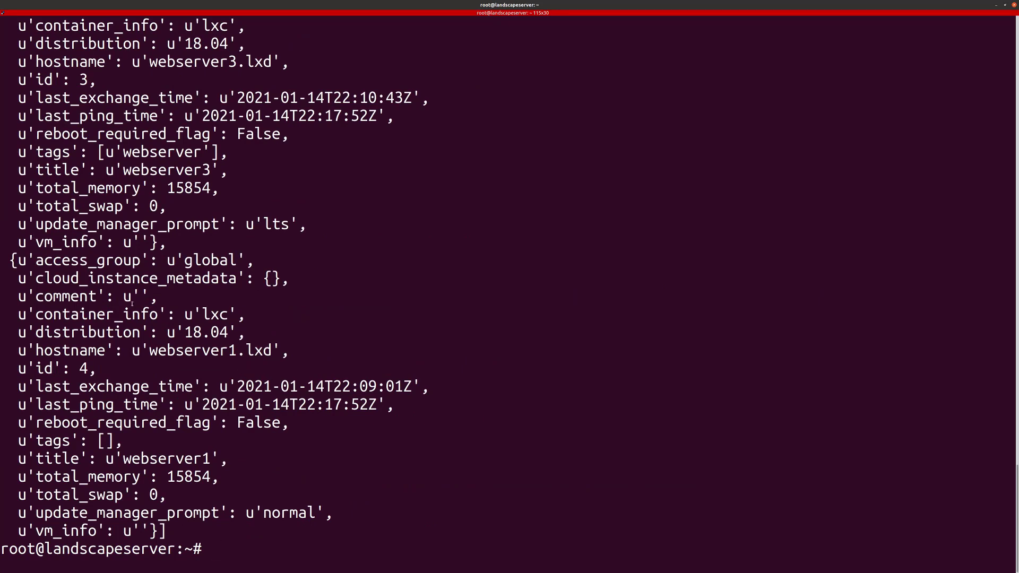
key("Up")
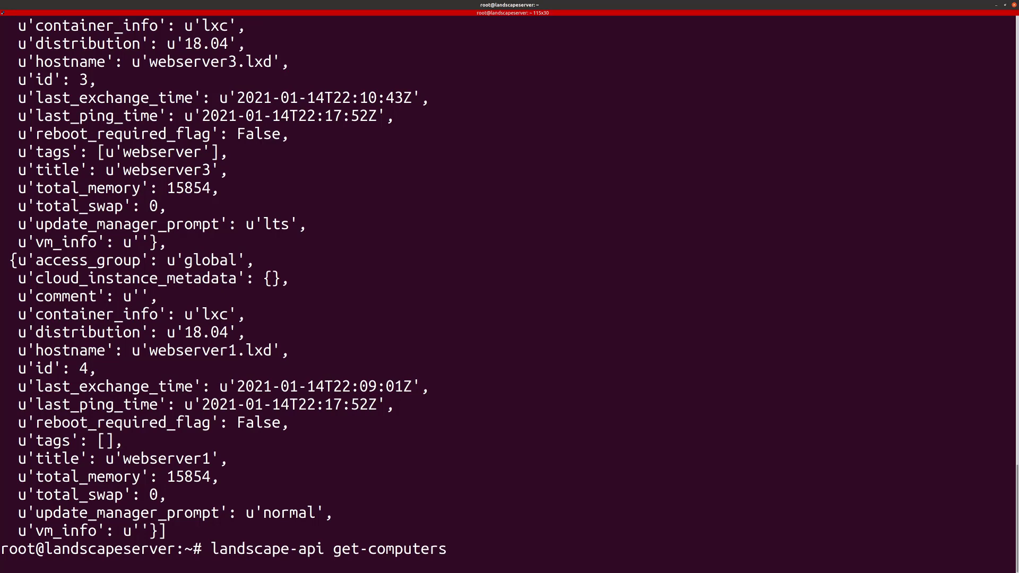
key("ctrl+u")
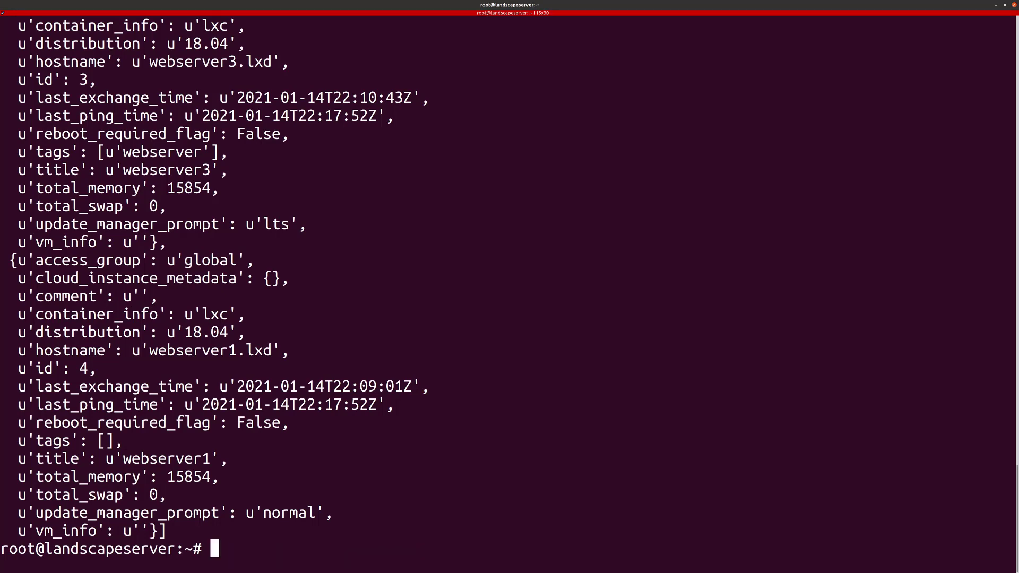
type("jq")
key("Return")
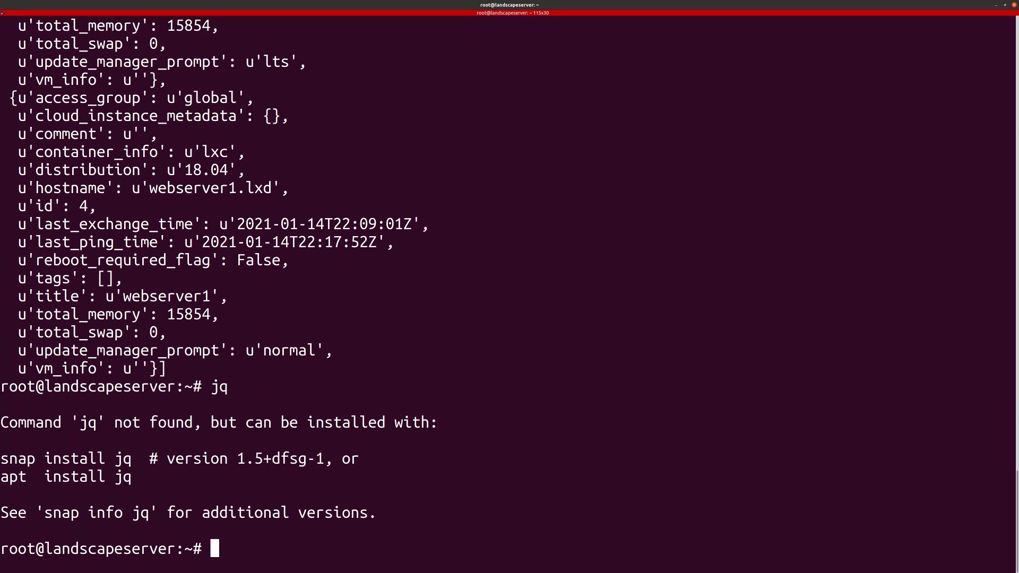
type("apt install jq")
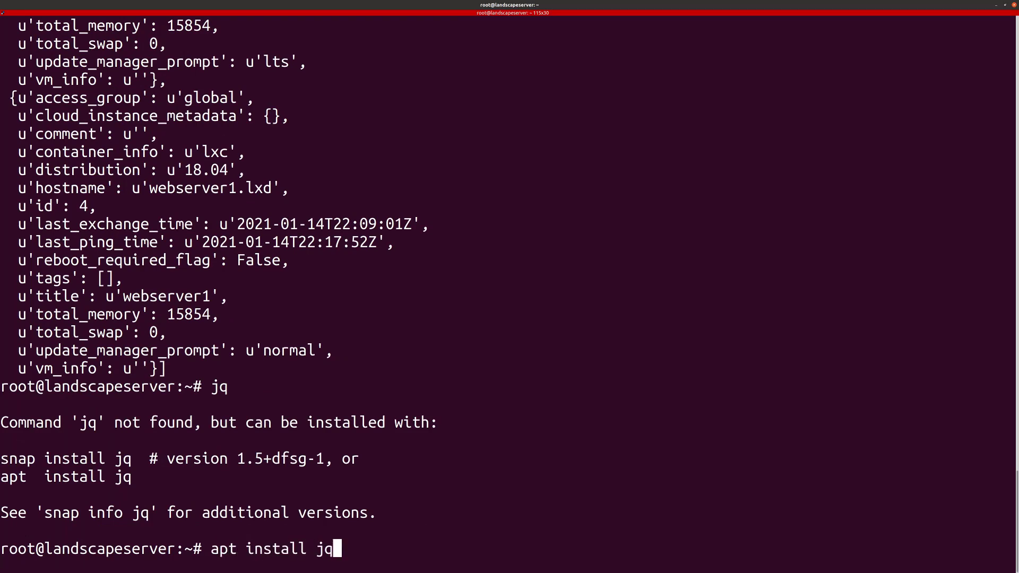
key("Return")
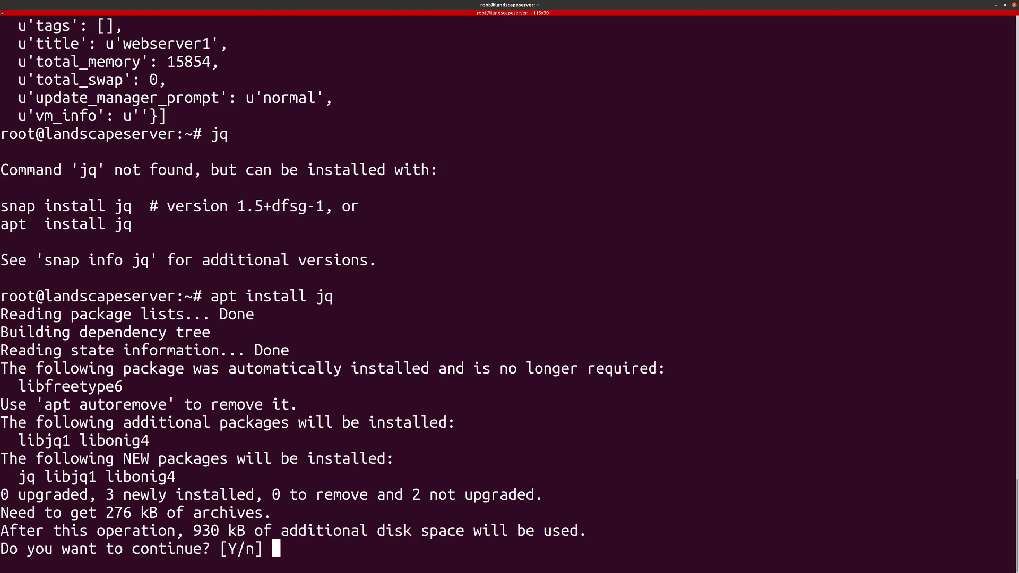
key("Return")
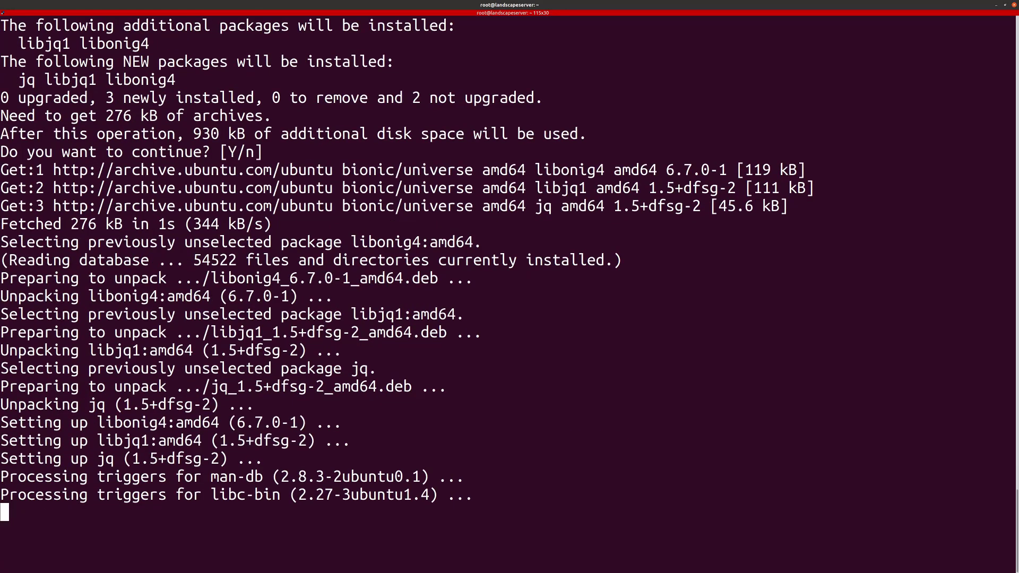
Step: List the computers as JSON with --json and pretty-print them through jq
key("Up")
key("Up")
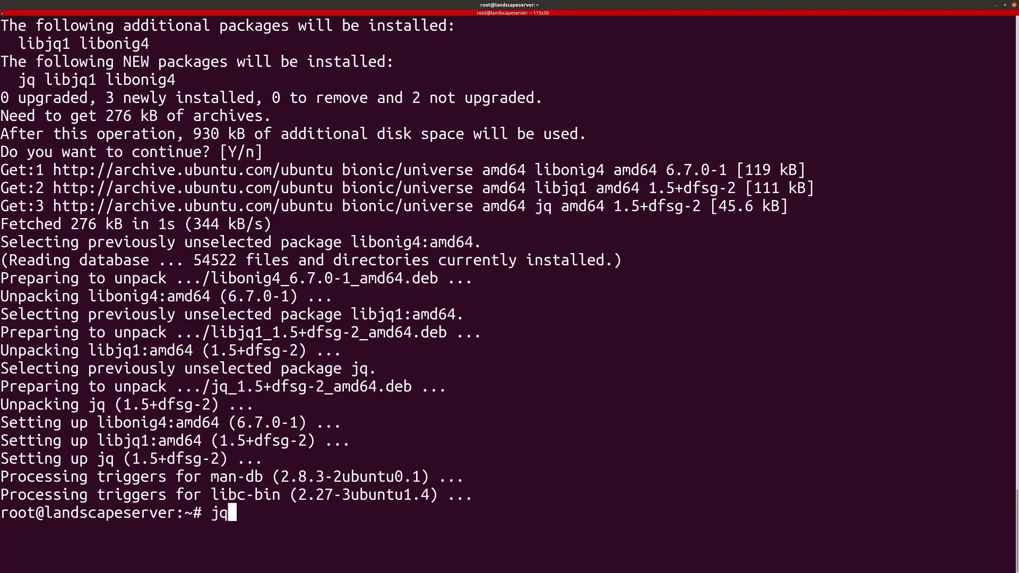
key("Up")
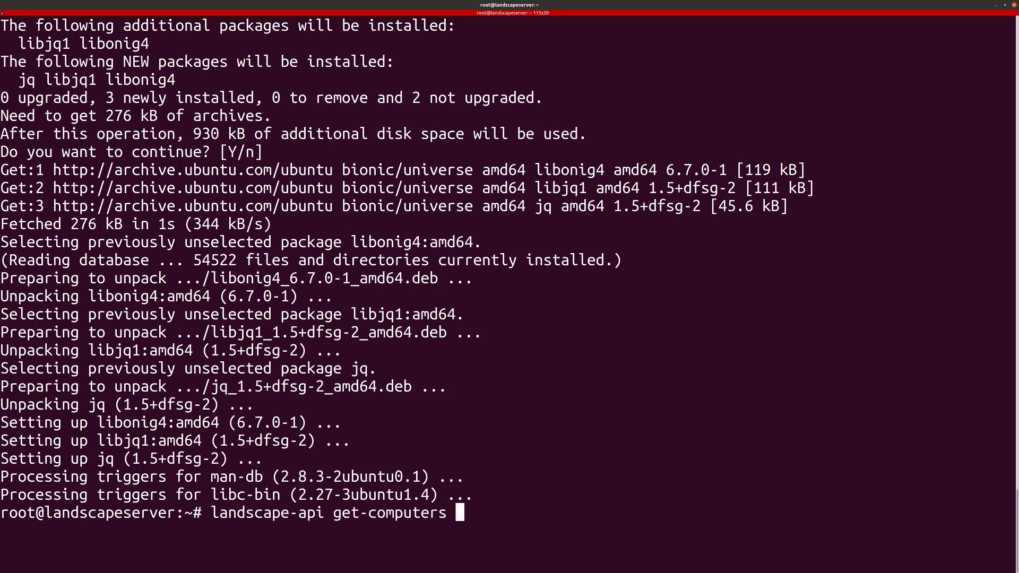
type("--json")
key("Return")
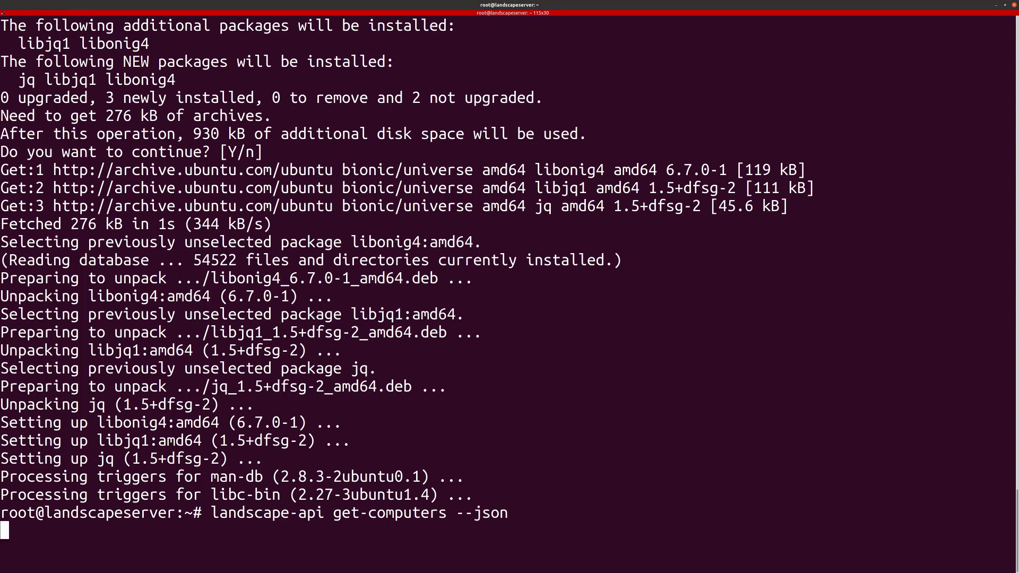
key("Return")
key("Return")
key("Return")
key("Return")
key("Return")
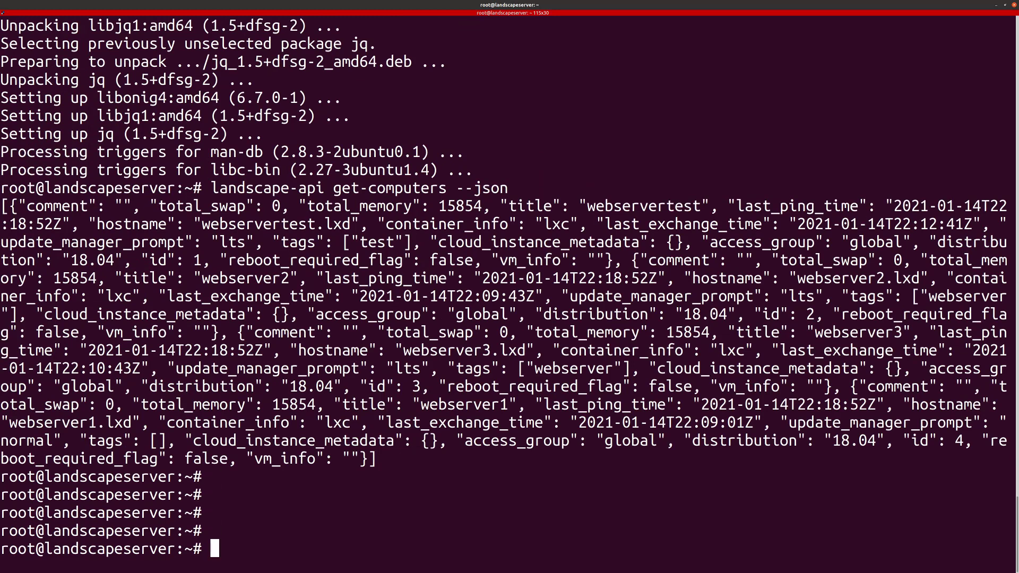
key("Up")
type("| jq .")
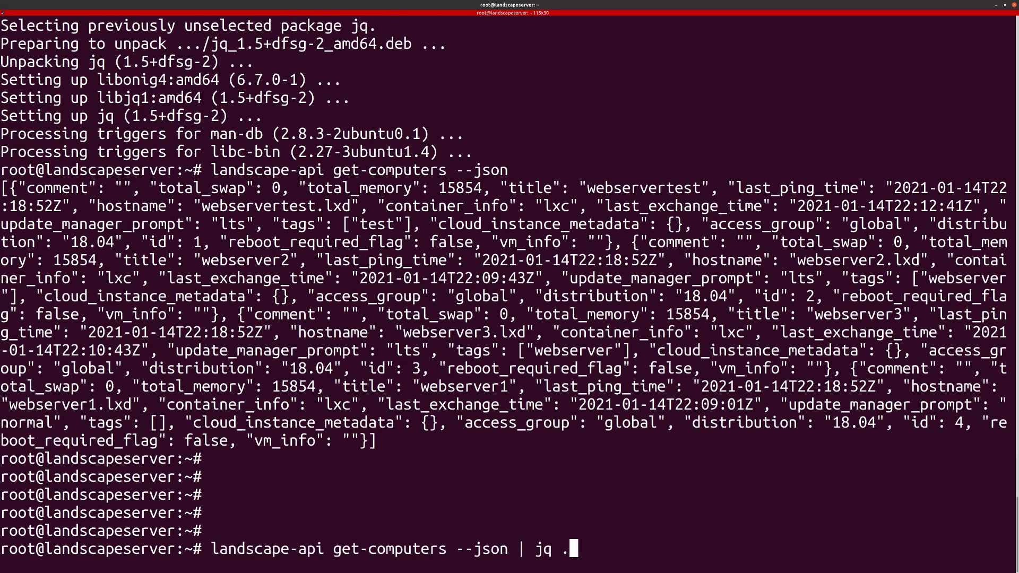
key("Return")
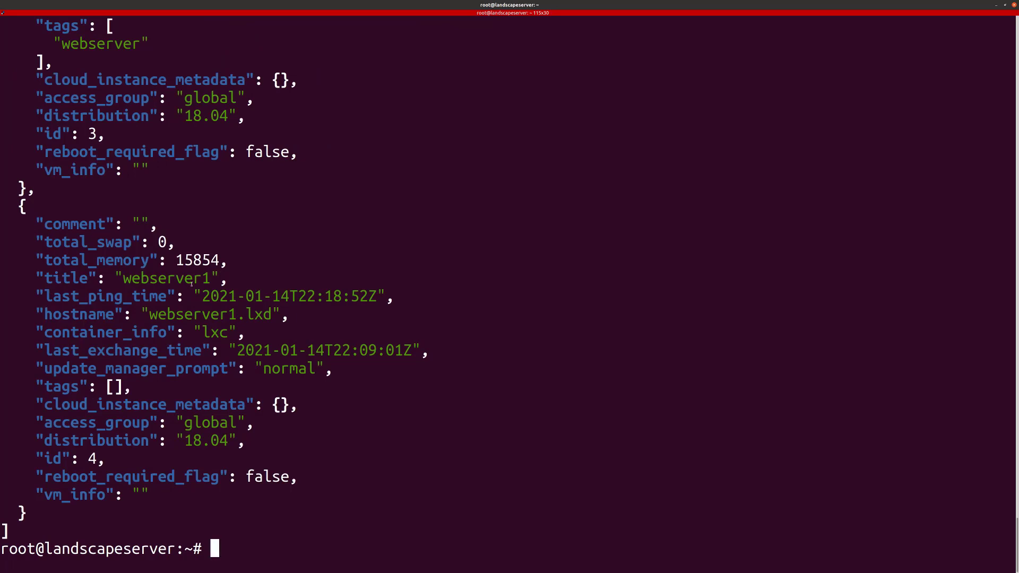
Step: Clear the recalled command and return to the Landscape page in the browser
key("Up")
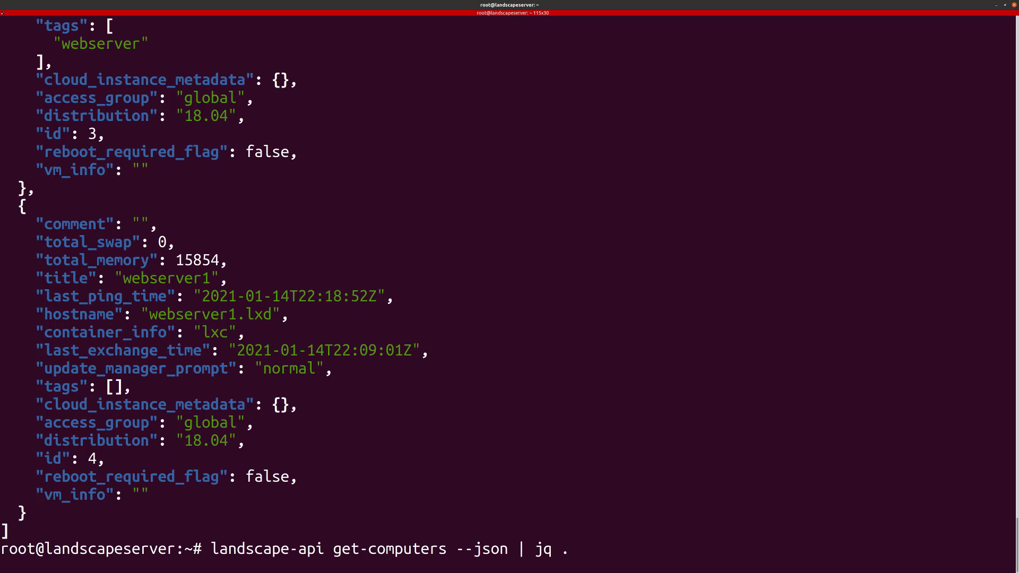
key("ctrl+u")
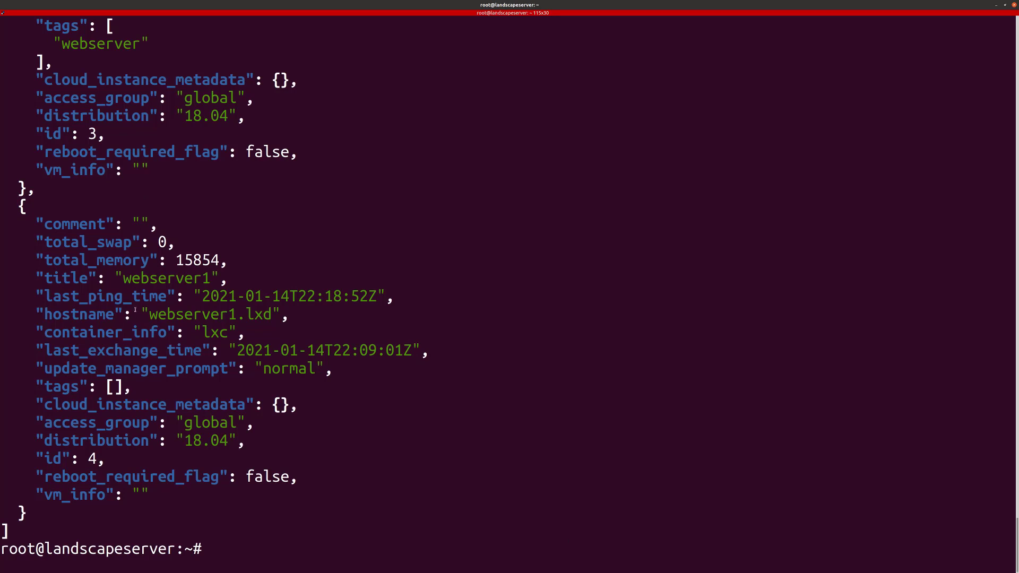
key("alt+Tab")
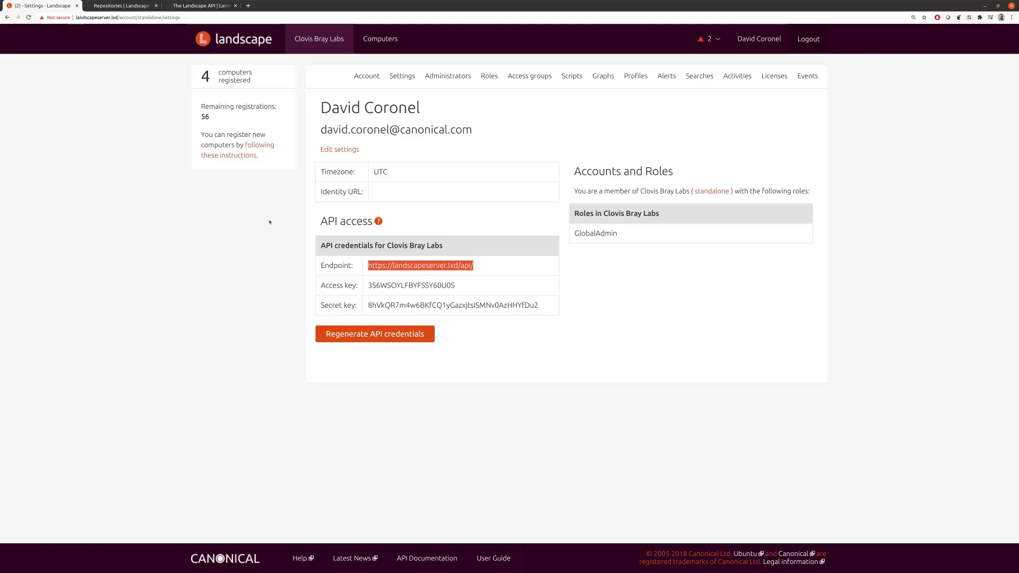
Step: Import mirror-key.asc as the mirror-key GPG key using the Repositories guide's command
left_click(184, 271)
key("ctrl+Tab")
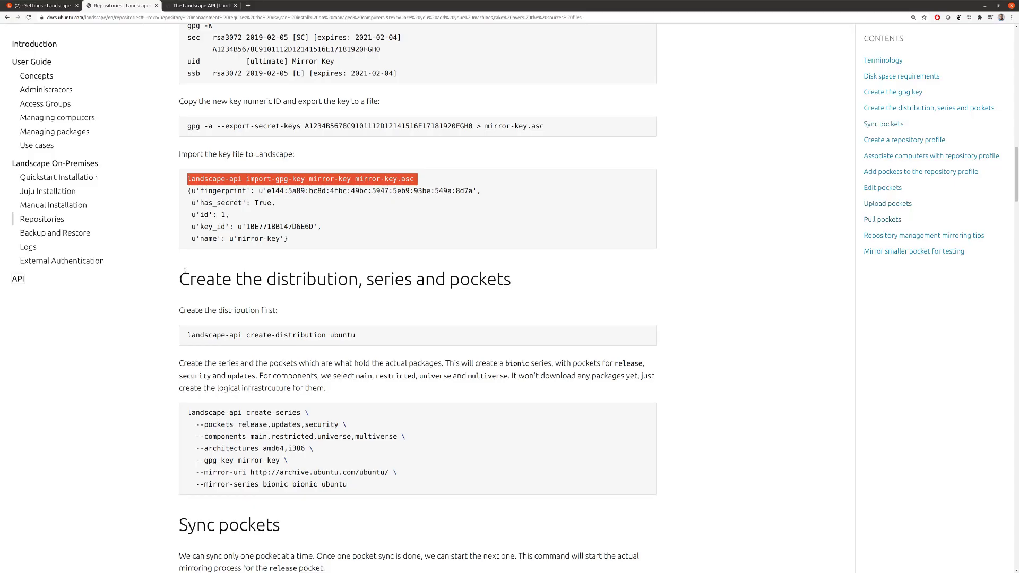
left_click_drag(188, 179, 404, 180)
key("ctrl+c")
key("alt+Tab")
key("ctrl+shift+v")
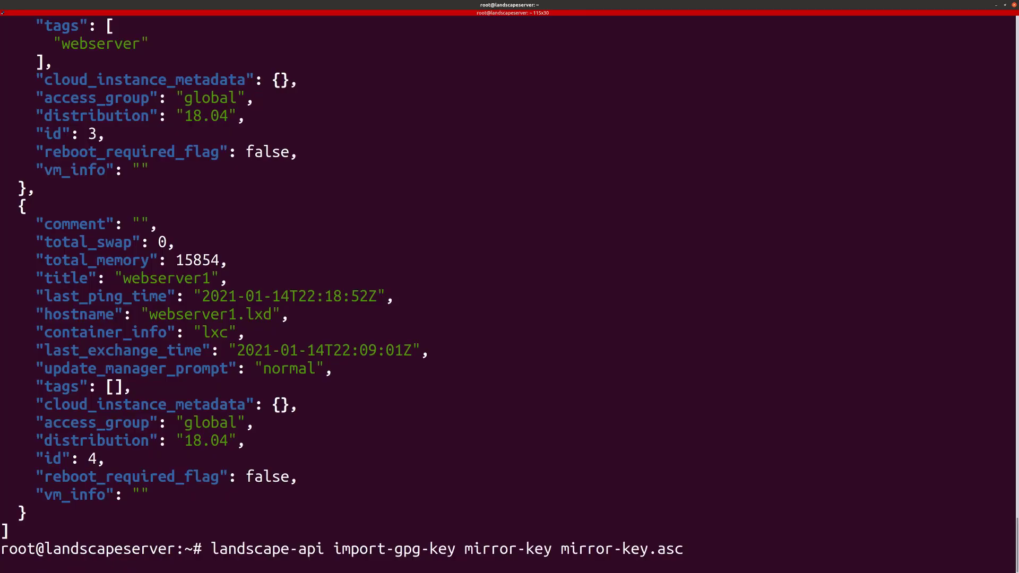
key("Return")
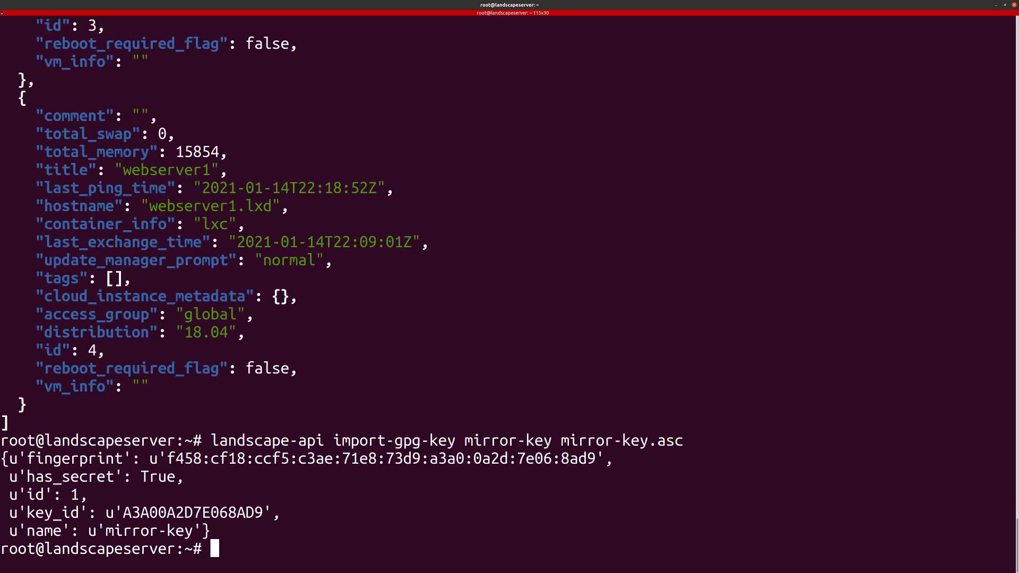
Step: Create the ubuntu distribution with the guide's create-distribution command
key("alt+Tab")
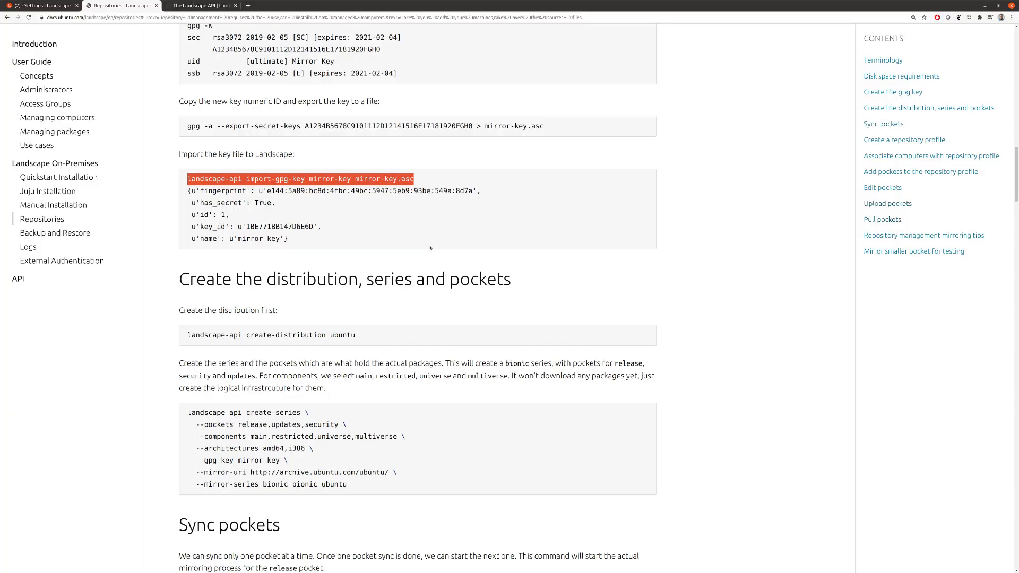
scroll(284, 247, "down", 3)
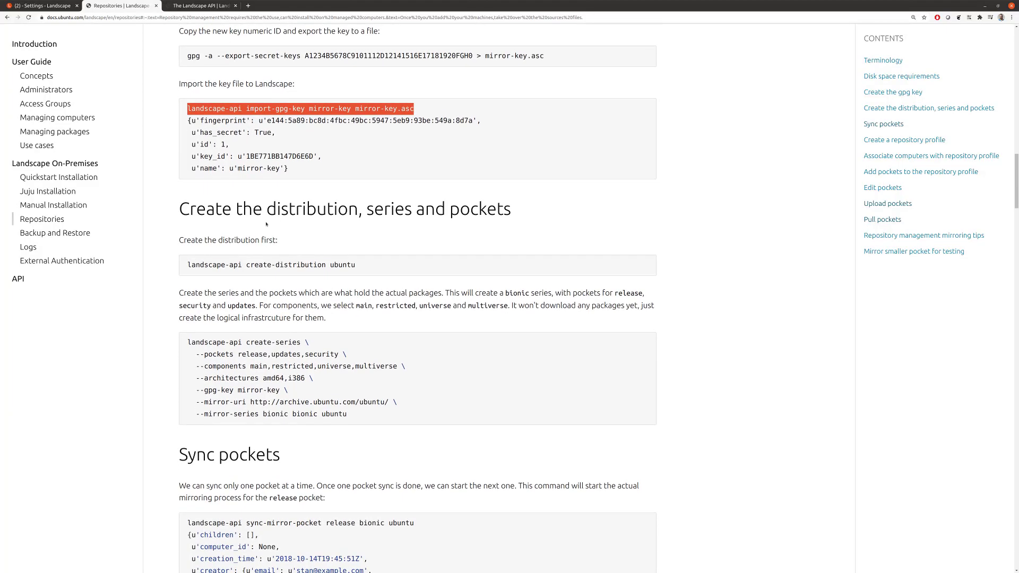
left_click_drag(189, 265, 337, 264)
key("ctrl+c")
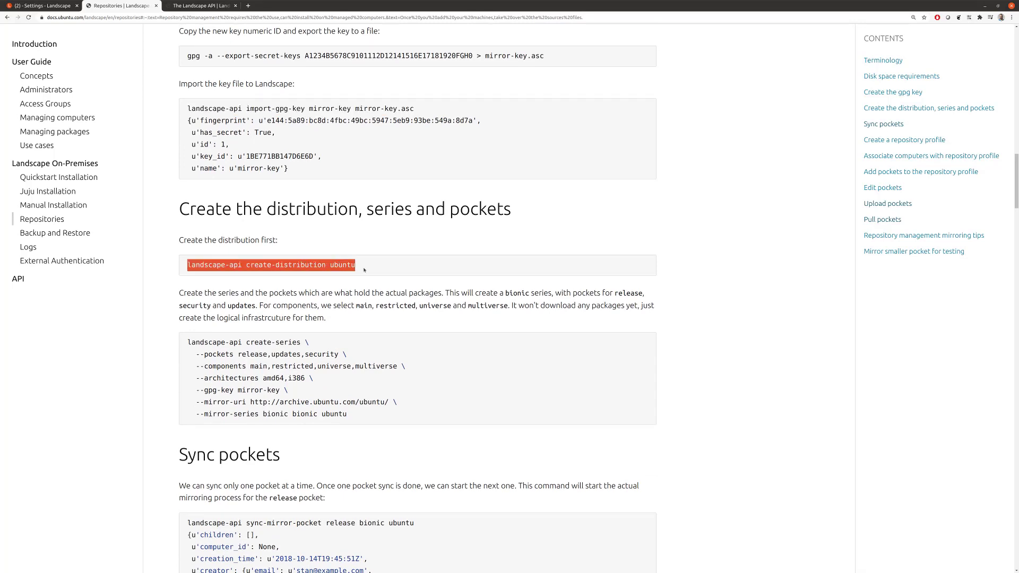
key("alt+Tab")
type("clear")
key("Return")
key("ctrl+shift+v")
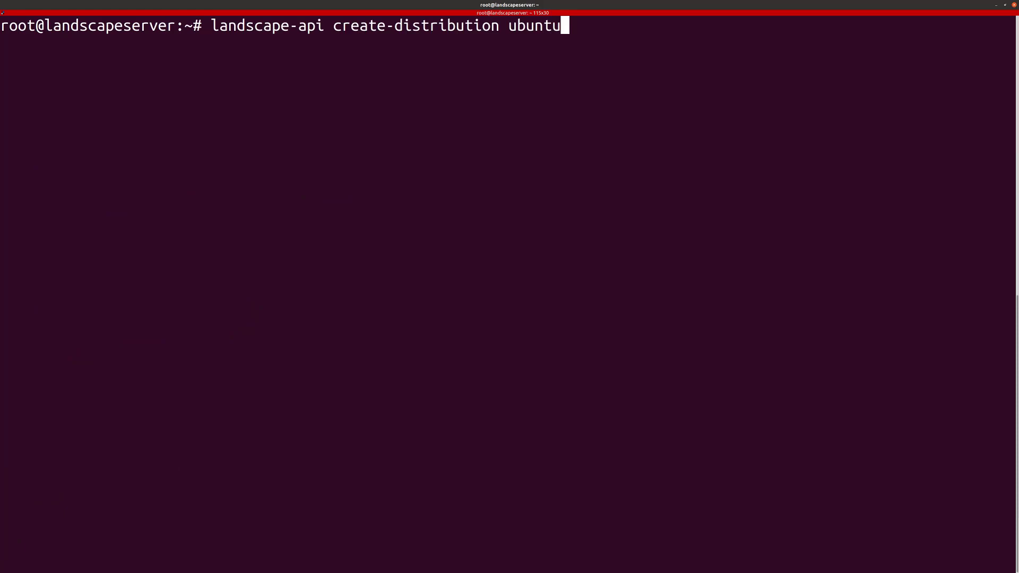
key("Return")
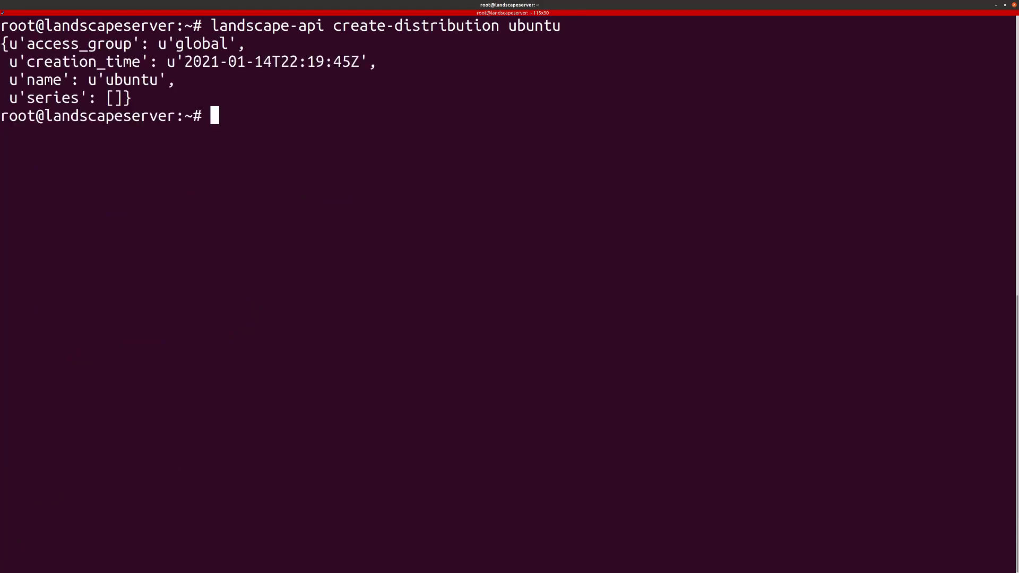
key("alt+Tab")
Step: Create the bionic series with only a restricted amd64 updates pocket, signed by mirror-key
scroll(314, 378, "down", 1)
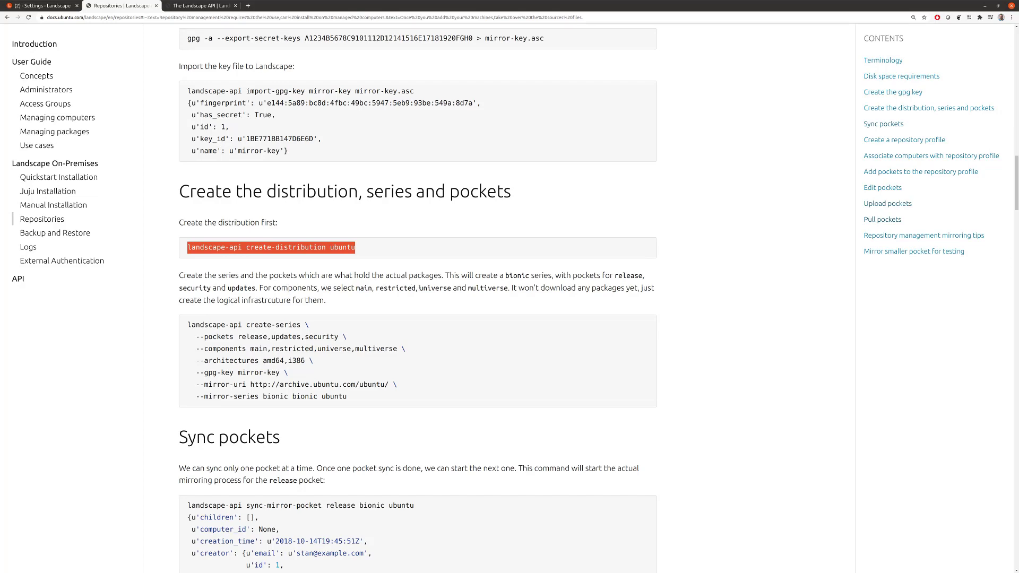
scroll(495, 300, "down", 10)
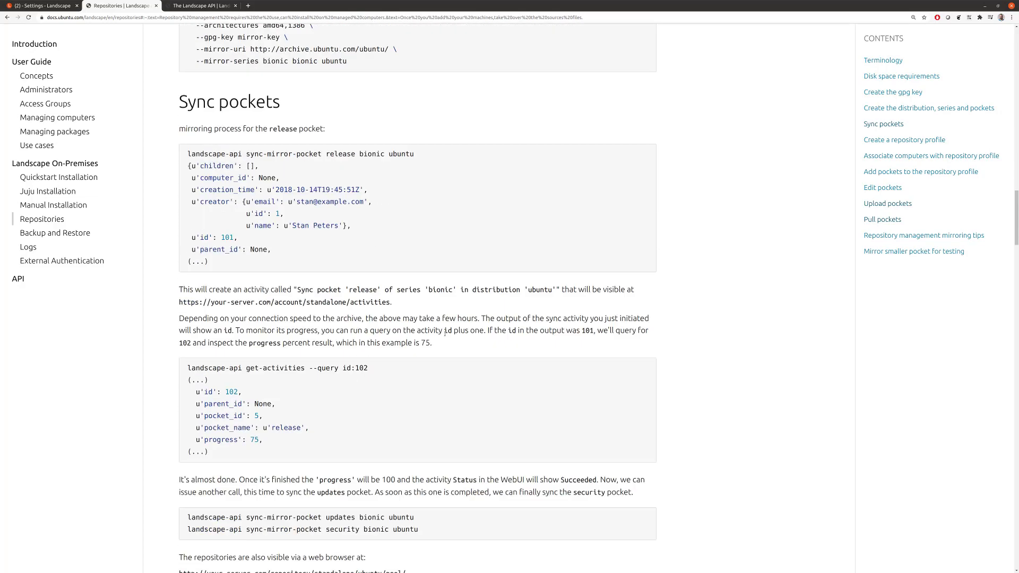
left_click_drag(1017, 244, 1018, 515)
scroll(539, 423, "down", 9)
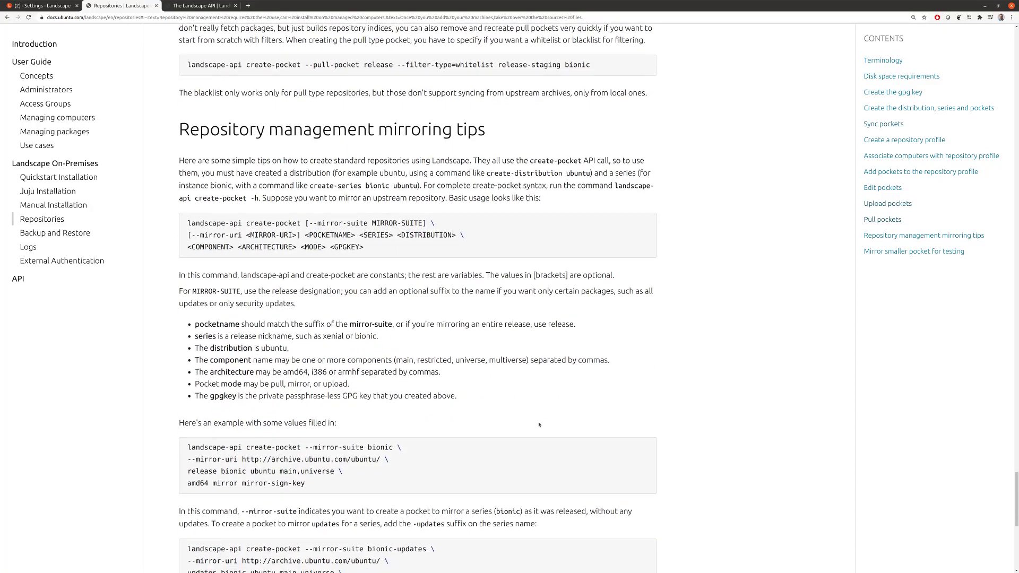
scroll(494, 431, "down", 4)
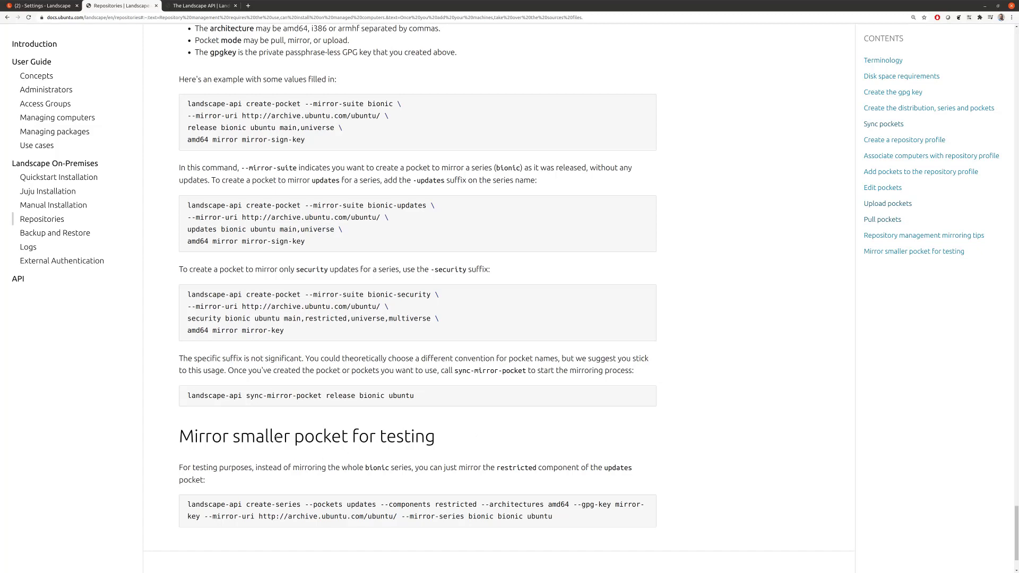
left_click_drag(208, 505, 327, 506)
left_click(632, 506)
left_click_drag(1016, 524, 1017, 556)
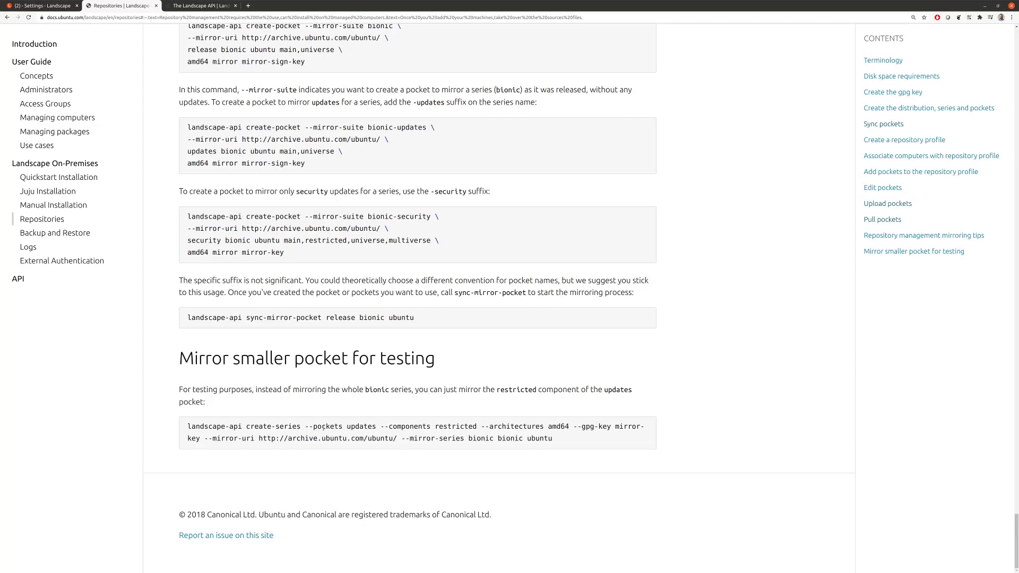
left_click_drag(189, 426, 546, 445)
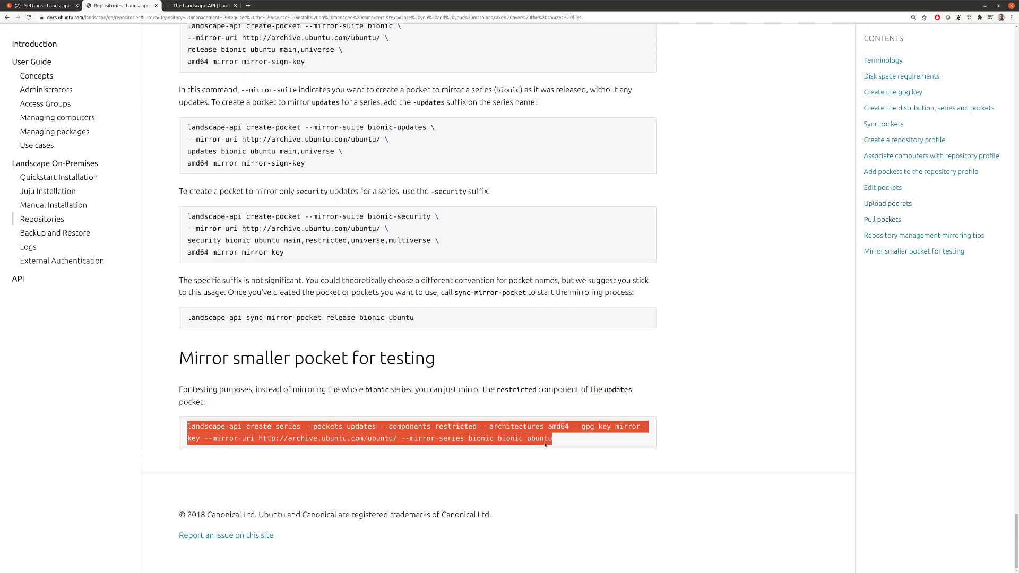
key("ctrl+c")
key("alt+Tab")
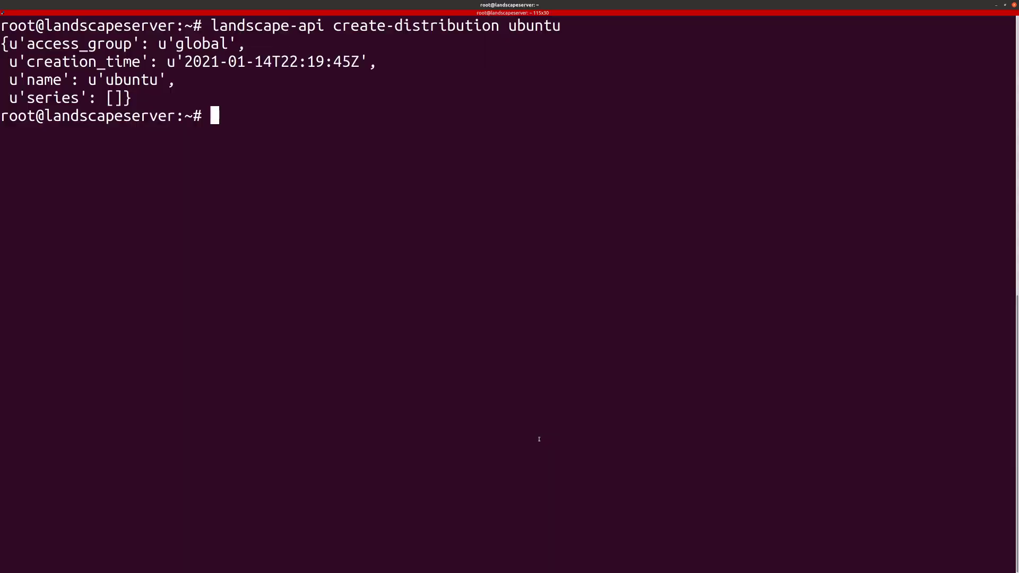
key("ctrl+shift+v")
key("Return")
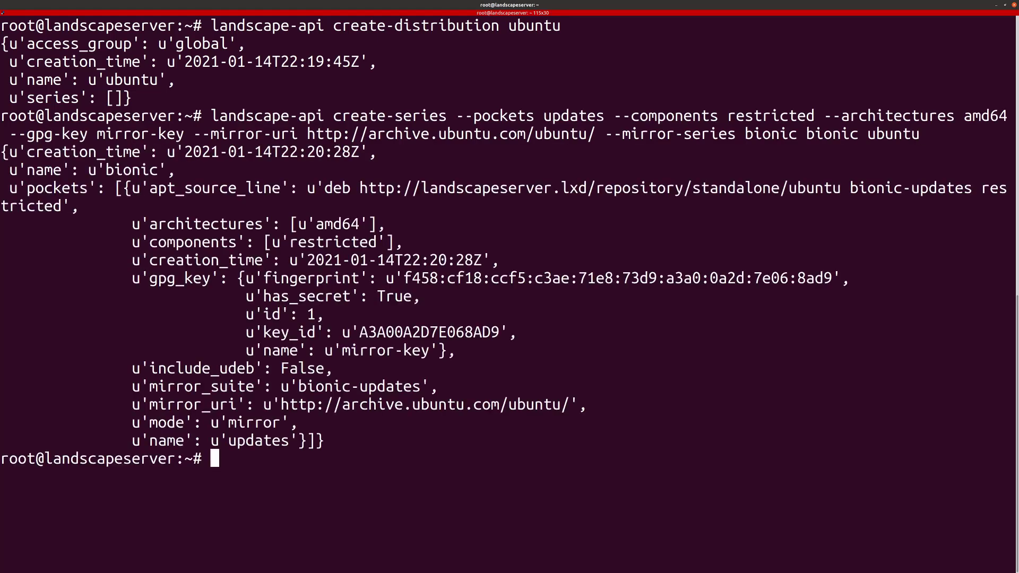
Step: Read the guide from disk space requirements down to Sync pockets, checking the terminal output
key("alt+Tab")
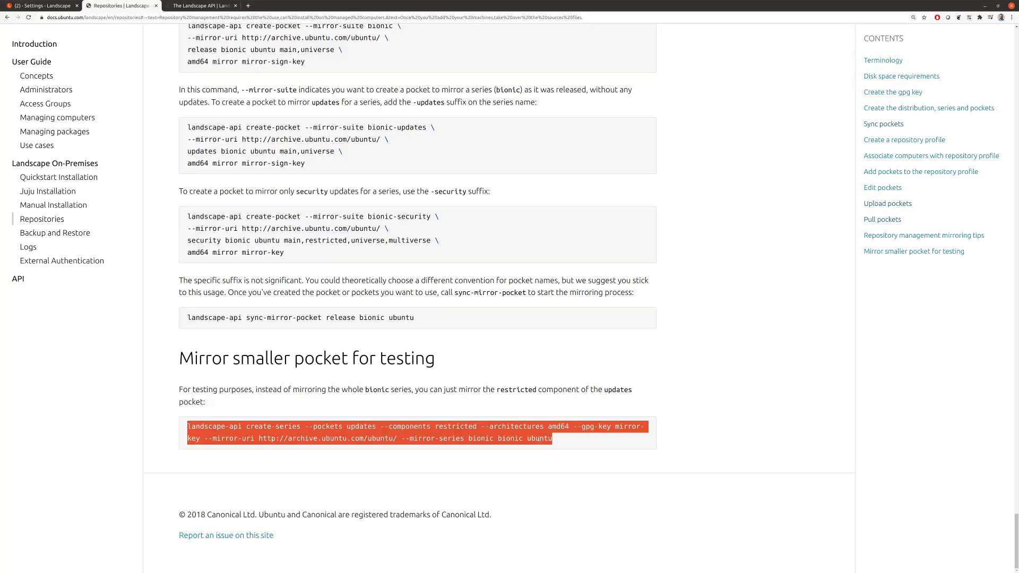
key("Home")
key("Page_Down")
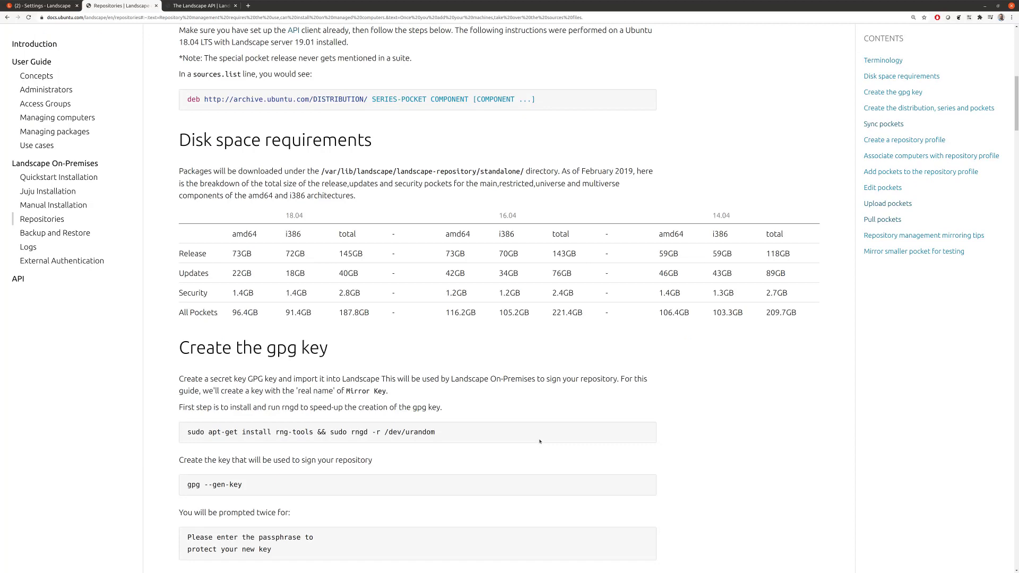
scroll(540, 441, "down", 12)
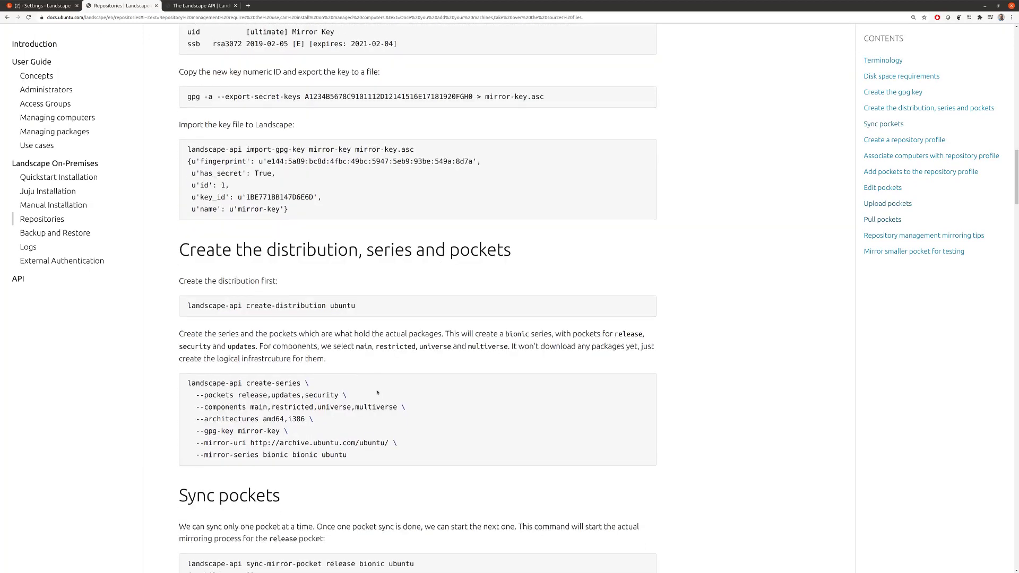
scroll(377, 392, "down", 2)
scroll(269, 325, "down", 3)
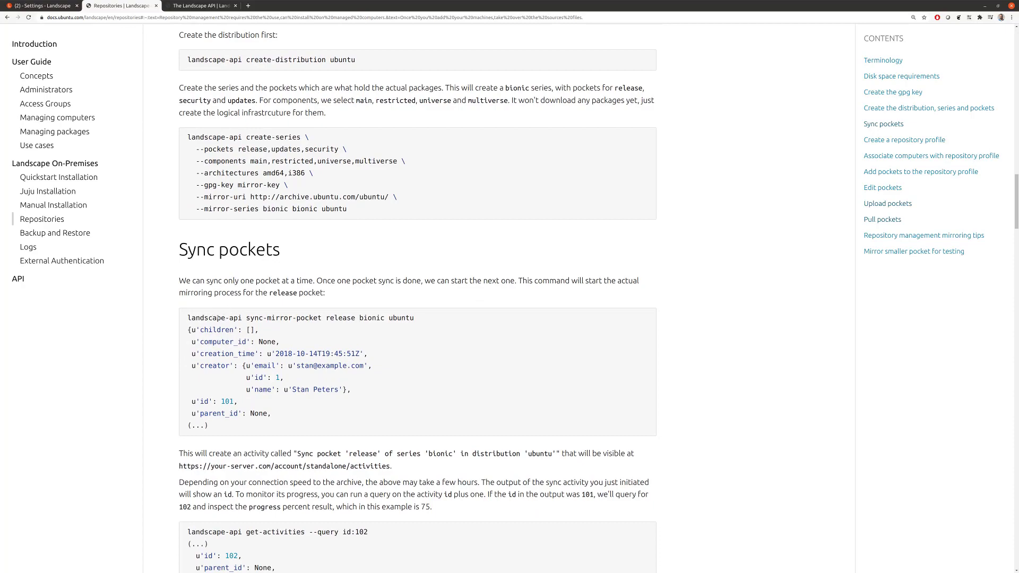
key("alt+Tab")
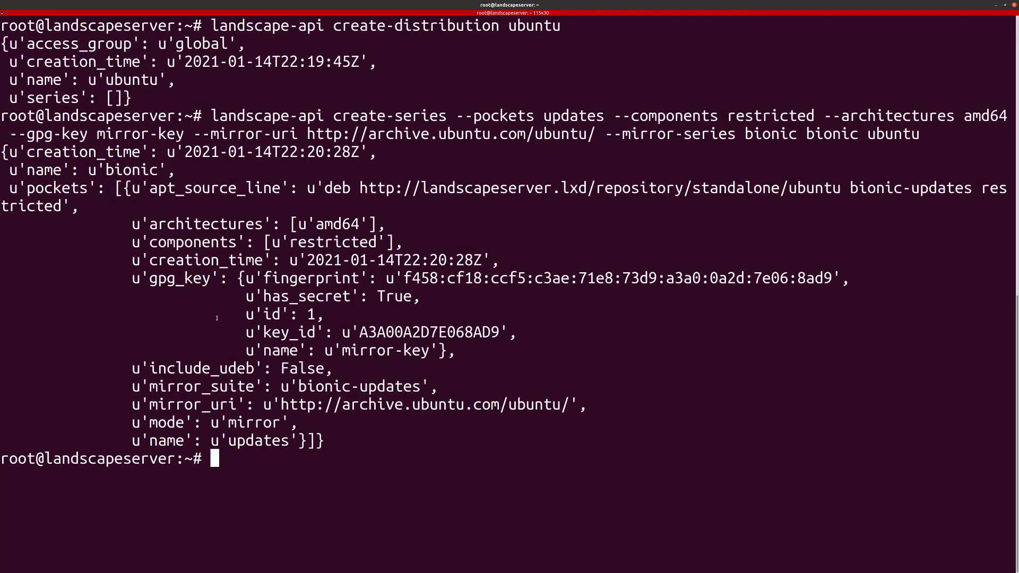
key("alt+Tab")
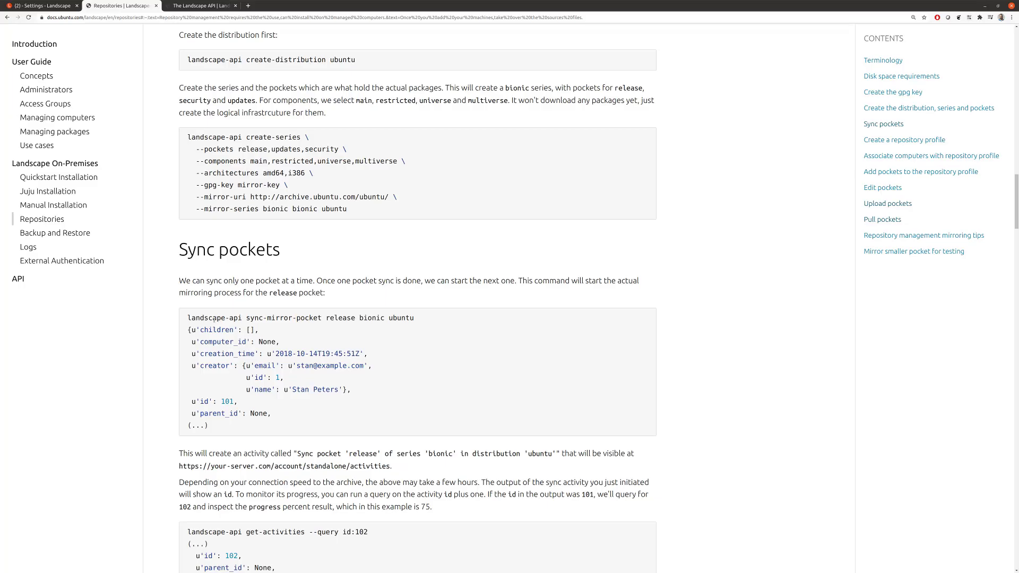
Step: Run the guide's sync-mirror-pocket command for the bionic release pocket, which fails
left_click_drag(188, 317, 395, 317)
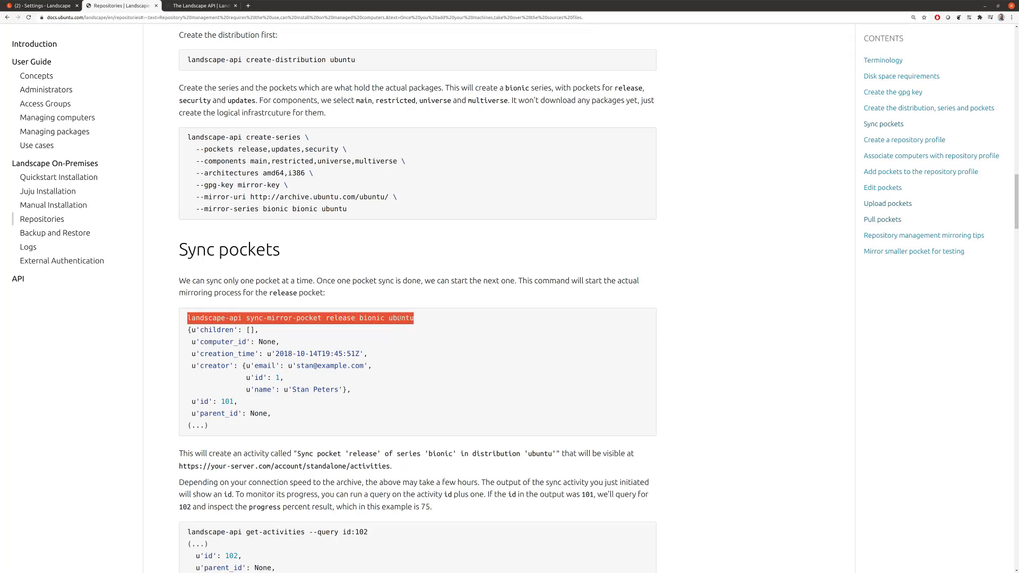
key("ctrl+c")
key("alt+Tab")
key("ctrl+shift+v")
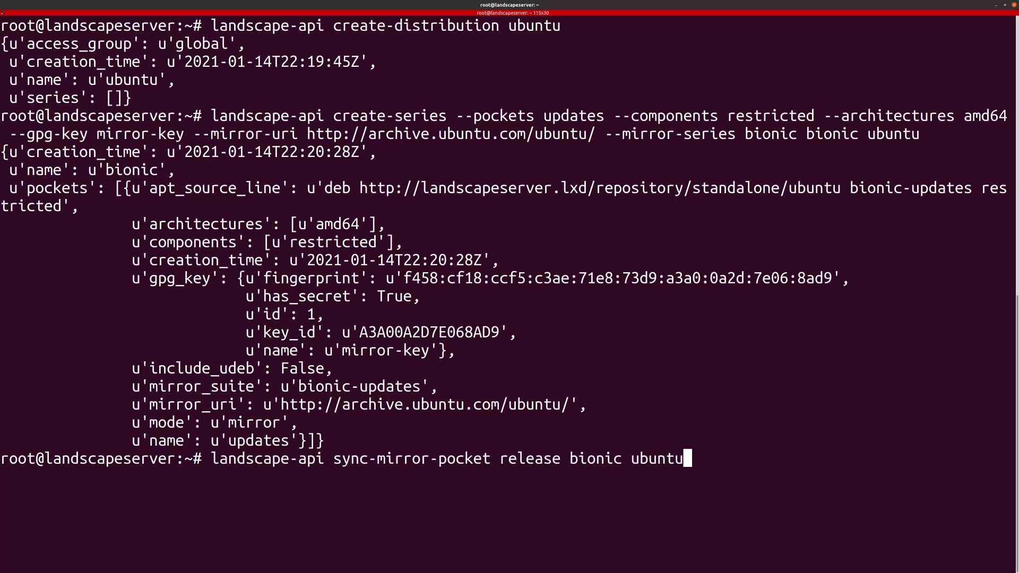
key("Return")
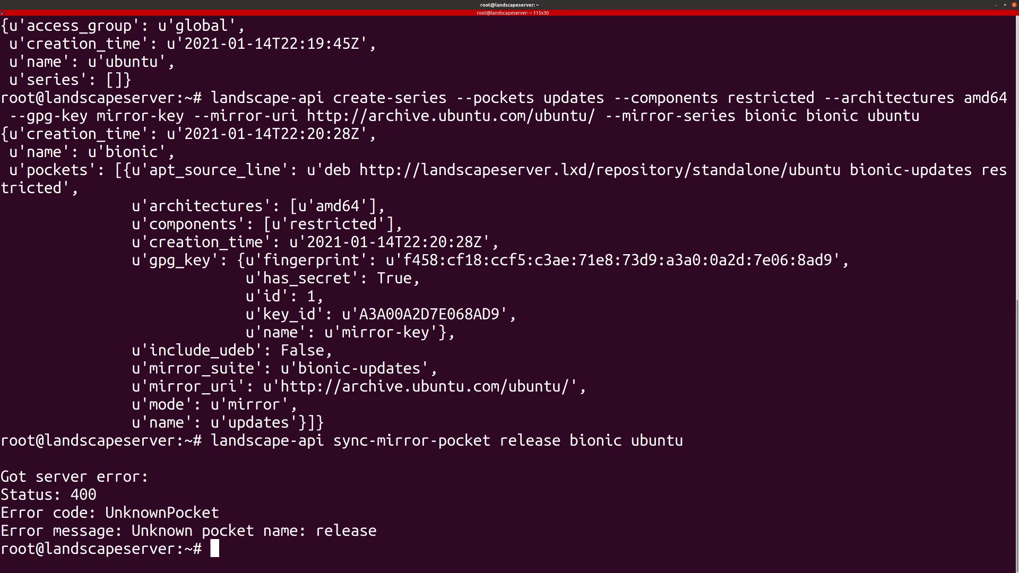
Step: Rerun the sync command with 'updates' in place of 'release'
key("Up")
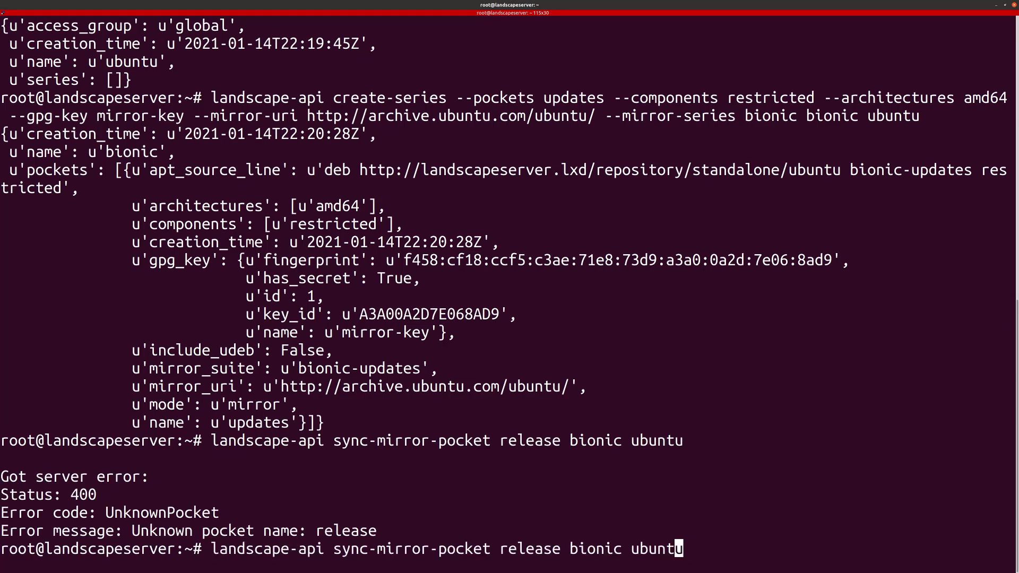
key("Left")
key("Left")
key("Left")
key("Left")
key("Left")
key("Left")
key("Left")
key("Left")
key("Left")
key("Left")
key("Left")
key("Left")
key("Left")
key("Left")
key("BackSpace")
key("BackSpace")
key("BackSpace")
key("BackSpace")
key("BackSpace")
key("BackSpace")
key("BackSpace")
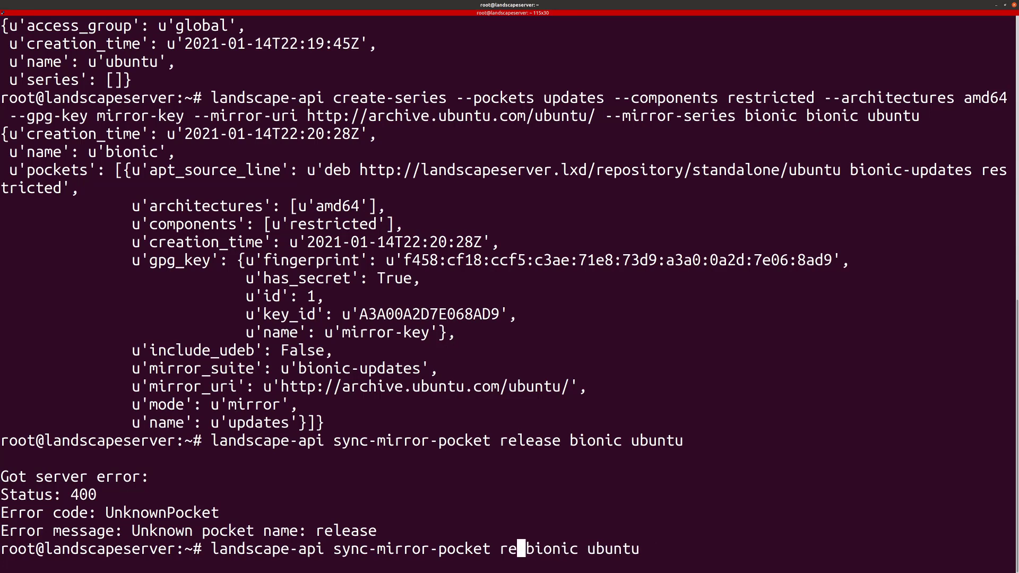
type("updates")
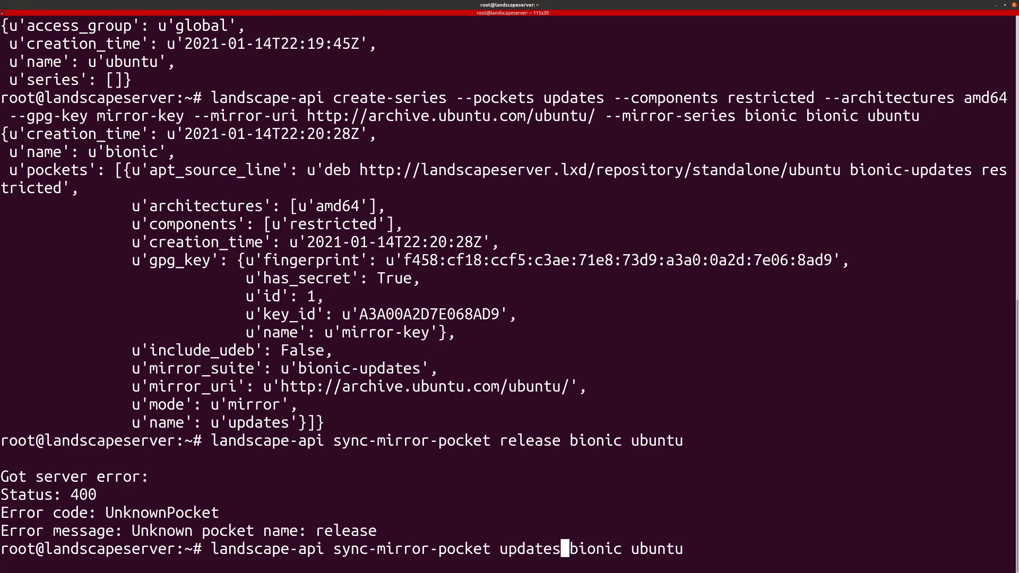
double_click(559, 98)
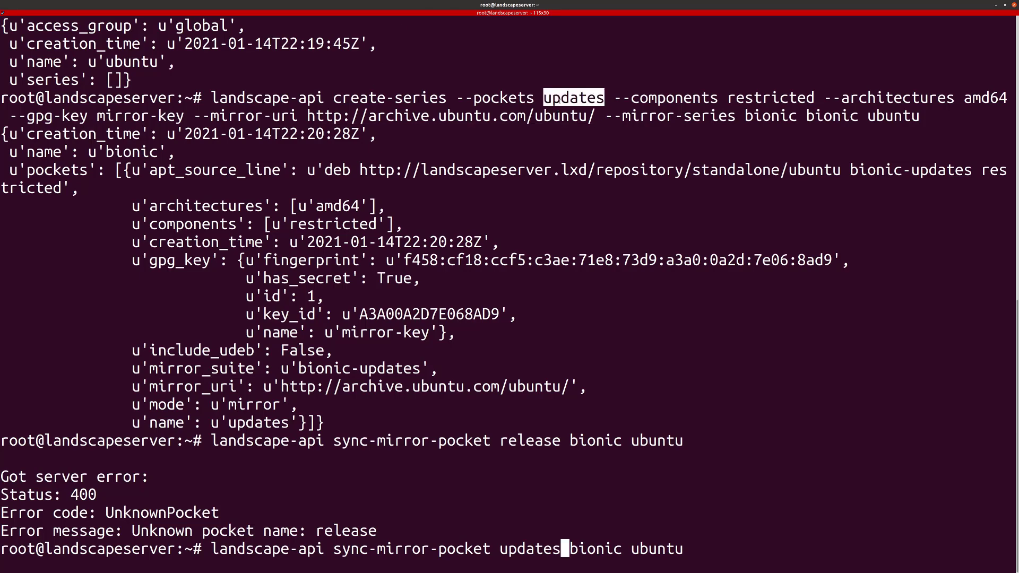
left_click(631, 498)
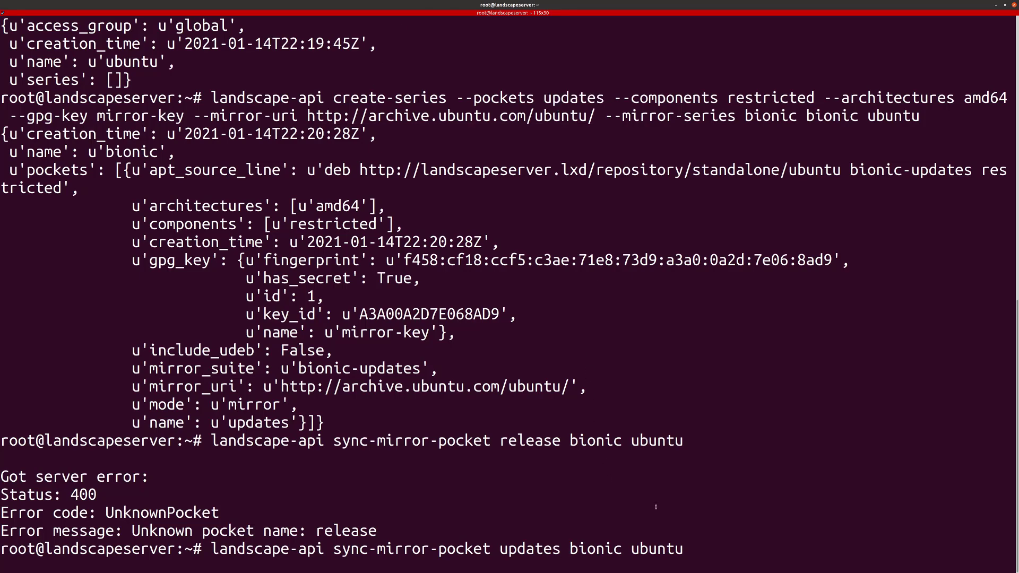
key("Return")
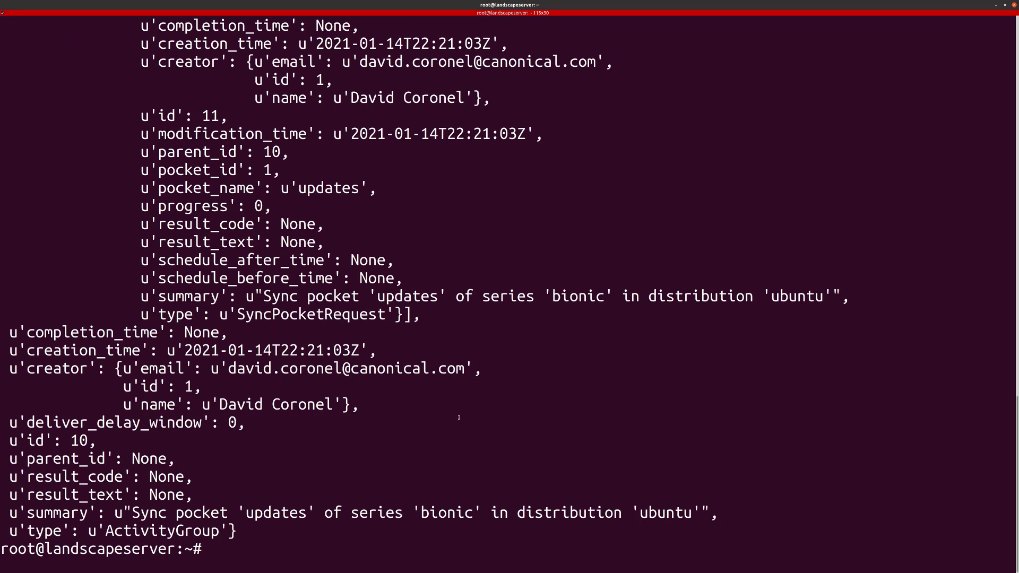
Step: Show the Landscape Activities list with the new 'updates' pocket sync at the top
key("alt+Tab")
scroll(459, 421, "down", 3)
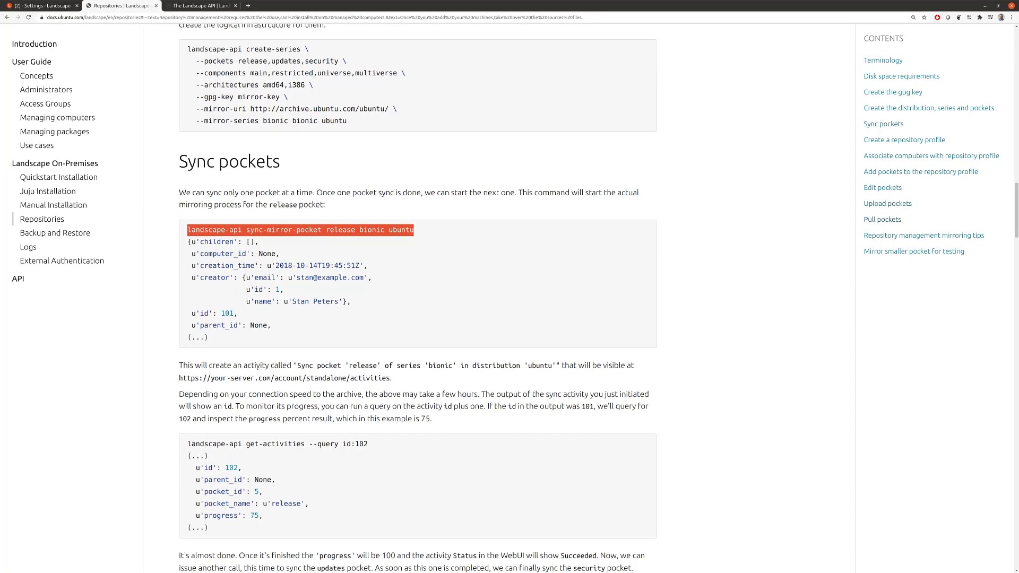
left_click_drag(254, 367, 342, 366)
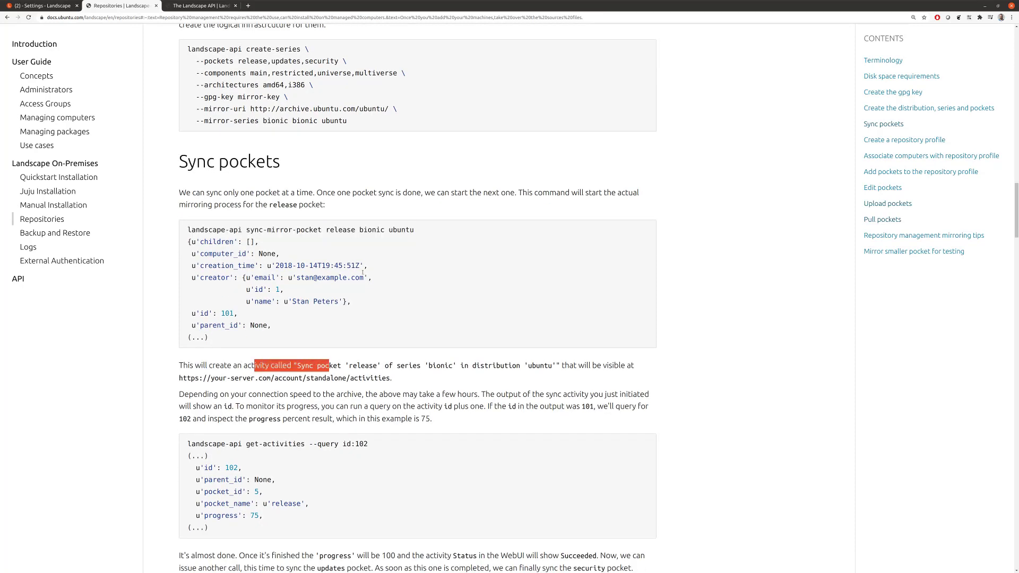
key("ctrl+Page_Up")
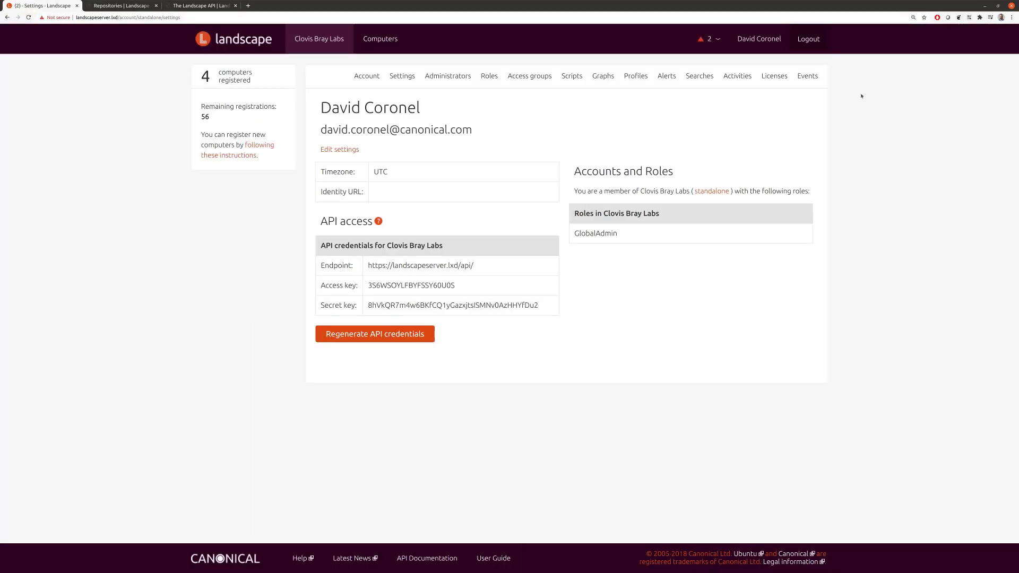
left_click(741, 77)
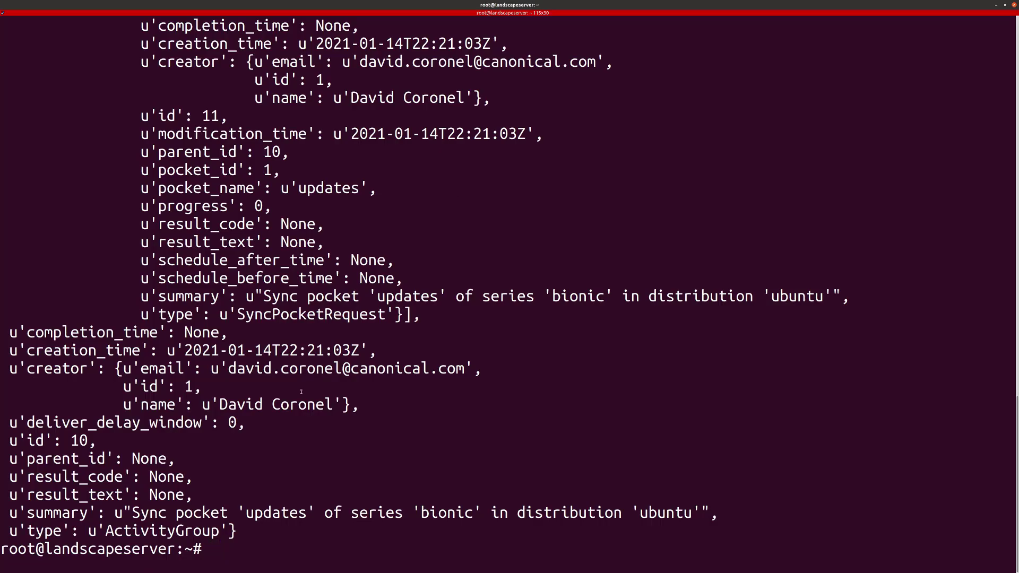
Step: Type 'landscape-api sync-mirror-pocket updates bionic ubuntu' at the prompt, then clear it
type("landscape-api sync-mirror-pocket updates bionic ubuntu")
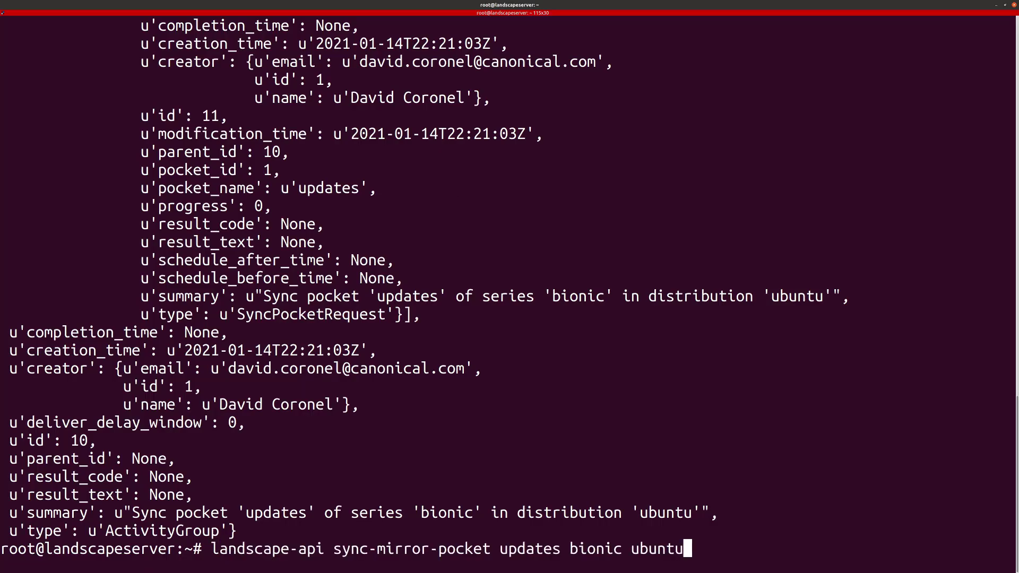
key("ctrl+u")
type("landscape-a")
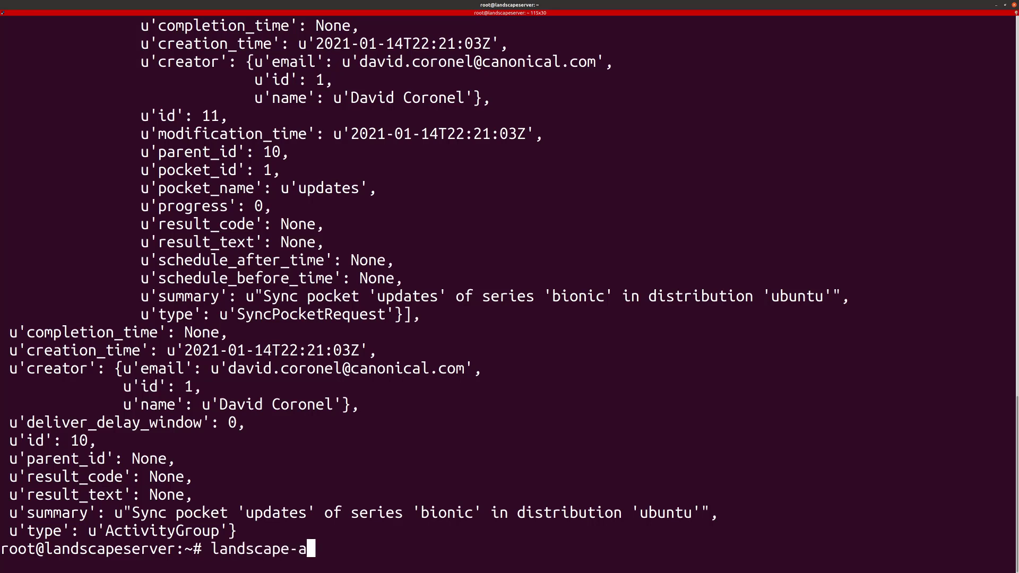
type("p")
key("BackSpace")
key("BackSpace")
key("BackSpace")
key("BackSpace")
key("BackSpace")
key("BackSpace")
key("BackSpace")
key("BackSpace")
key("BackSpace")
key("BackSpace")
key("BackSpace")
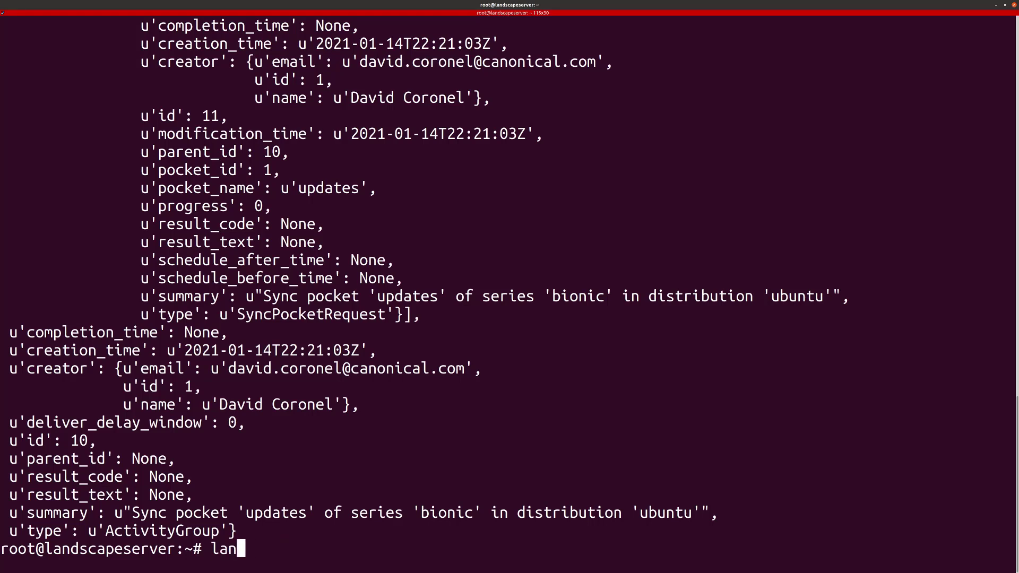
key("alt+Tab")
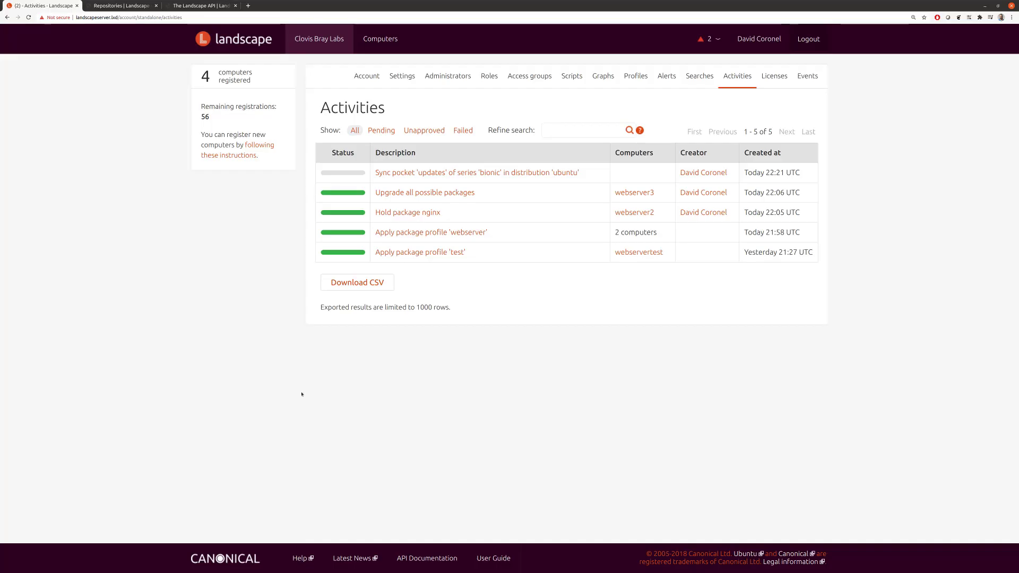
Step: Find the get-activities --query id: command and its explanation in the Sync pockets docs
key("ctrl+Tab")
scroll(480, 335, "down", 3)
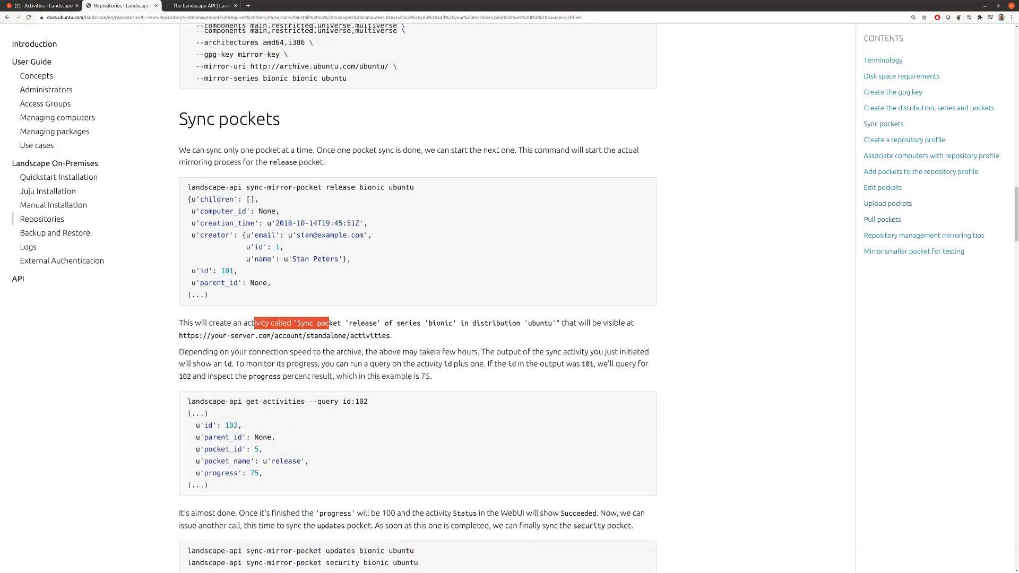
left_click_drag(187, 356, 349, 357)
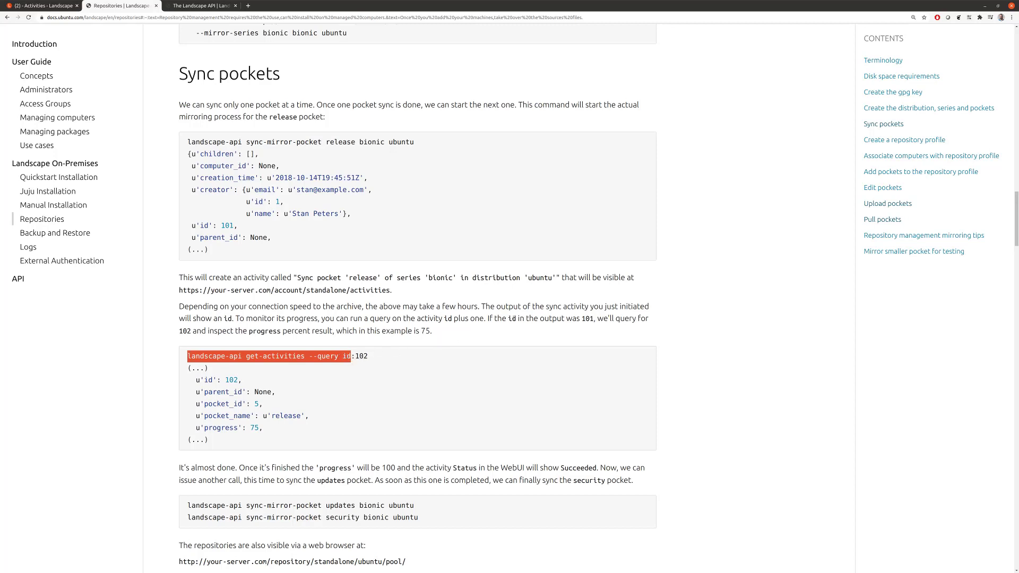
left_click_drag(518, 319, 649, 318)
left_click_drag(188, 226, 238, 226)
left_click_drag(187, 356, 355, 357)
Step: Query activity 11 with landscape-api get-activities --query id:11
key("alt+Tab")
key("ctrl+shift+v")
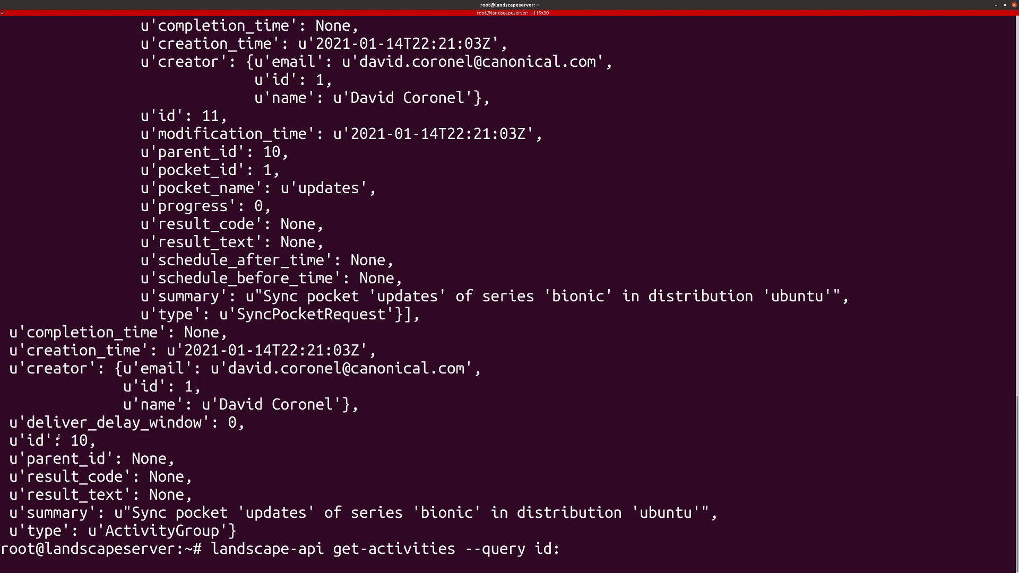
type("11")
key("Return")
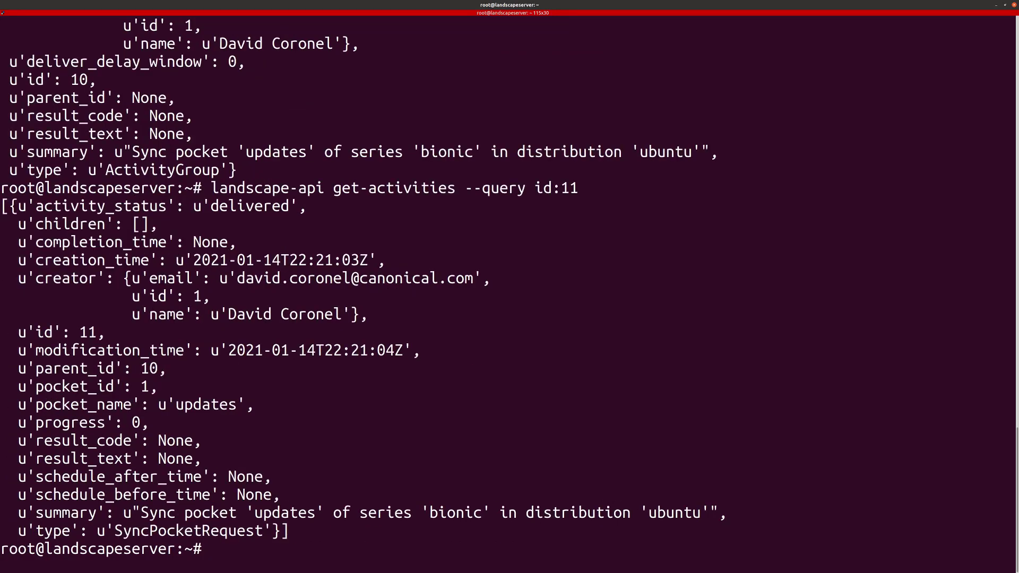
type("clear")
key("Return")
key("Up")
key("Up")
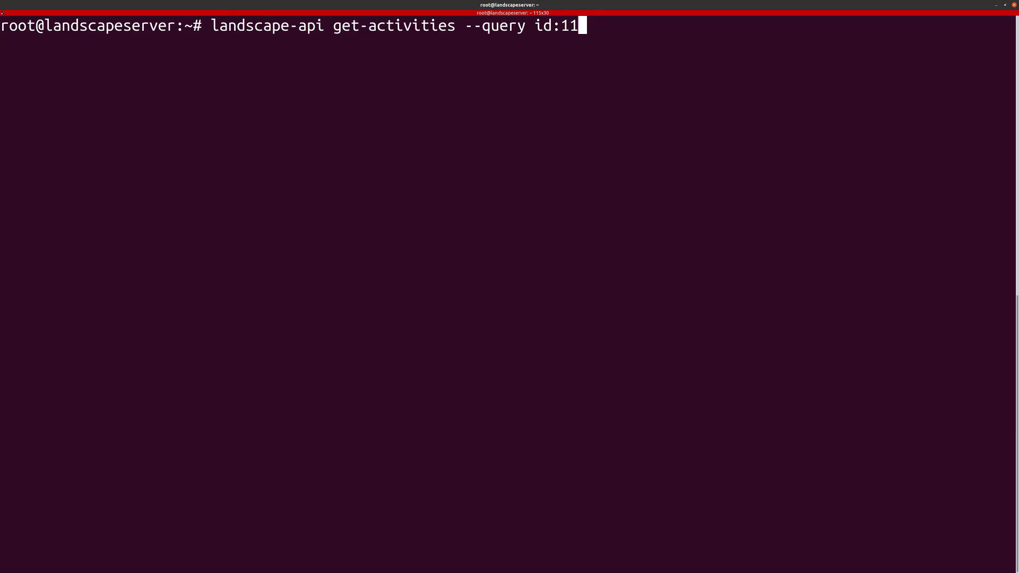
key("Return")
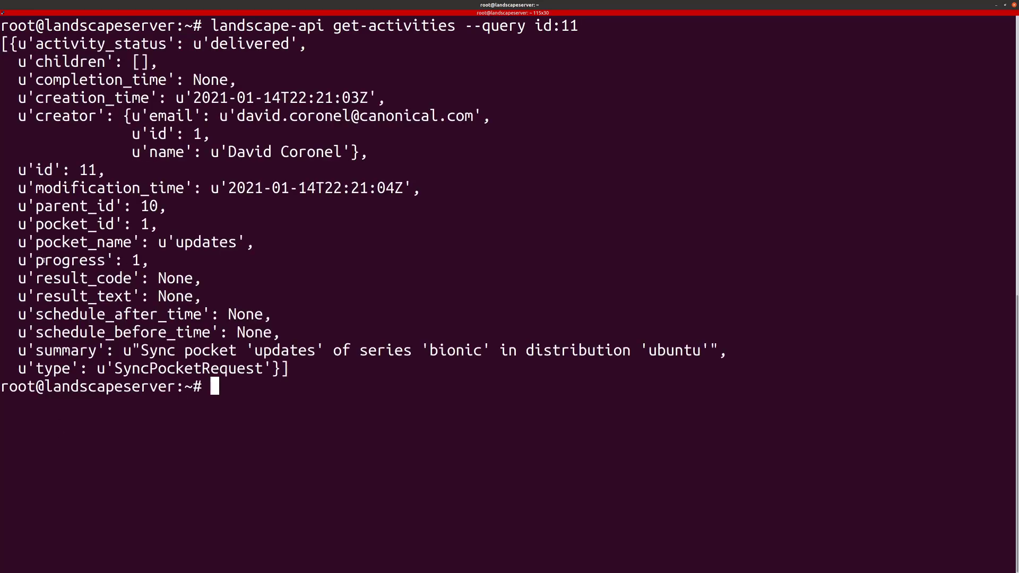
Step: Rerun the activity 11 query until its progress reaches 3
left_click_drag(43, 260, 141, 260)
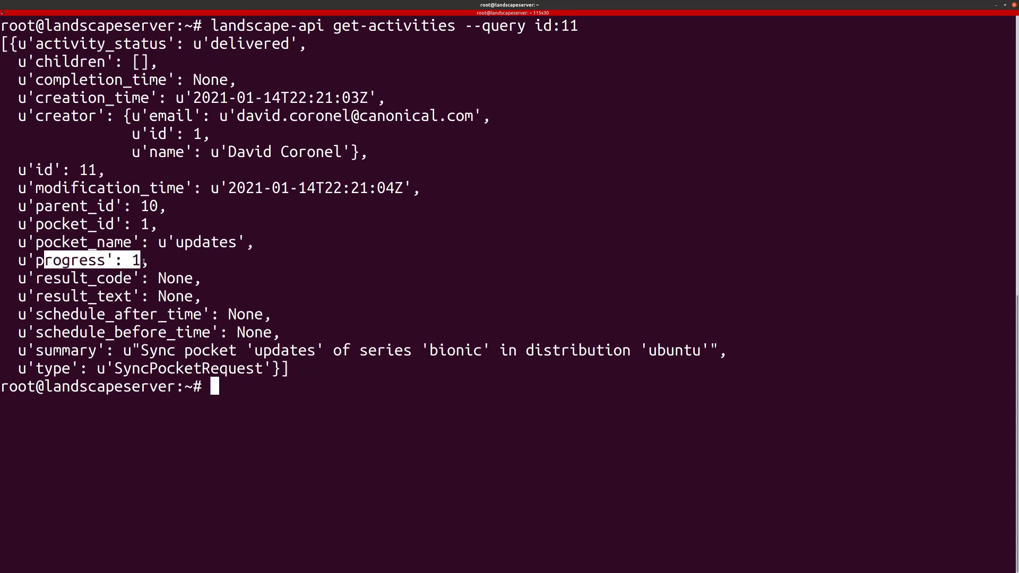
left_click(171, 263)
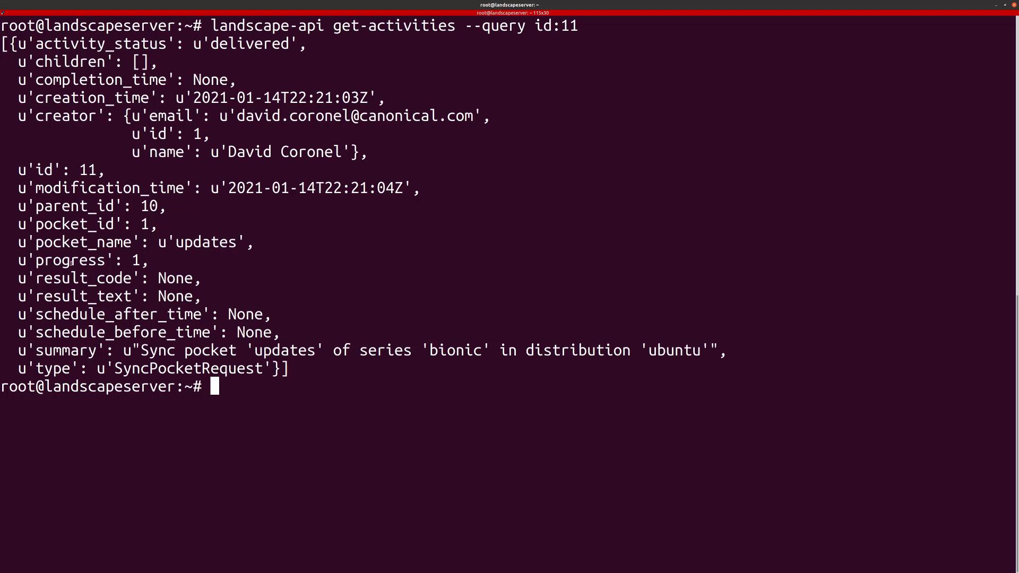
left_click_drag(77, 263, 131, 262)
left_click(207, 273)
key("Up")
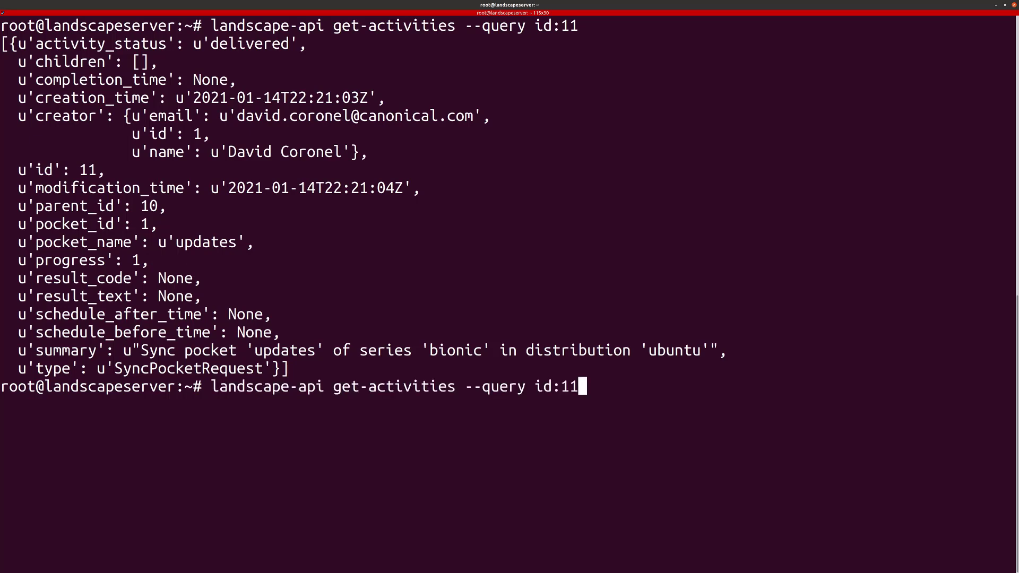
key("Return")
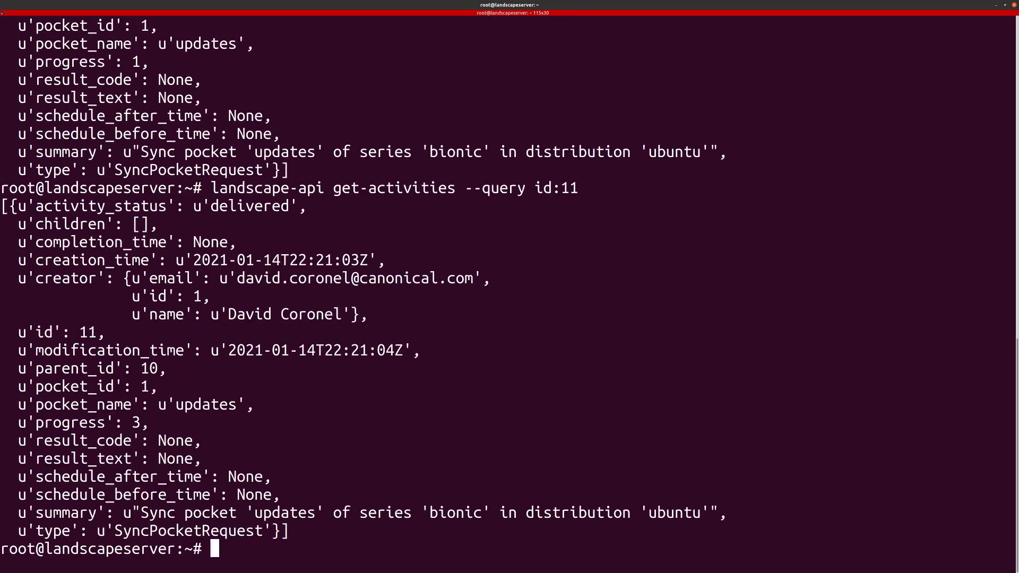
key("alt+Tab")
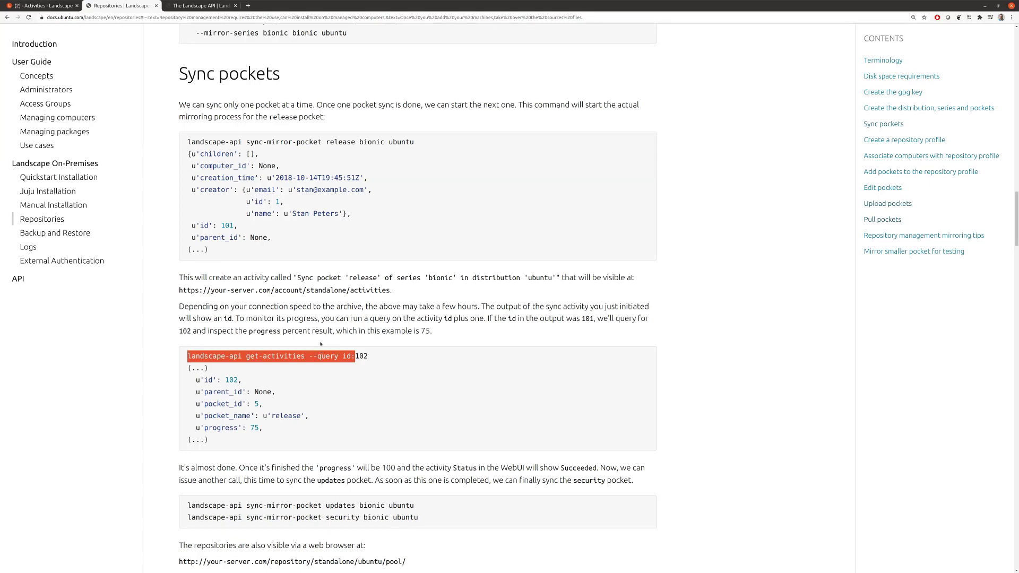
Step: Note that progress goes up to 100, then recheck activity 11, which is now at progress 4
scroll(297, 372, "down", 3)
scroll(285, 385, "down", 2)
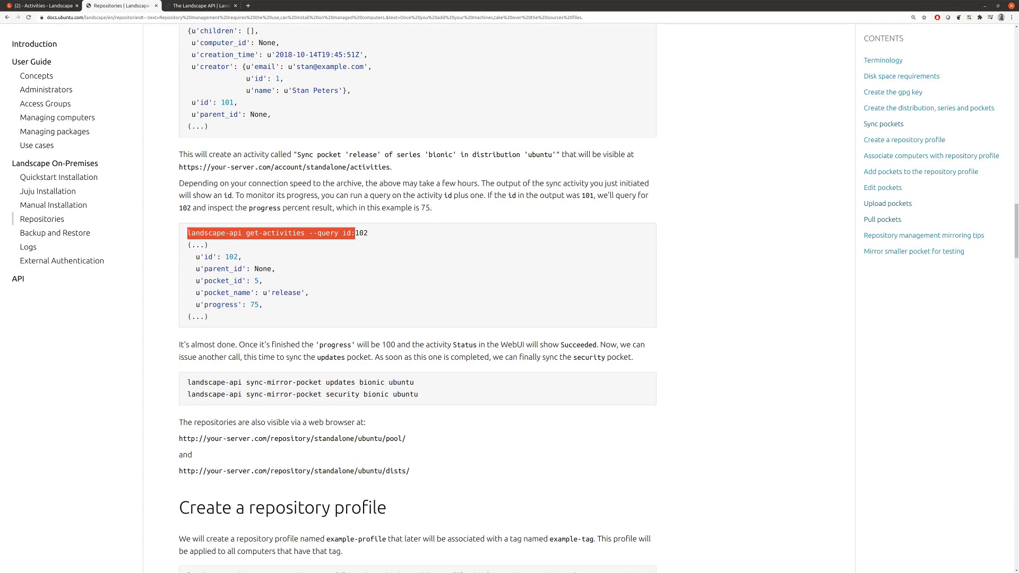
left_click_drag(262, 345, 430, 345)
key("alt+Tab")
key("Up")
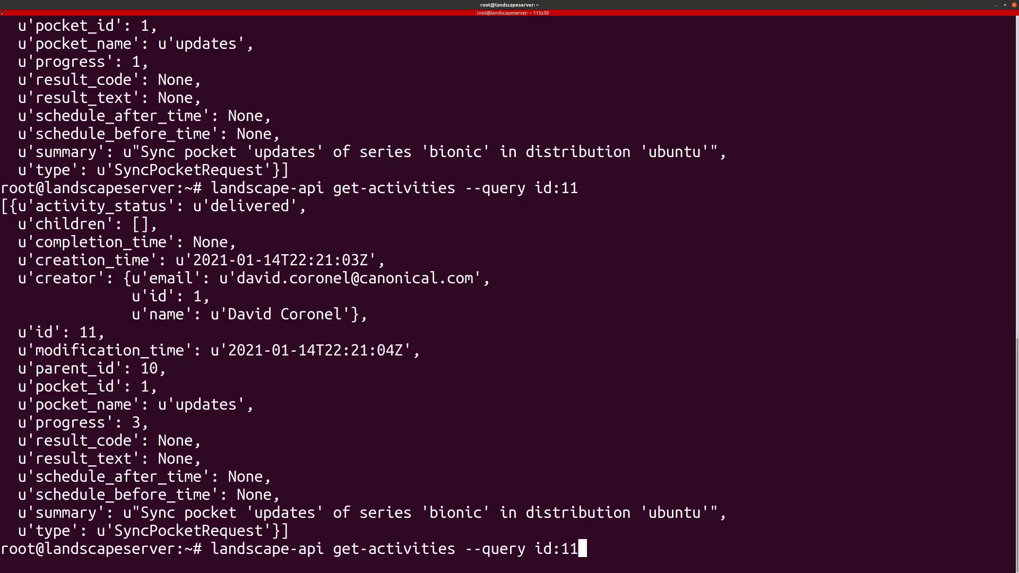
key("Return")
left_click_drag(23, 423, 268, 423)
key("alt+Tab")
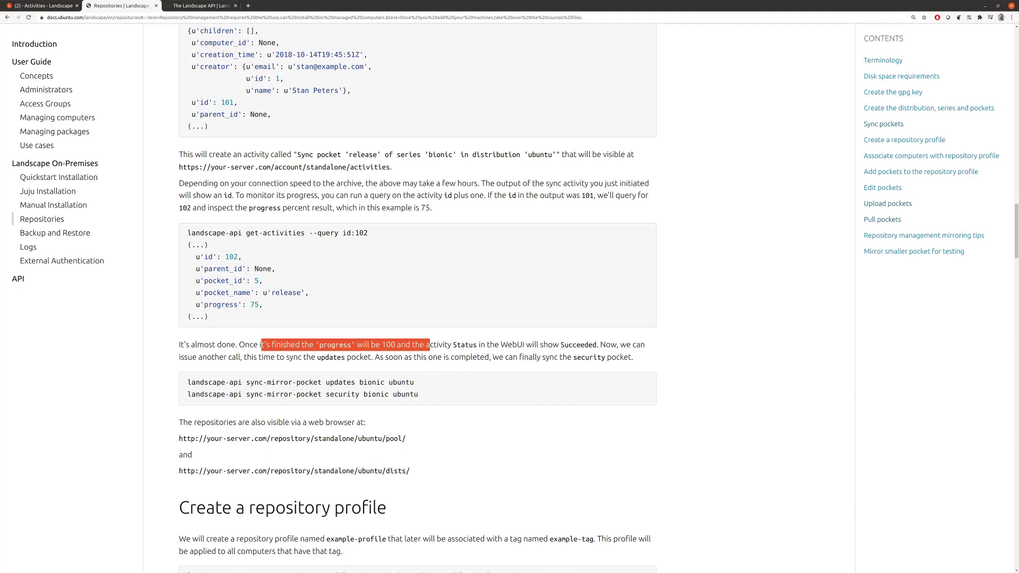
Step: Read past the updates and security sync commands to the Create a repository profile heading
scroll(476, 343, "down", 2)
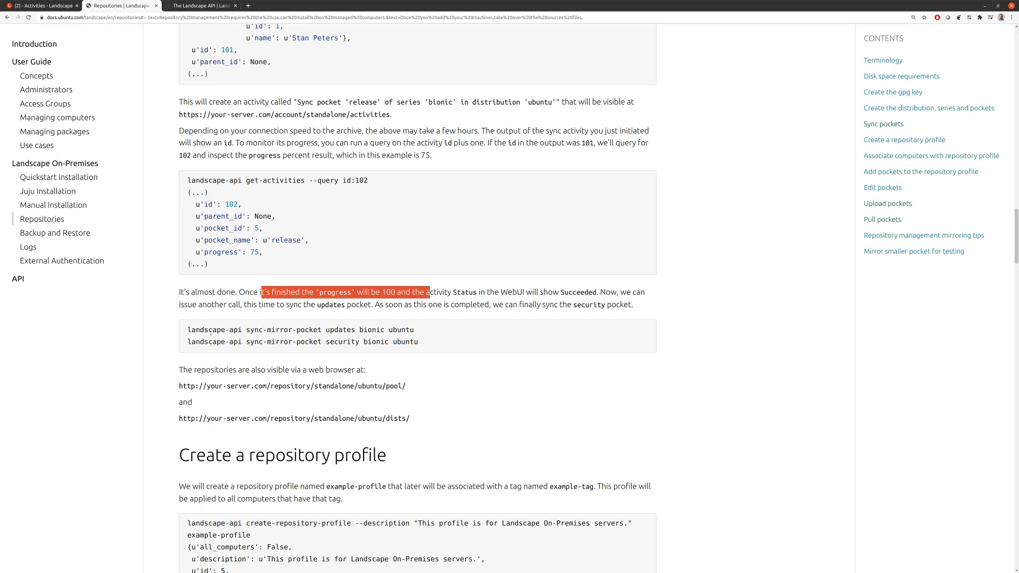
left_click_drag(211, 332, 416, 342)
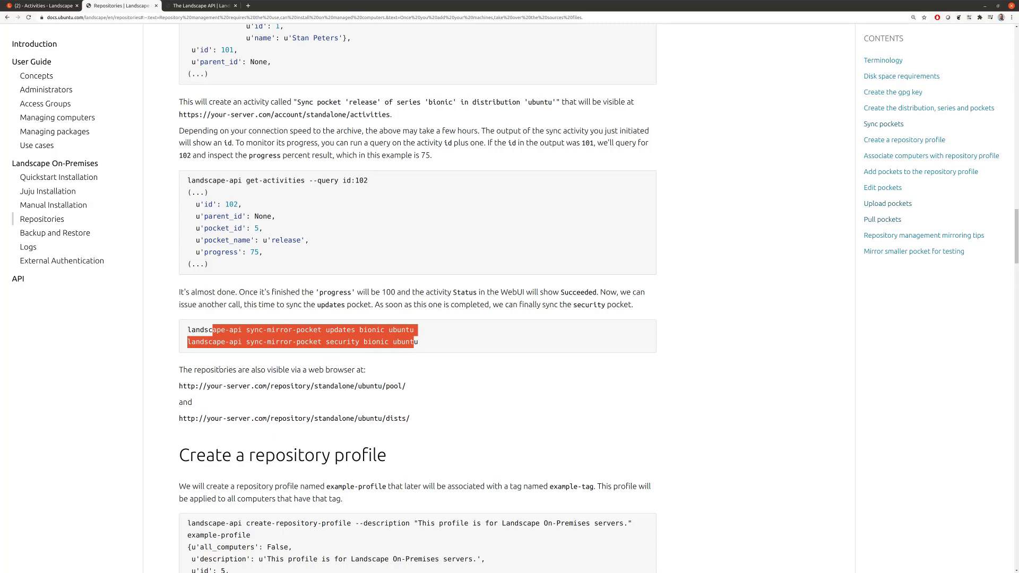
scroll(220, 370, "down", 3)
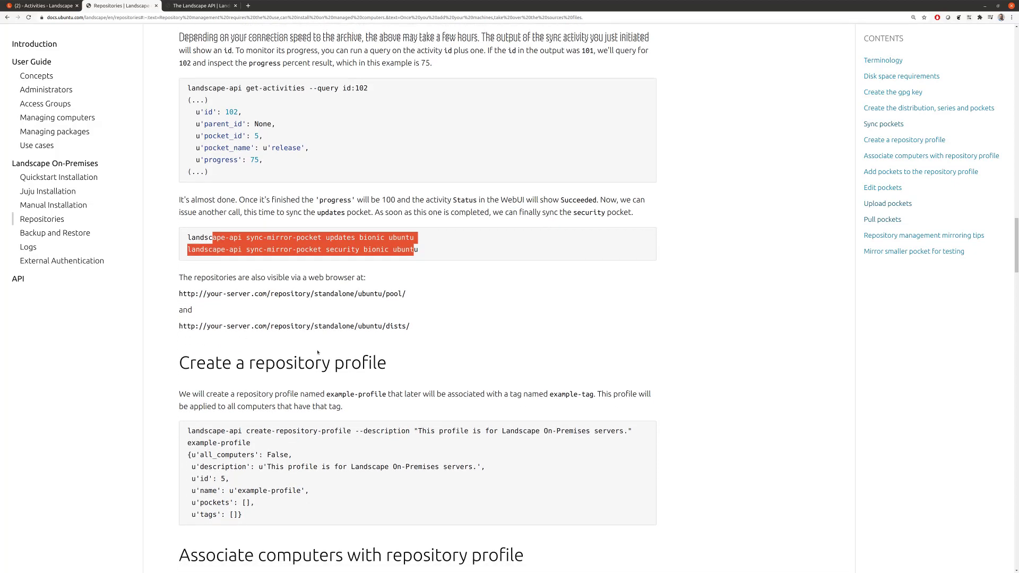
left_click_drag(245, 284, 375, 285)
Step: Open the Landscape Profiles page, then return to the Repositories guide
key("ctrl+Page_Up")
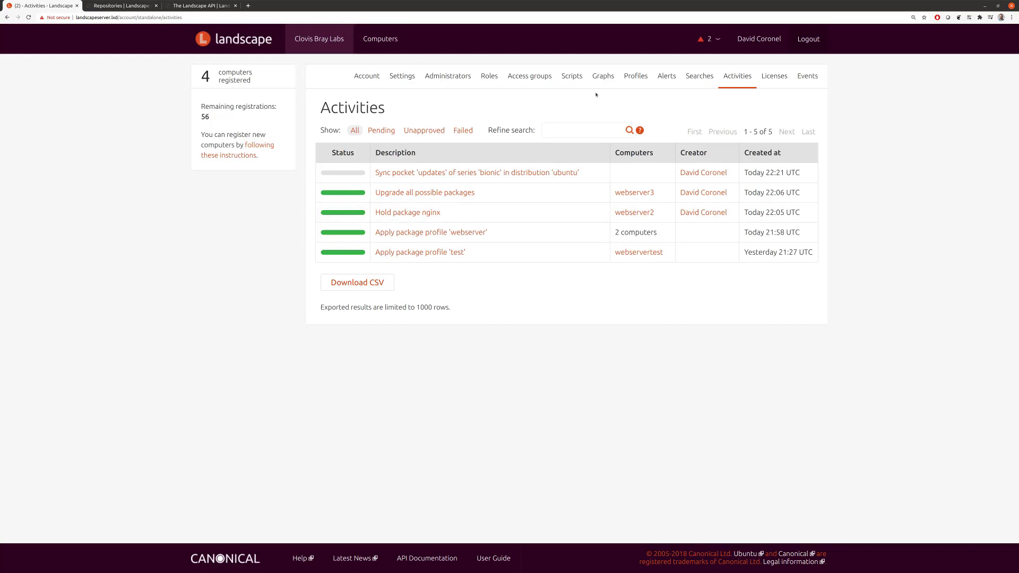
left_click(652, 76)
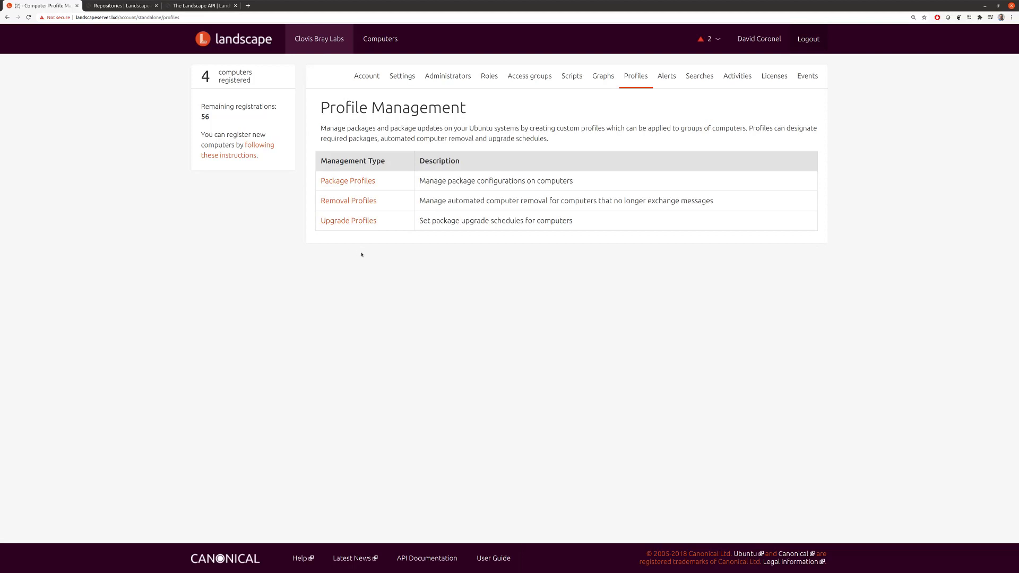
key("ctrl+Tab")
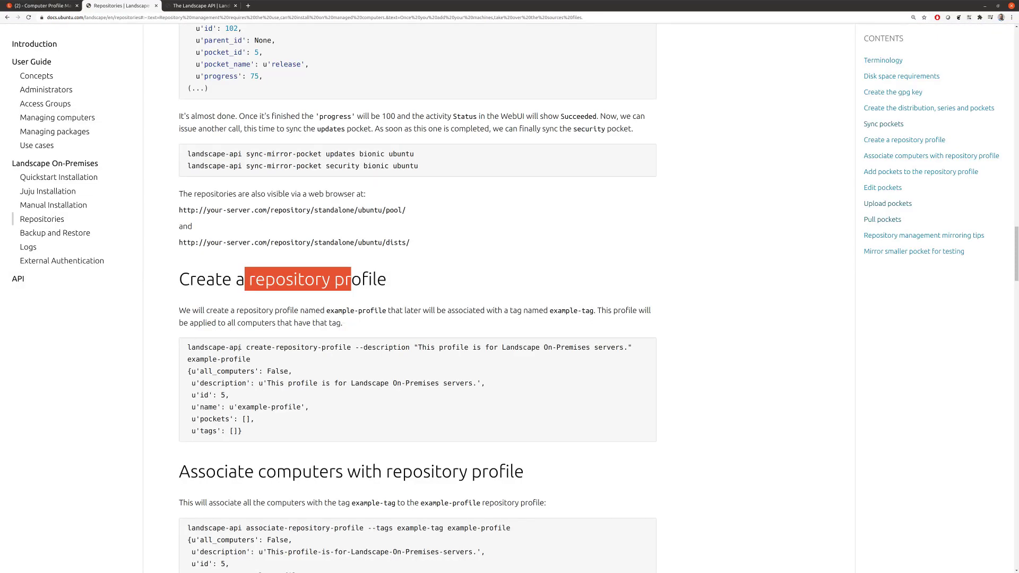
Step: Run the guide's create-repository-profile command, creating example-profile with id 1
double_click(210, 348)
left_click_drag(224, 349, 245, 361)
key("ctrl+c")
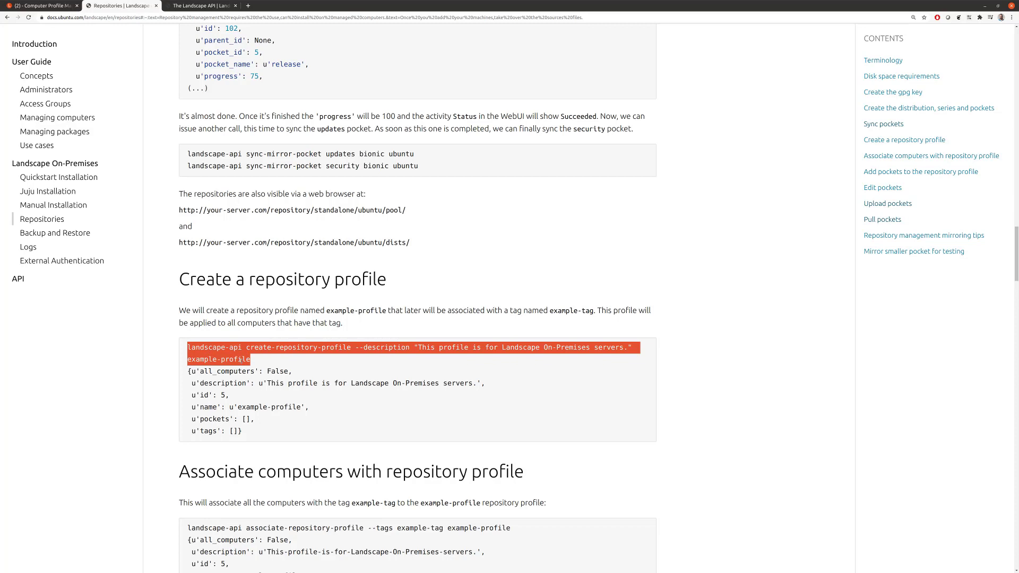
scroll(244, 353, "down", 1)
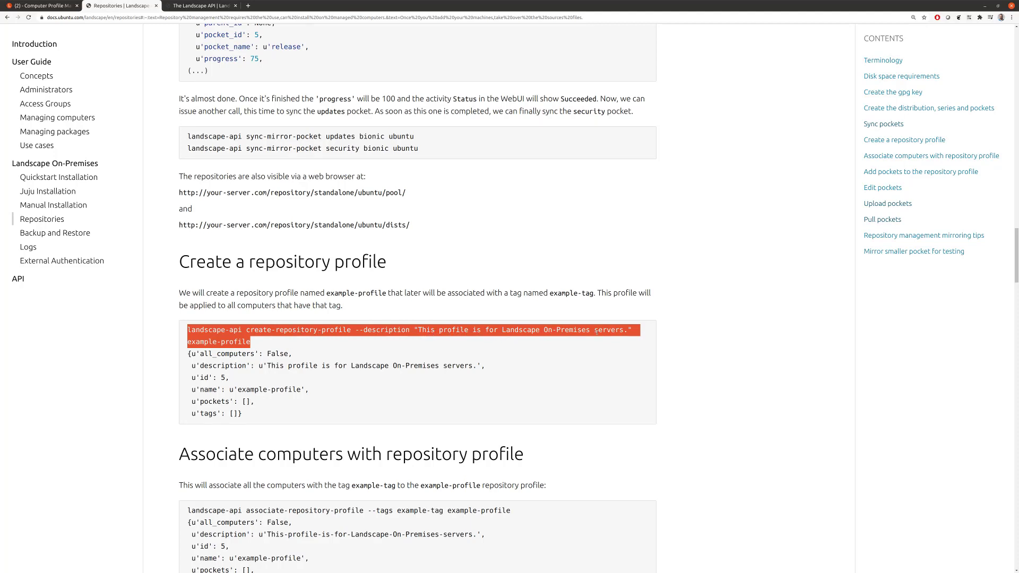
key("alt+Tab")
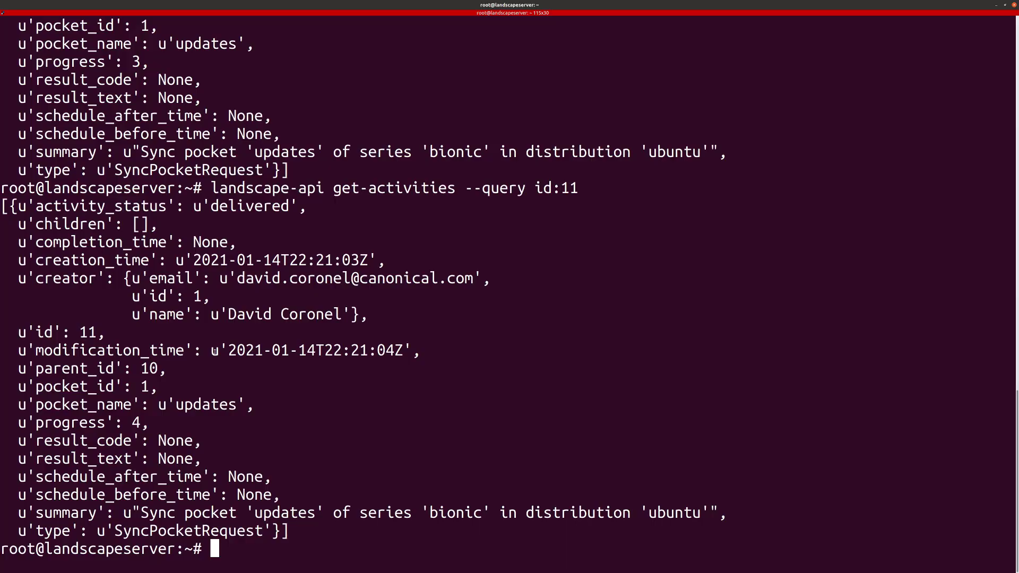
key("ctrl+shift+v")
key("Return")
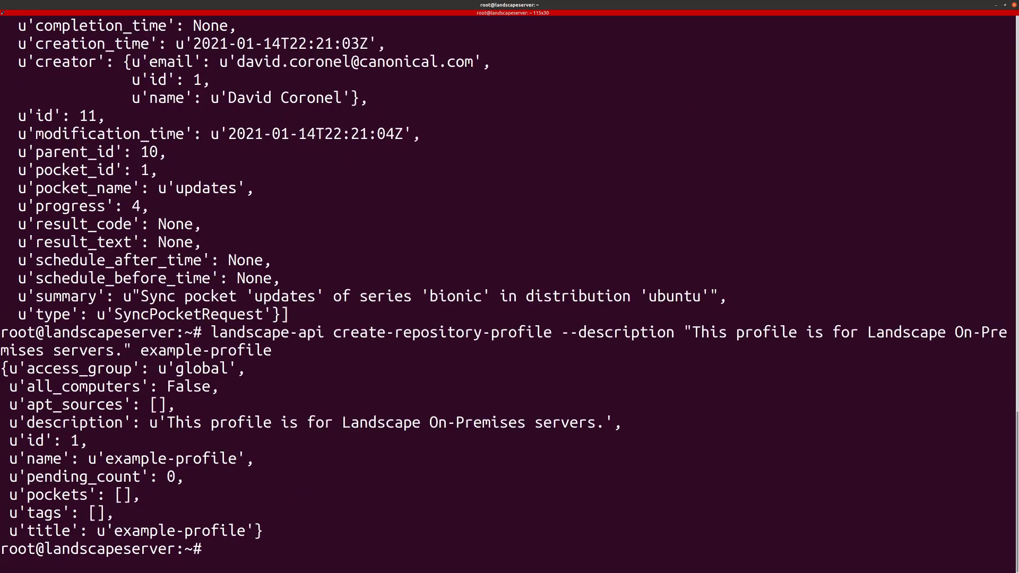
key("alt+Tab")
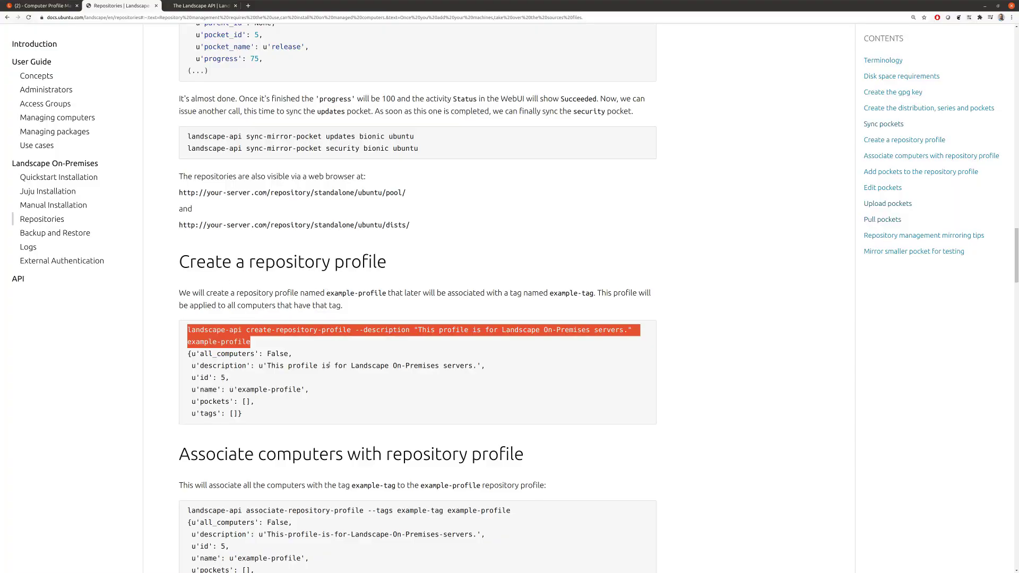
Step: Find the associate-repository-profile command for example-profile and example-tag in the guide
scroll(330, 365, "down", 2)
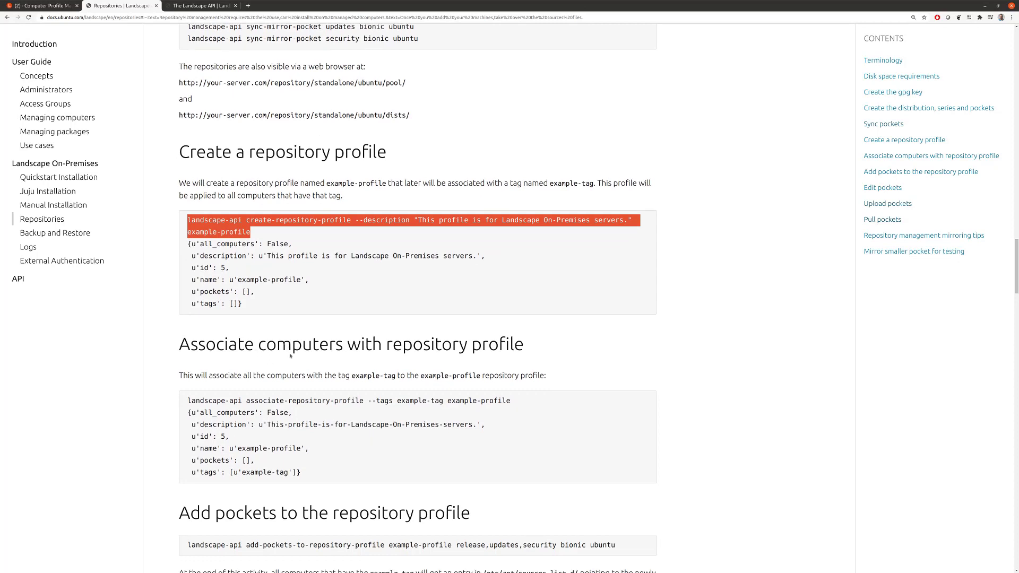
scroll(413, 329, "down", 1)
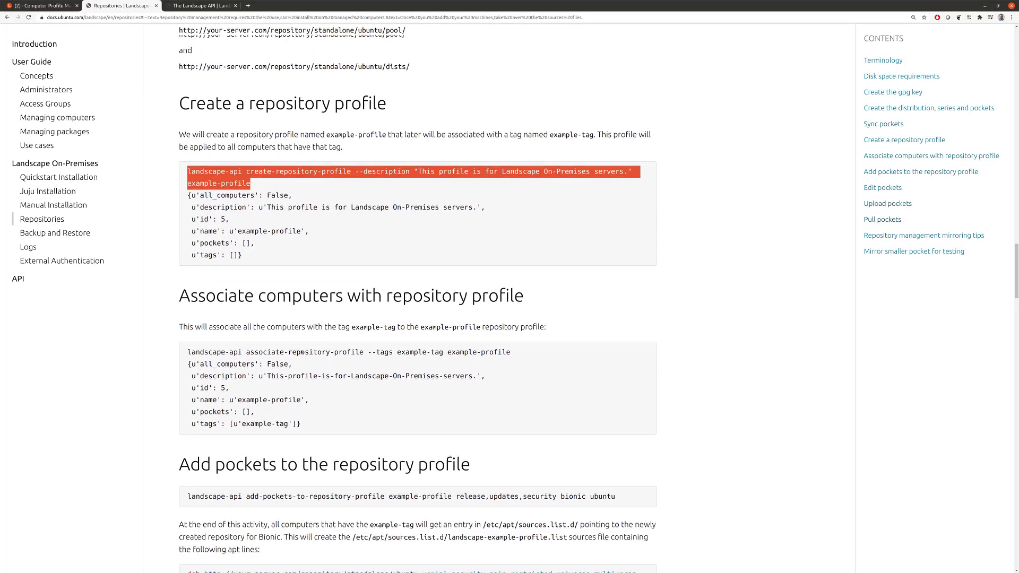
scroll(277, 346, "down", 1)
left_click_drag(332, 310, 401, 317)
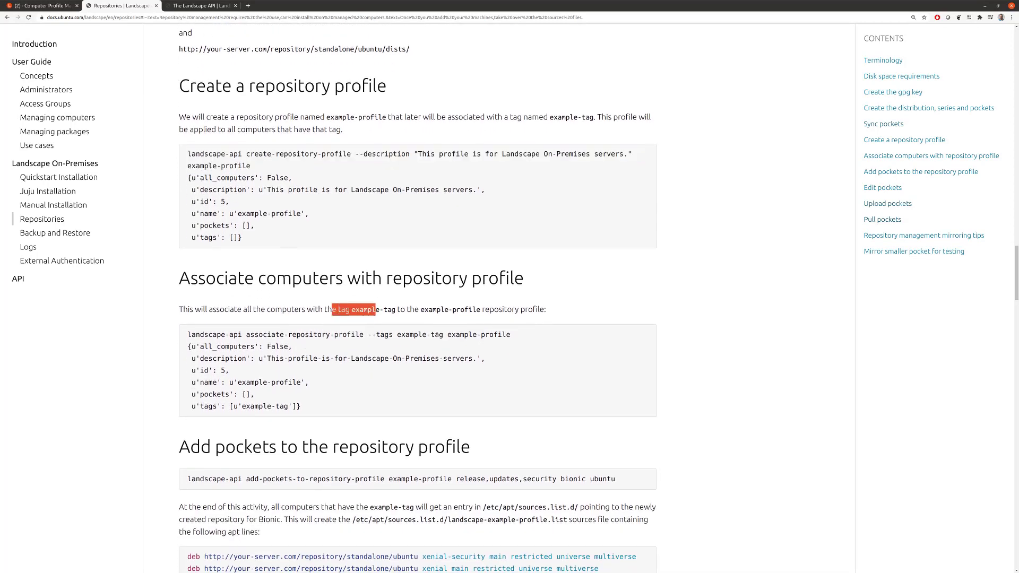
left_click_drag(187, 335, 343, 335)
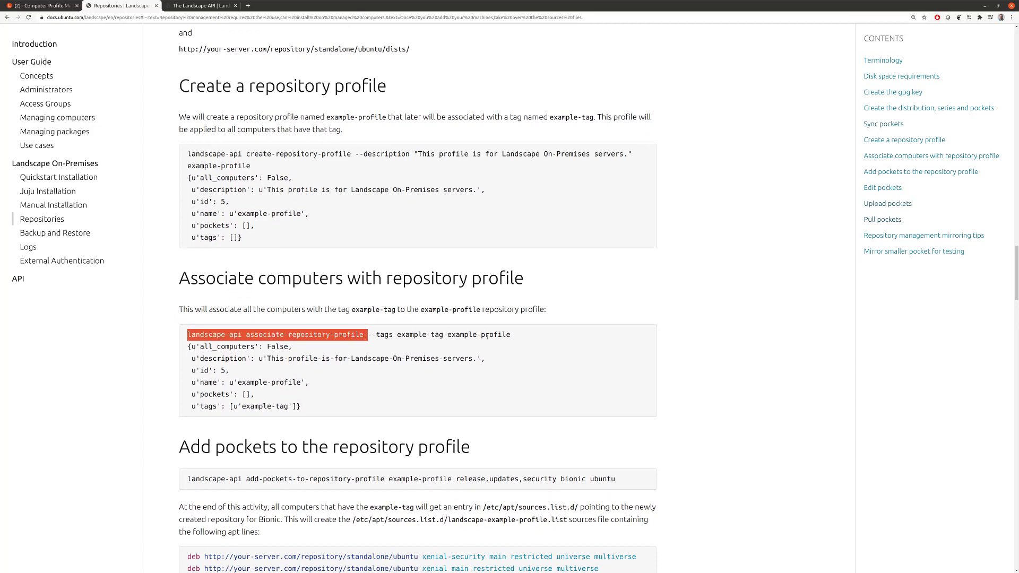
left_click(470, 330)
left_click_drag(466, 333, 492, 332)
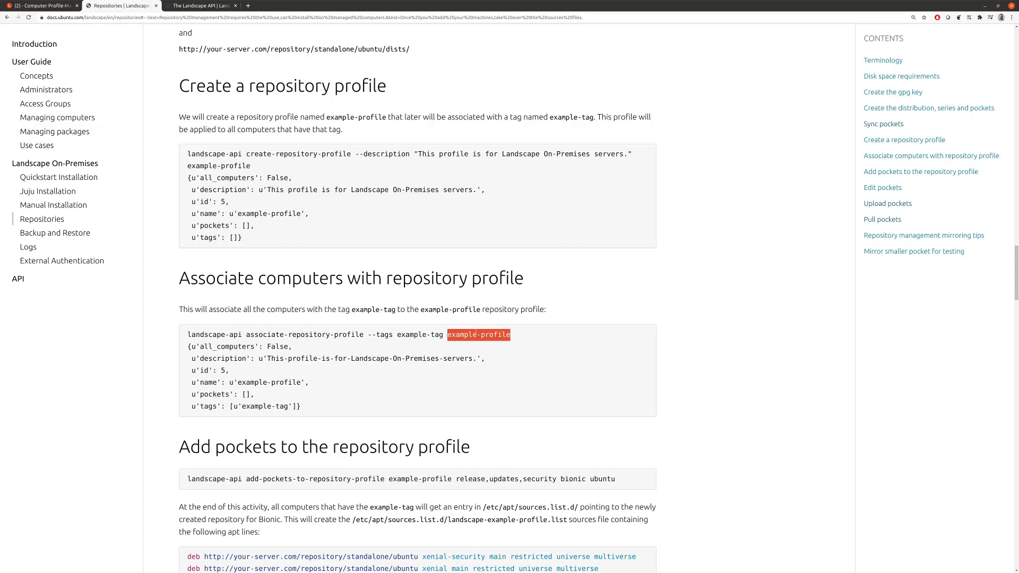
left_click_drag(397, 335, 443, 335)
left_click_drag(193, 336, 489, 335)
key("ctrl+c")
Step: Run the associate command so example-profile lists the example-tag tag
key("alt+Tab")
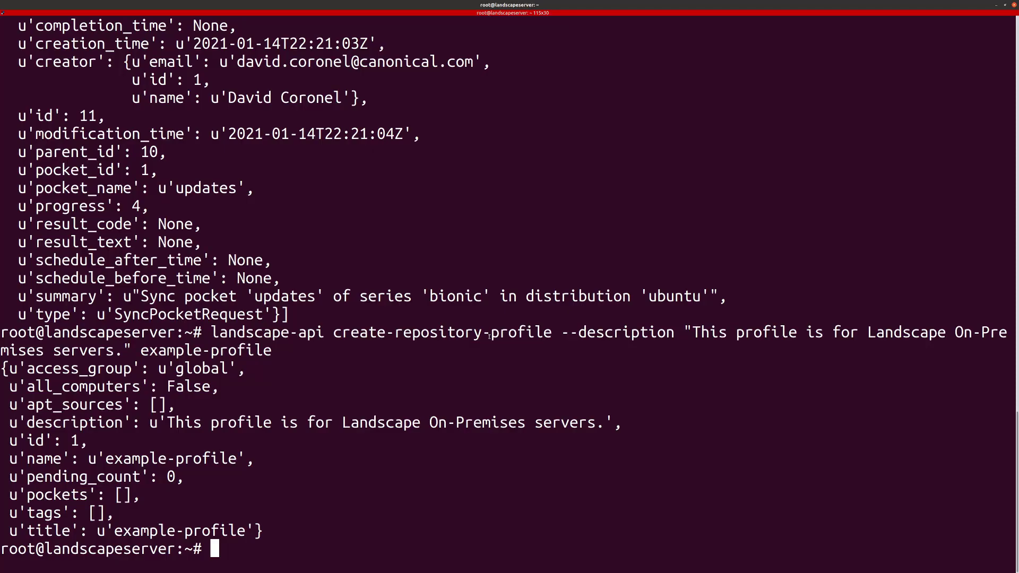
key("ctrl+shift+v")
key("Return")
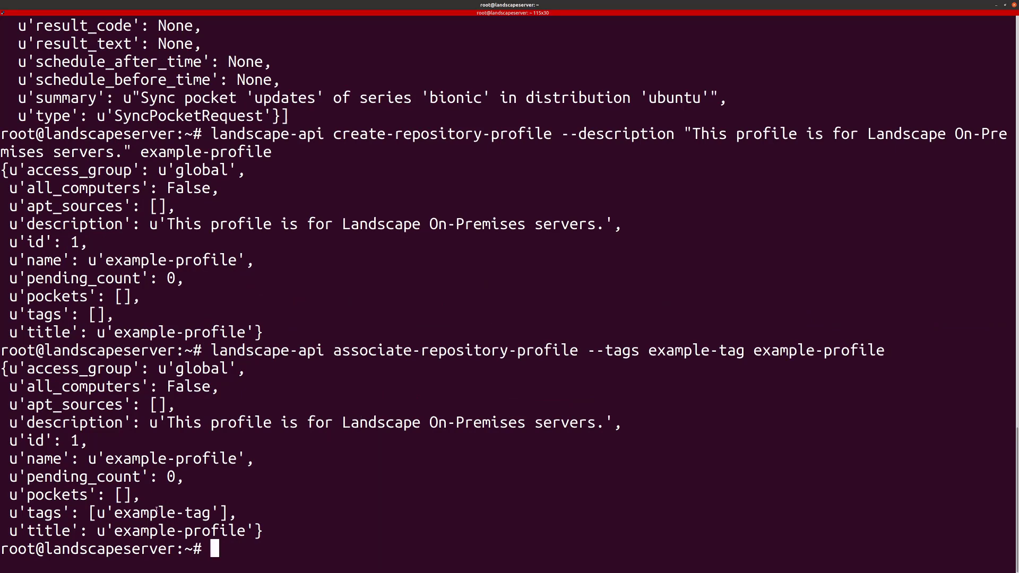
double_click(182, 507)
key("alt+Tab")
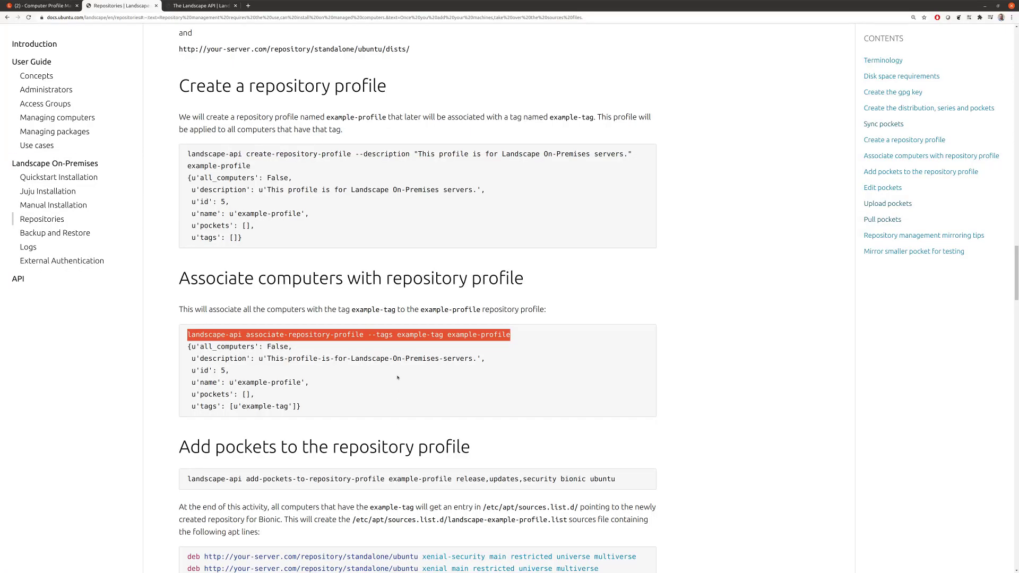
Step: Paste the guide's add-pockets-to-repository-profile command for example-profile into the terminal
scroll(291, 375, "down", 3)
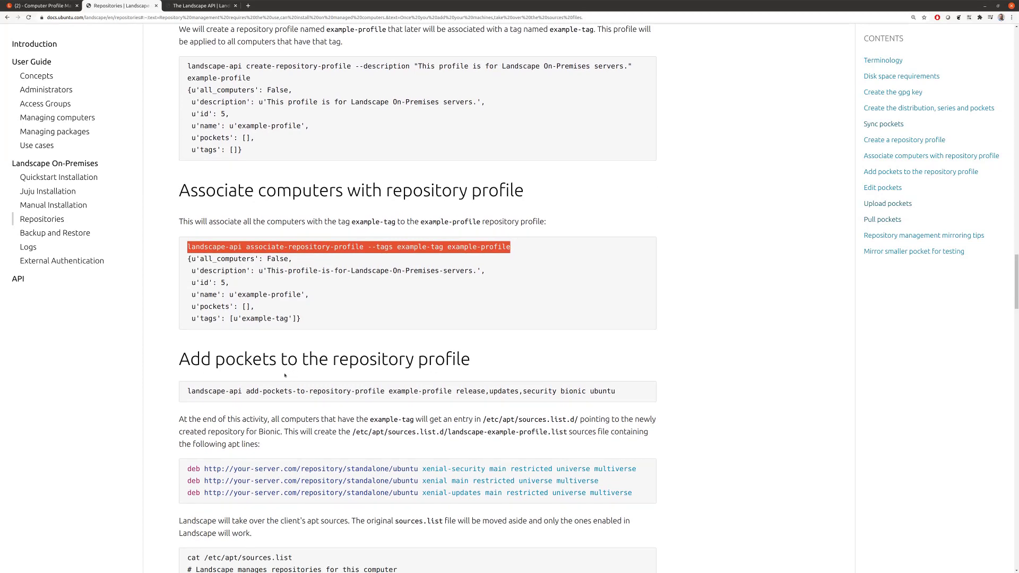
scroll(264, 383, "down", 2)
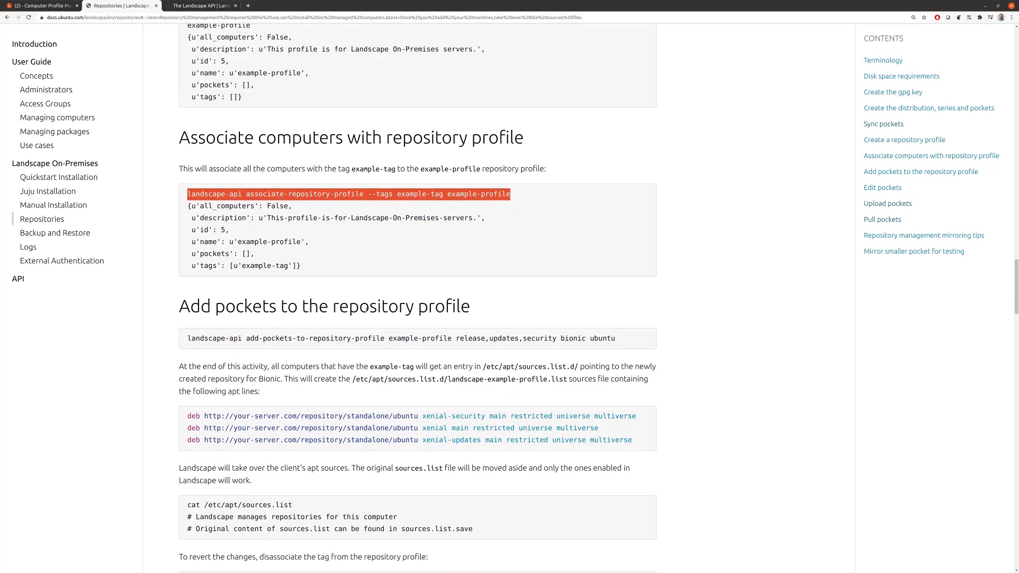
left_click_drag(187, 338, 615, 339)
key("ctrl+c")
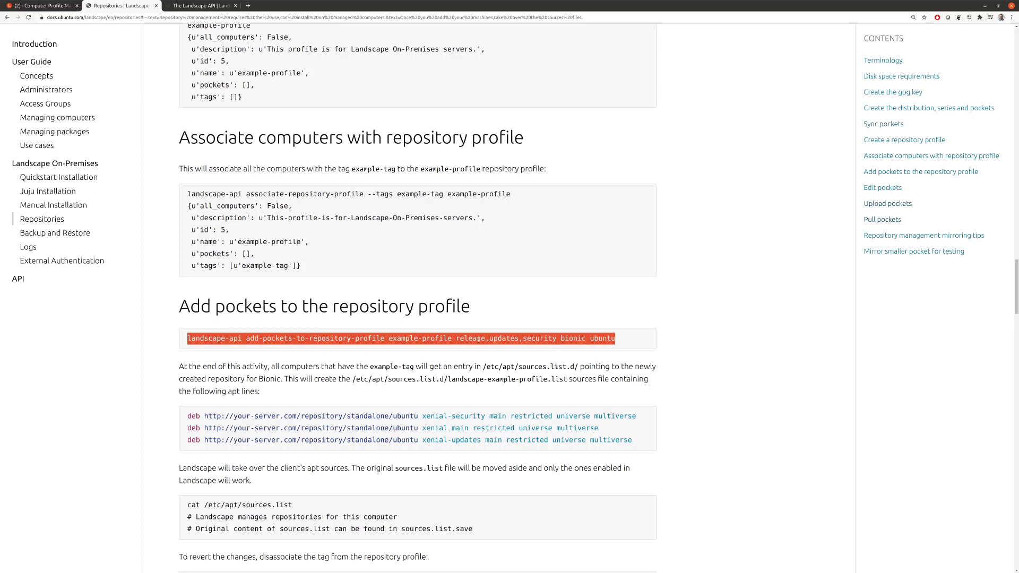
key("alt+Tab")
key("ctrl+shift+v")
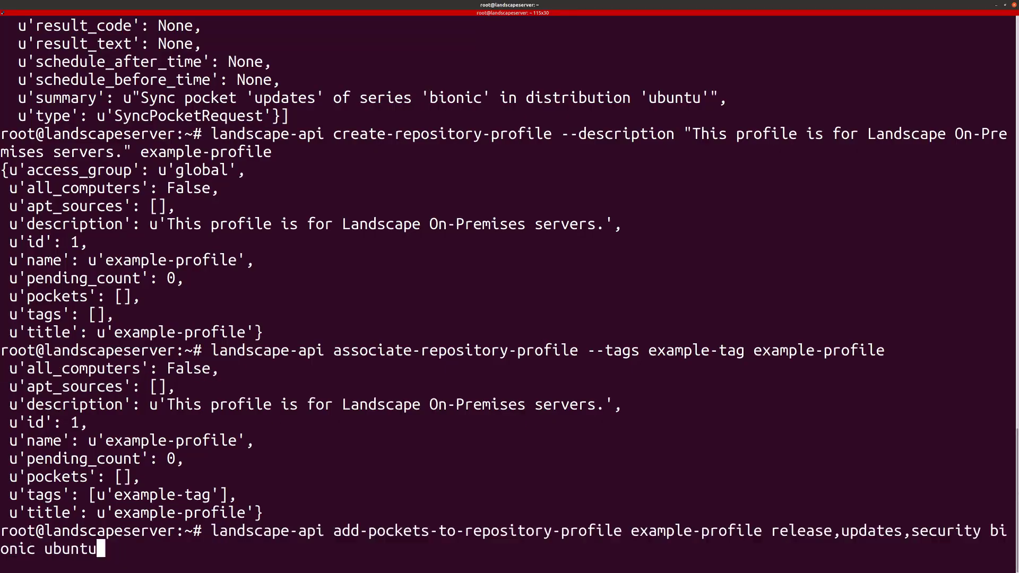
Step: Cut the pocket list to updates only and add that bionic pocket to example-profile
key("Left")
key("Left")
key("Left")
key("Left")
key("Left")
key("Left")
key("Left")
key("Left")
key("Left")
key("Left")
key("Left")
key("Left")
key("Left")
key("Left")
key("Left")
key("Left")
key("Left")
key("Left")
key("Left")
key("Left")
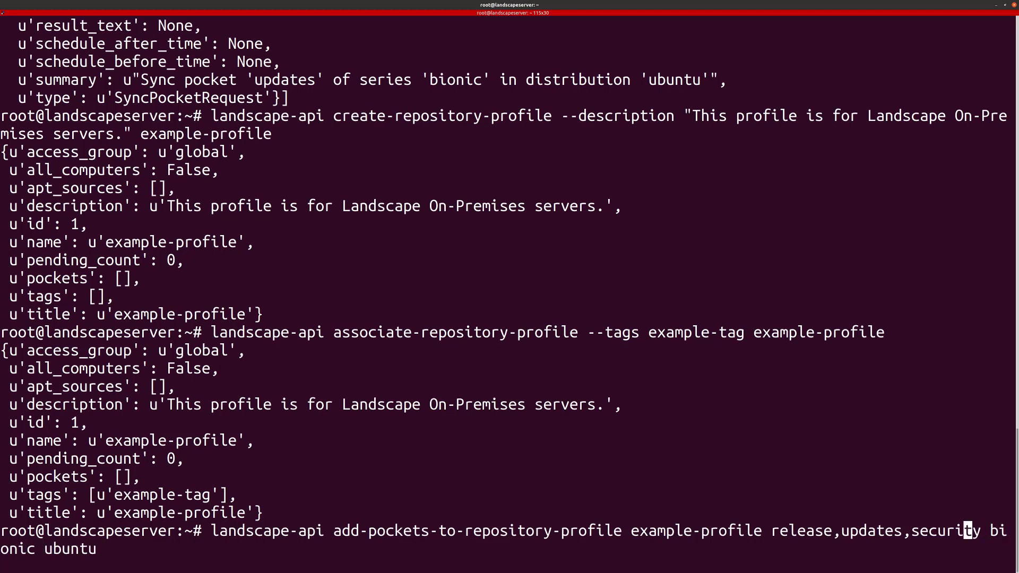
key("Left")
key("BackSpace")
key("BackSpace")
key("BackSpace")
key("BackSpace")
key("BackSpace")
key("BackSpace")
key("BackSpace")
key("BackSpace")
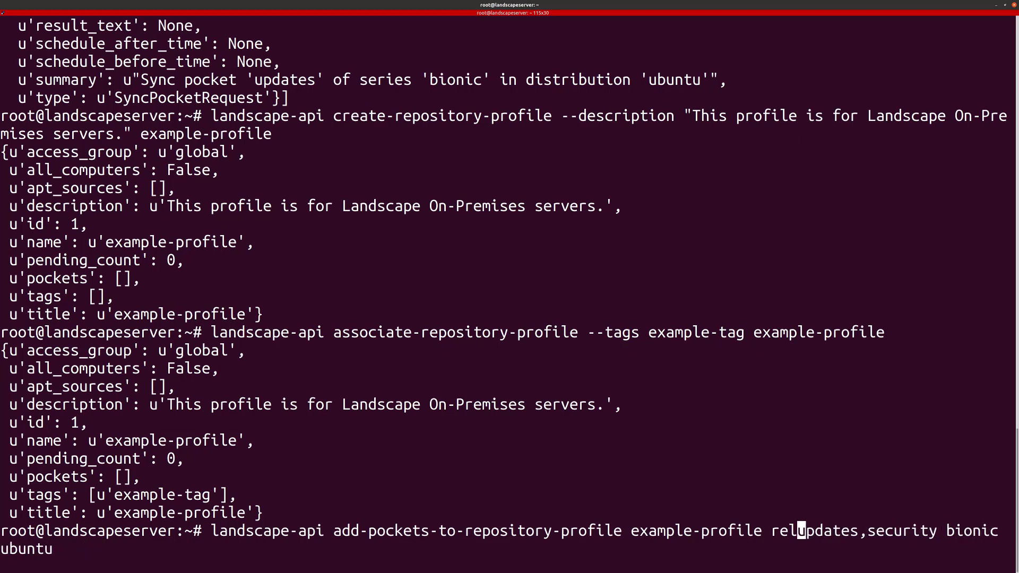
key("Right")
key("Right")
key("Right")
key("Right")
key("Right")
key("Right")
key("Right")
key("Delete")
key("Delete")
key("Delete")
key("Delete")
key("Delete")
key("Delete")
key("Delete")
key("Delete")
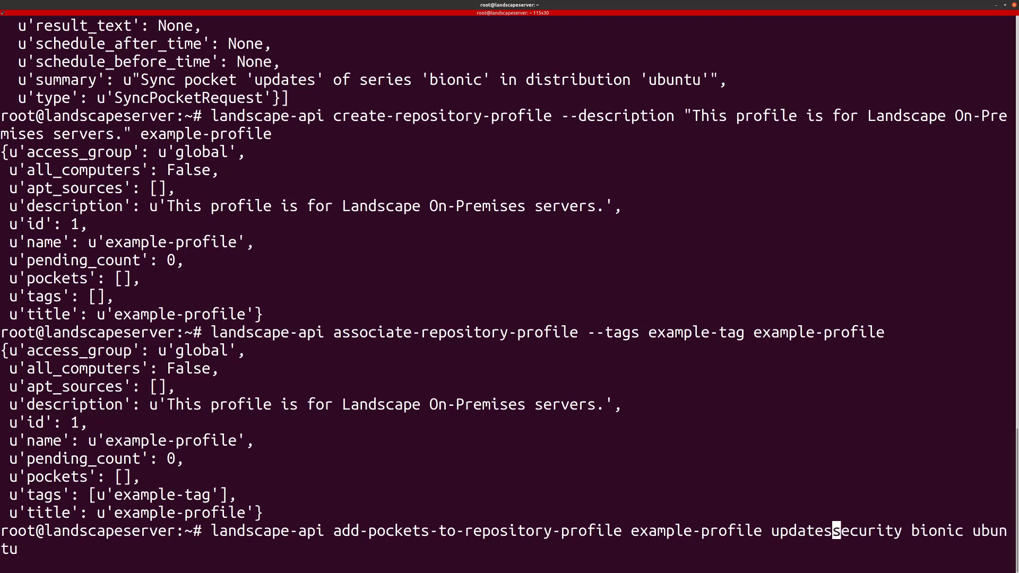
key("Delete")
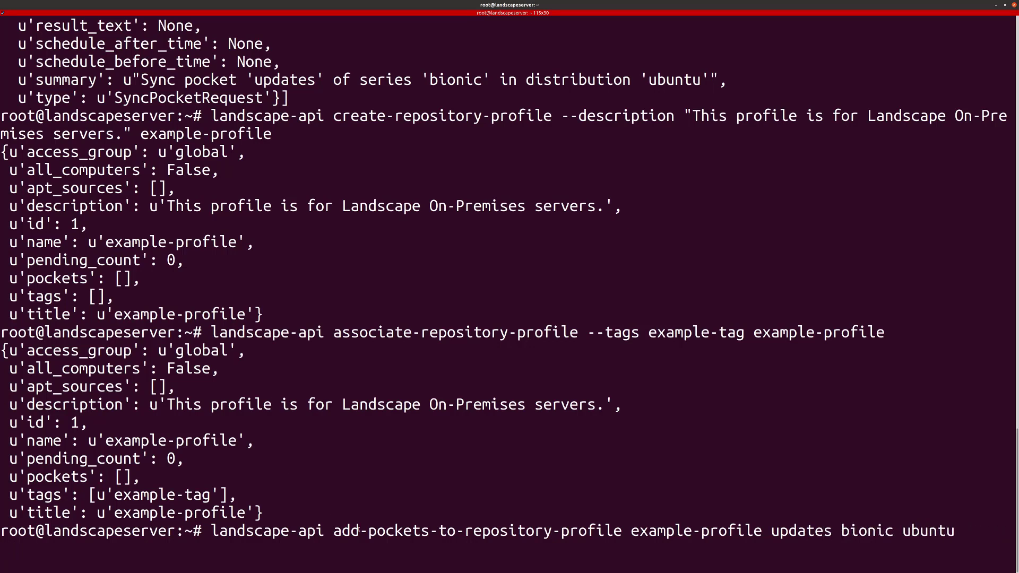
left_click_drag(457, 531, 579, 535)
left_click_drag(675, 534, 738, 534)
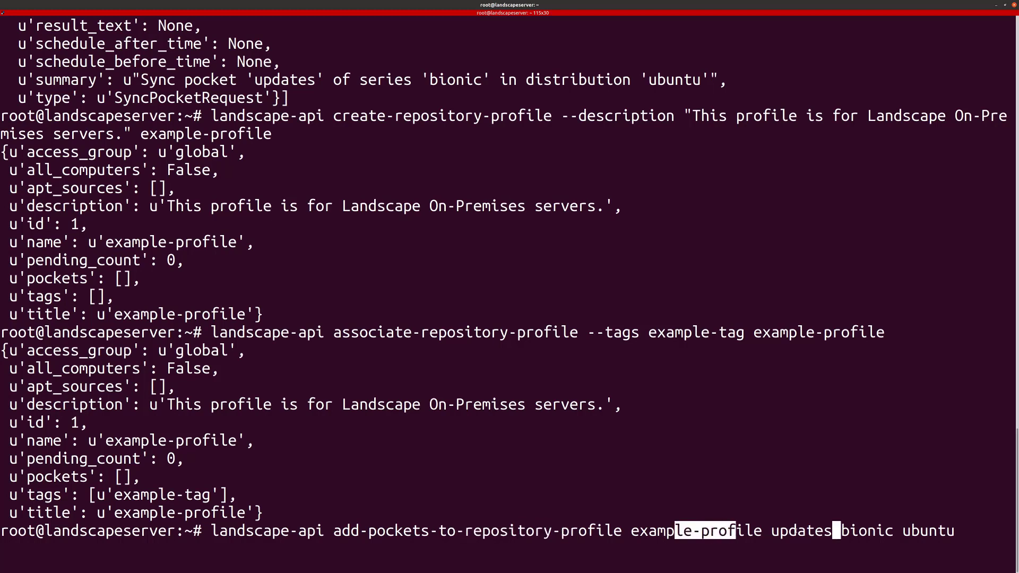
left_click(797, 532)
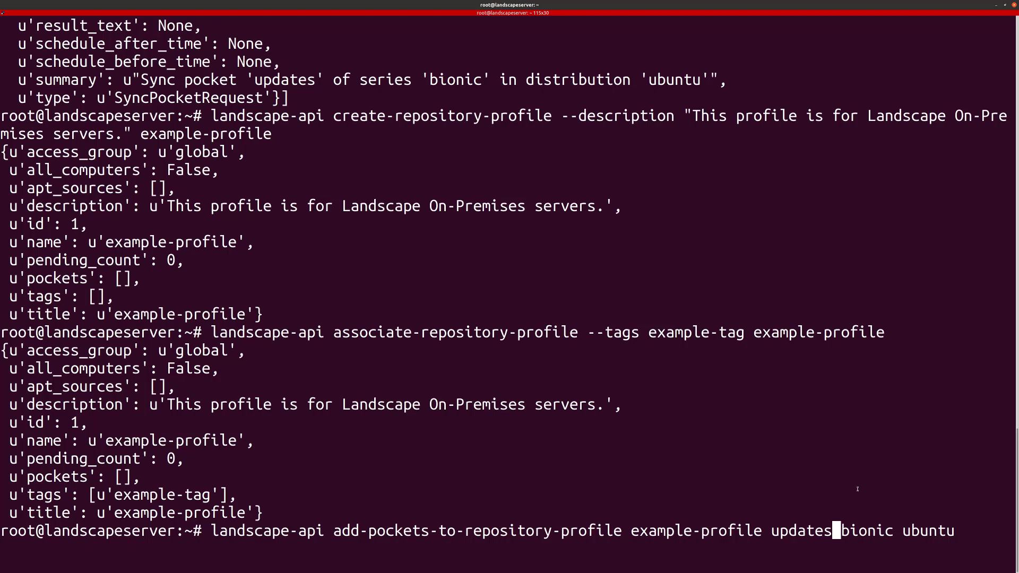
key("Return")
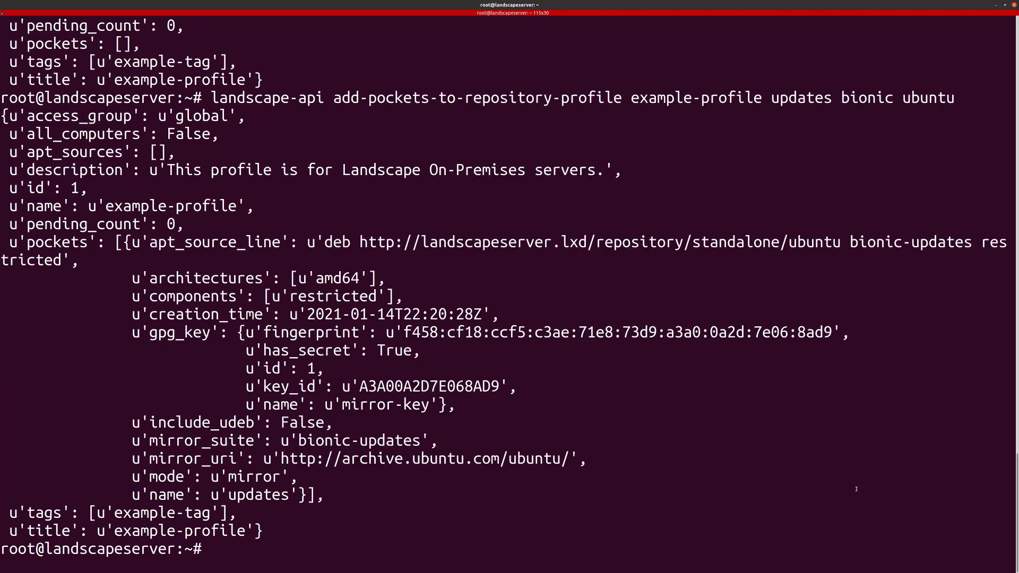
key("alt+Tab")
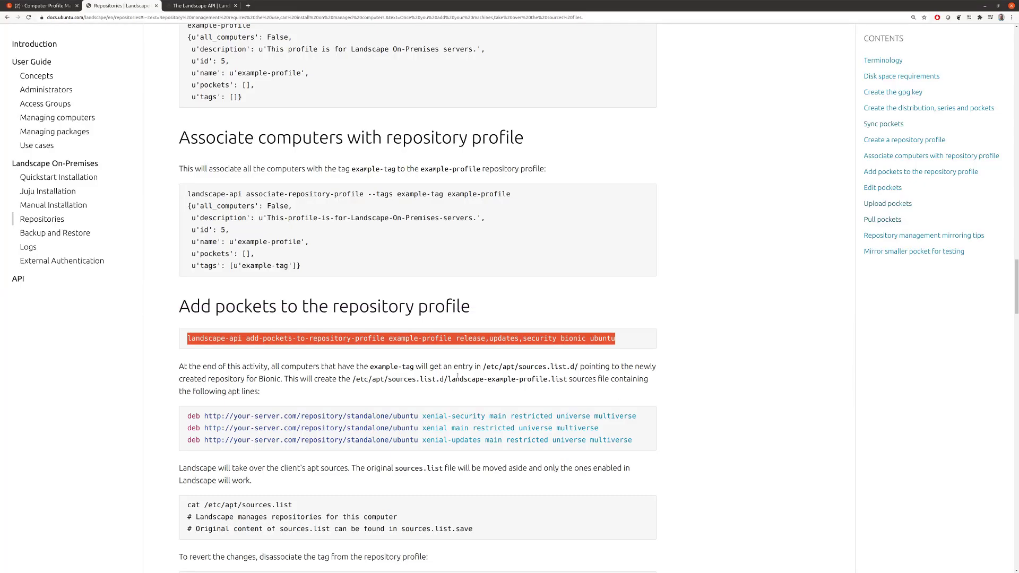
Step: Scroll through the Repositories docs, highlighting example-tag, then switch back to the Profile Management tab
scroll(250, 375, "down", 1)
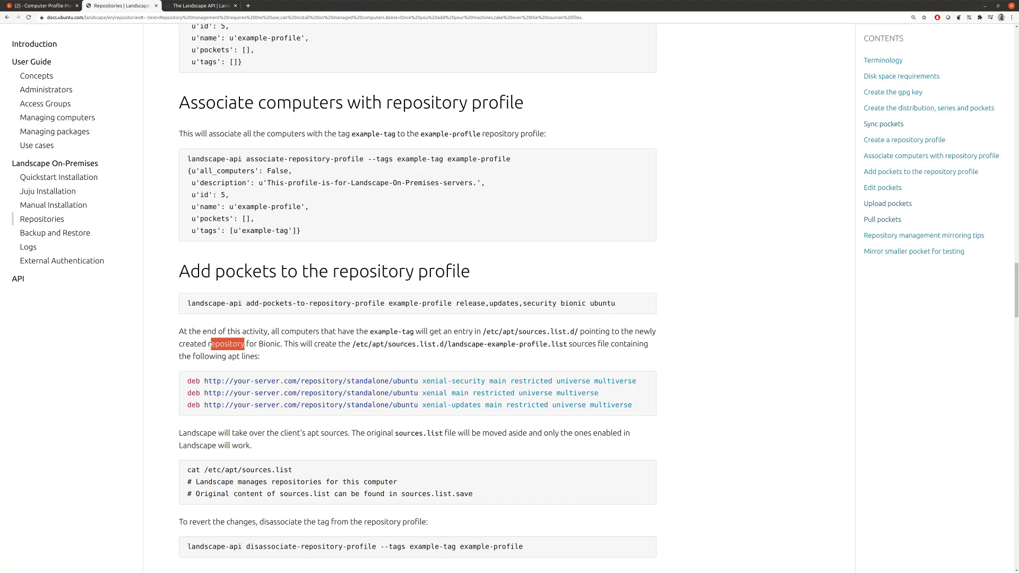
scroll(335, 396, "down", 2)
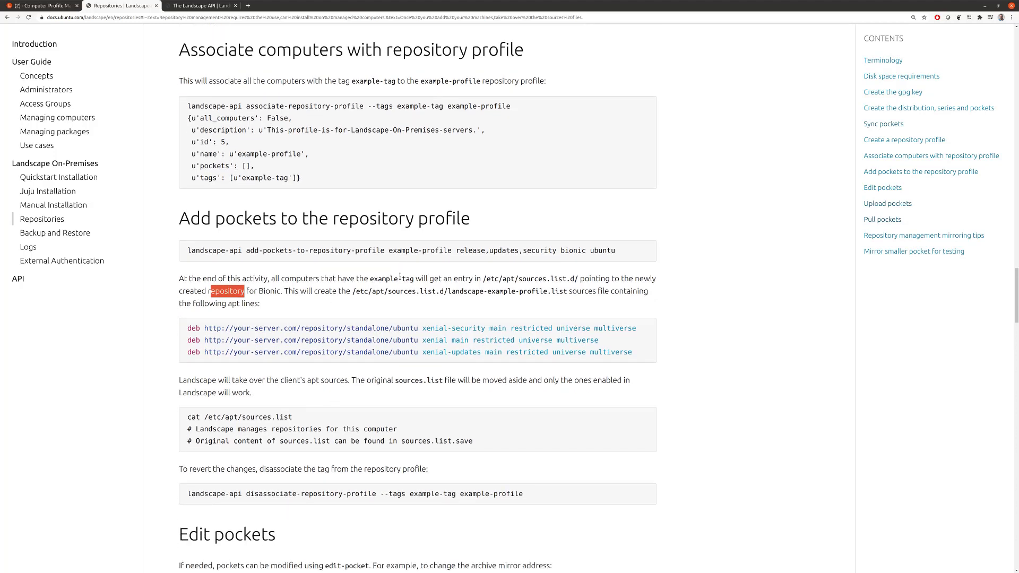
left_click_drag(370, 279, 413, 279)
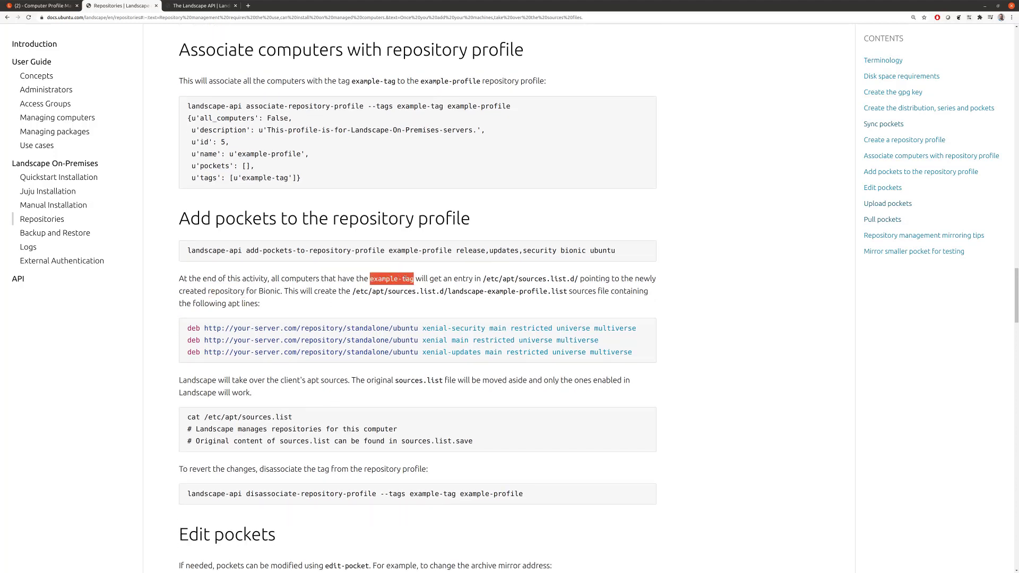
left_click(423, 331)
scroll(313, 393, "down", 2)
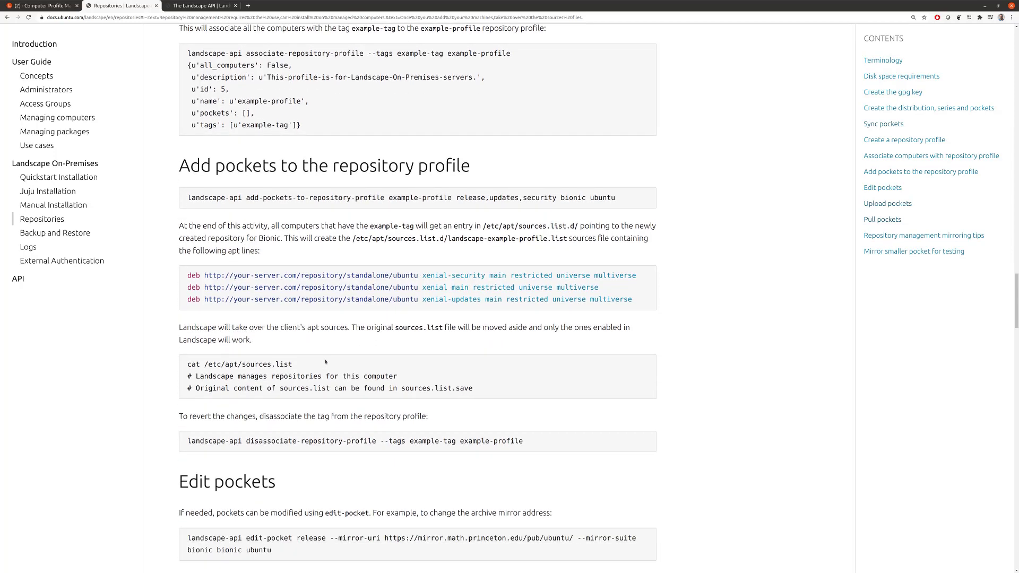
scroll(222, 322, "down", 5)
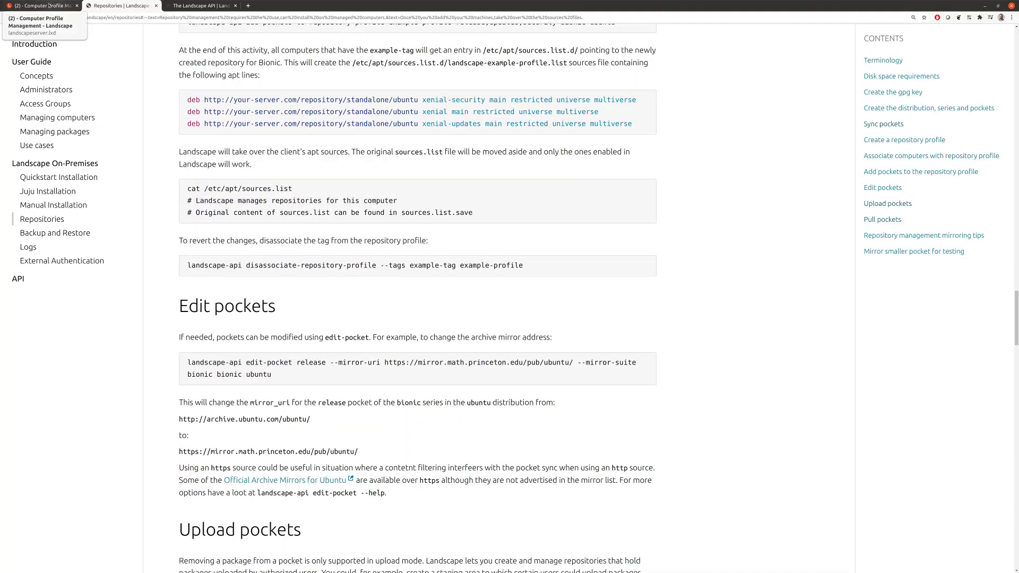
left_click(49, 6)
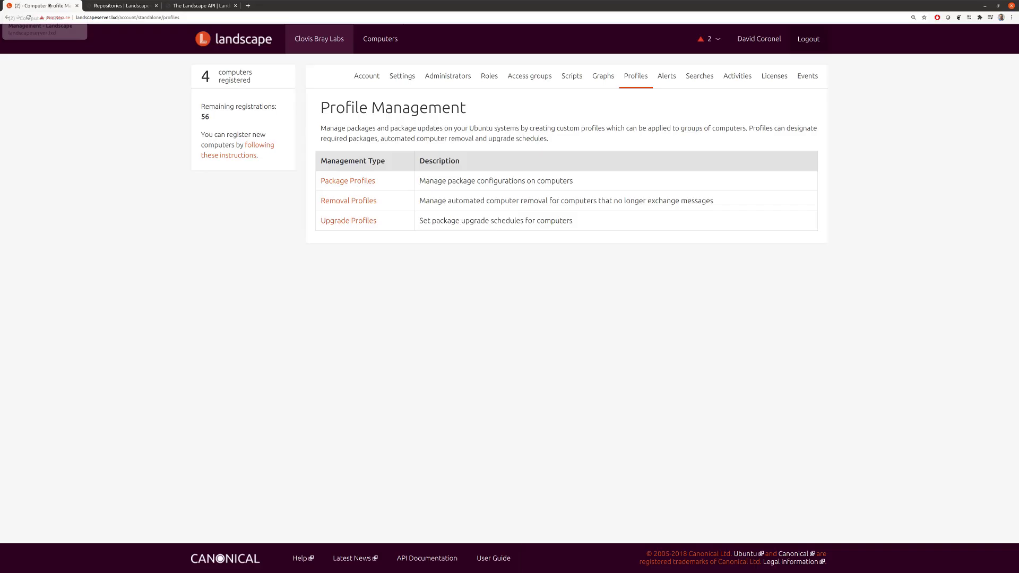
Step: Open the Computers list and tick webserver2 and webserver3
left_click(380, 35)
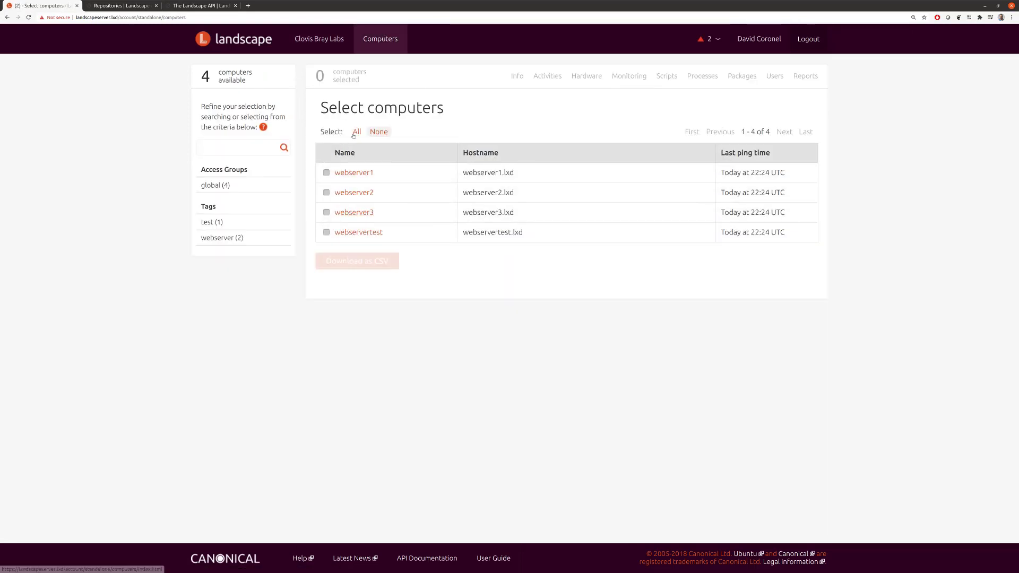
left_click(327, 193)
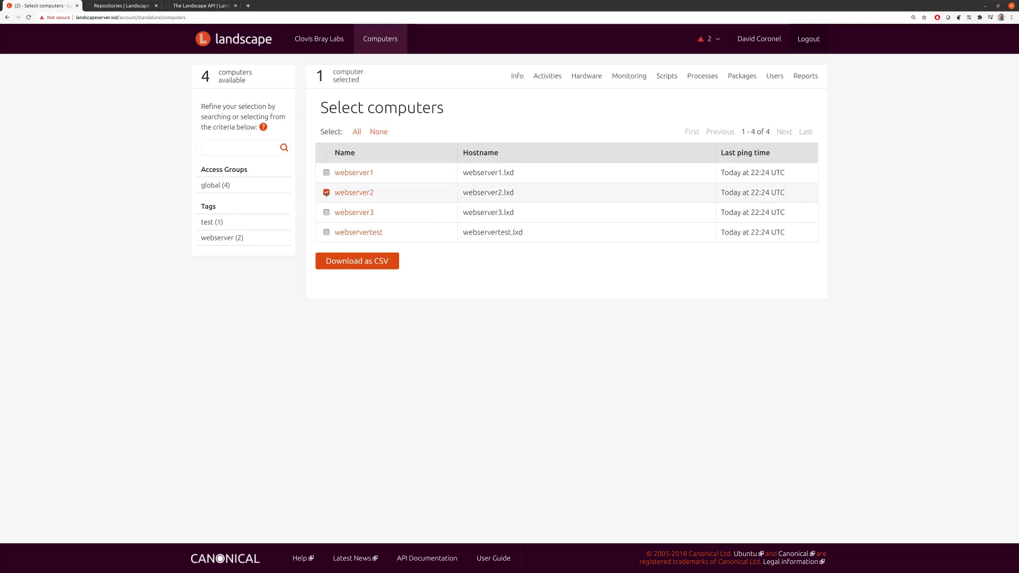
left_click(327, 213)
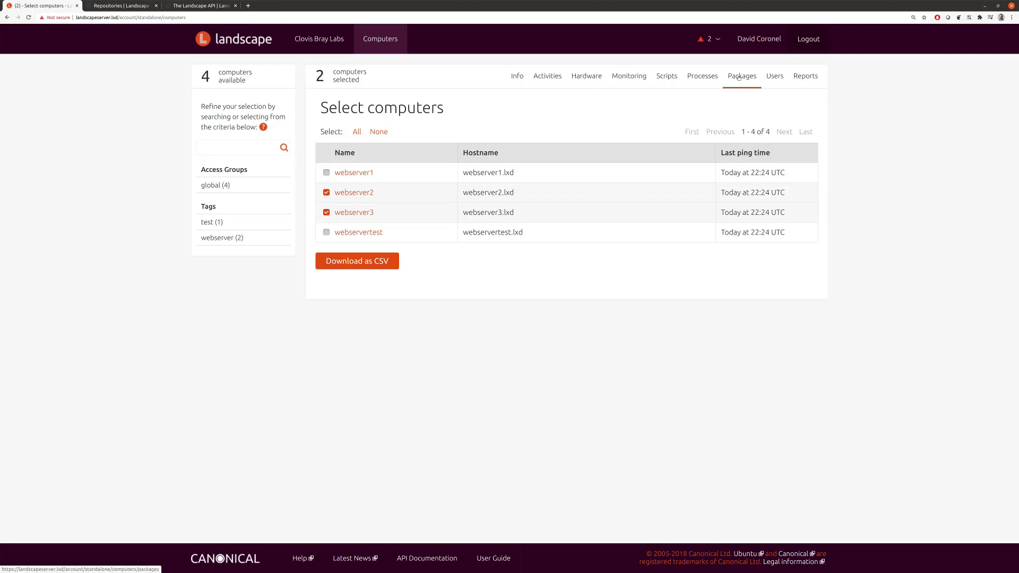
Step: Check the Account overview and Activities history, then select all four computers on the Computers page
left_click(319, 38)
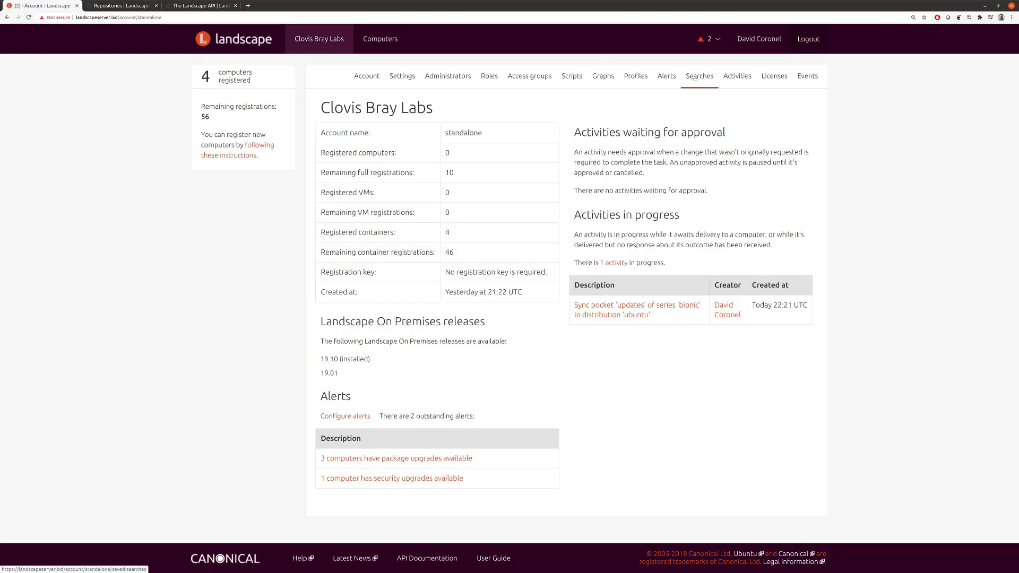
left_click(738, 76)
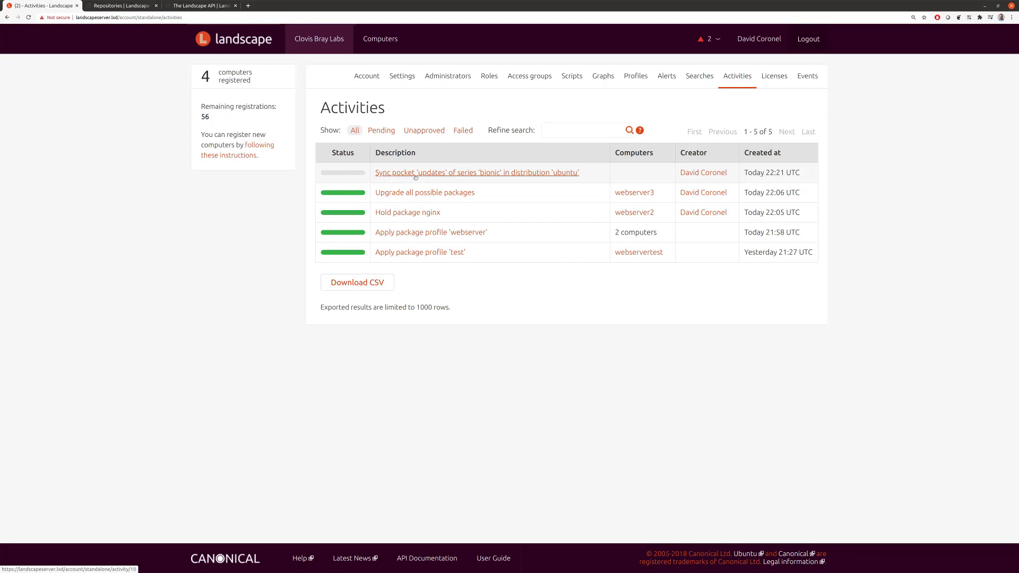
left_click(374, 42)
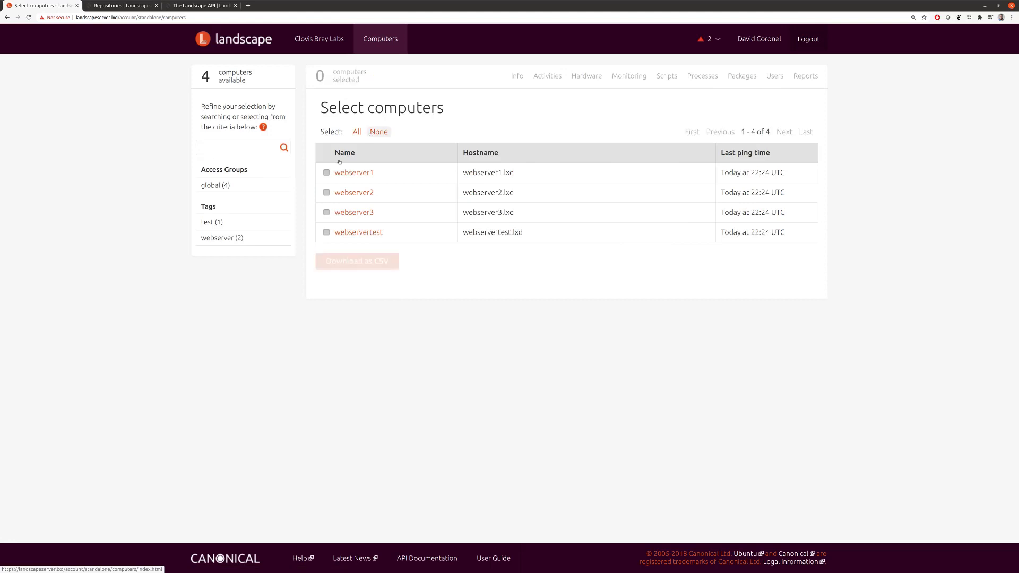
left_click(357, 132)
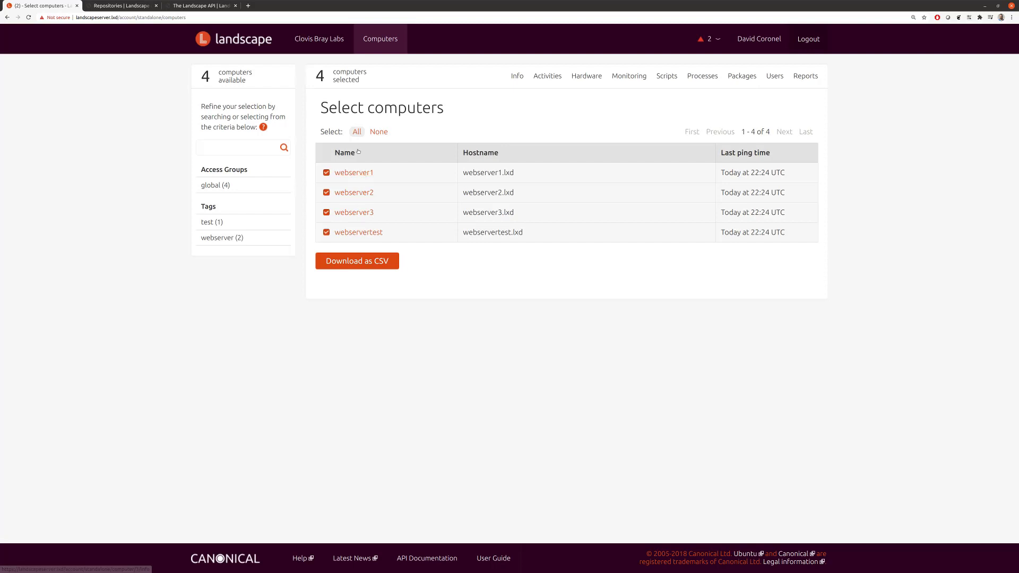
Step: Add the tag example-tag to all selected computers and open the Apply repository profiles activity
left_click(512, 79)
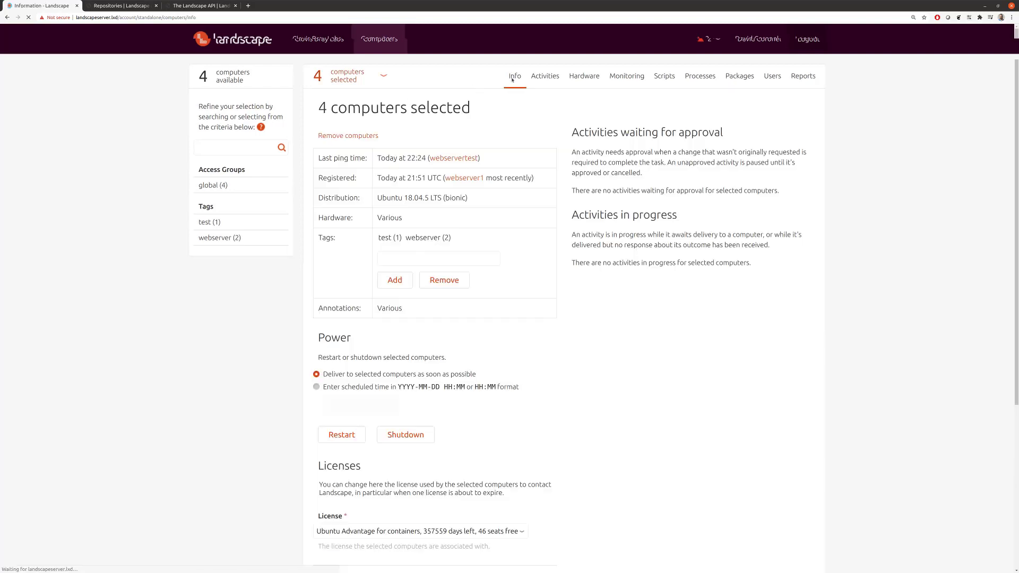
left_click(413, 258)
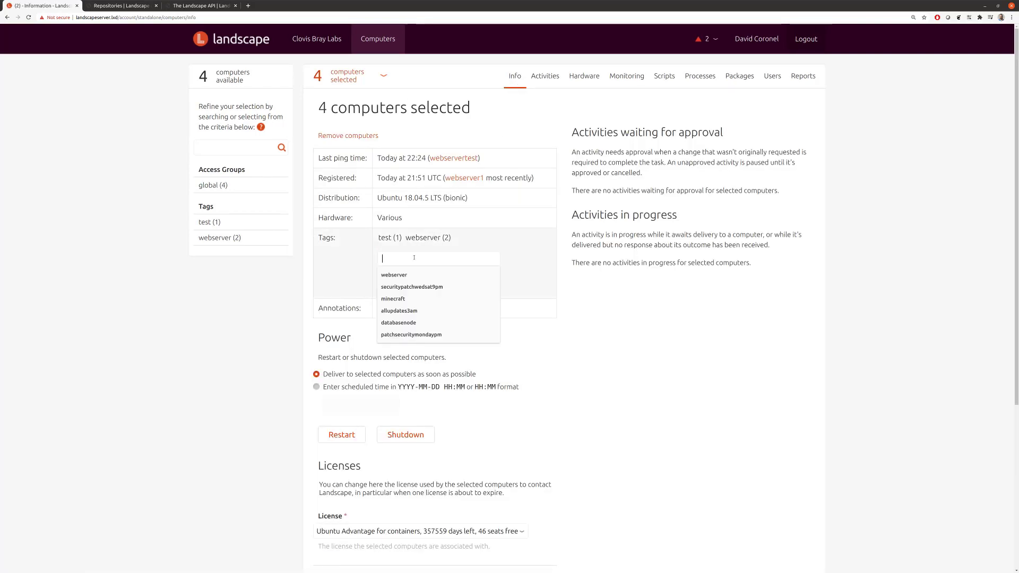
type("example-tag")
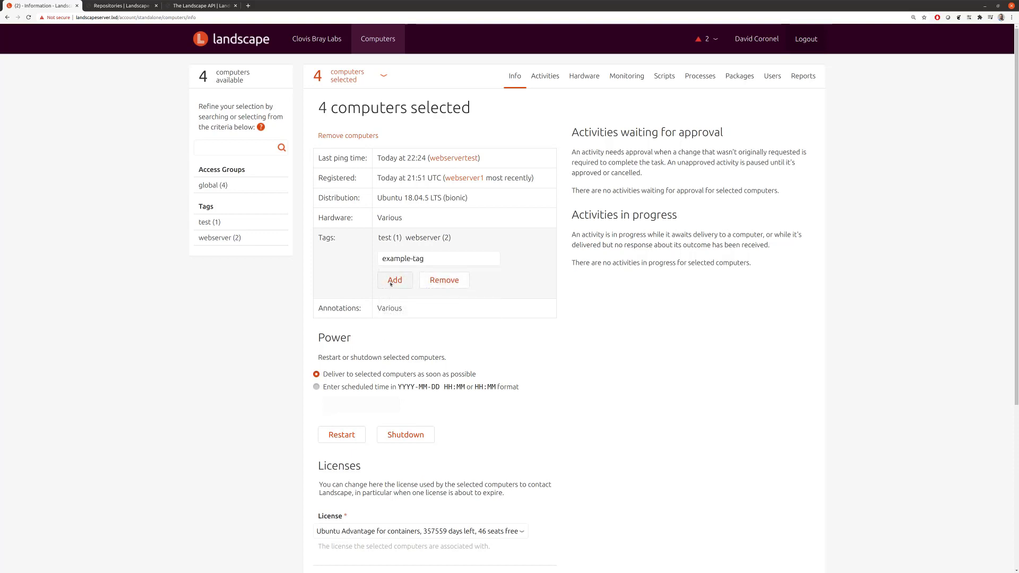
left_click(393, 281)
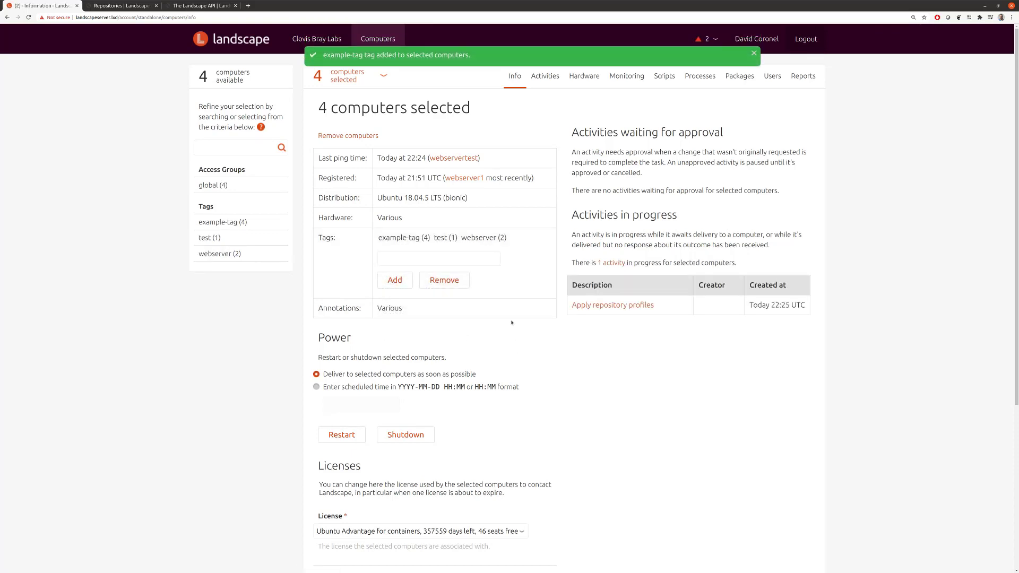
left_click(614, 307)
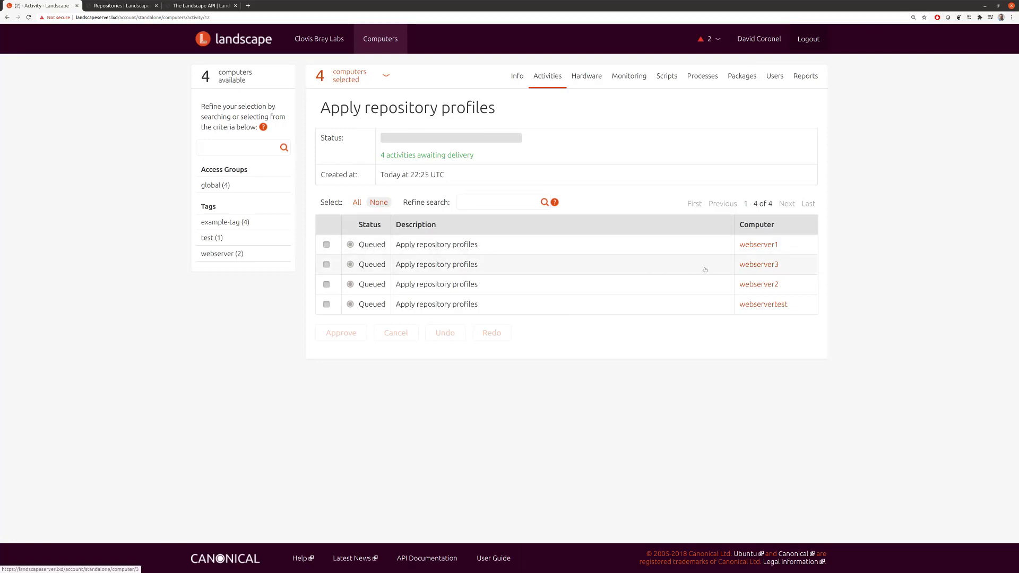
Step: Switch to the Repositories docs tab and highlight the /etc/apt/sources.list.d/ path in the pockets section
key("ctrl+shift+Tab")
key("ctrl+shift+Tab")
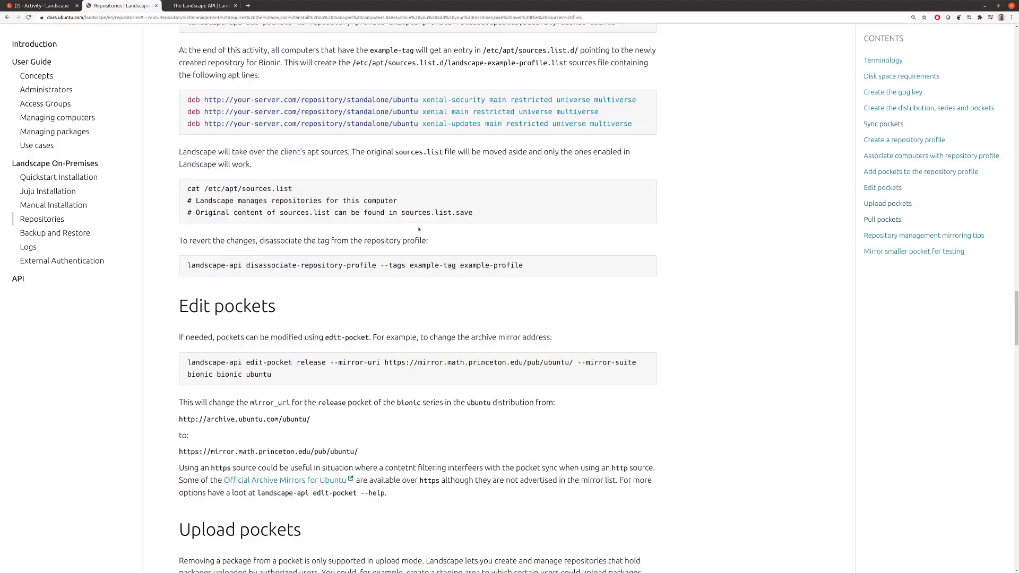
key("ctrl+Tab")
key("ctrl+shift+Tab")
scroll(376, 258, "up", 3)
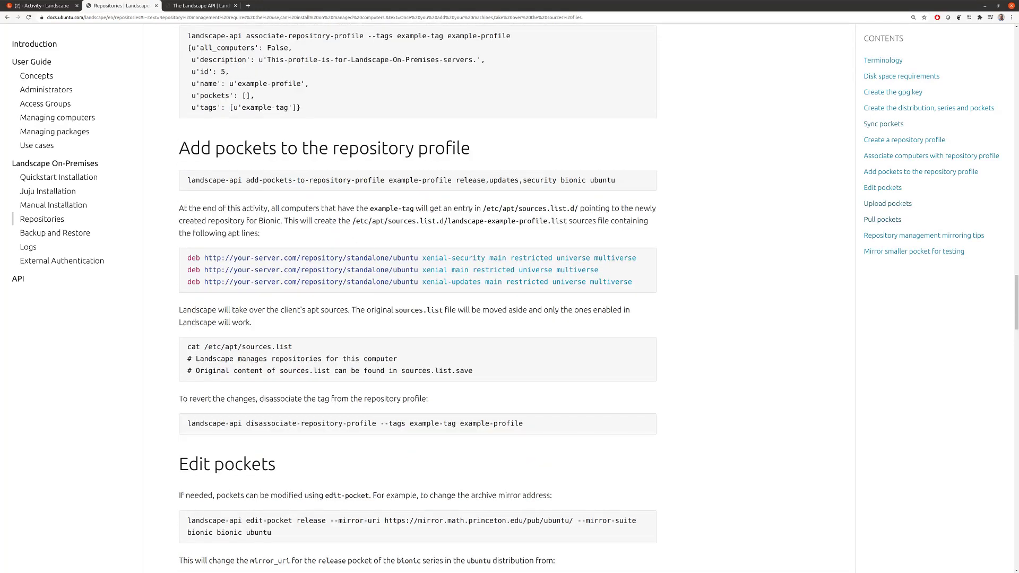
left_click_drag(482, 208, 579, 209)
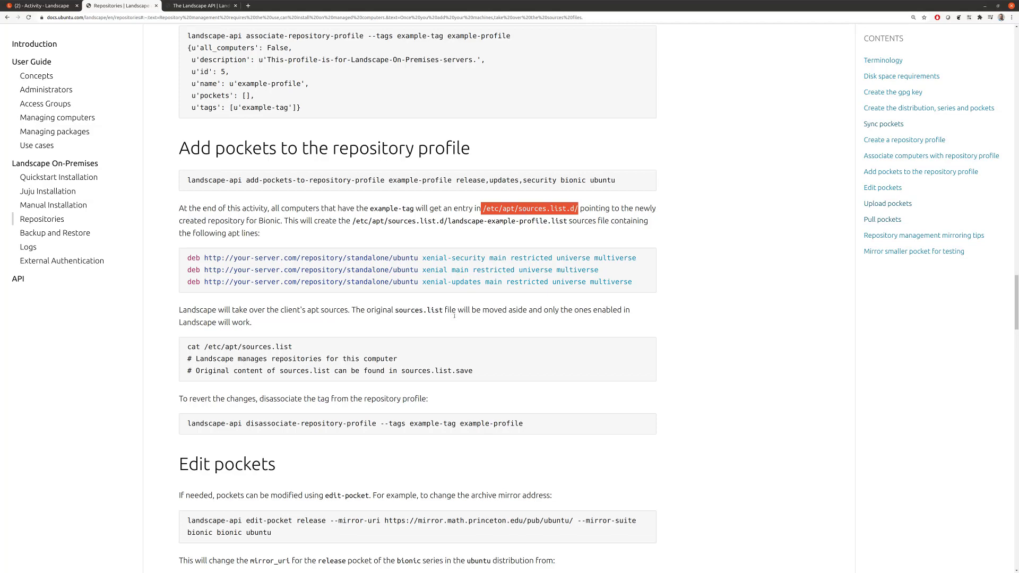
scroll(455, 316, "down", 3)
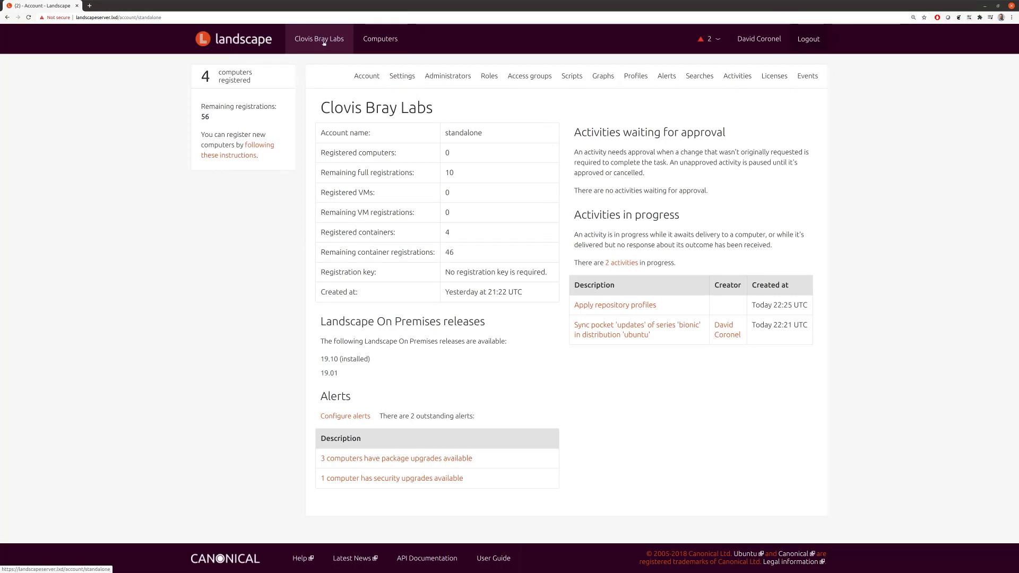
left_click(377, 79)
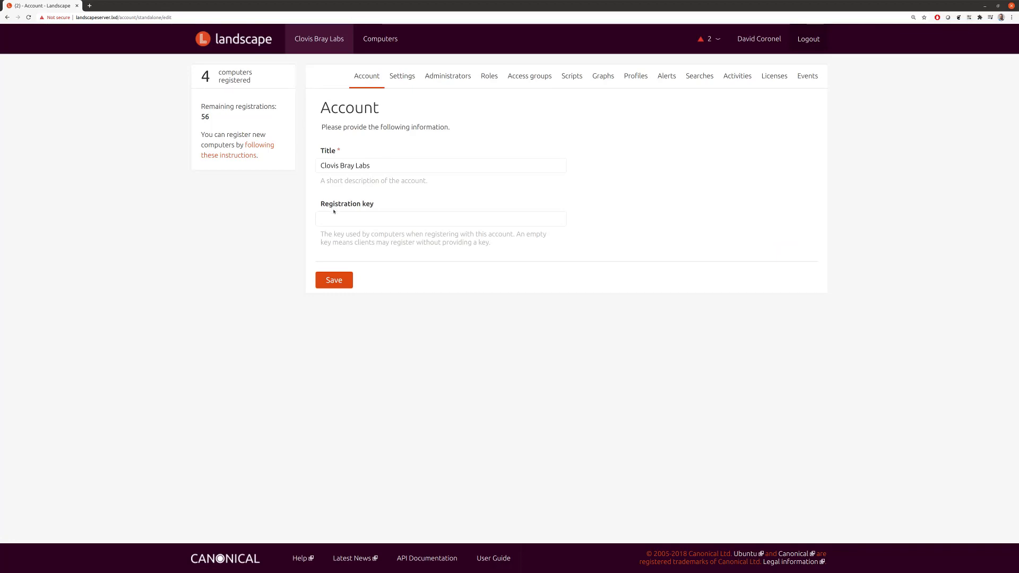
left_click_drag(375, 205, 334, 209)
left_click(345, 206)
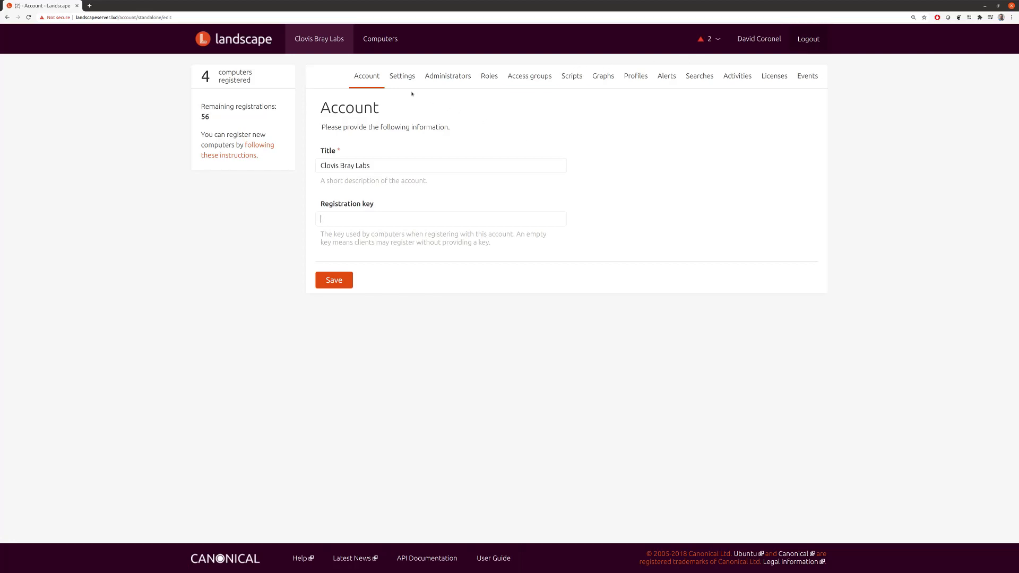
left_click(401, 76)
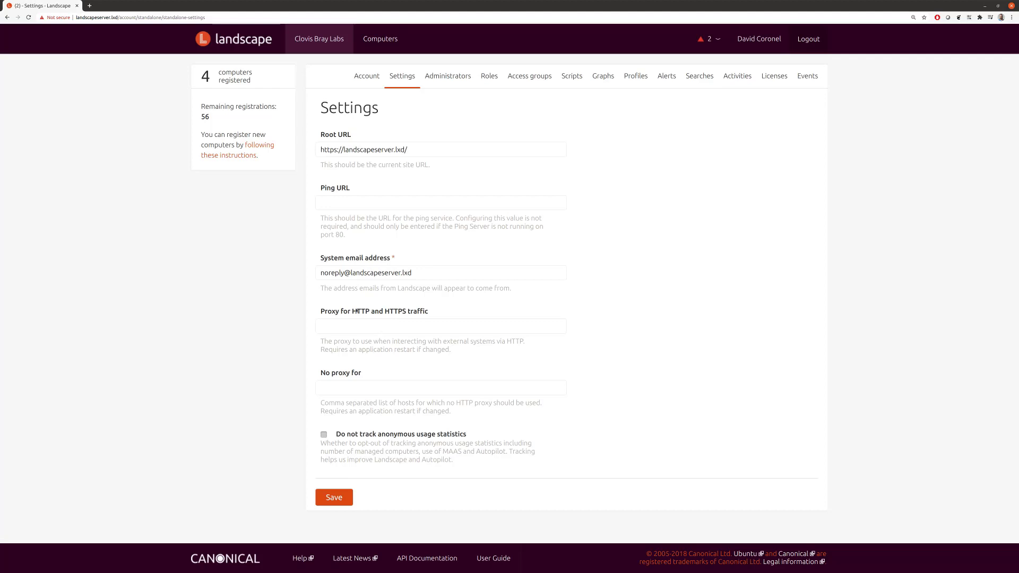
Step: Open Administrators, review the Auditor role's permissions under Roles, then go back to Administrators
left_click(448, 81)
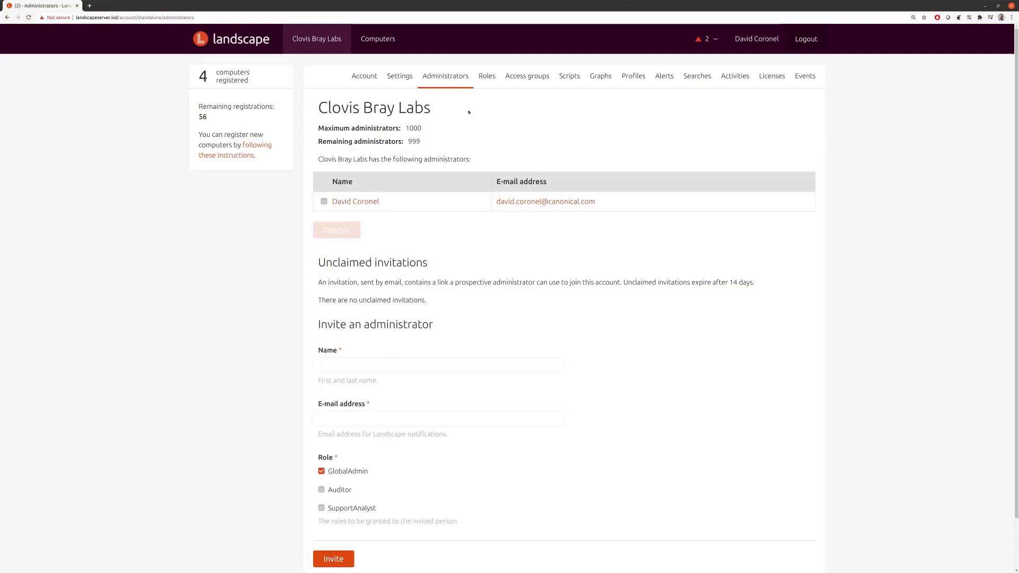
left_click(486, 77)
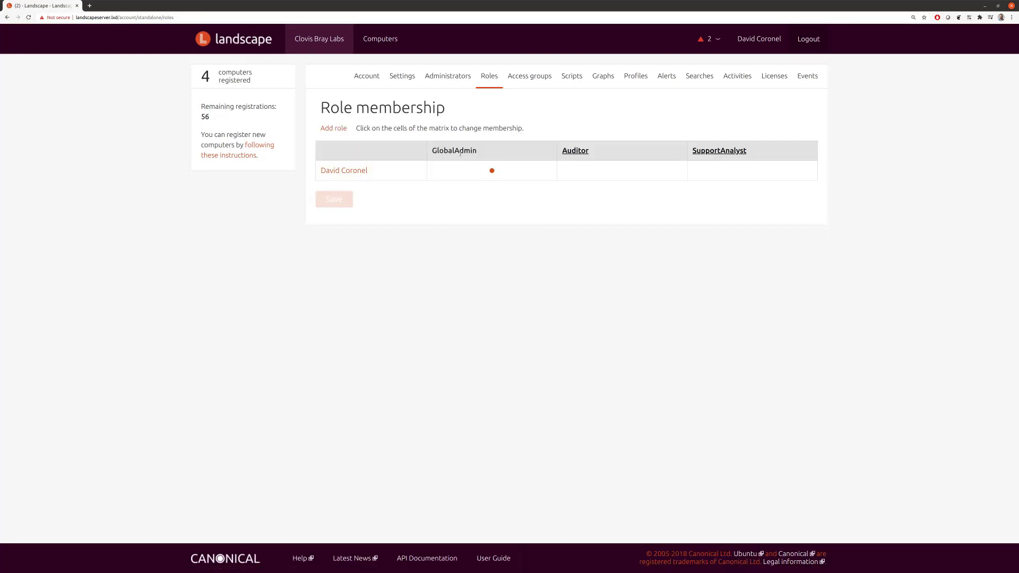
left_click(569, 152)
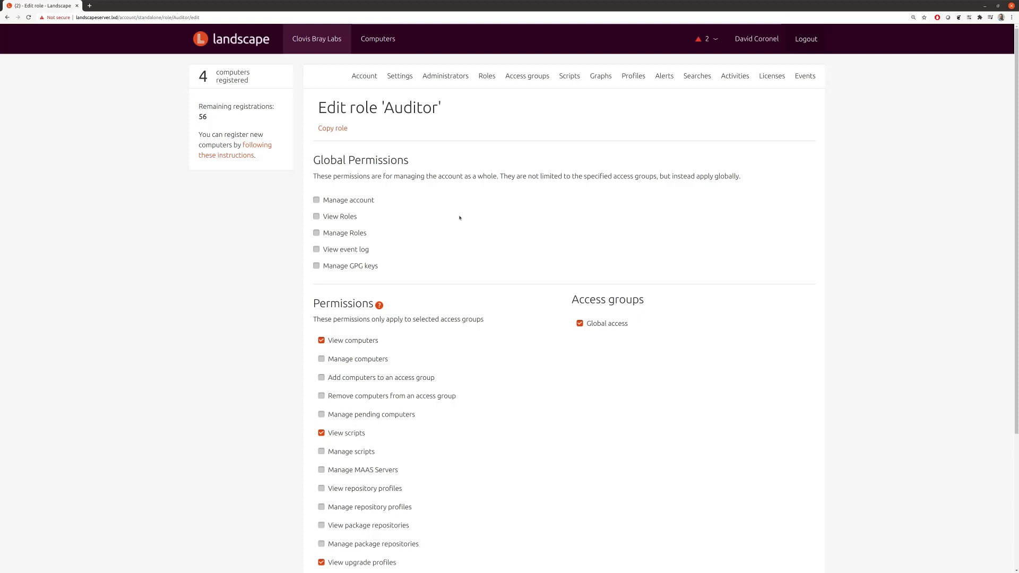
scroll(455, 223, "down", 3)
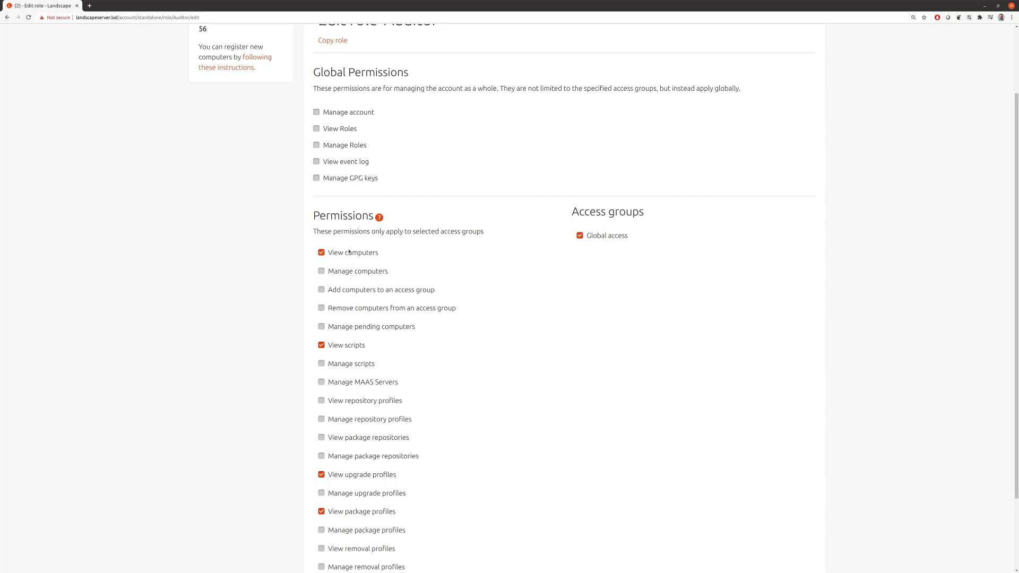
scroll(414, 393, "up", 7)
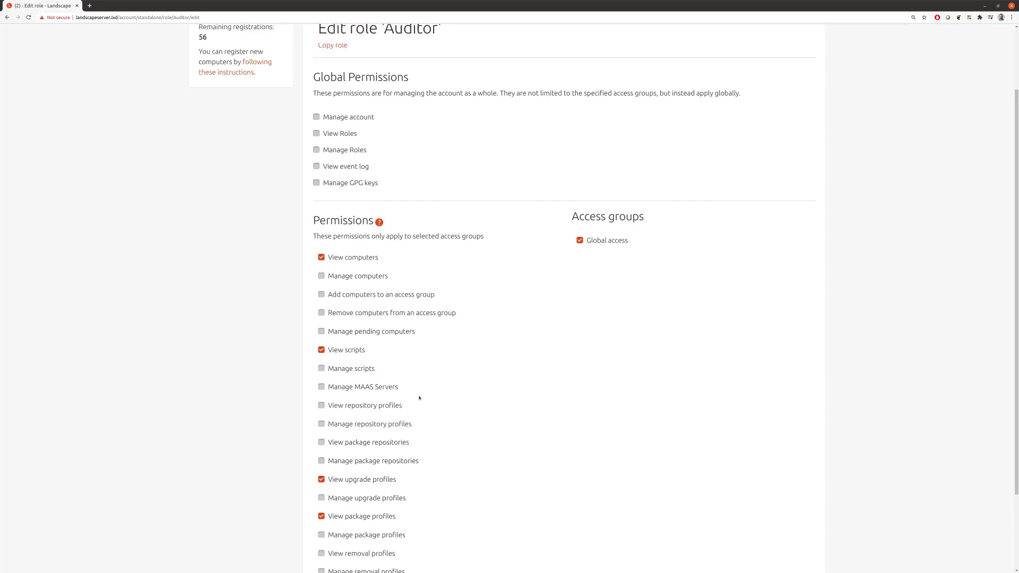
scroll(417, 395, "down", 10)
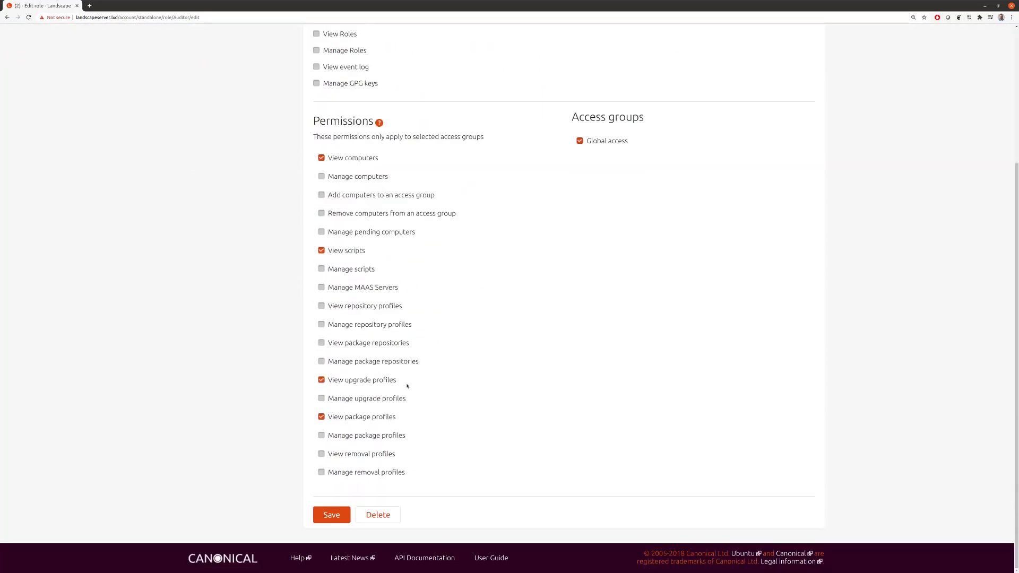
scroll(448, 316, "up", 4)
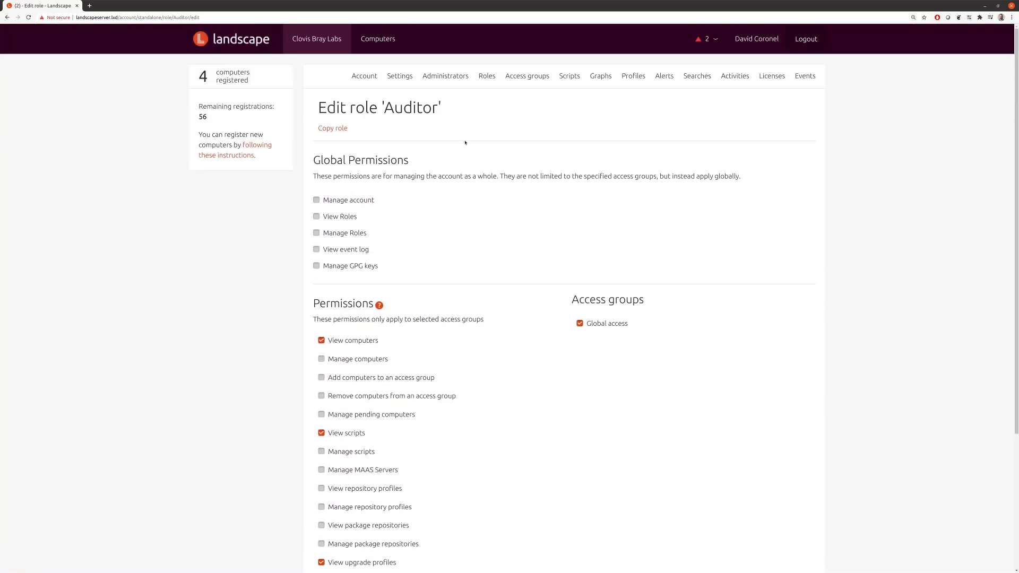
left_click(445, 77)
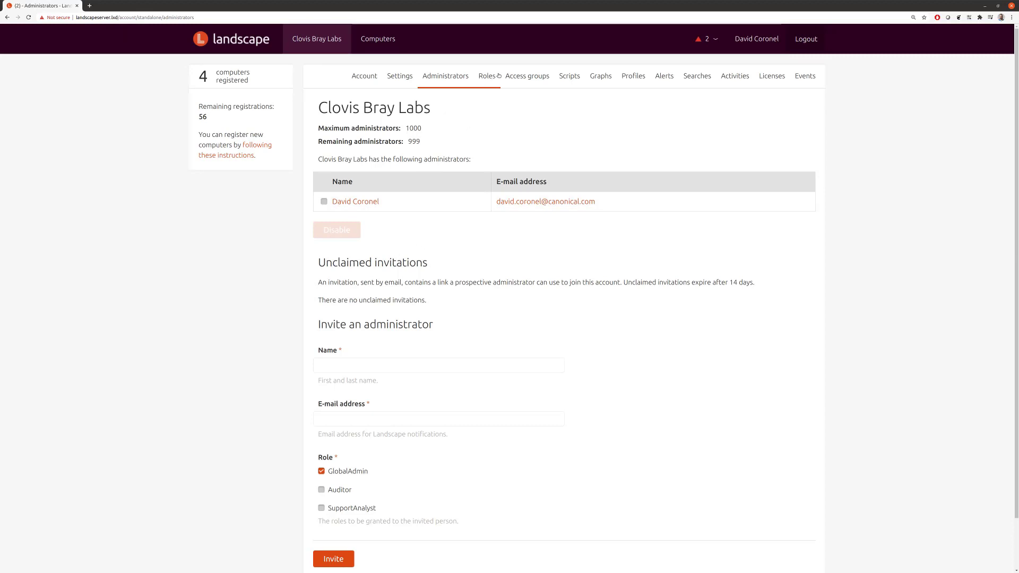
Step: Visit the Access groups page, then the Scripts page with no stored scripts
left_click(526, 77)
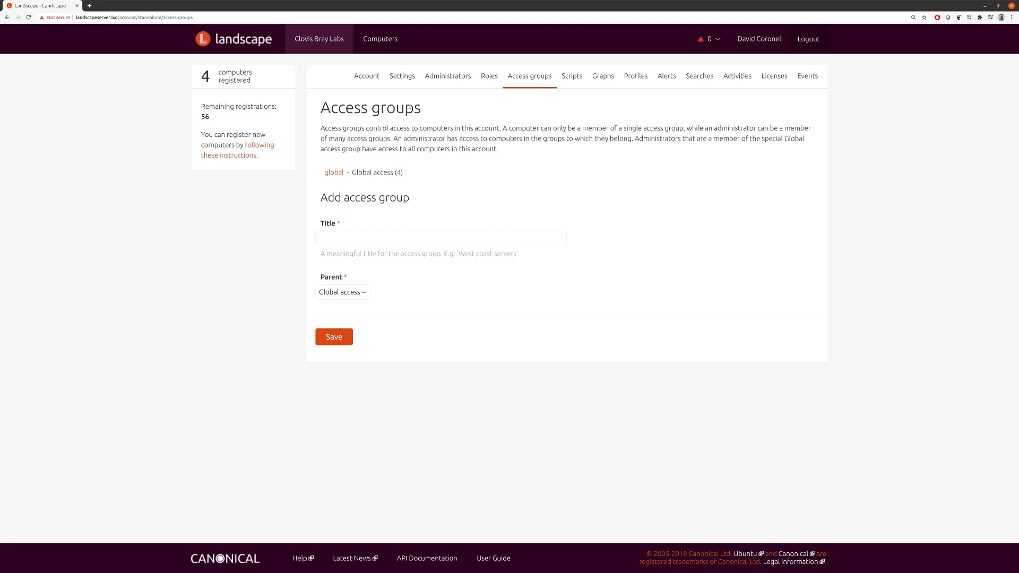
left_click(573, 78)
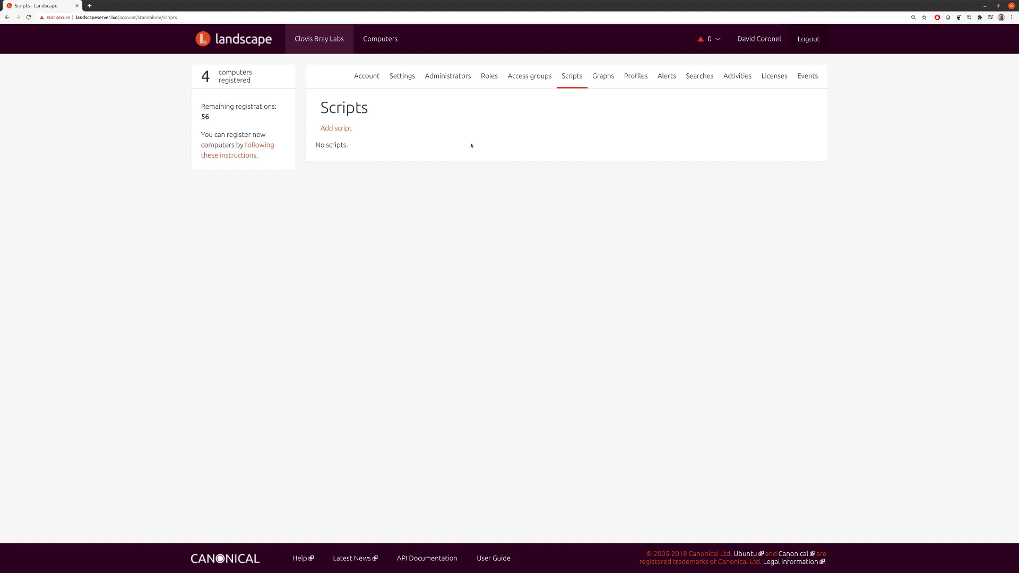
Step: Browse the Graphs and Profiles pages, then open Alerts listing thirteen unsubscribed alerts
left_click(607, 78)
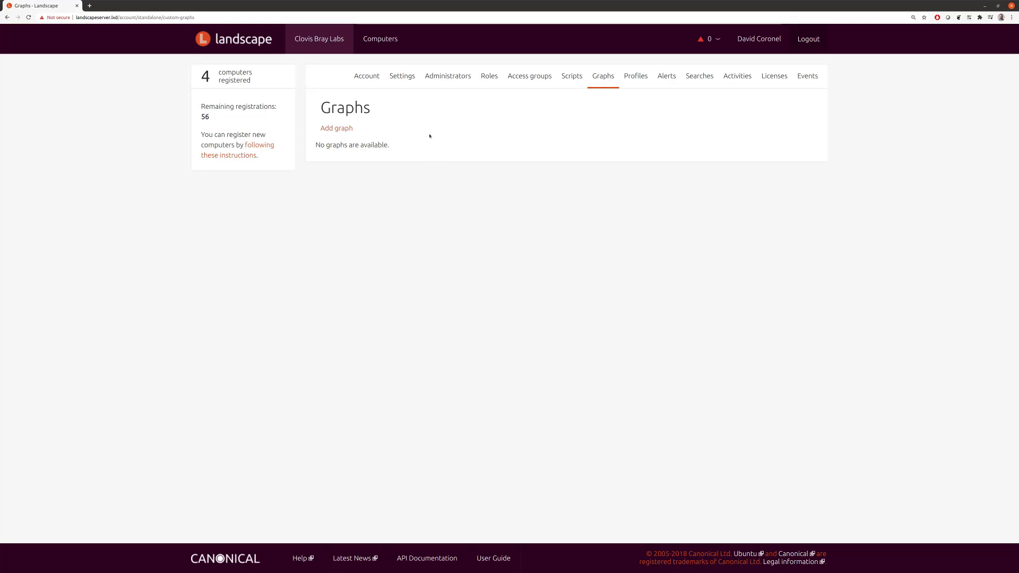
left_click(637, 79)
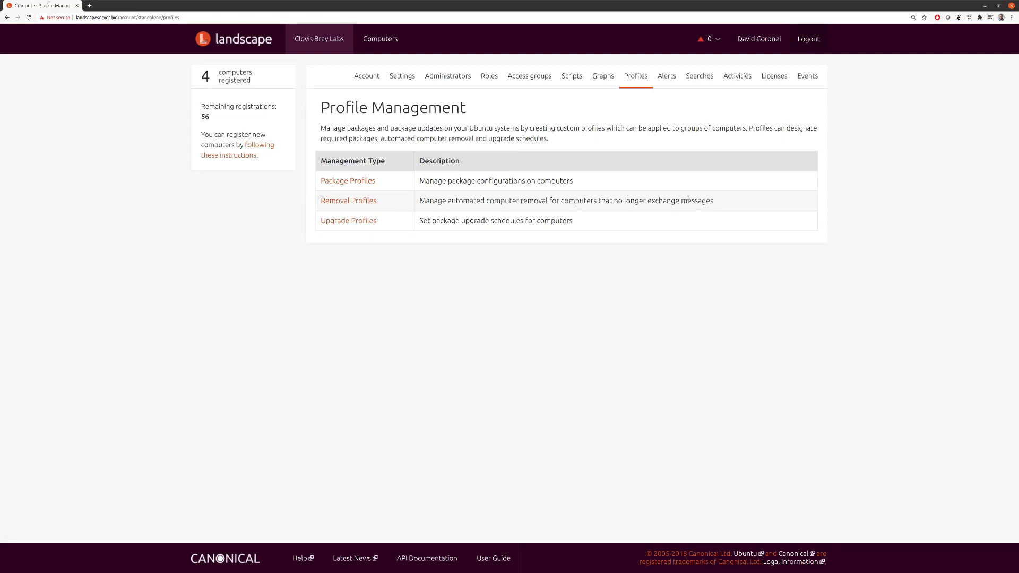
left_click(666, 79)
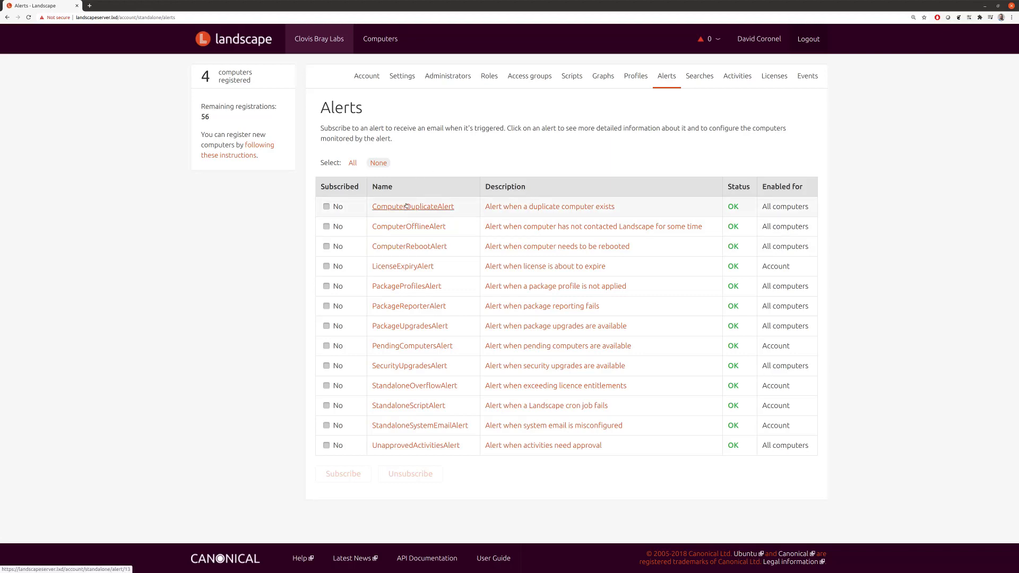
Step: Toggle the header alert options, view saved Searches, then open the Computers list of four webservers
left_click(717, 40)
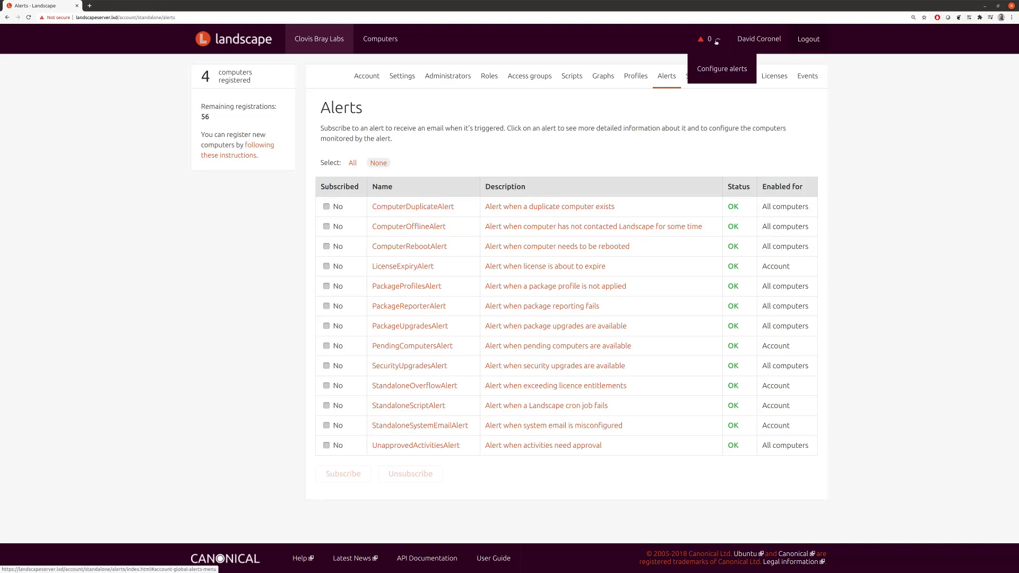
left_click(729, 35)
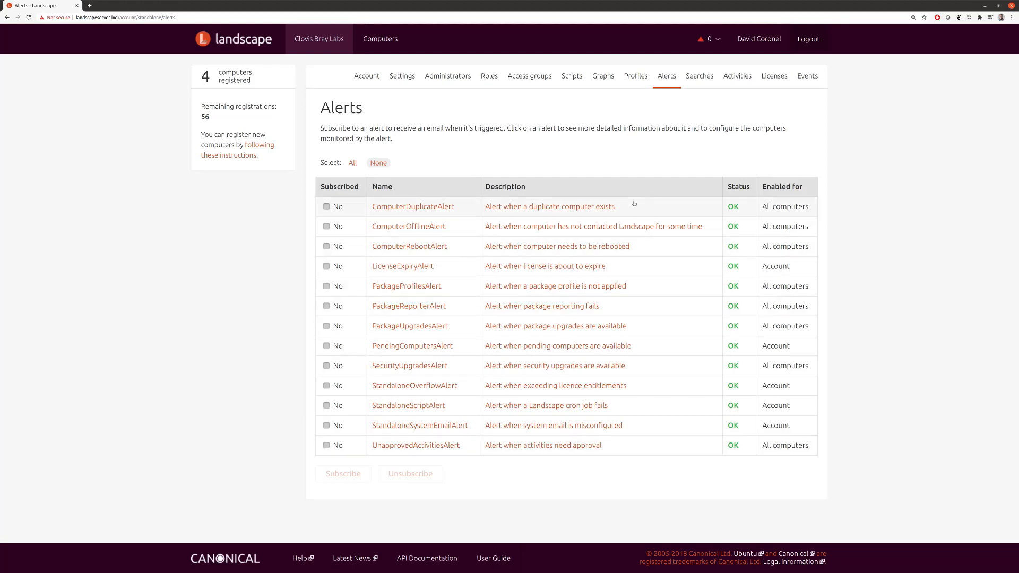
left_click(703, 78)
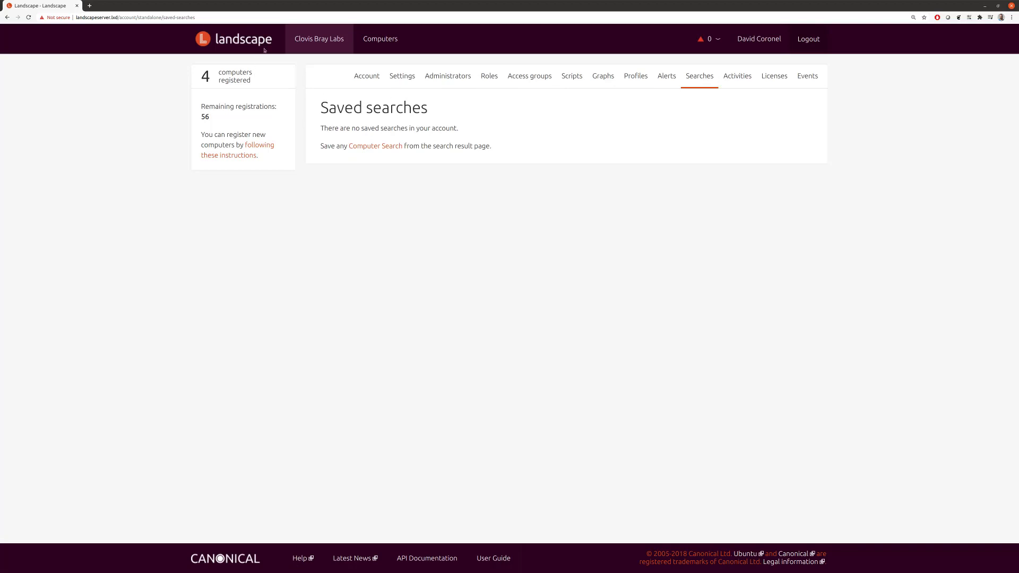
left_click(365, 39)
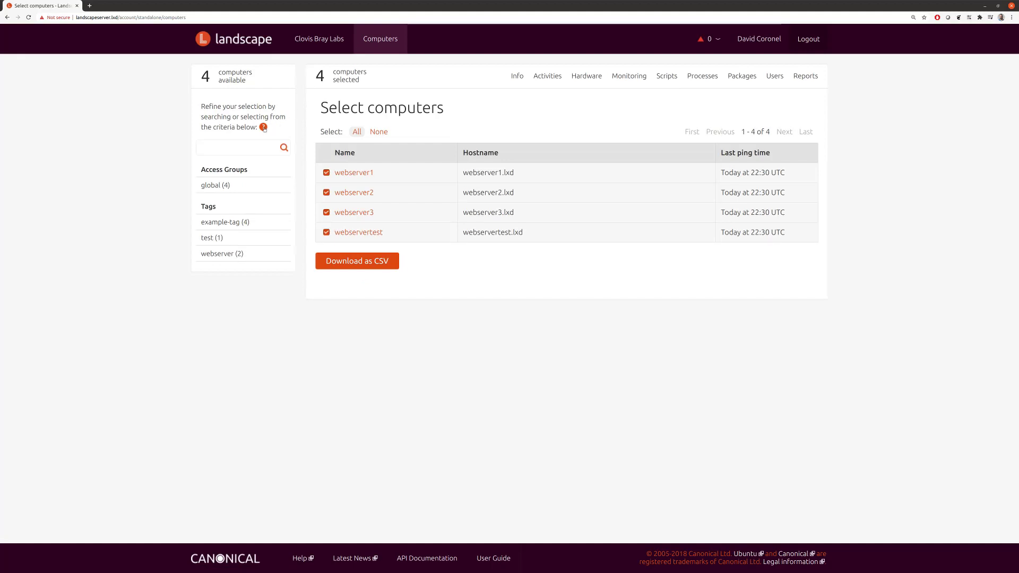
Step: Search computers for 'webserver', then for 'test' to narrow the list to webservertest
left_click(245, 146)
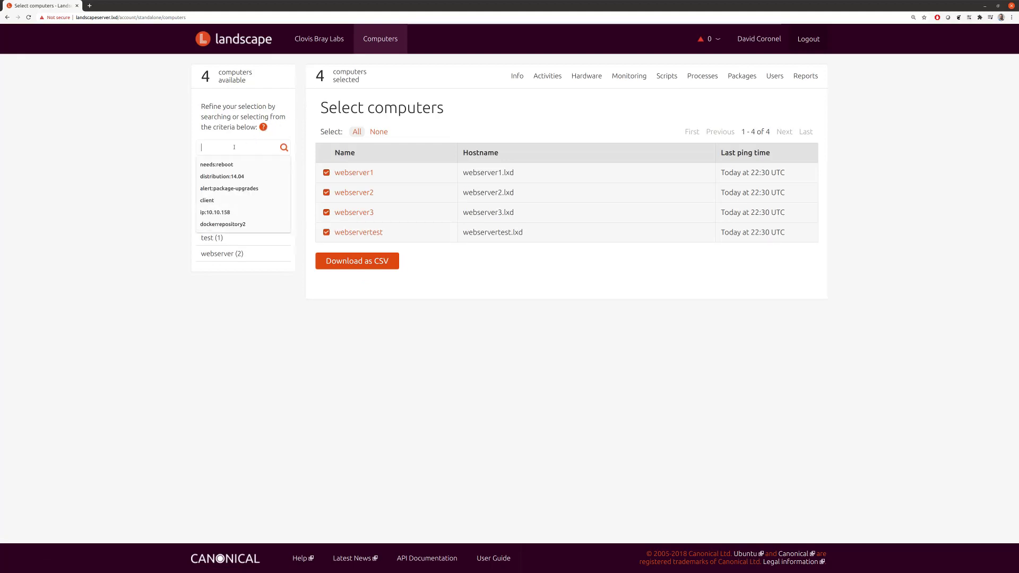
type("webserver")
key("Return")
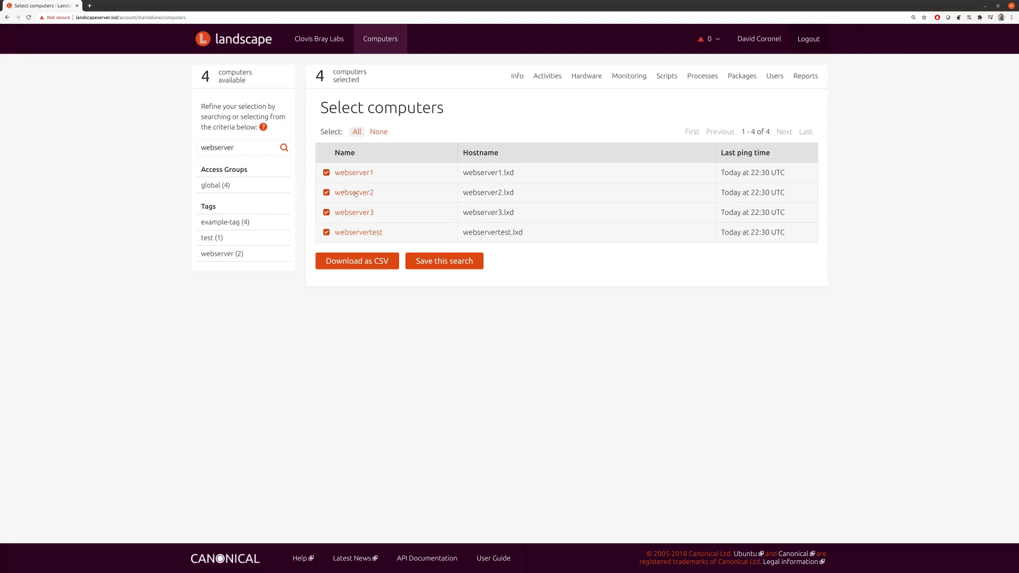
double_click(234, 147)
type("test")
key("Return")
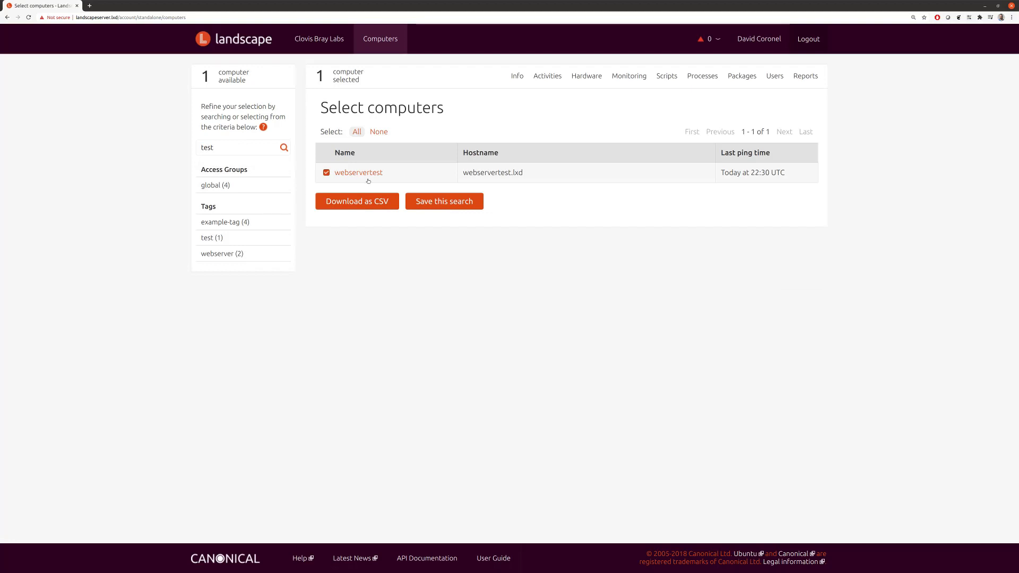
Step: Review the search help terms such as ip address, needs:reboot and vendor, then close it
left_click(263, 127)
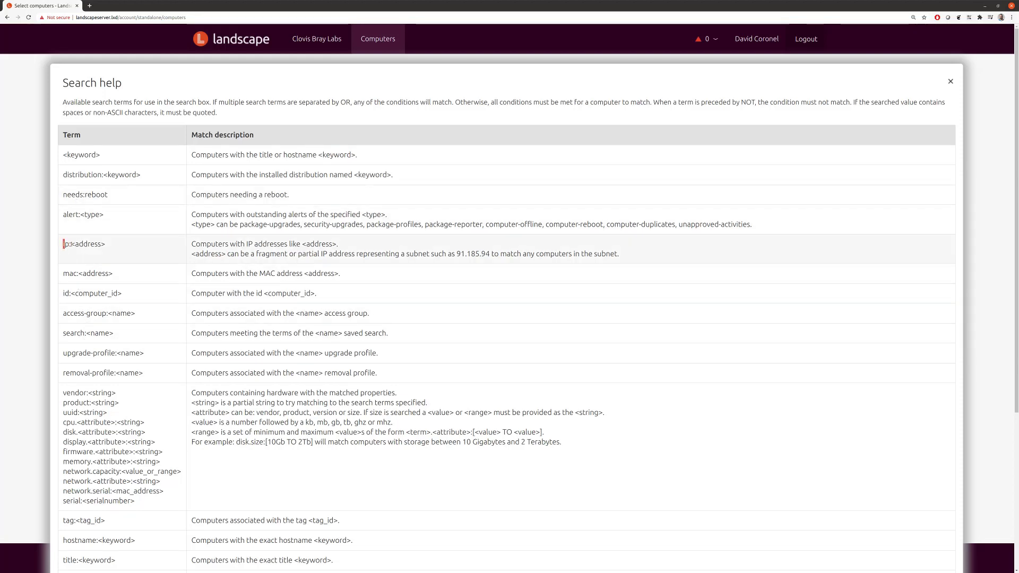
double_click(65, 244)
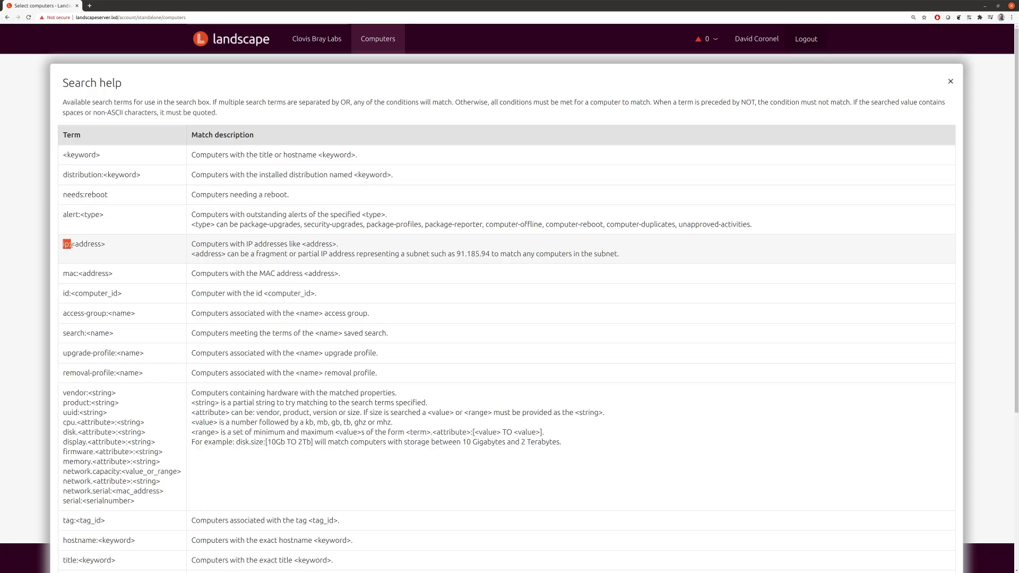
double_click(84, 196)
scroll(132, 391, "down", 2)
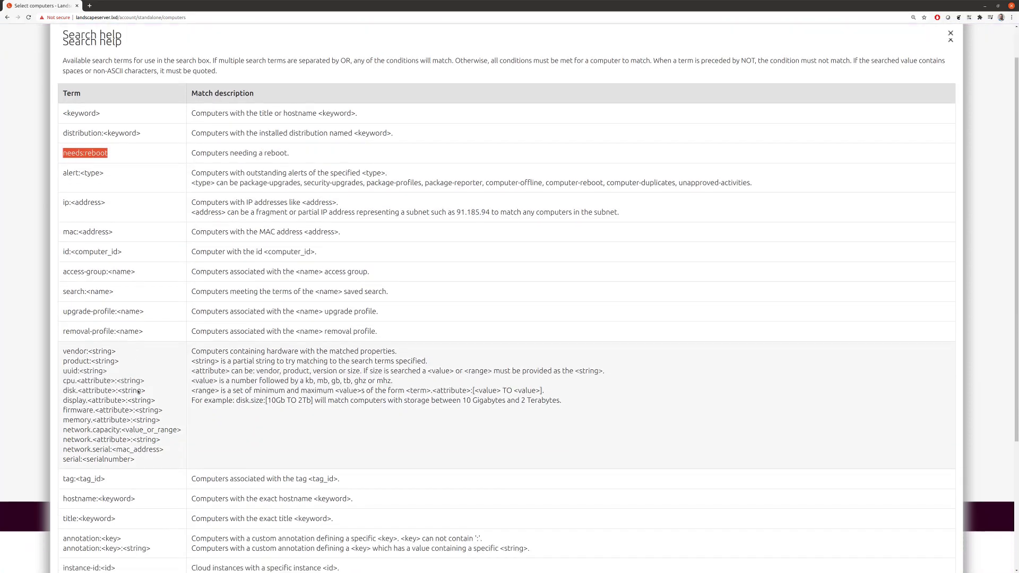
double_click(76, 287)
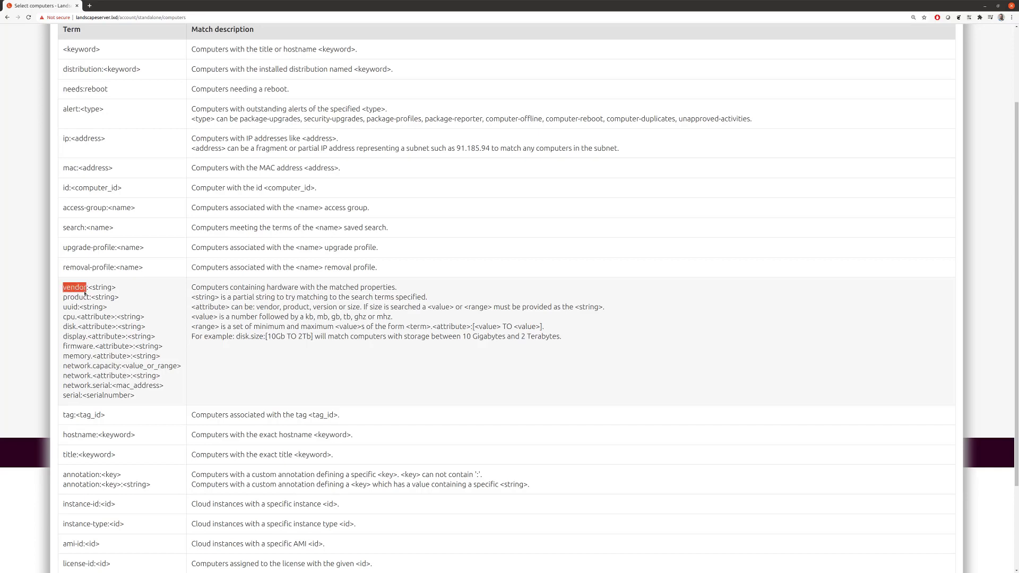
scroll(85, 293, "down", 2)
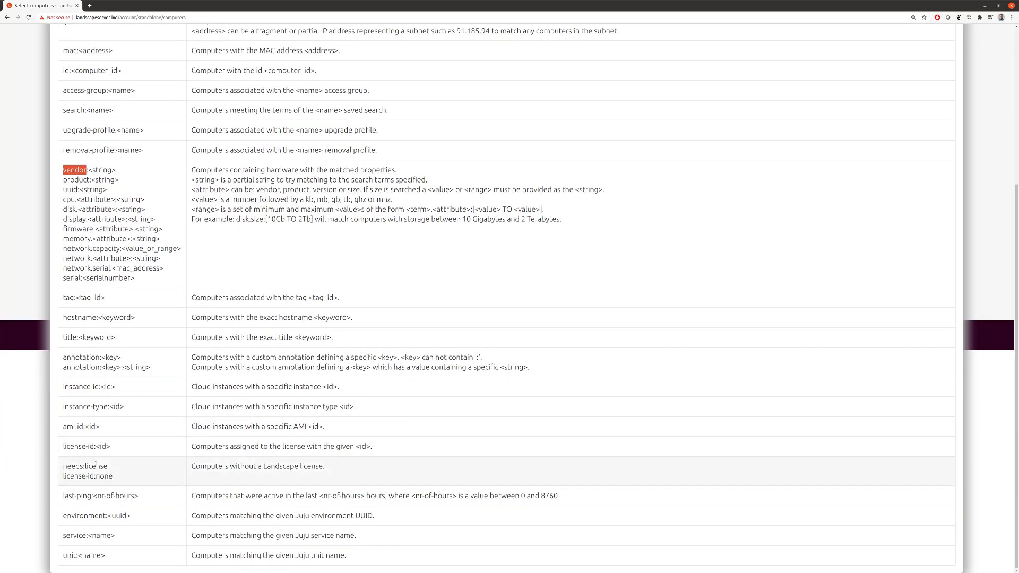
scroll(100, 463, "up", 4)
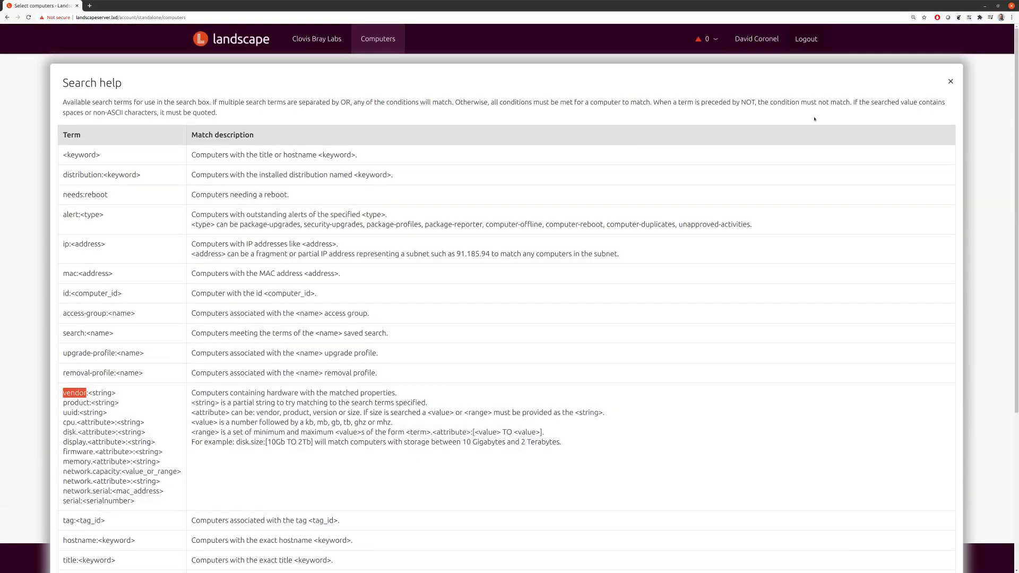
left_click(951, 81)
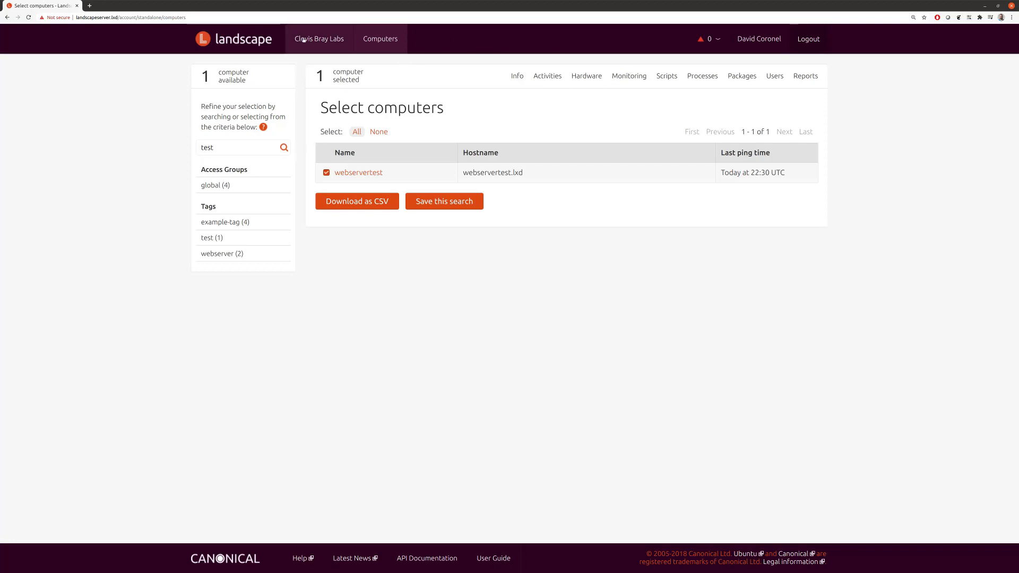
Step: From the Clovis Bray Labs account overview, browse Searches and Activities, ending on Licenses seat usage
left_click(319, 39)
left_click(699, 76)
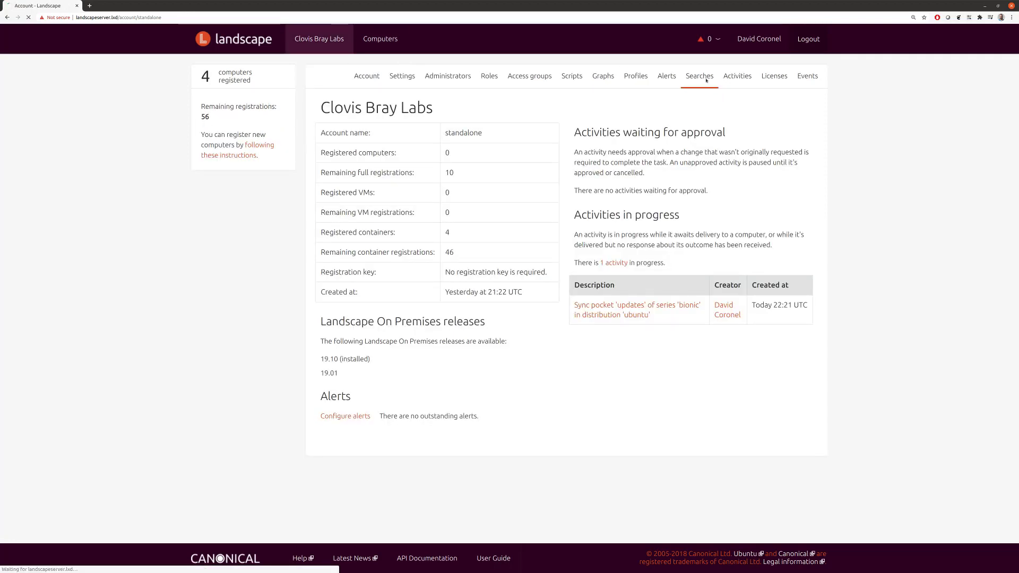
left_click(738, 76)
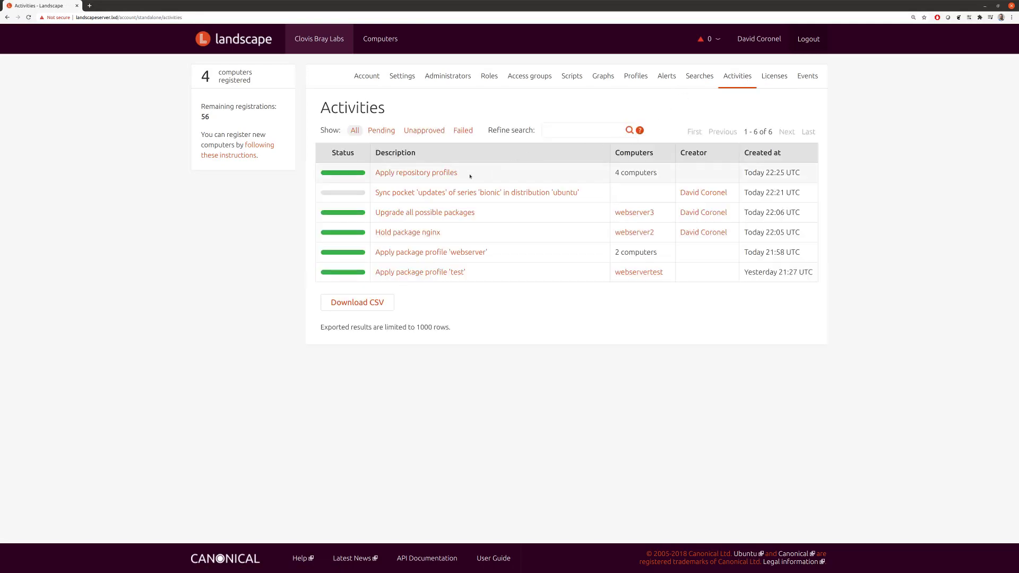
left_click(775, 77)
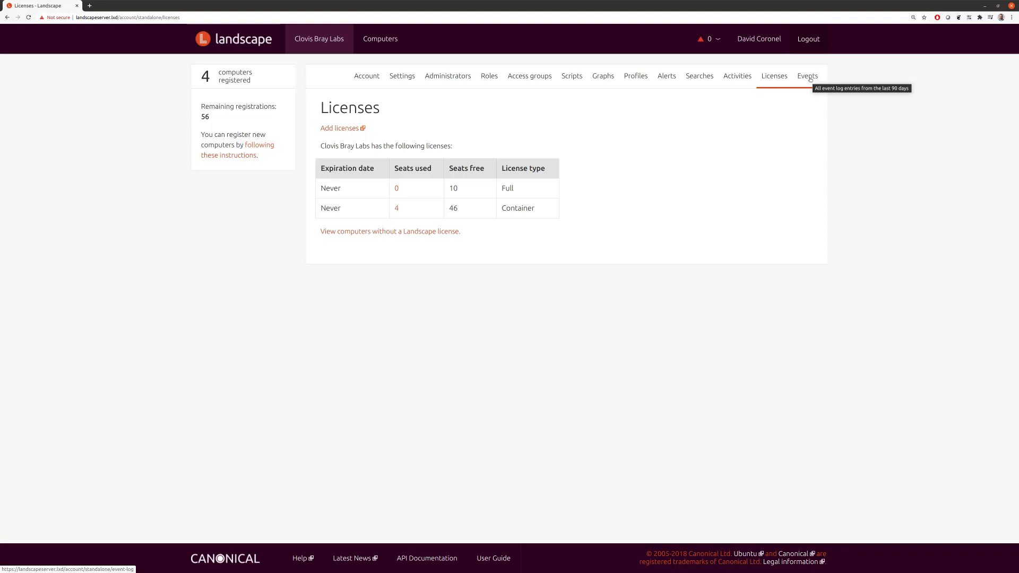
Step: Review the account's 90-day Event Log of 52 entries, then return to the landscapeserver terminal
left_click(810, 79)
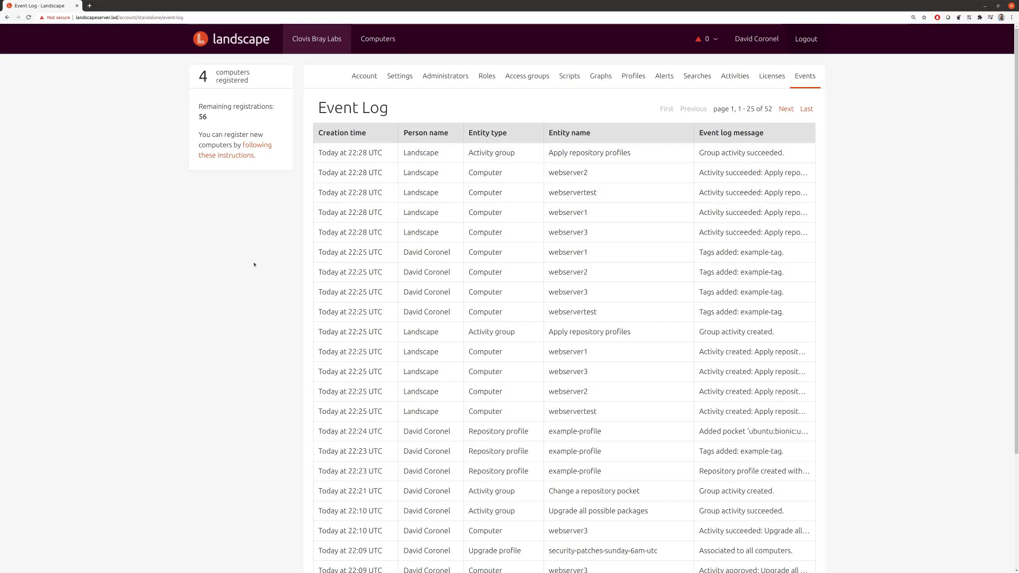
key("alt+Tab")
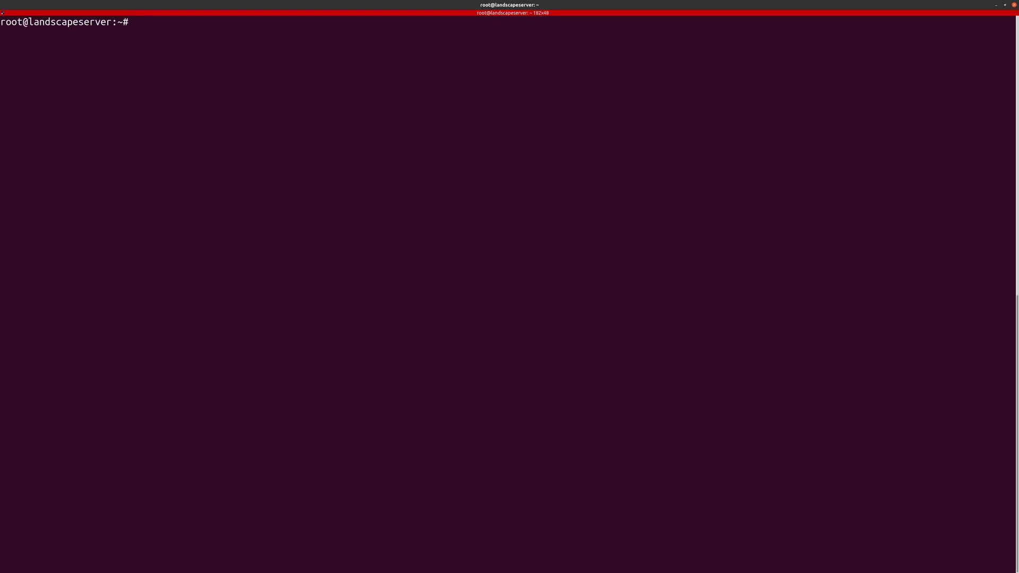
Step: Print all computers with 'landscape-api get-computers --json | jq .' and list the get subcommands via grep
type("landscape-")
key("ctrl+plus")
key("ctrl+plus")
key("ctrl+plus")
key("ctrl+plus")
type("api ")
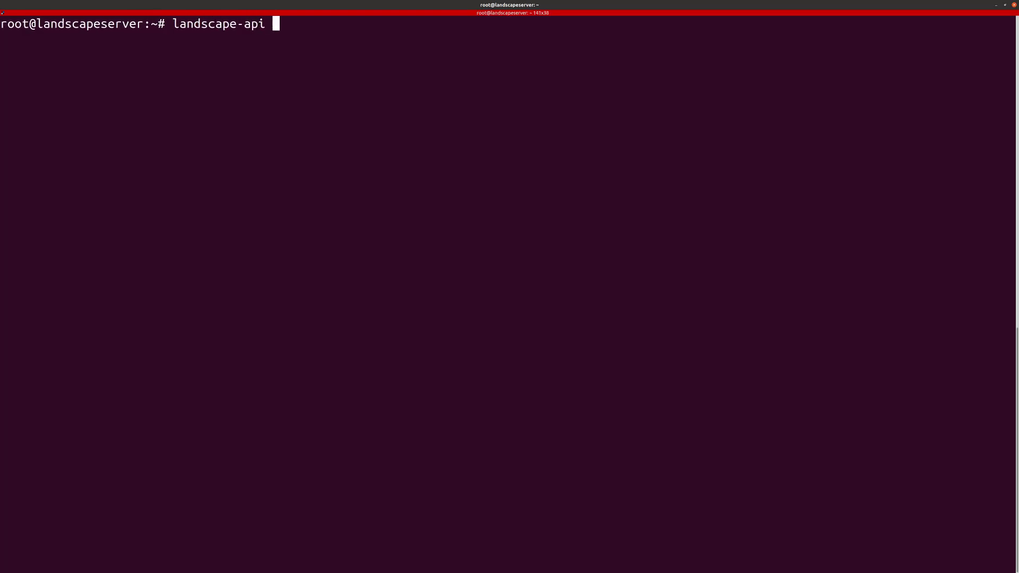
type("get-computers")
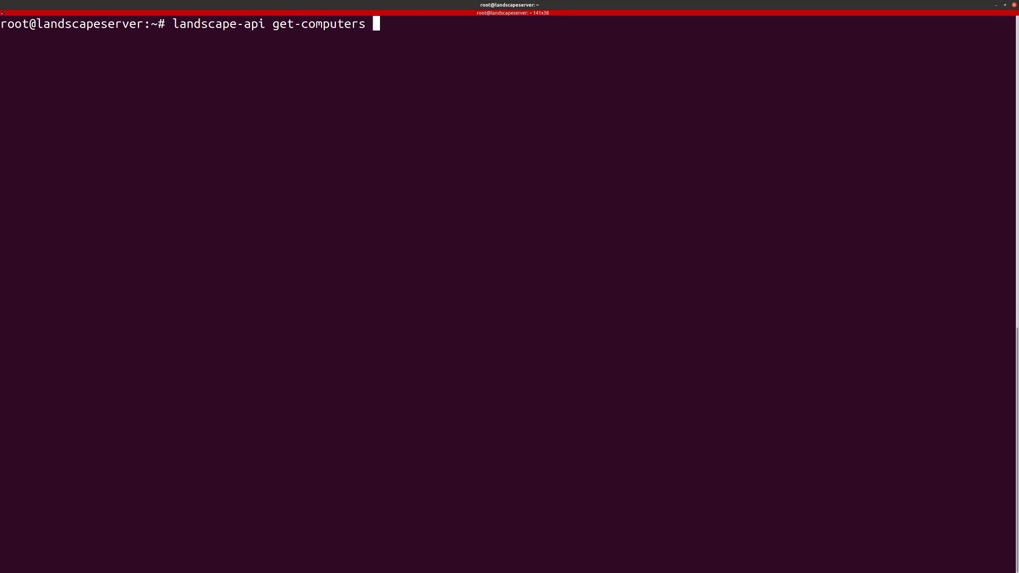
type(" --json | jq .")
key("Return")
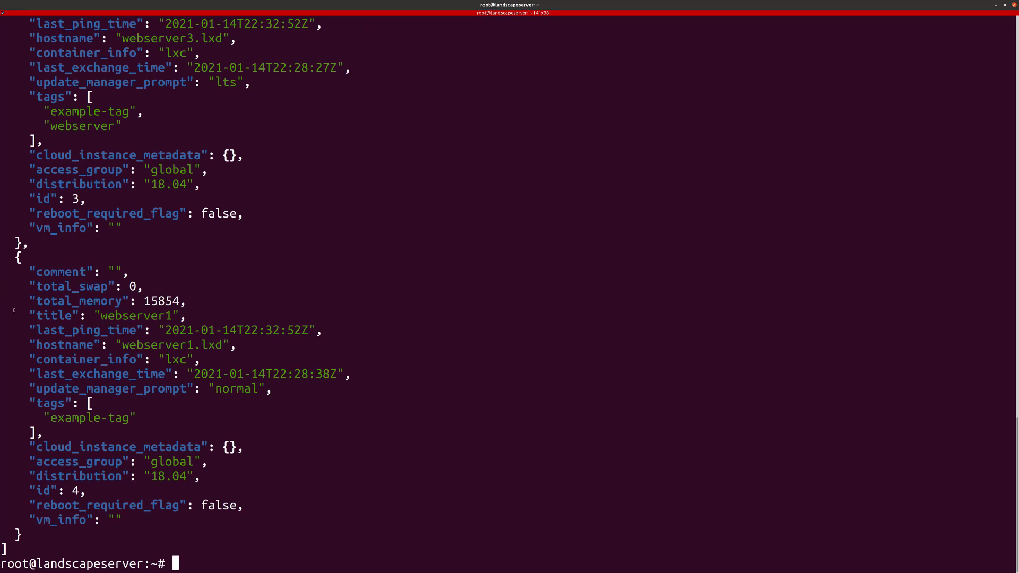
type("landscape-")
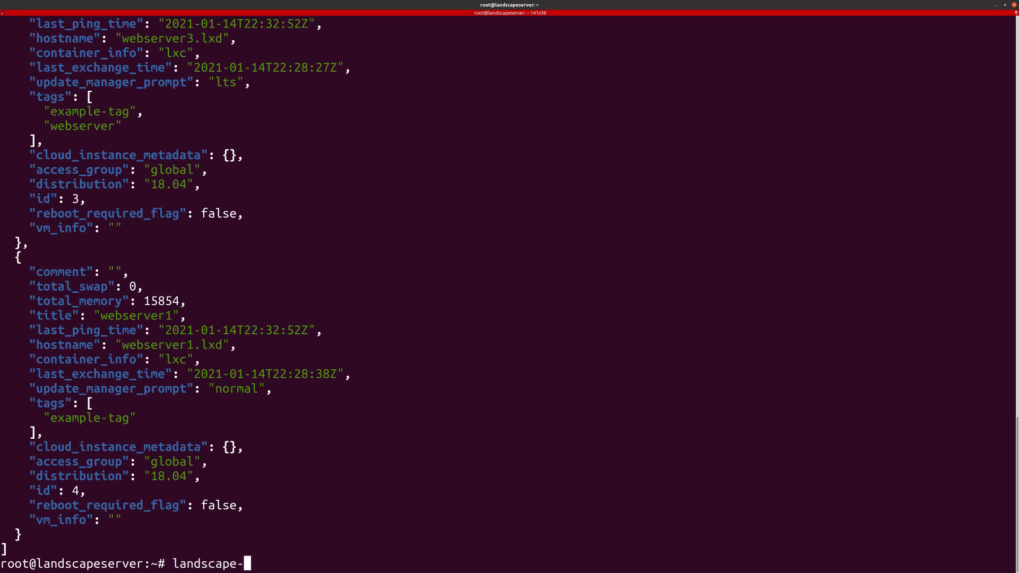
type("api | grep get")
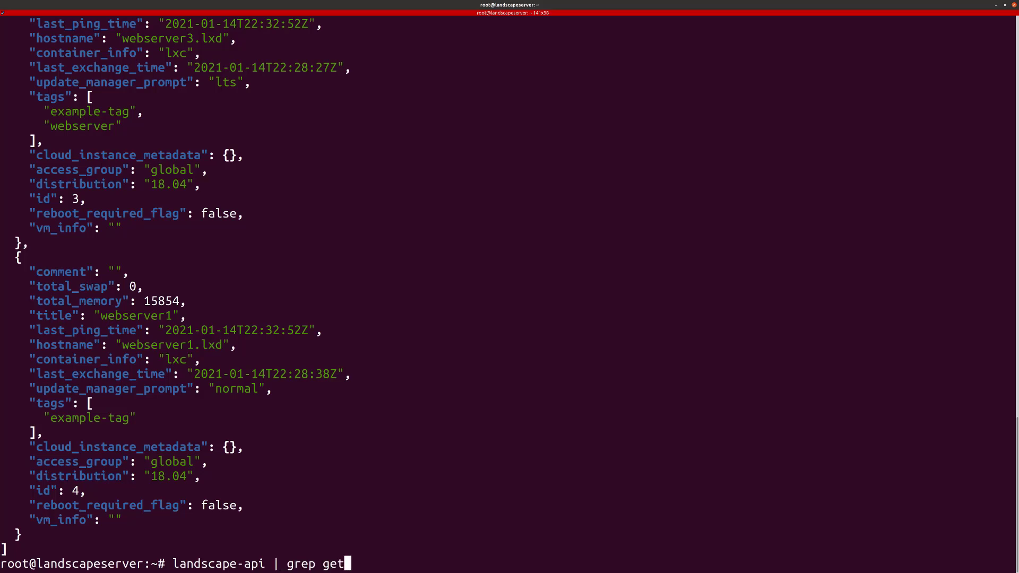
key("Return")
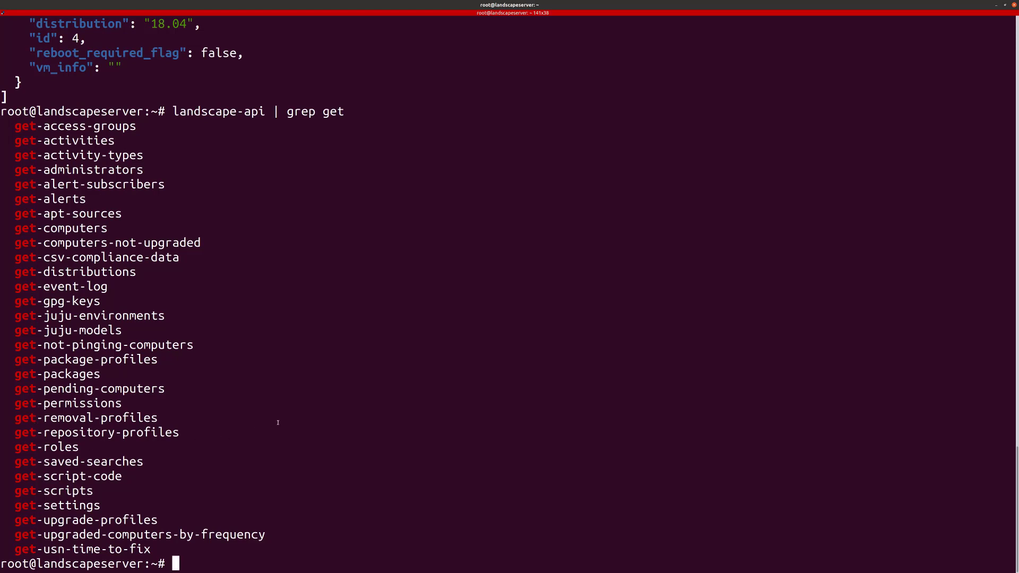
Step: List the home directory files sorted by time with 'ls -ltr', enlarging the terminal font
key("Up")
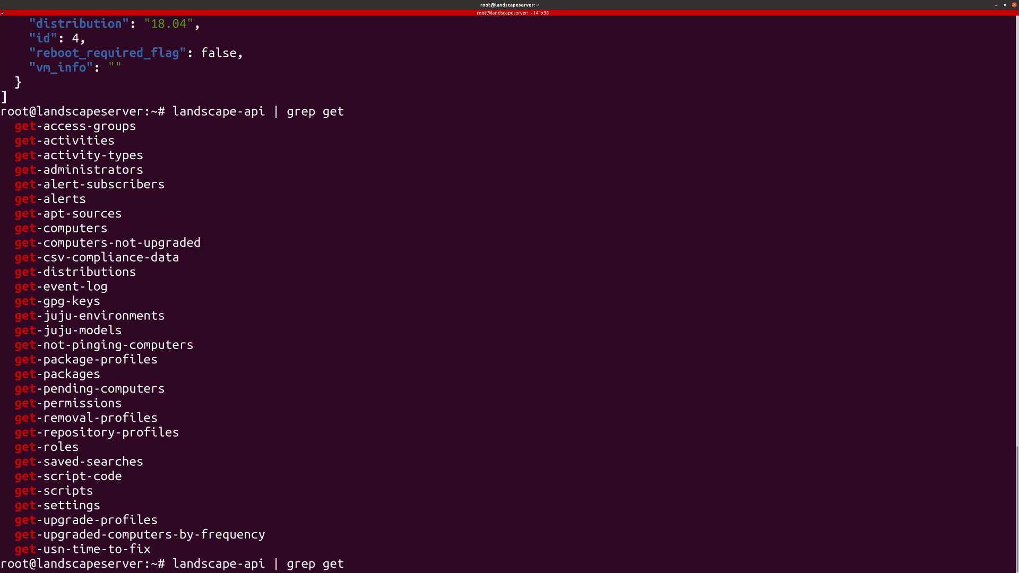
key("BackSpace")
key("BackSpace")
key("BackSpace")
key("BackSpace")
key("BackSpace")
key("BackSpace")
key("BackSpace")
key("BackSpace")
key("BackSpace")
key("BackSpace")
key("BackSpace")
key("BackSpace")
key("BackSpace")
key("BackSpace")
key("BackSpace")
key("BackSpace")
key("BackSpace")
key("BackSpace")
key("BackSpace")
key("BackSpace")
key("BackSpace")
key("BackSpace")
key("BackSpace")
key("BackSpace")
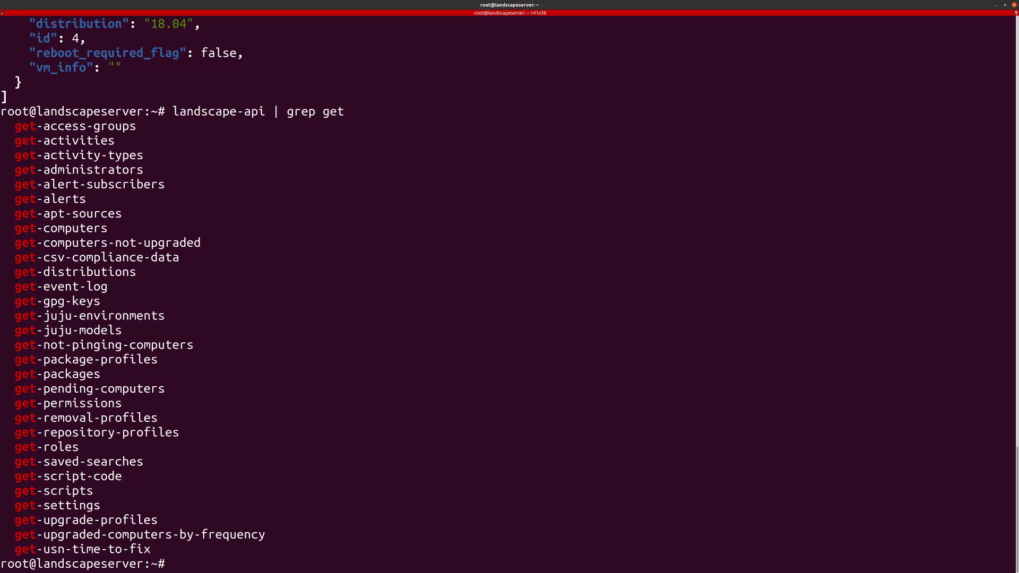
type("vi")
key("BackSpace")
key("BackSpace")
type("ls -ltr")
key("Return")
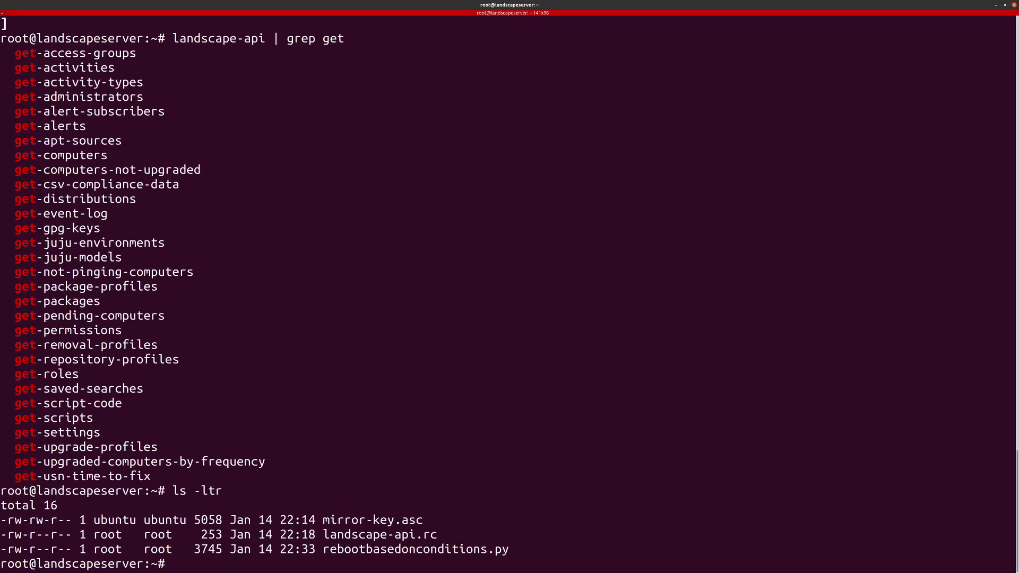
key("ctrl+plus")
key("ctrl+plus")
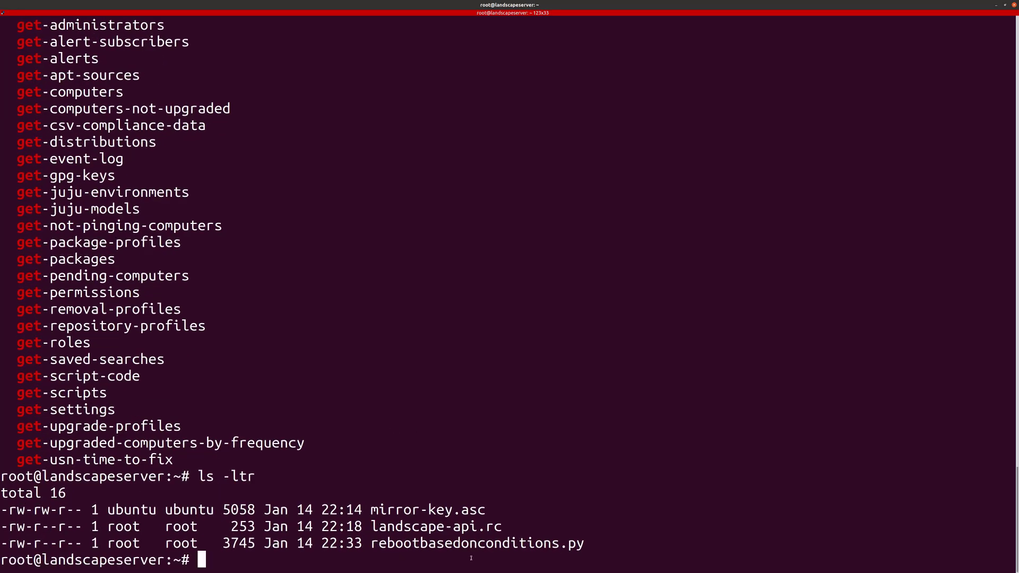
Step: Open rebootbasedonconditions.py in vi by pasting its name from the ls output
double_click(478, 543)
type("vi")
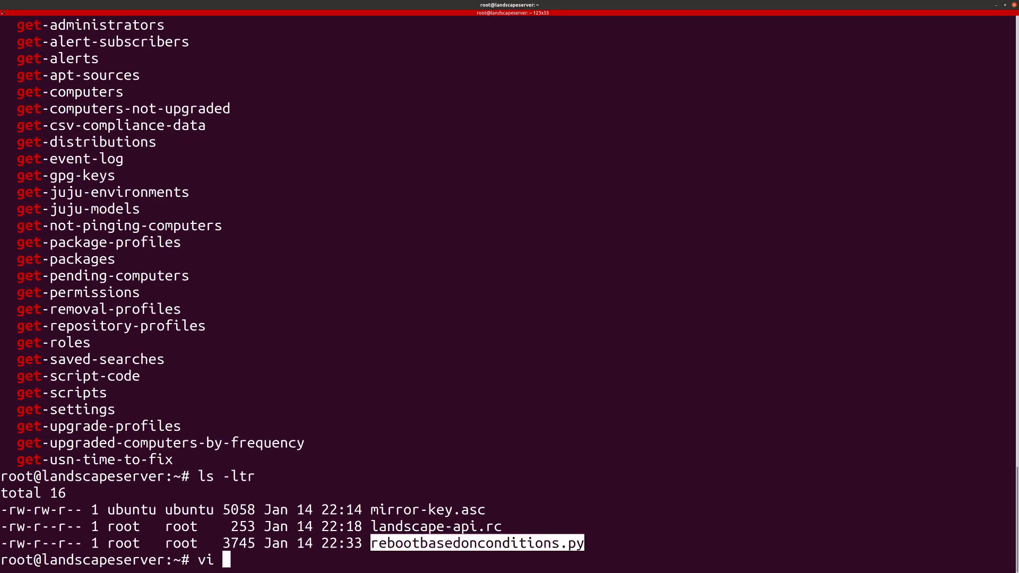
key("ctrl+l")
type("rebootbasedonconditions.py")
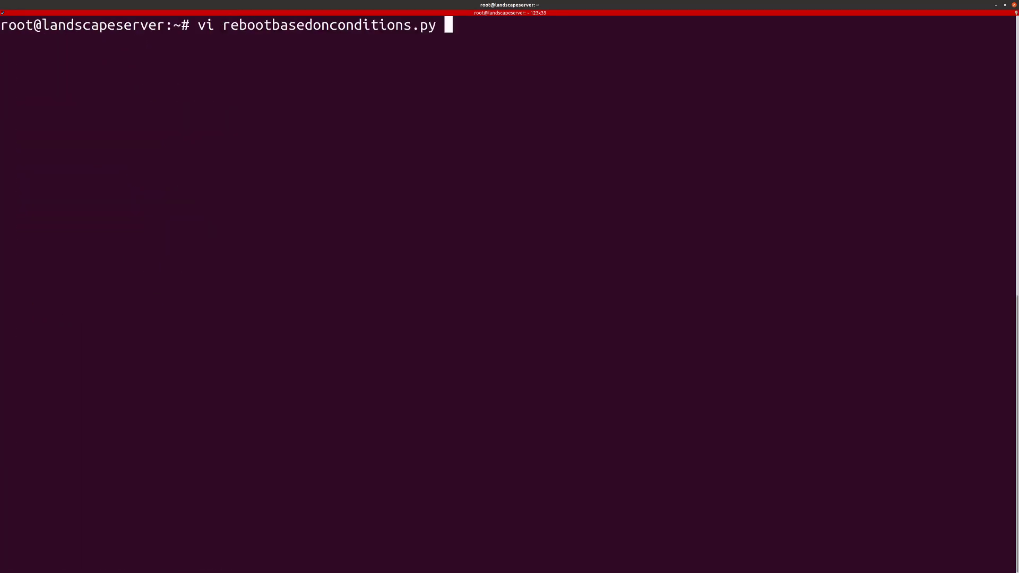
key("Return")
Step: Read the script's API connection settings and first query blocks at the top of the file
key("Up")
key("Up")
key("Up")
key("Up")
key("Up")
key("Up")
key("Up")
key("Up")
key("Up")
key("Up")
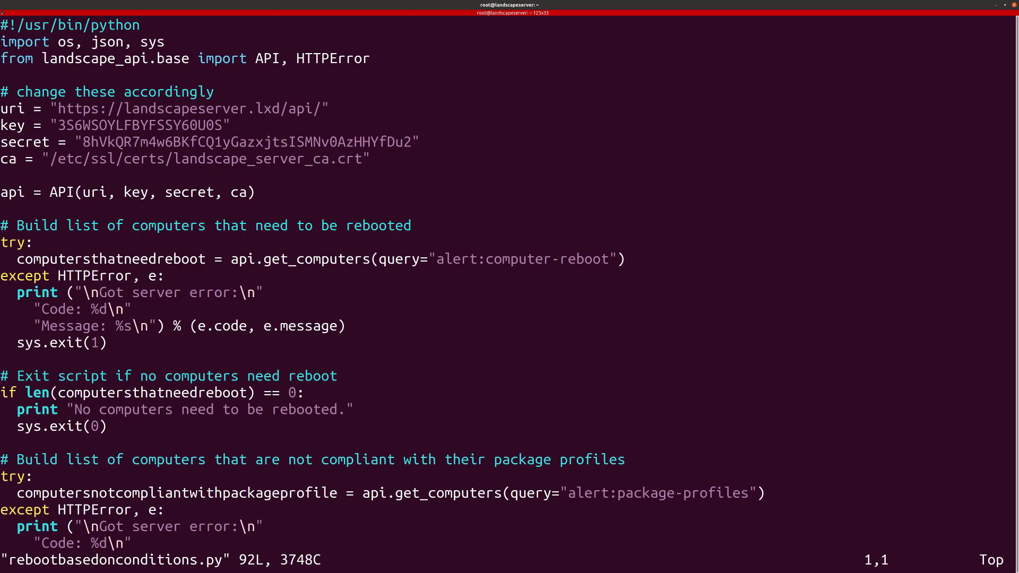
key("Down")
key("Down")
key("Down")
key("Down")
key("Down")
key("Down")
key("Down")
key("Down")
key("Down")
key("Down")
key("Down")
key("Down")
key("Up")
key("Up")
key("Up")
key("Up")
key("Up")
key("Up")
key("Up")
key("Down")
key("Down")
key("Down")
key("Down")
key("Down")
key("Down")
key("Down")
key("Down")
key("Down")
key("Down")
key("Down")
key("Down")
key("Down")
key("Down")
key("Down")
key("Down")
key("Down")
key("Down")
key("Down")
key("Down")
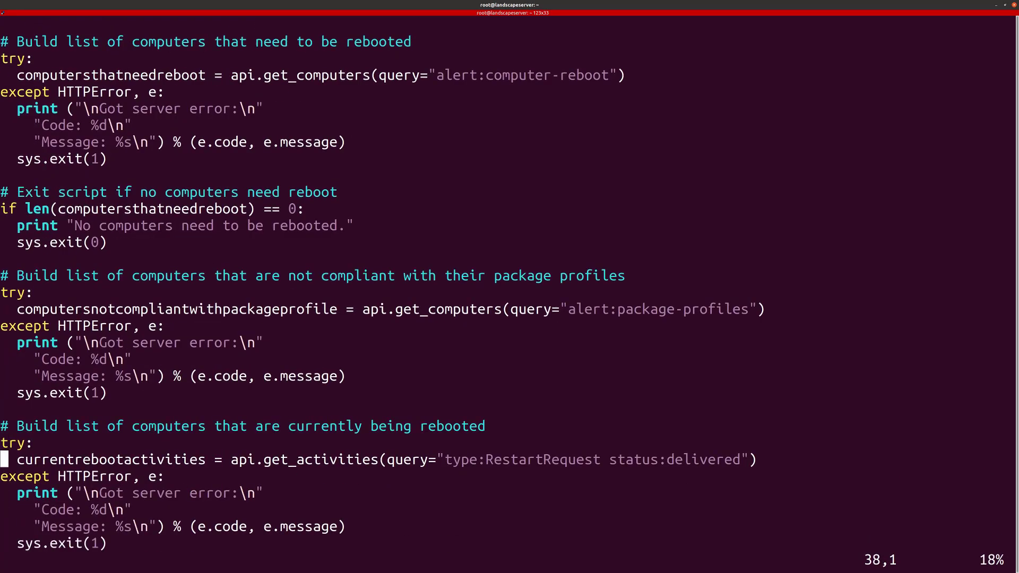
key("Up")
key("Up")
key("Up")
key("Up")
key("Up")
key("Up")
key("Up")
key("Up")
key("Up")
key("Up")
key("Up")
key("Up")
key("Up")
key("Up")
key("Up")
key("Up")
key("Up")
key("Up")
key("Up")
key("Up")
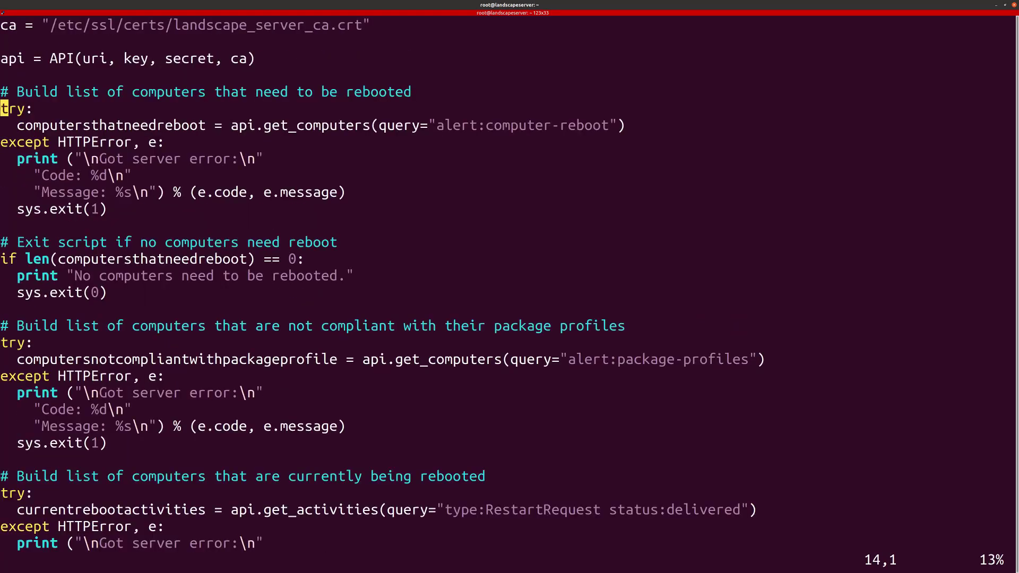
key("Up")
key("Up")
key("Up")
key("Up")
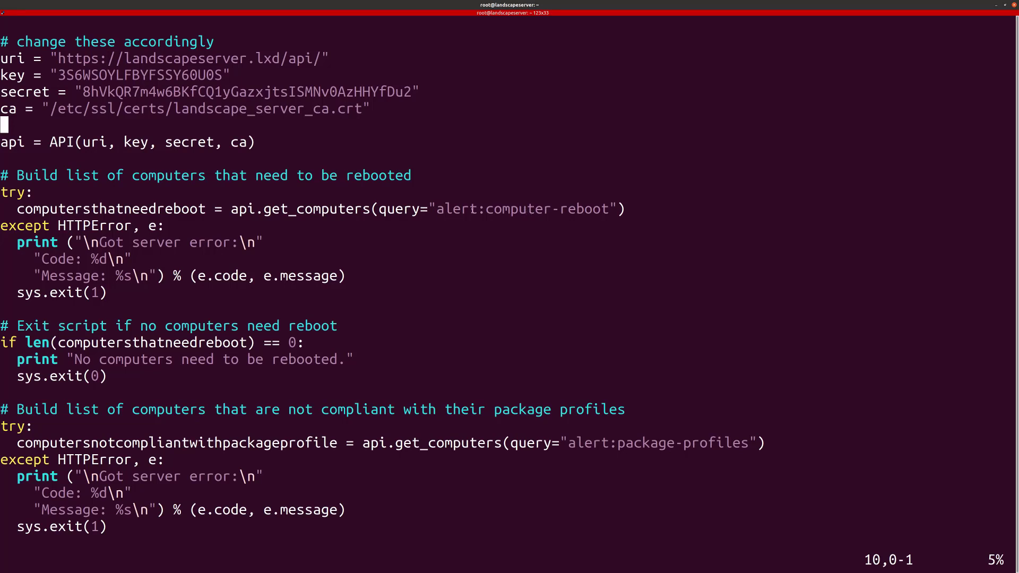
Step: Highlight the comments on exiting when nothing needs rebooting, package profile compliance, and rebooting computers
left_click_drag(25, 326, 313, 326)
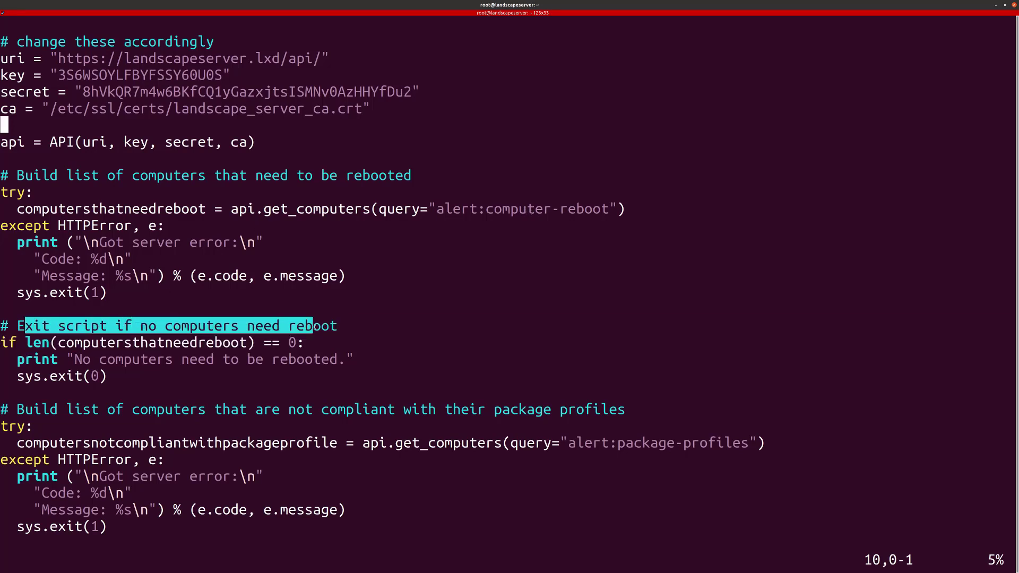
key("Down")
key("Down")
key("Down")
key("Down")
key("Down")
key("Down")
key("Down")
key("Down")
key("Down")
key("Down")
key("Down")
key("Down")
key("Down")
key("Down")
key("Down")
key("Down")
key("Down")
key("Down")
key("Down")
key("Down")
key("Down")
key("Down")
key("Down")
key("Down")
key("Down")
key("Down")
key("Down")
key("Down")
key("Down")
key("Down")
key("Down")
key("Down")
key("Down")
key("Down")
key("Down")
key("Down")
key("Down")
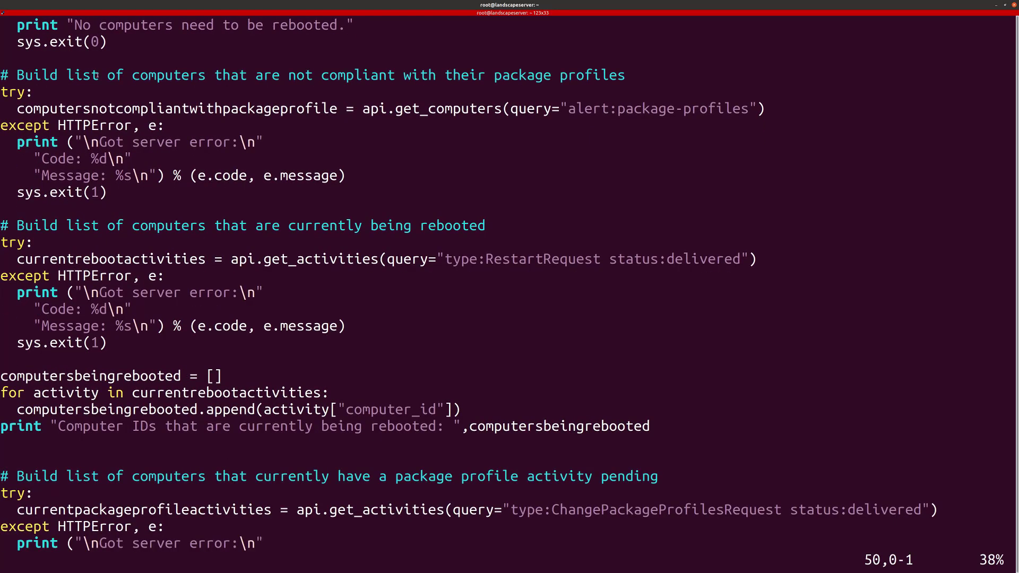
left_click_drag(100, 75, 584, 76)
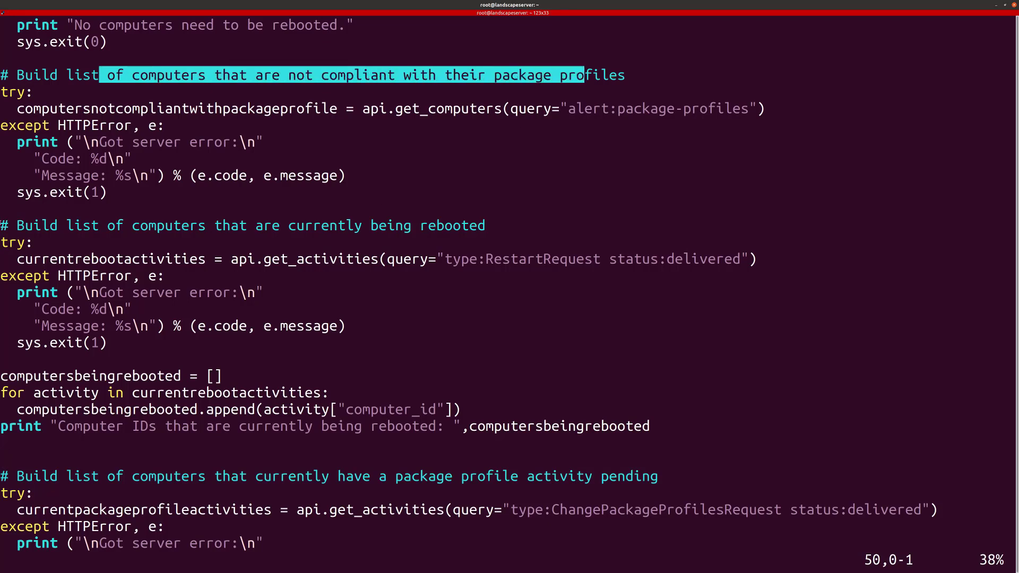
left_click_drag(33, 225, 428, 226)
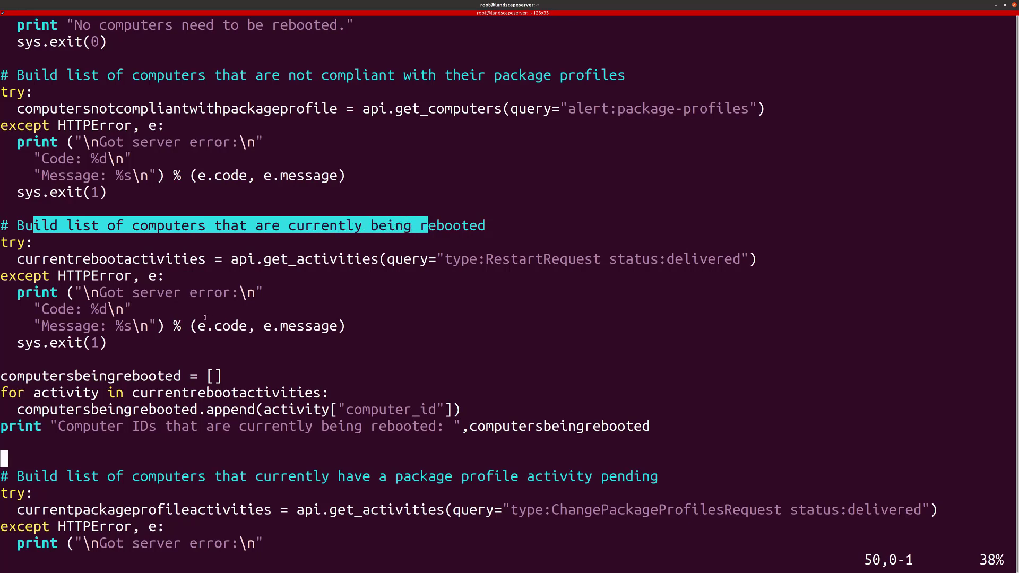
scroll(205, 317, "down", 5)
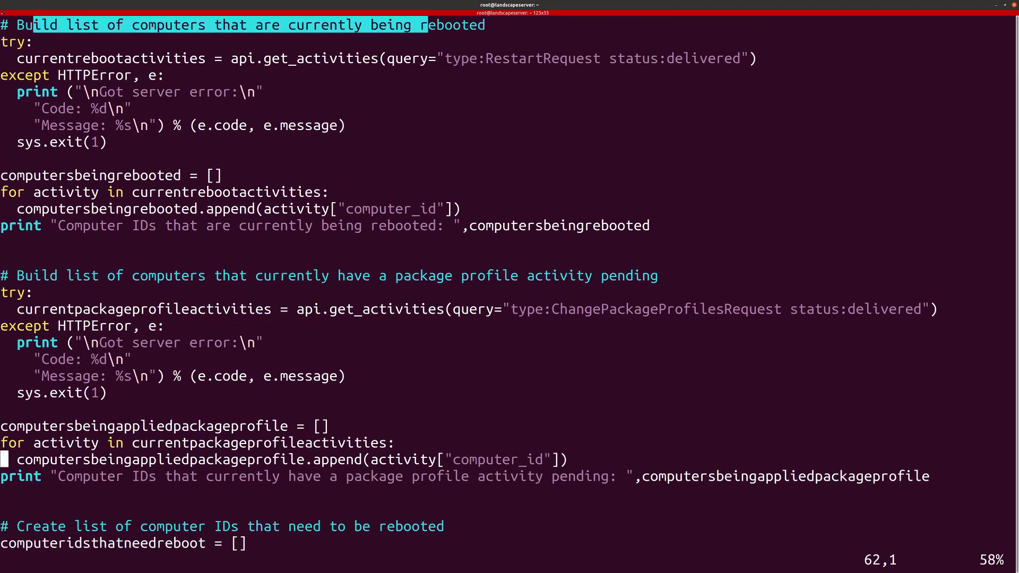
scroll(48, 196, "down", 1)
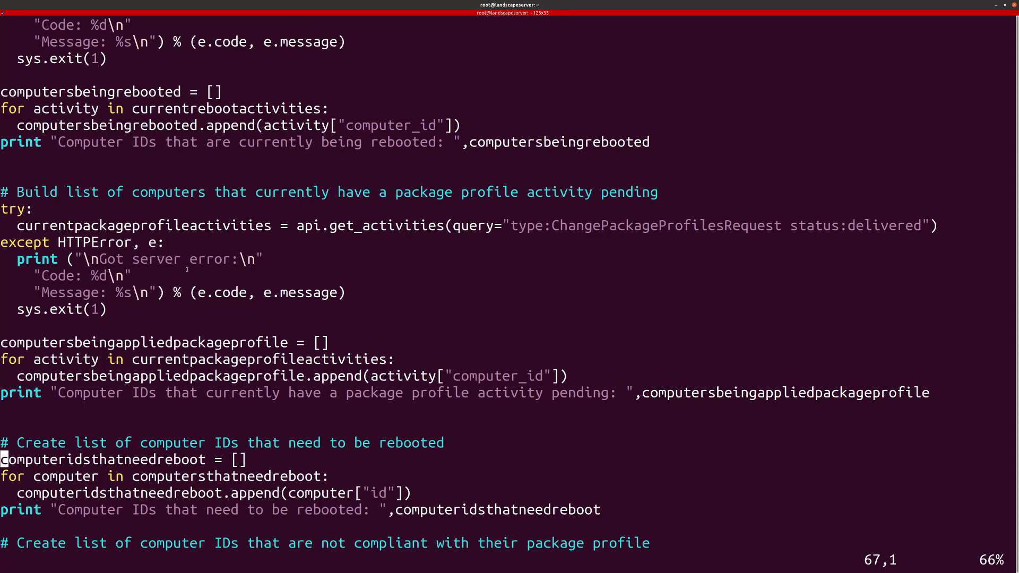
Step: Highlight the final reboot-logic comments on IDs needing reboot and non-compliant IDs, reaching the commented-out reboot call
key("Down")
key("Down")
key("Down")
key("Down")
key("Down")
key("Down")
key("Down")
key("Down")
key("Down")
key("Down")
key("Down")
key("Down")
key("Down")
key("Down")
key("Down")
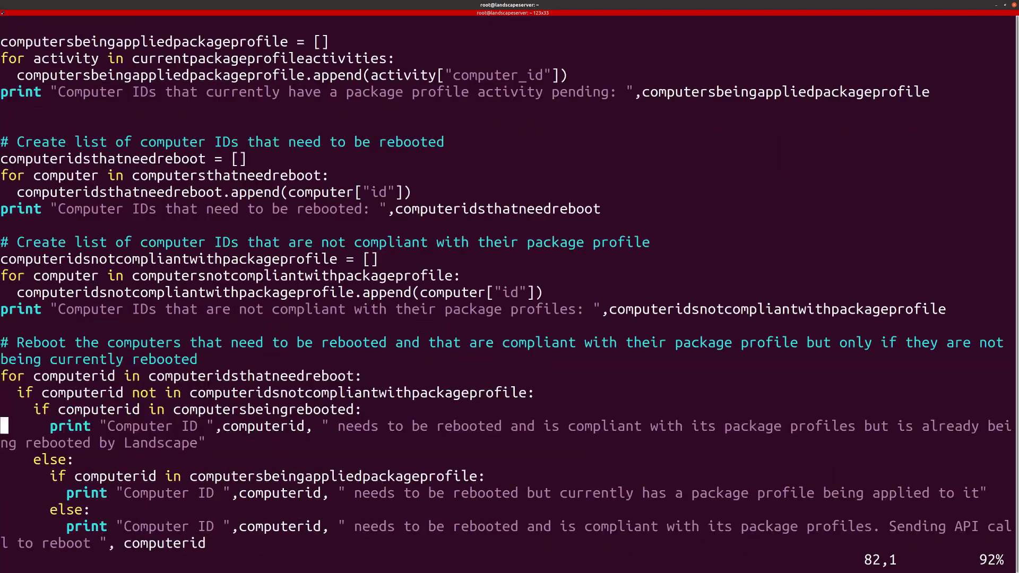
key("Down")
left_click_drag(45, 147, 411, 143)
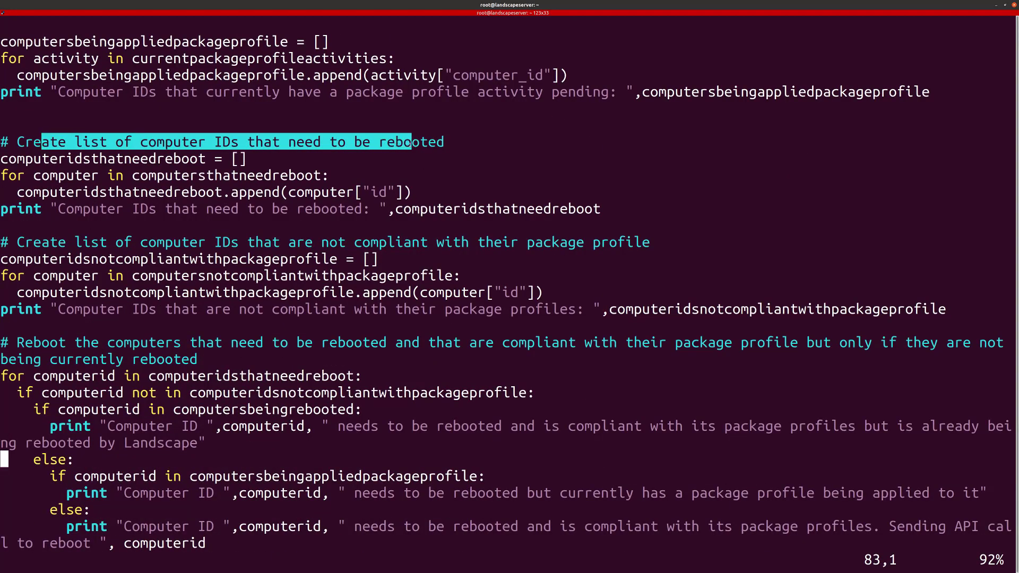
left_click(173, 159)
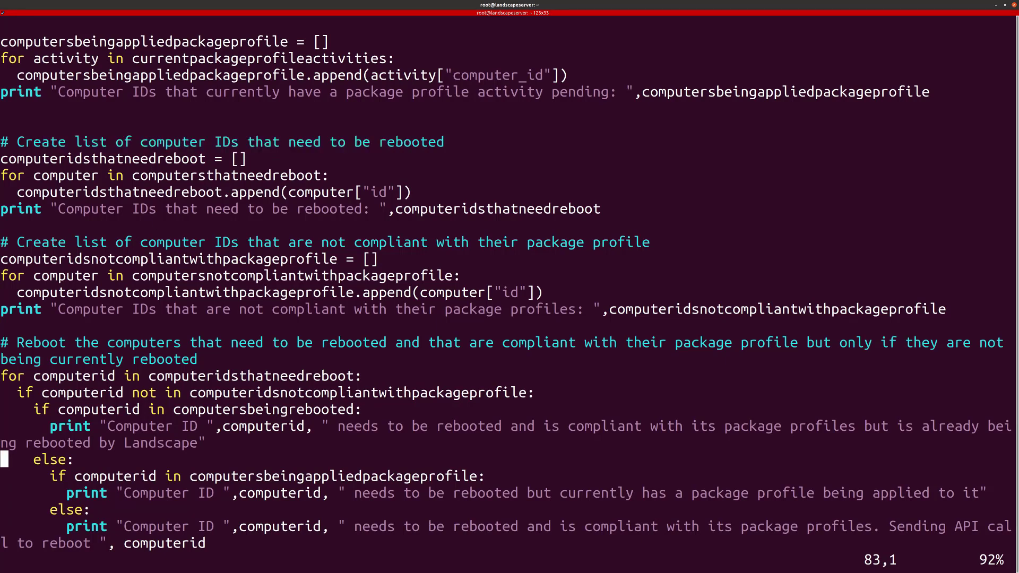
left_click_drag(56, 242, 501, 274)
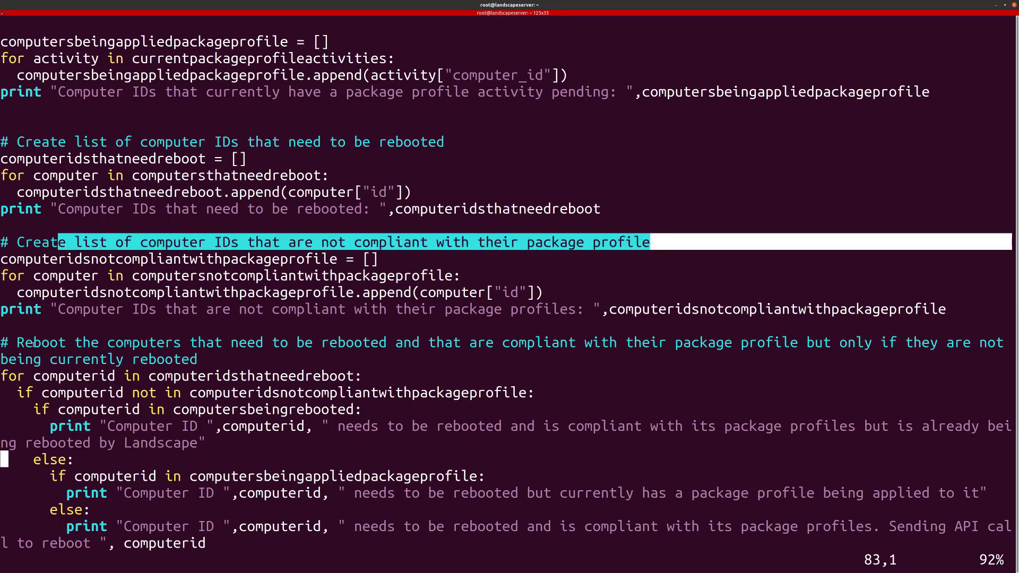
key("Down")
key("Down")
key("Down")
key("Down")
key("Down")
key("Down")
key("Down")
key("Down")
key("Up")
key("Up")
key("Up")
key("Up")
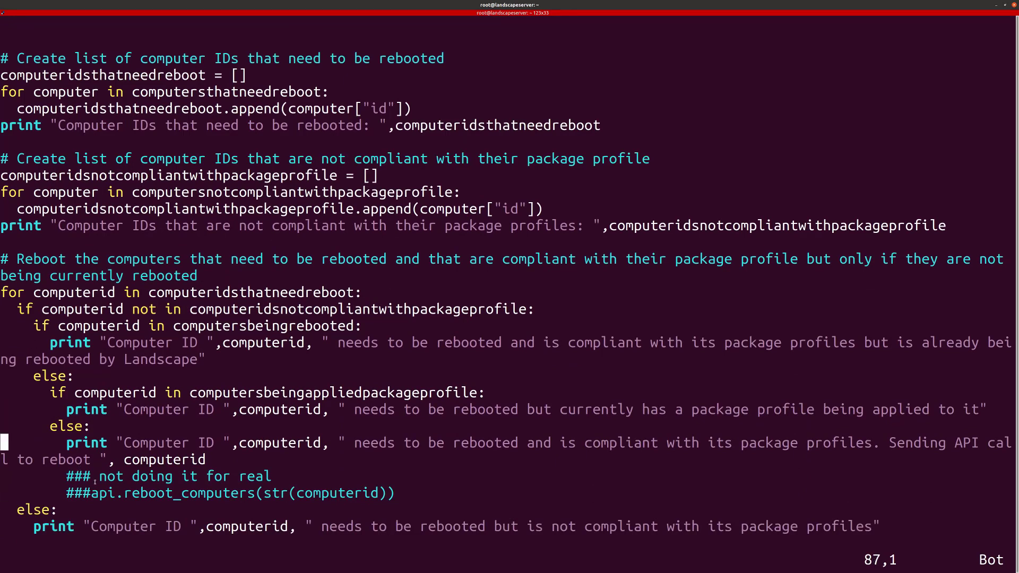
left_click_drag(95, 482, 348, 493)
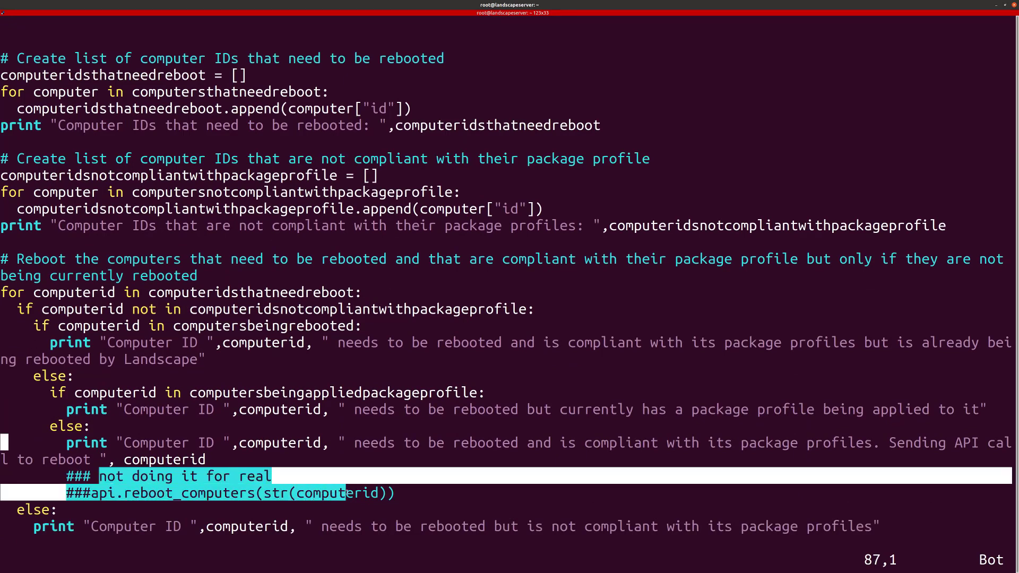
left_click(224, 479)
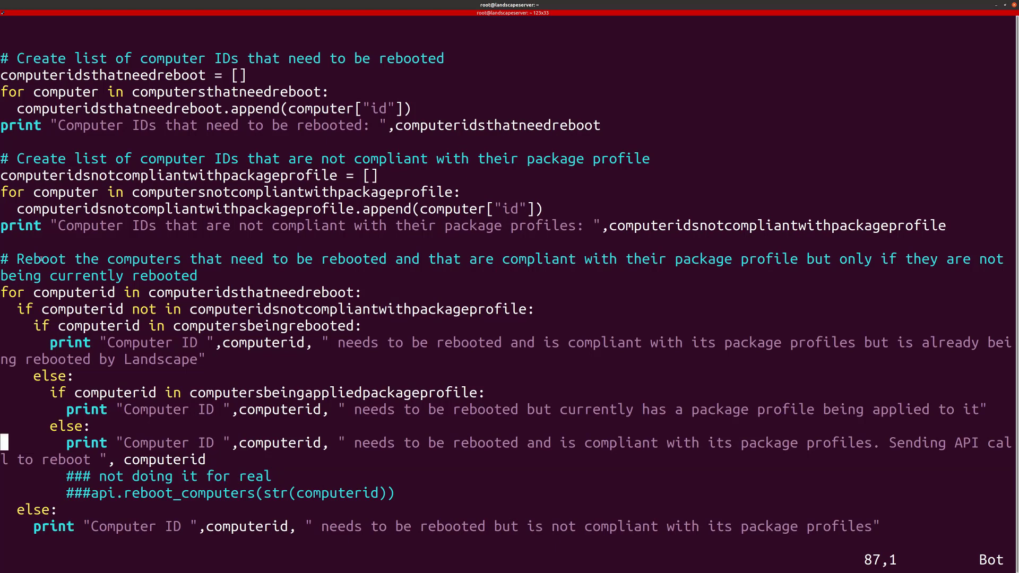
left_click_drag(25, 261, 379, 262)
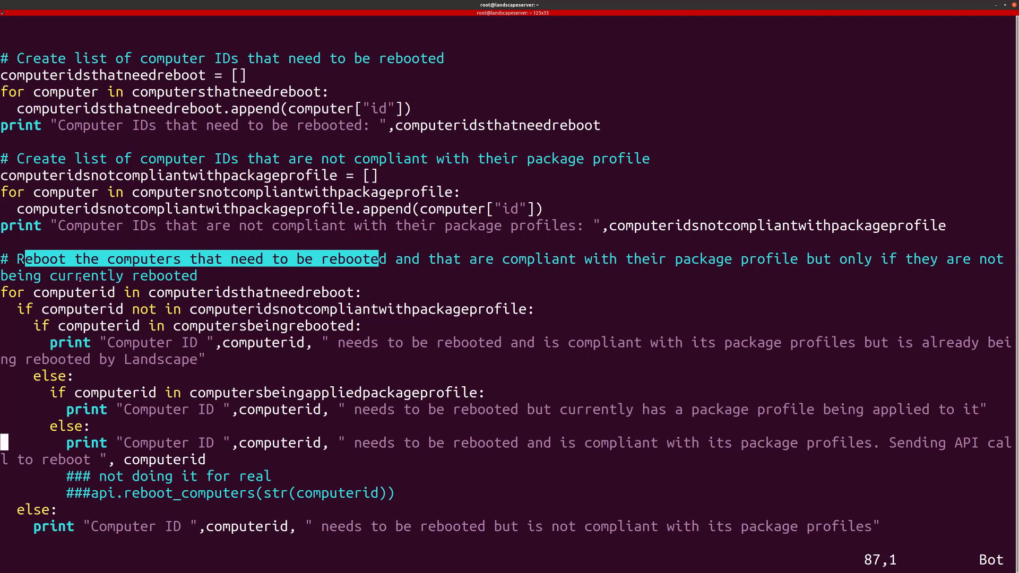
left_click(403, 260)
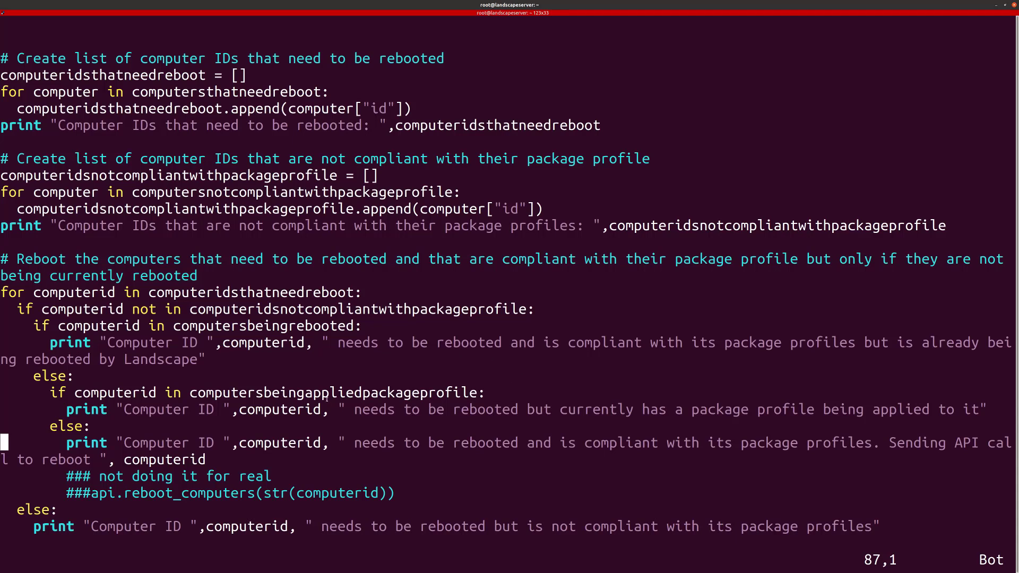
key("Down")
key("Down")
key("Down")
key("Down")
key("Down")
Step: Quit vi with :q and rerun ./rebootbasedonconditions.py, which reports no computers need rebooting
type(":q")
key("Return")
key("Up")
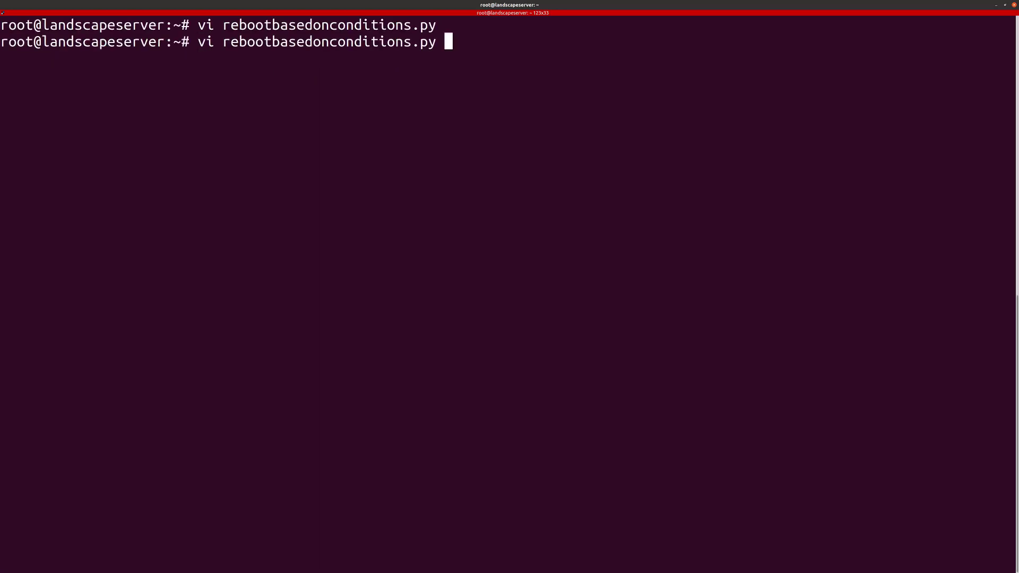
key("Up")
key("Up")
key("Return")
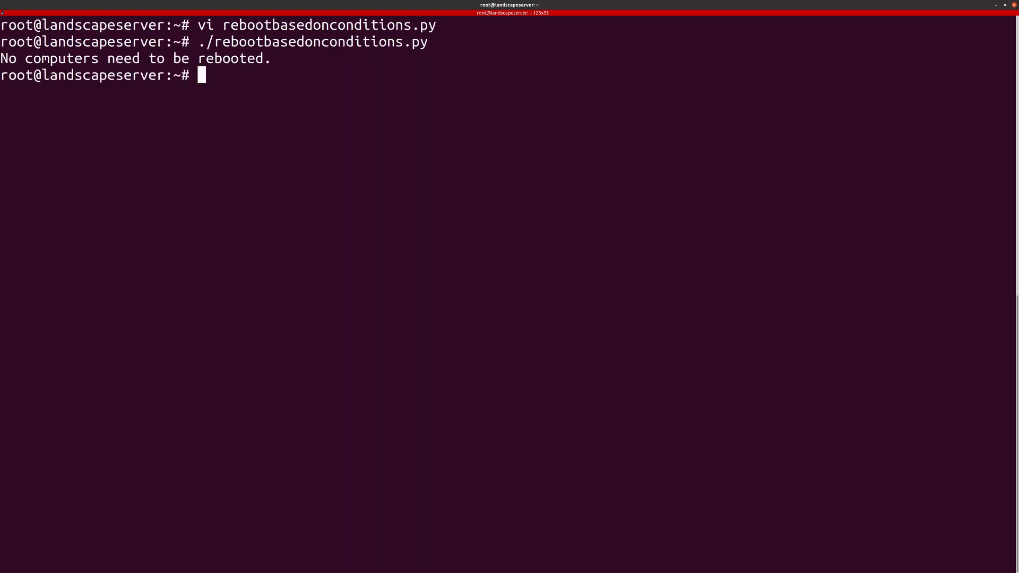